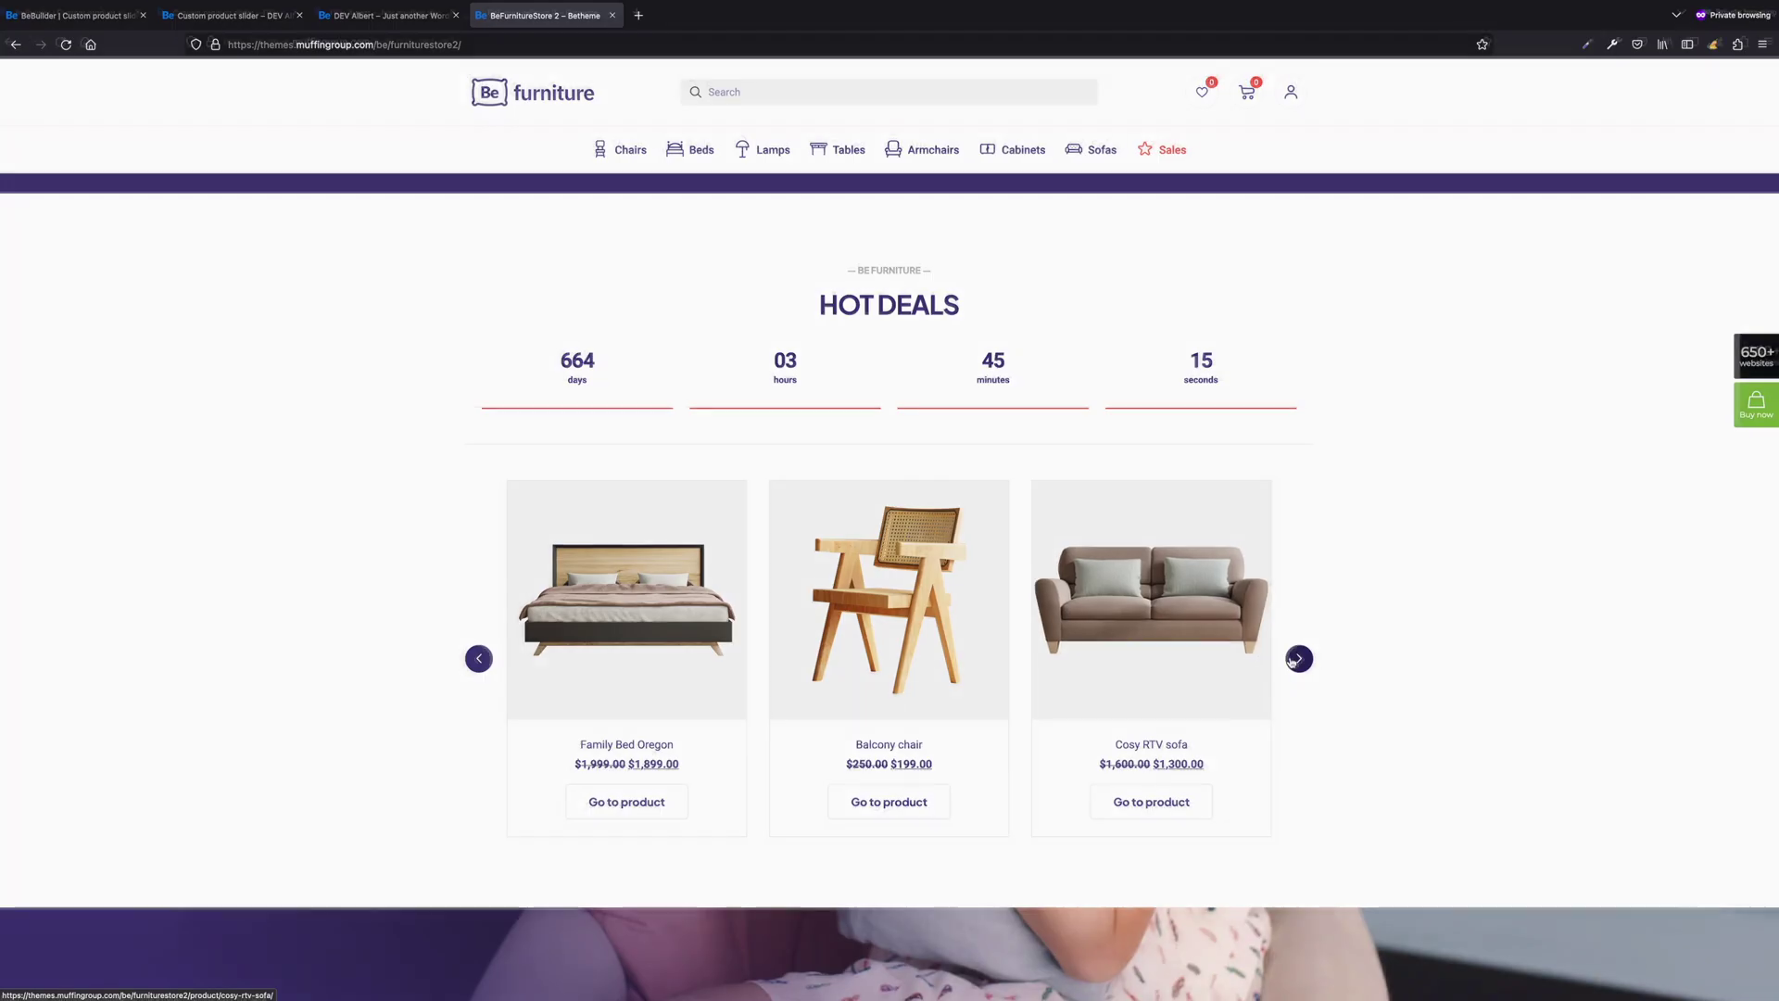
Step: Page forward and back through the Hot Deals product slider on the furniture store demo to examine its sale items
{"action": "left_click", "coordinate": [1297, 659]}
{"action": "left_click", "coordinate": [1298, 659]}
{"action": "left_click", "coordinate": [1298, 659]}
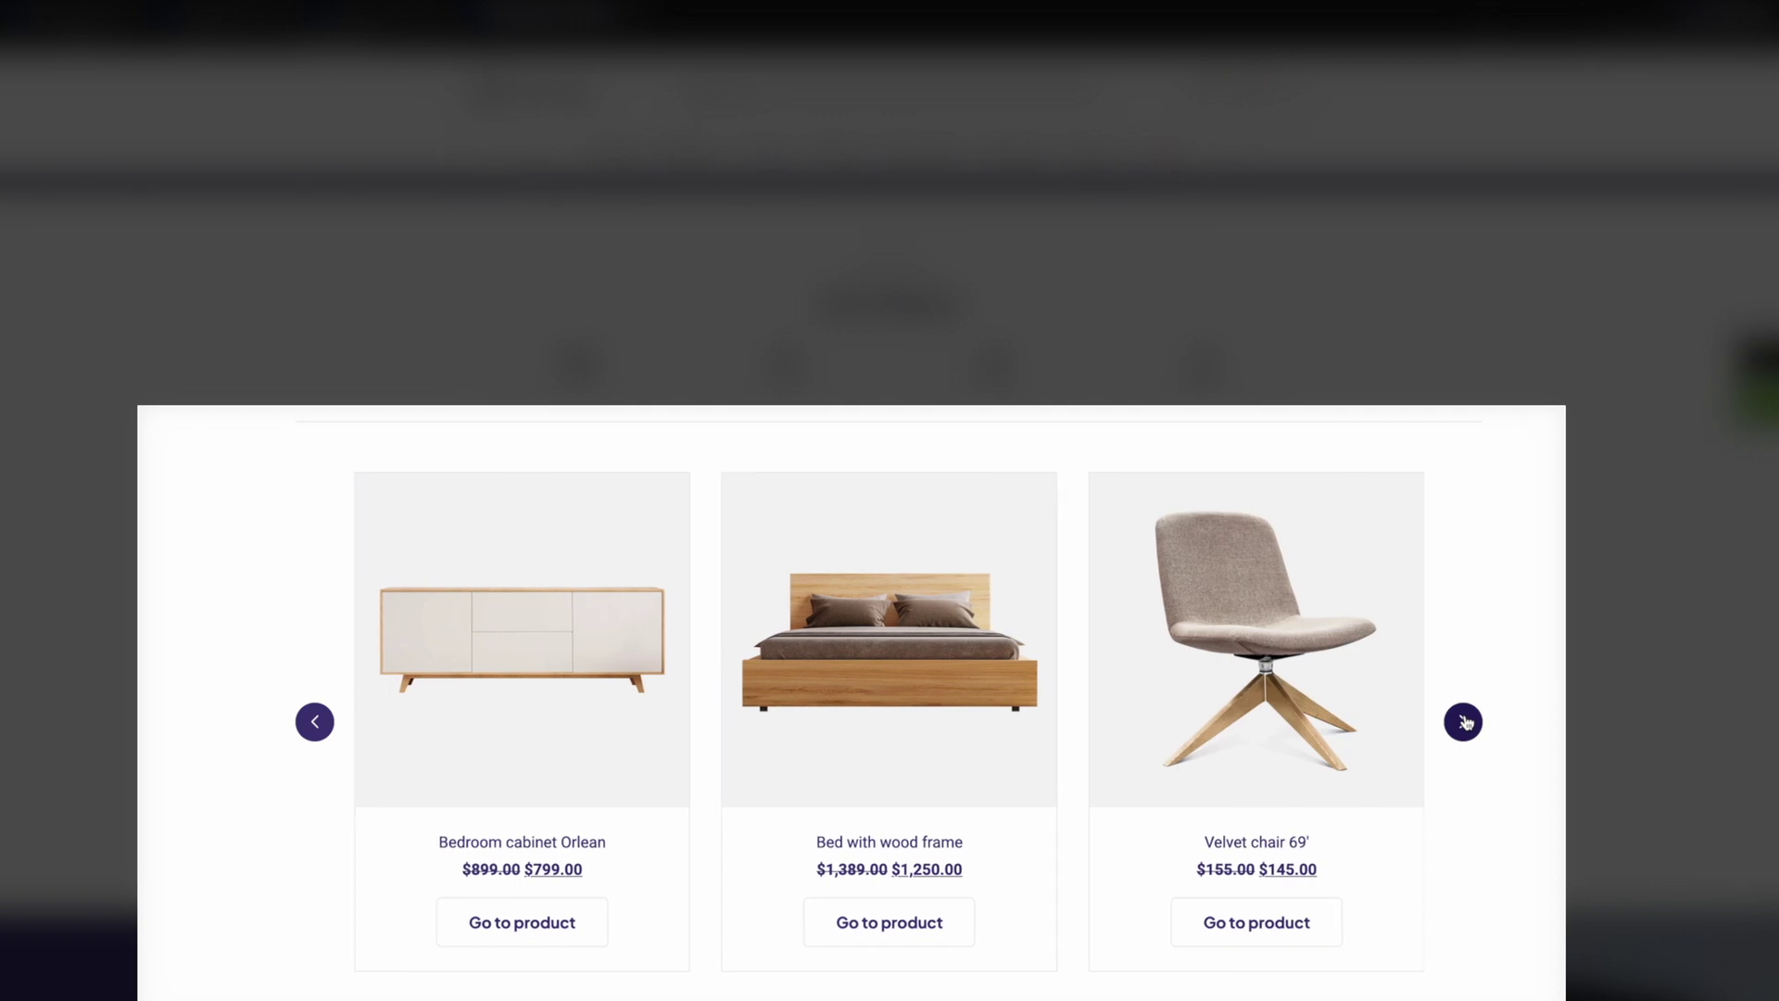
{"action": "left_click", "coordinate": [1464, 722]}
{"action": "left_click", "coordinate": [314, 722]}
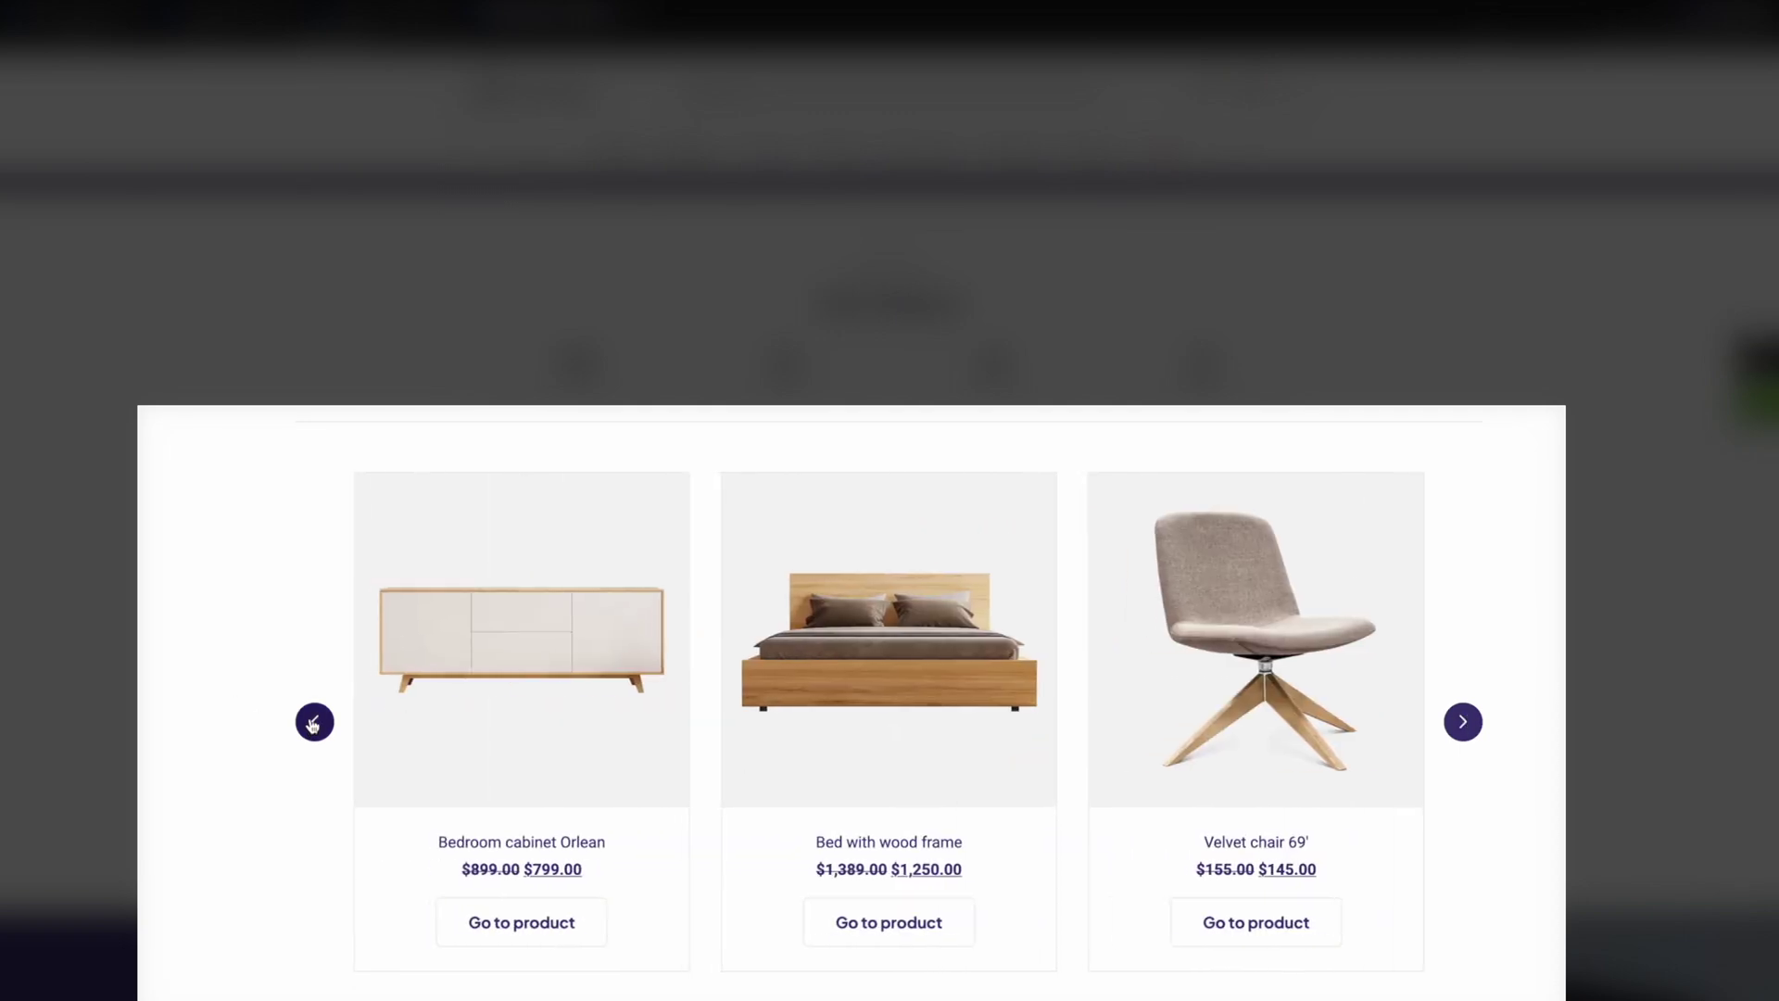
{"action": "left_click", "coordinate": [315, 722]}
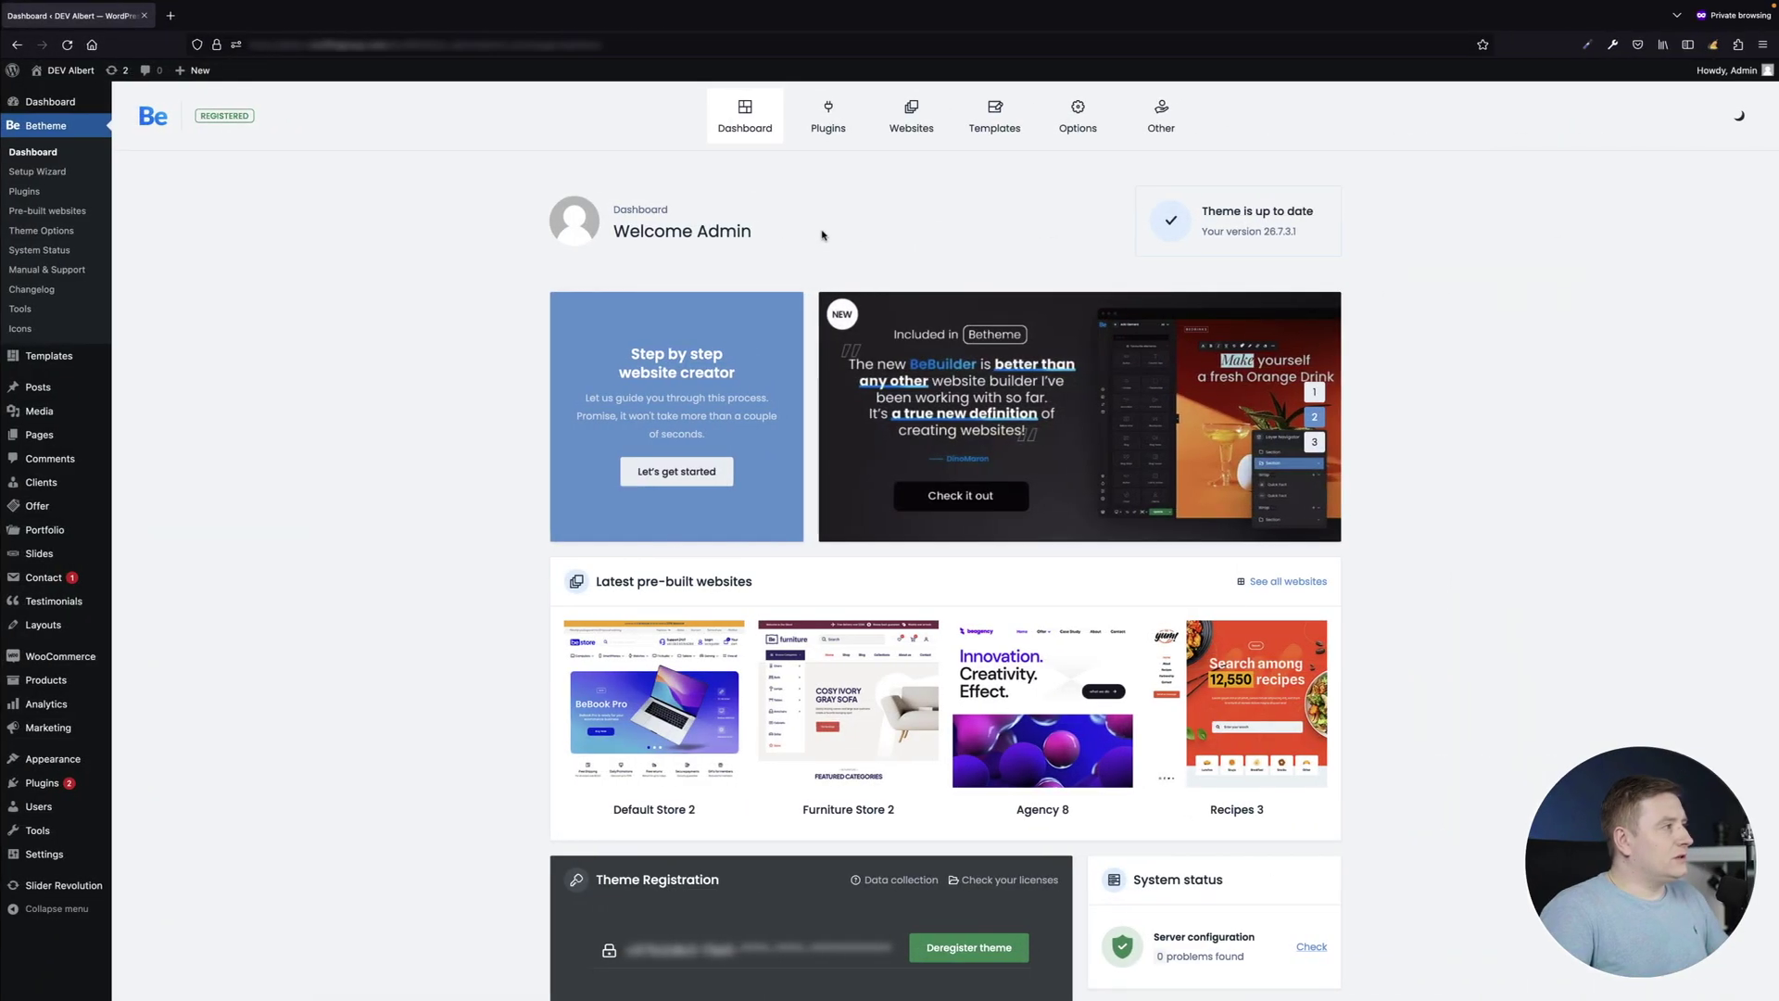
Step: Create a new WordPress page titled "Custom product slider"
{"action": "mouse_move", "coordinate": [42, 435]}
{"action": "left_click", "coordinate": [160, 437]}
{"action": "left_click", "coordinate": [228, 109]}
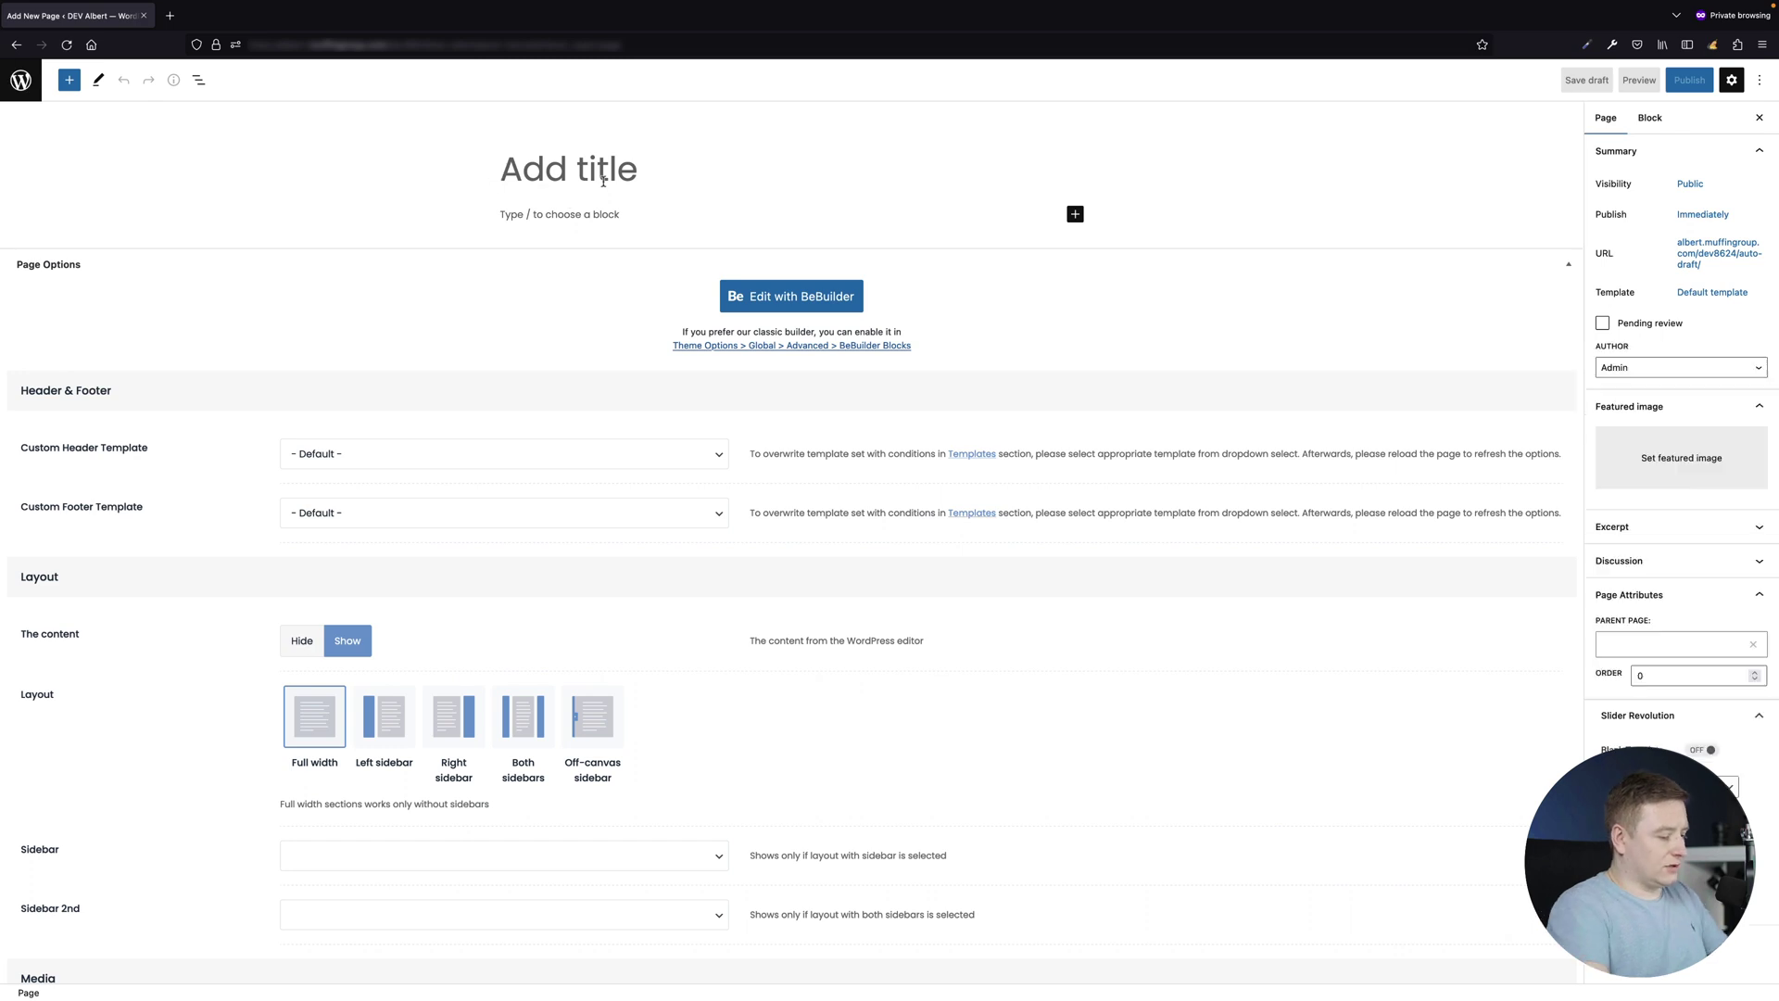
{"action": "type", "text": "C"}
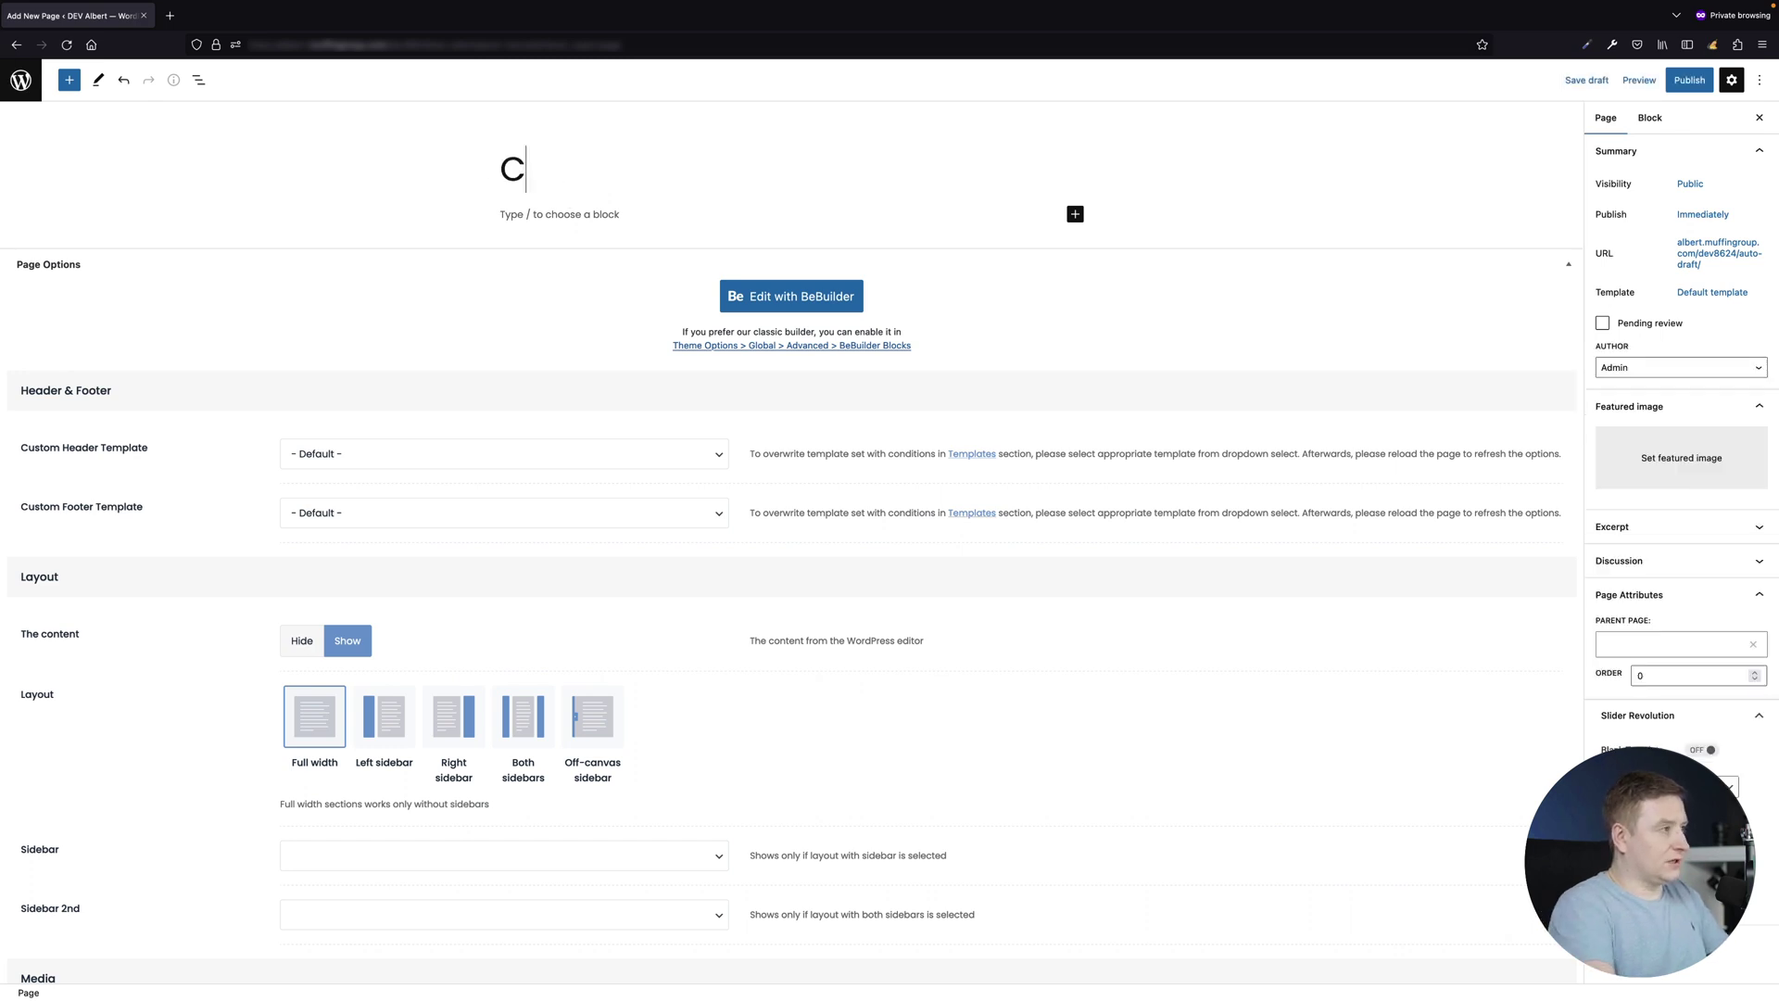
{"action": "type", "text": "ustom prodcut sli"}
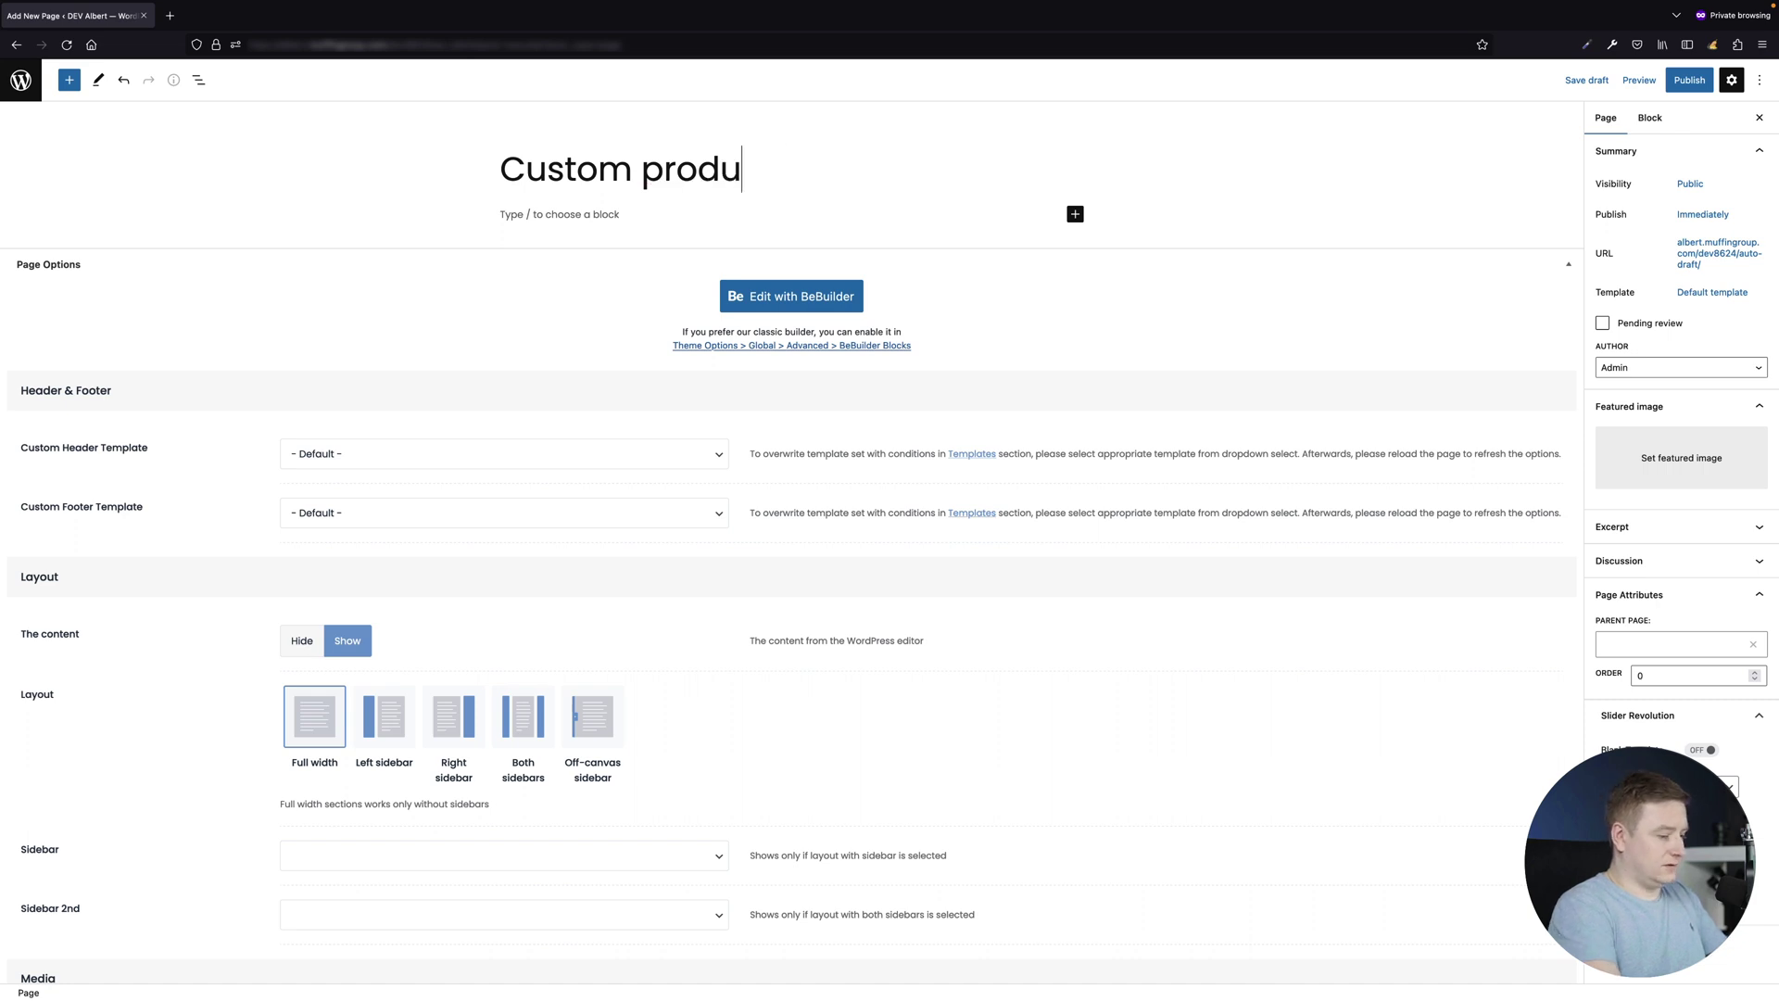
{"action": "type", "text": "der"}
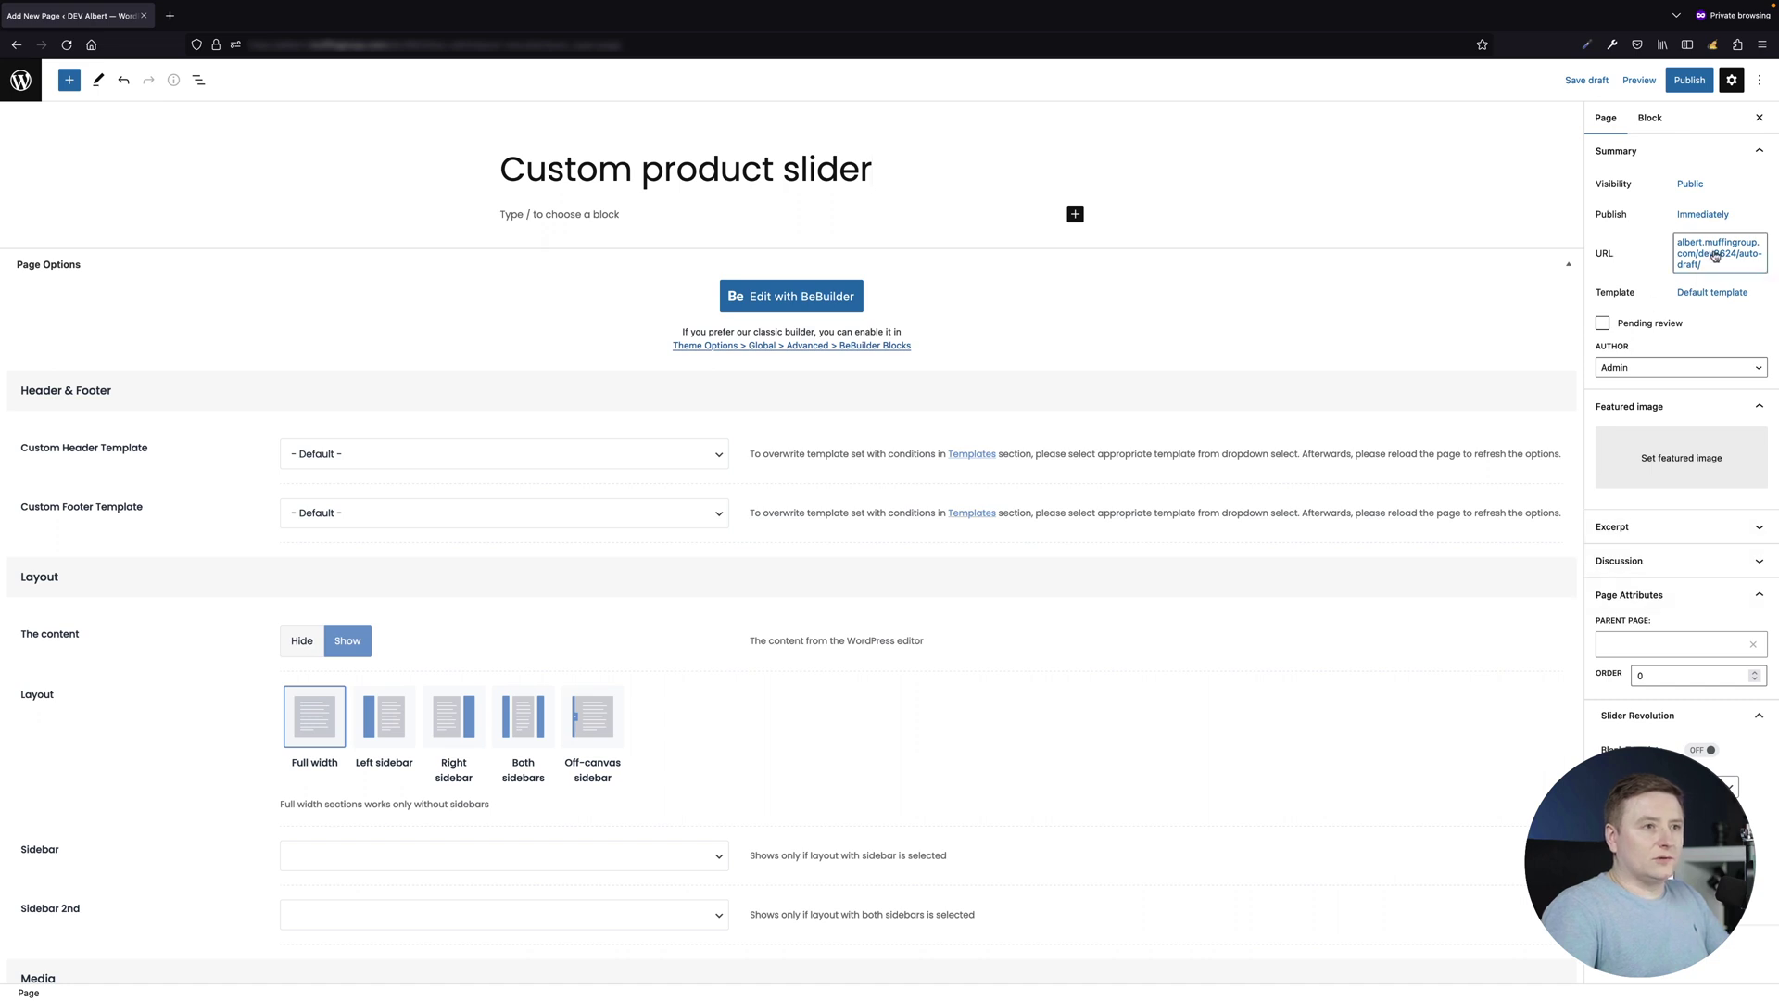
Step: Set the page's template to Blank Page and publish the page
{"action": "left_click", "coordinate": [1721, 292]}
{"action": "left_click", "coordinate": [1693, 405]}
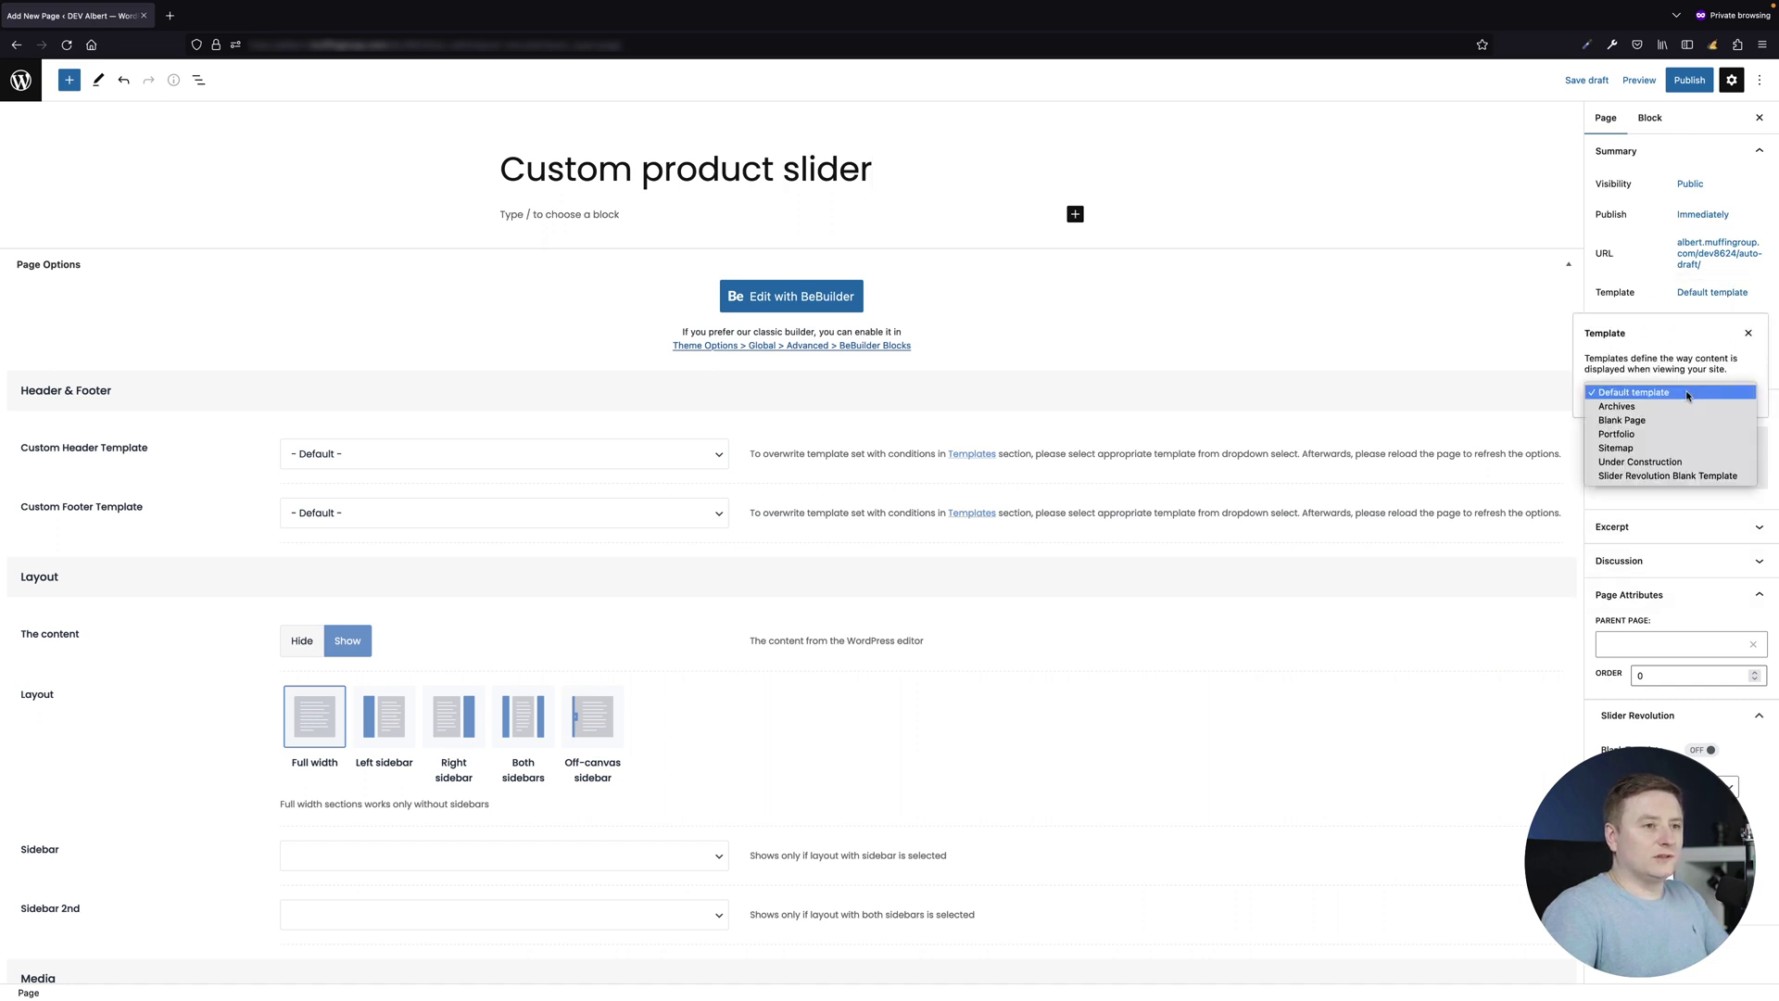
{"action": "left_click", "coordinate": [1673, 420]}
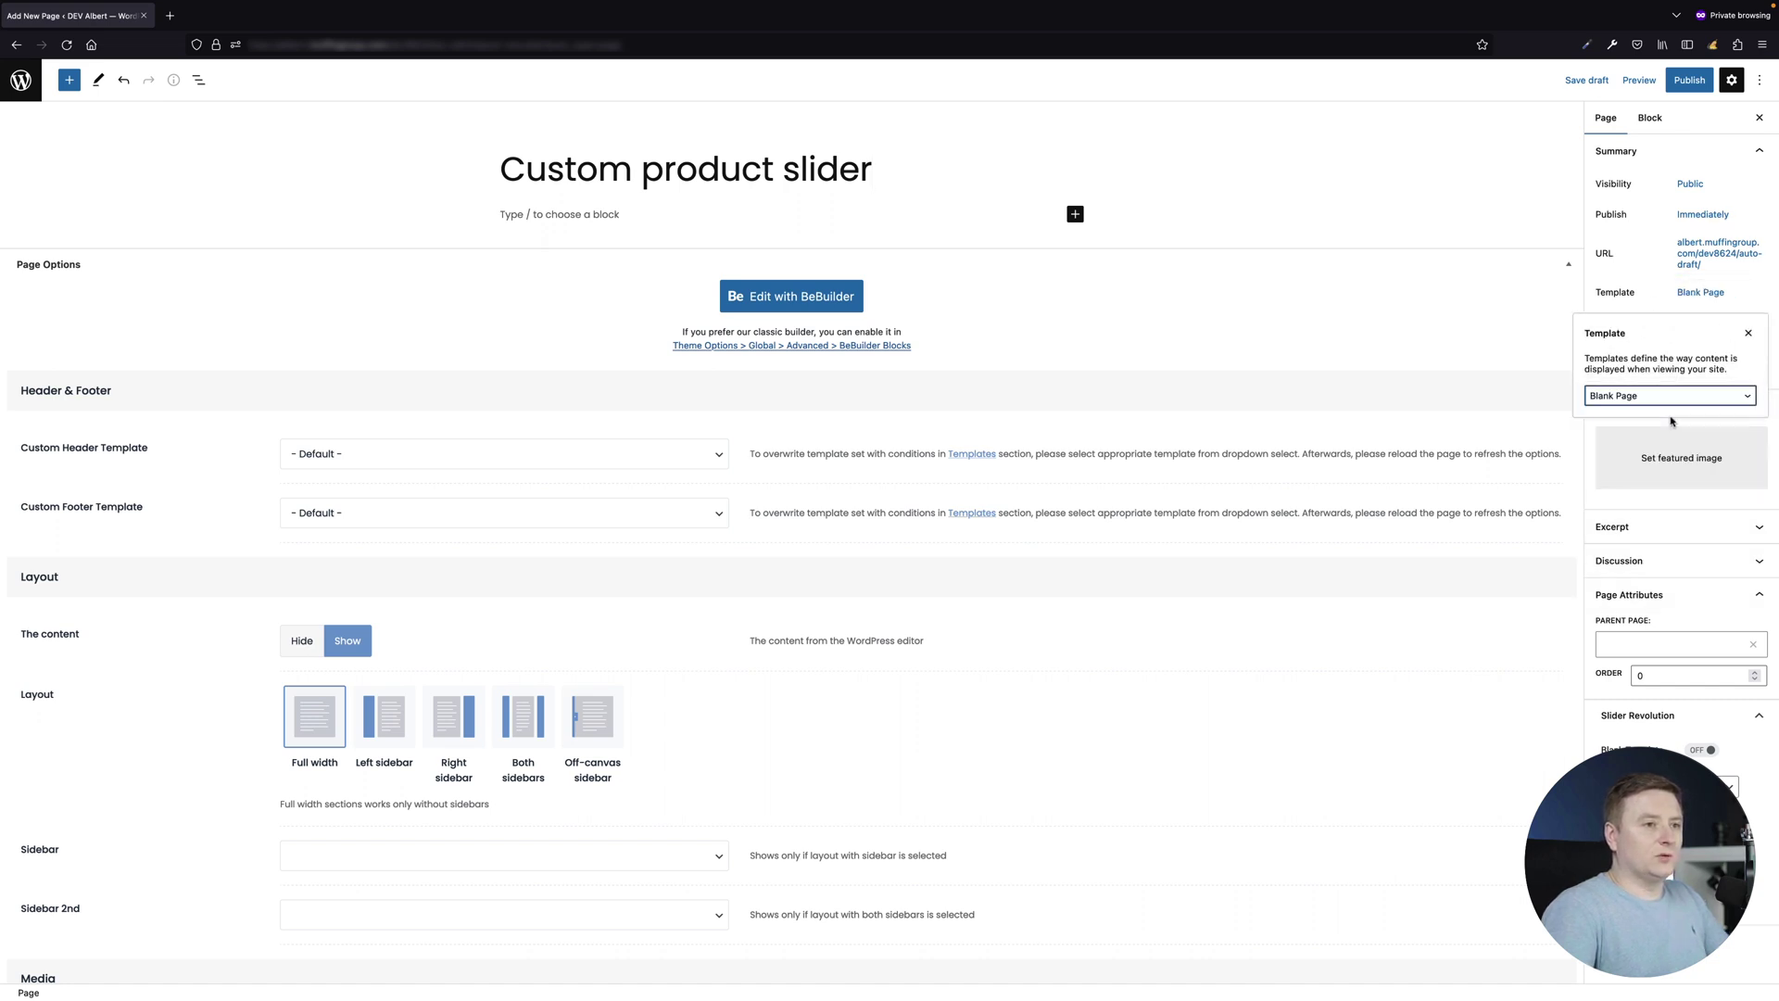
{"action": "left_click", "coordinate": [1748, 331]}
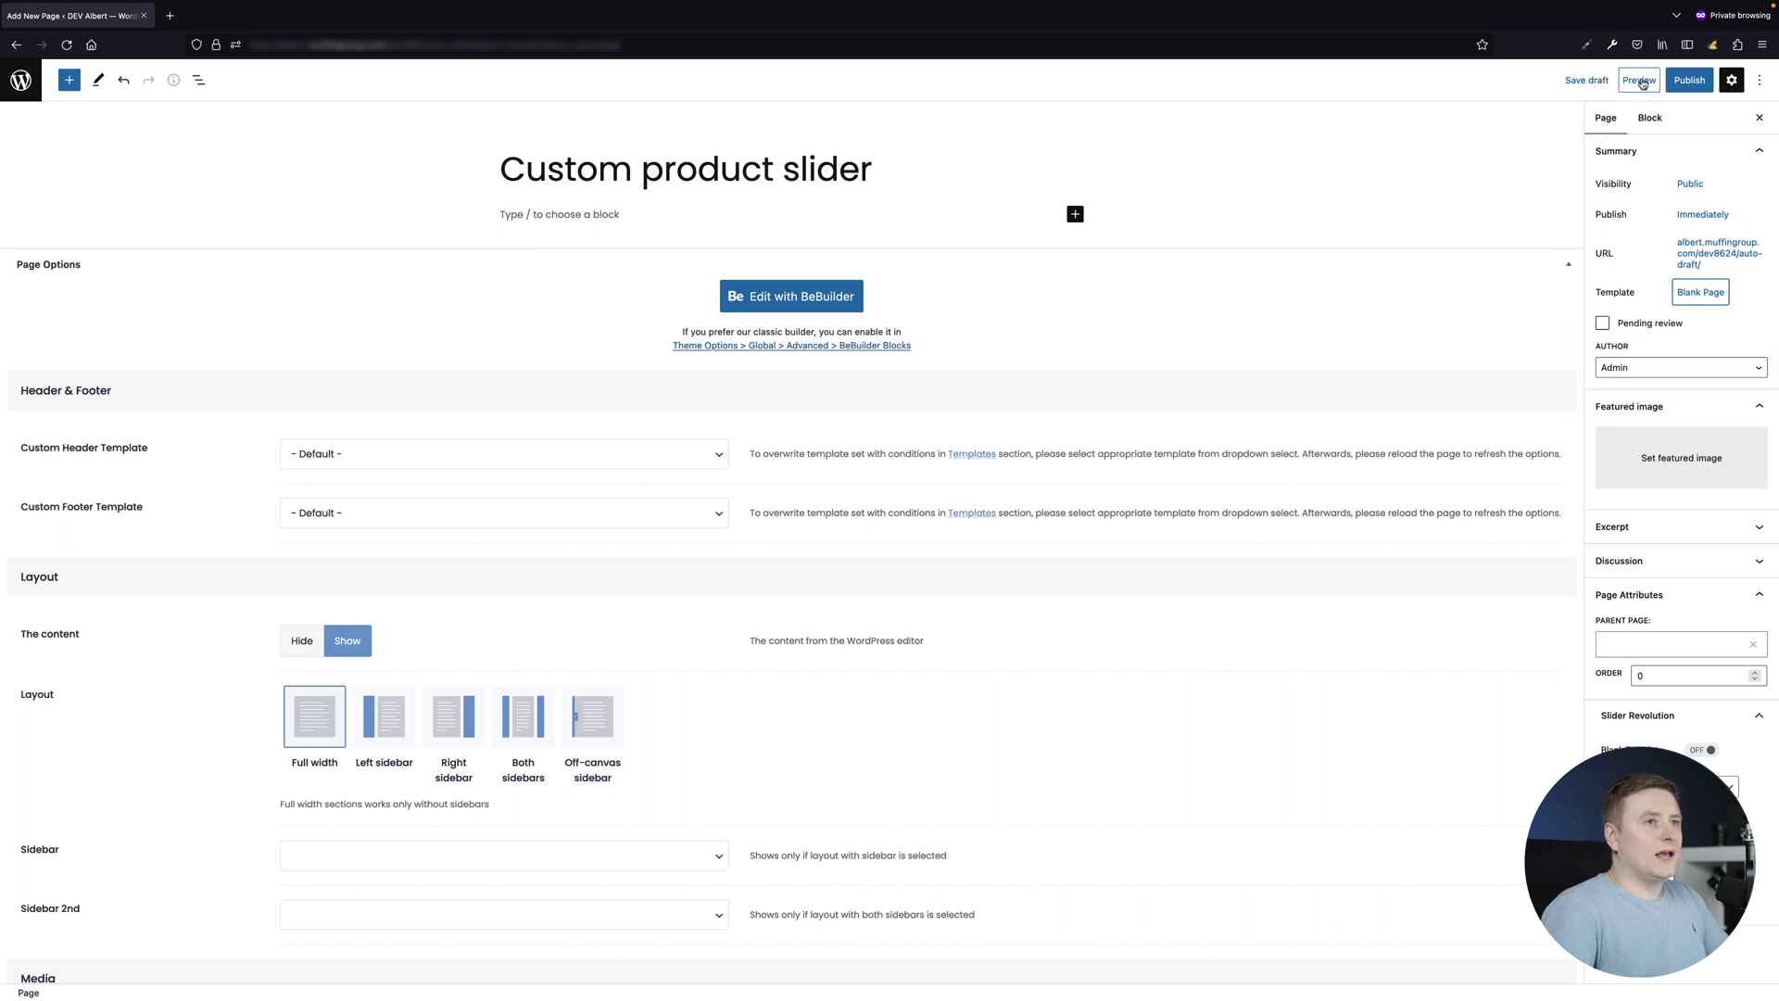
{"action": "left_click", "coordinate": [1689, 79]}
{"action": "left_click", "coordinate": [1643, 81]}
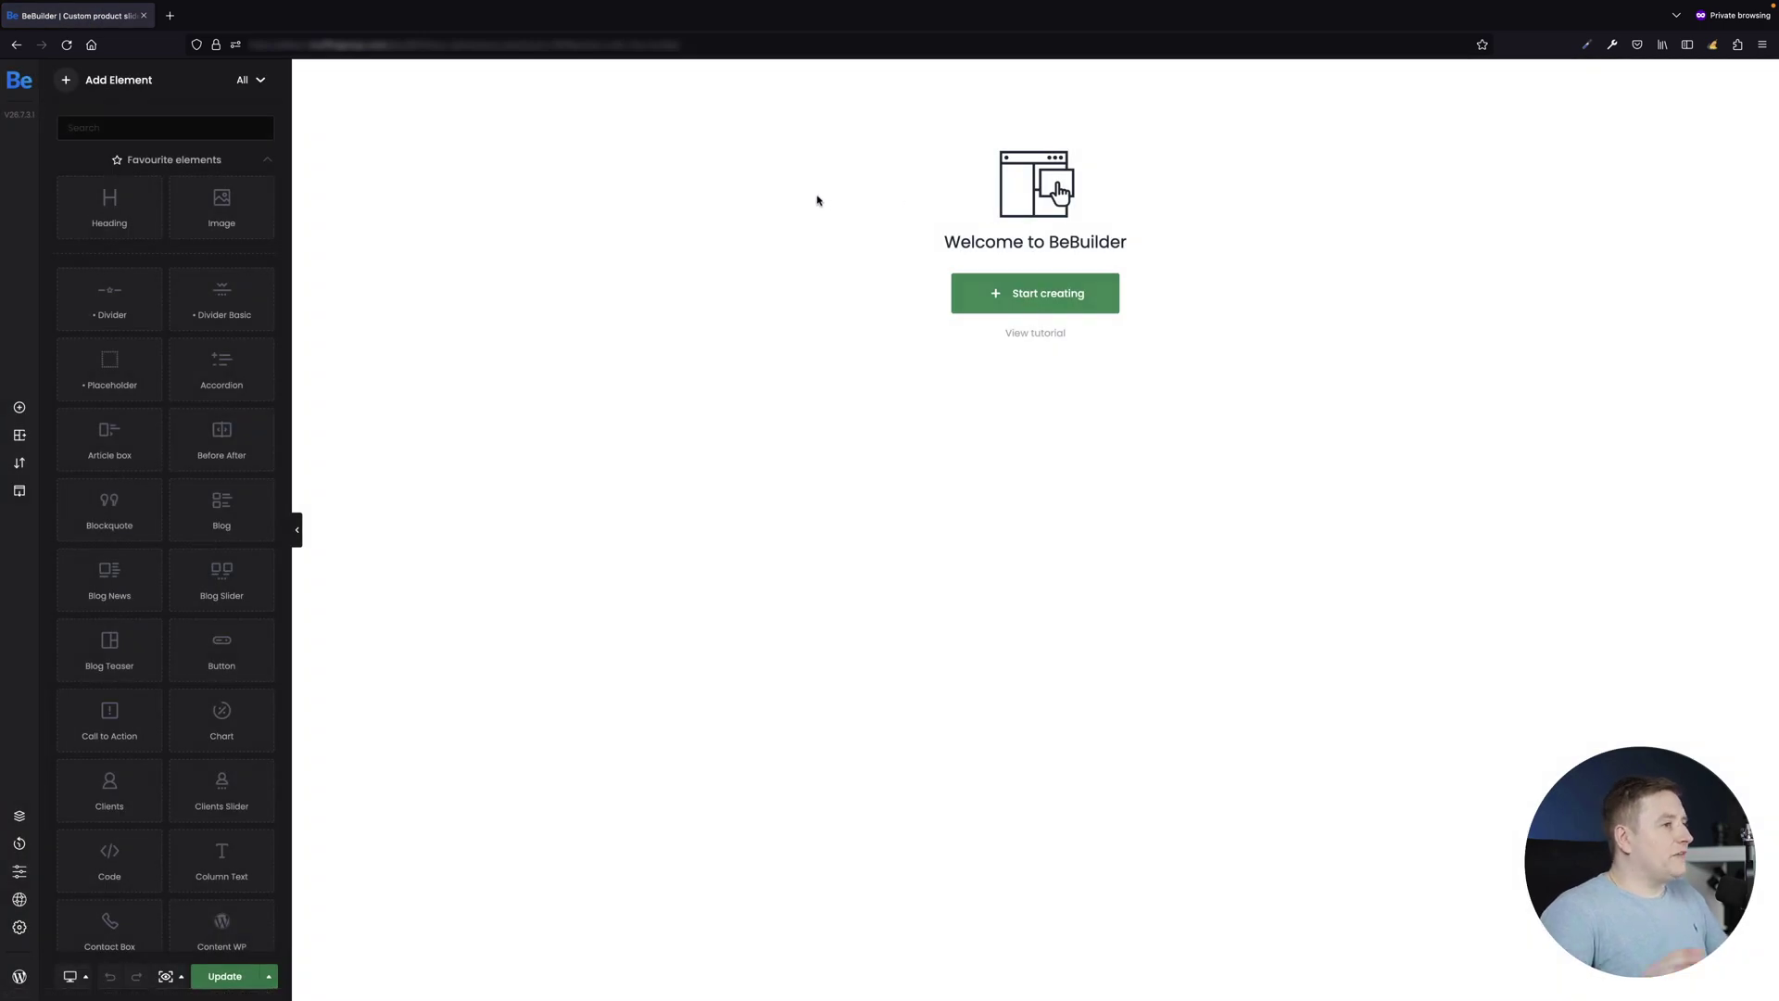
Step: Add a section with a single full-width wrap and set the section's type to Query loop
{"action": "left_click", "coordinate": [1033, 293]}
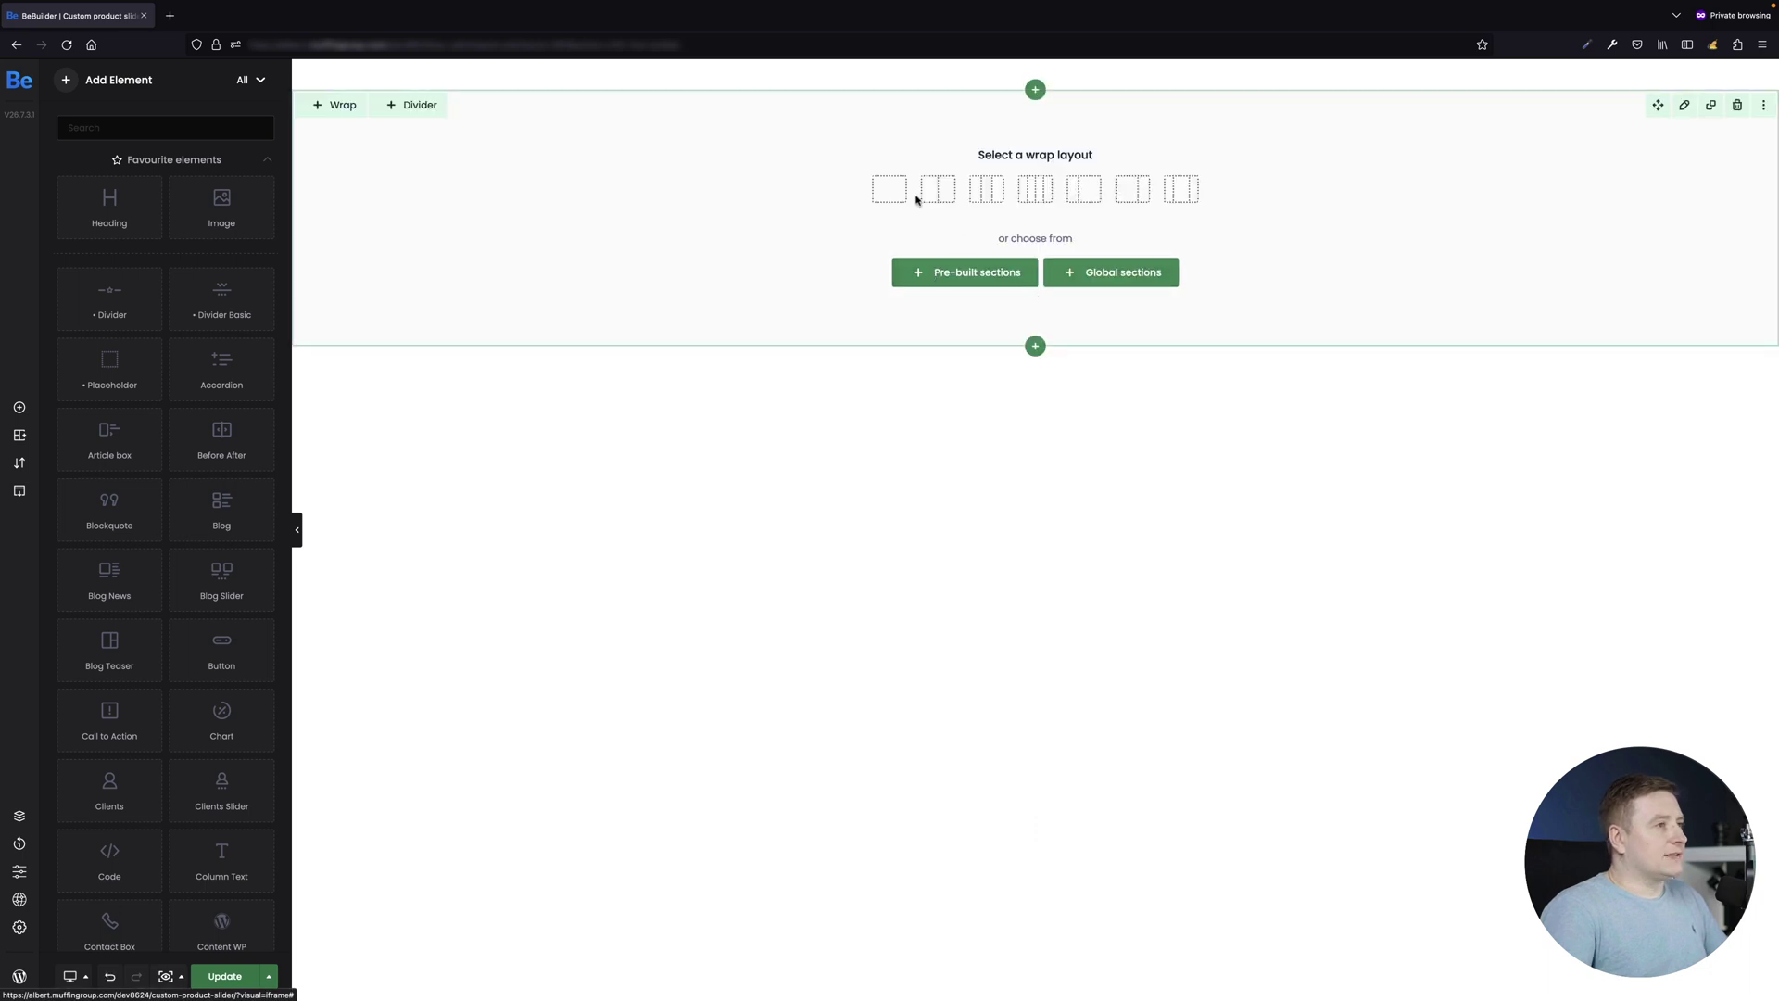
{"action": "left_click", "coordinate": [889, 191]}
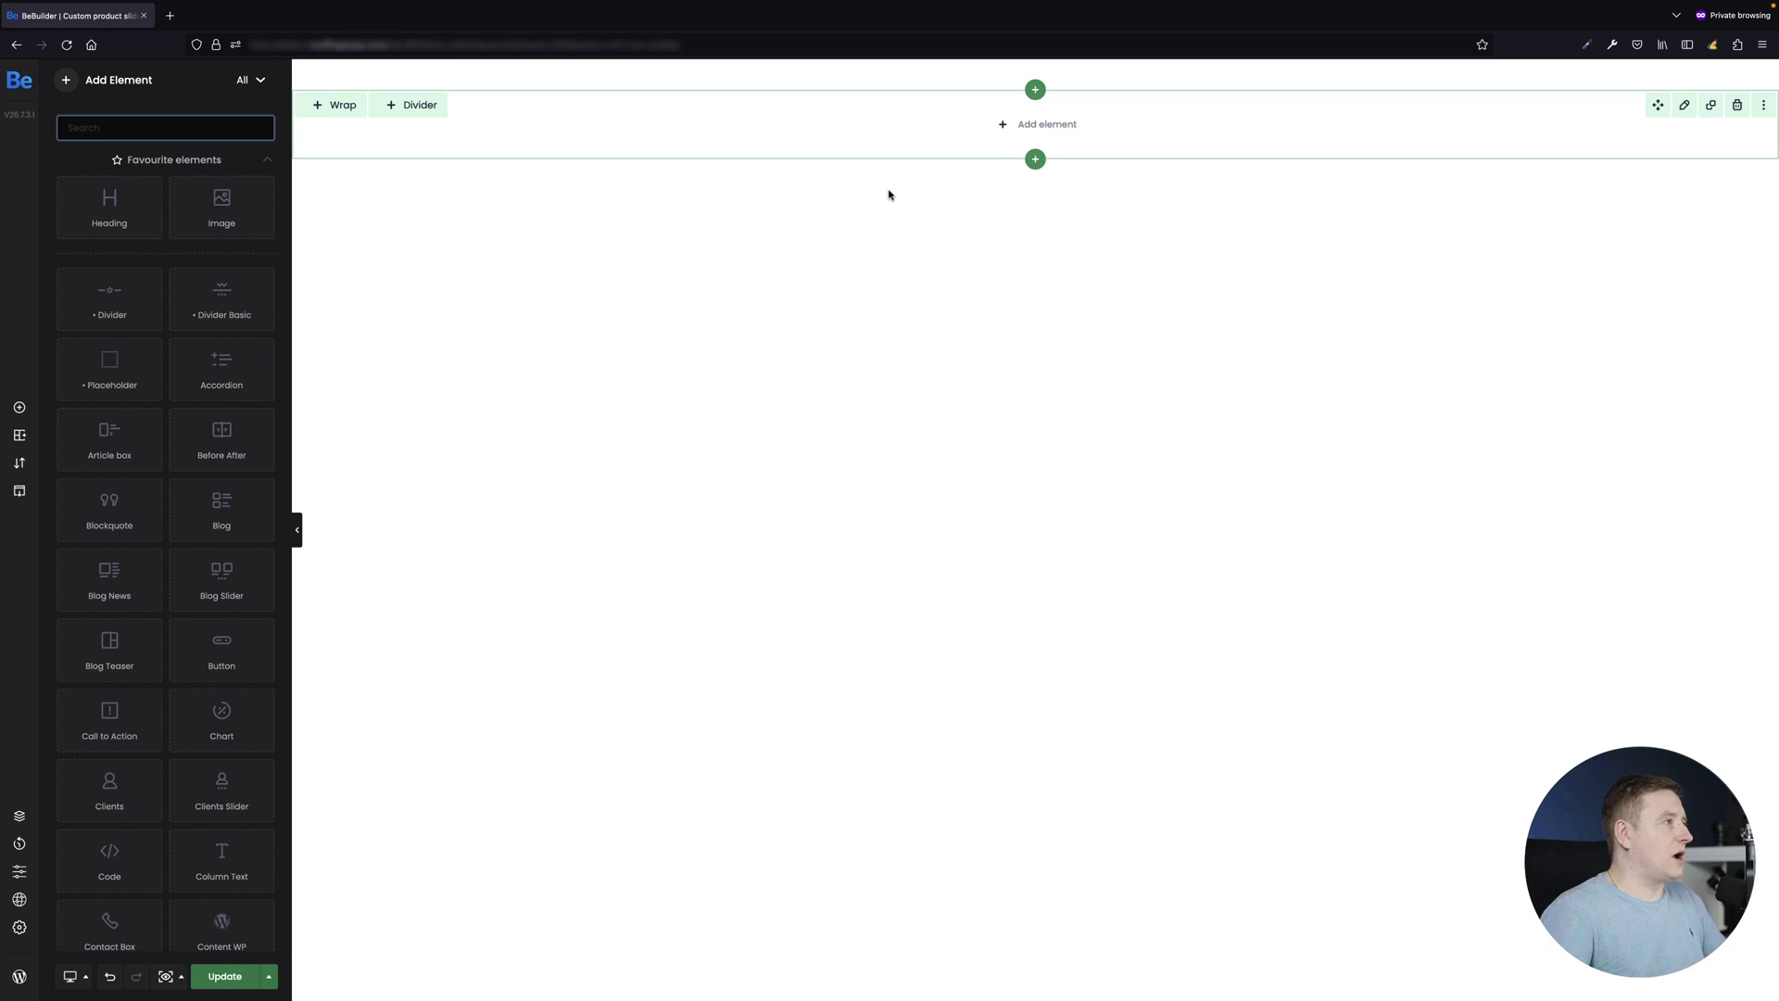
{"action": "mouse_move", "coordinate": [670, 142]}
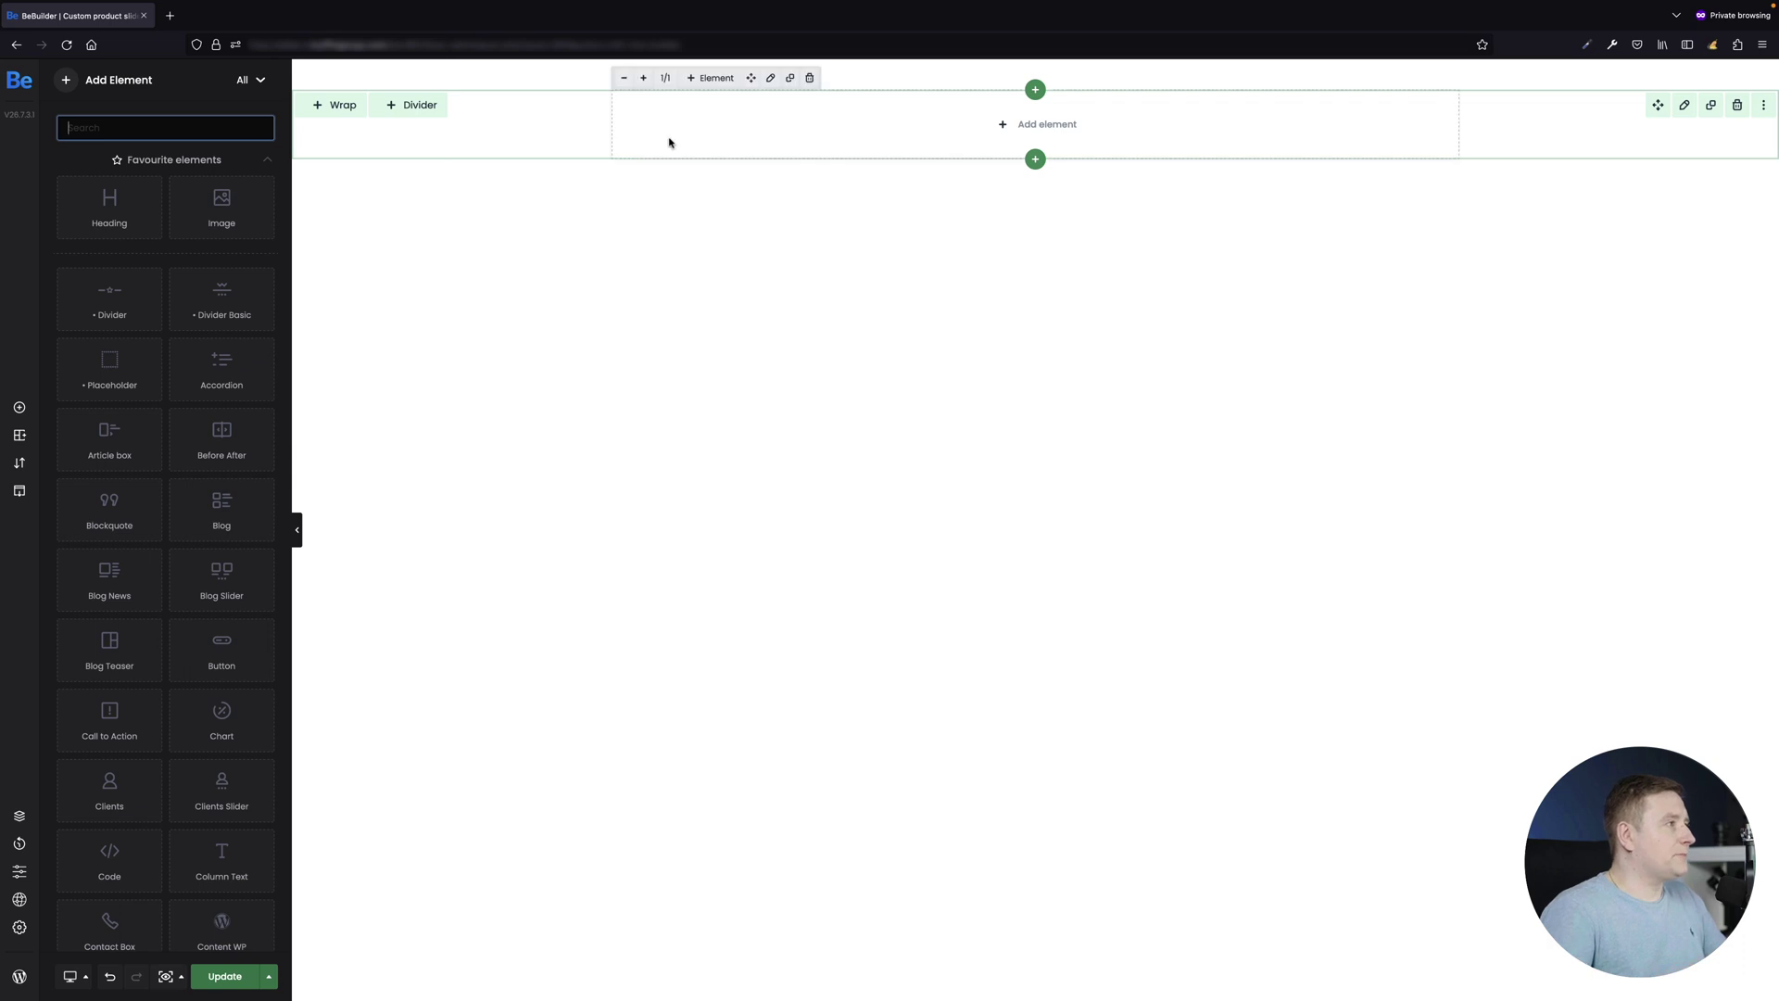
{"action": "left_click", "coordinate": [461, 136]}
{"action": "left_click", "coordinate": [187, 182]}
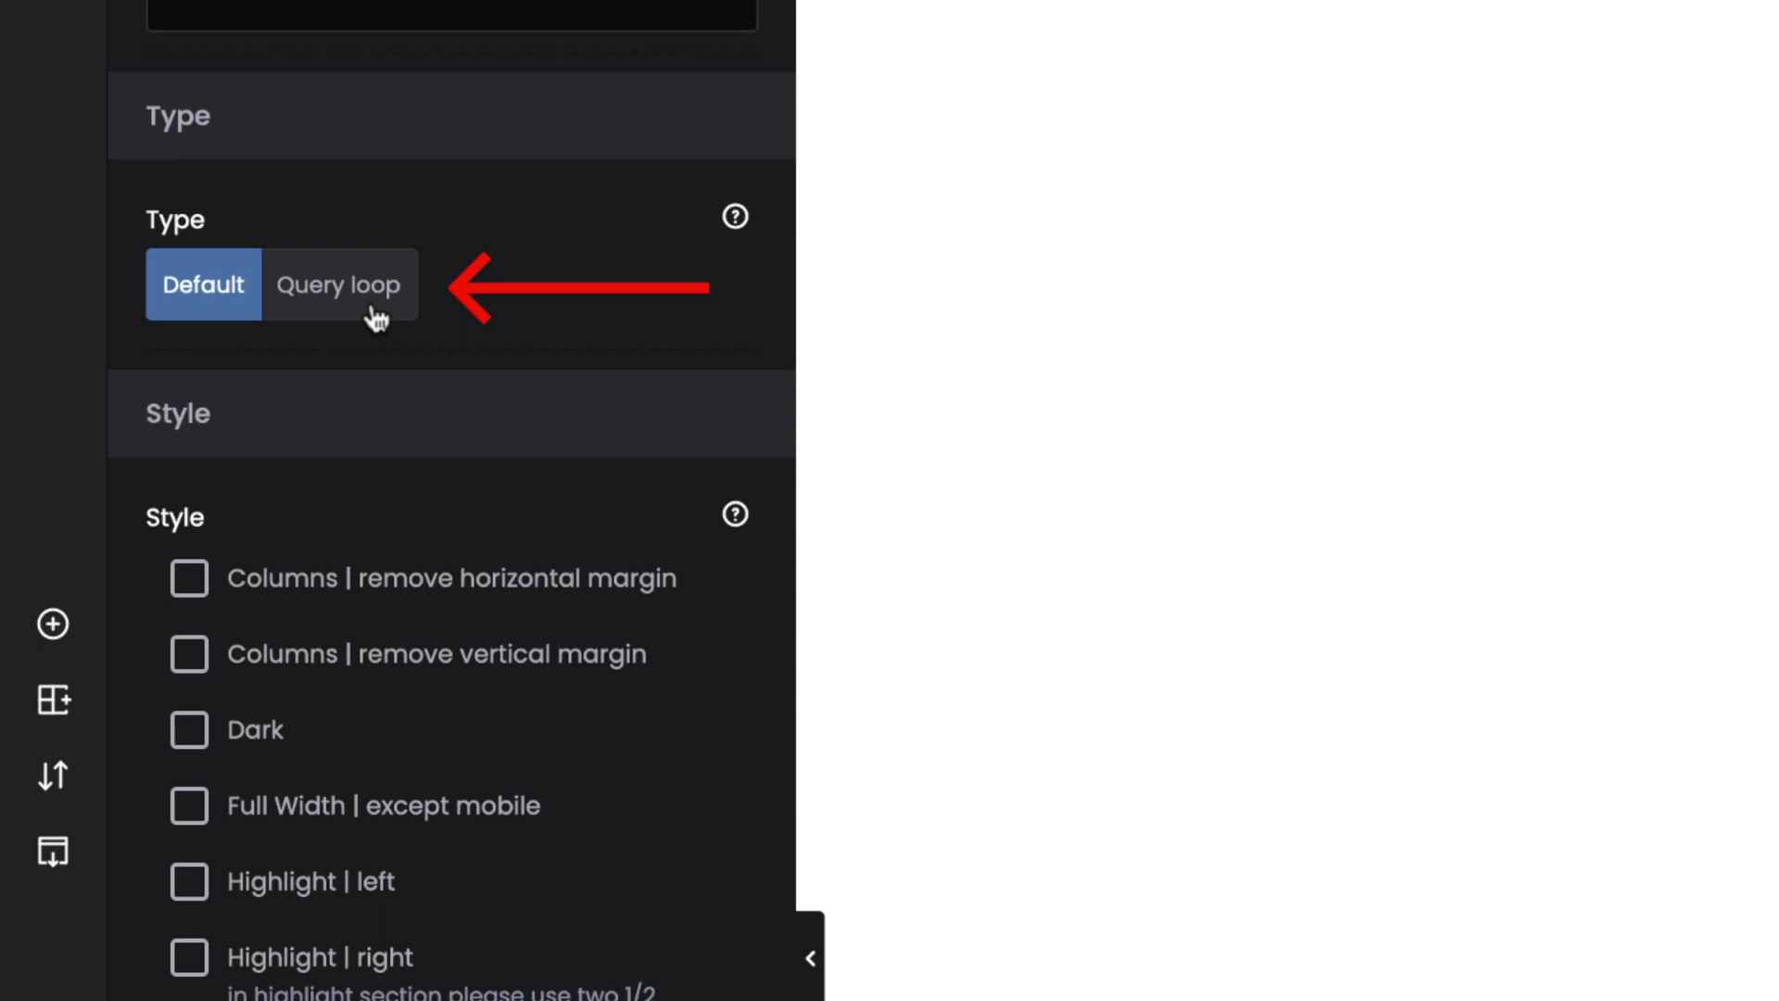
{"action": "left_click", "coordinate": [375, 318]}
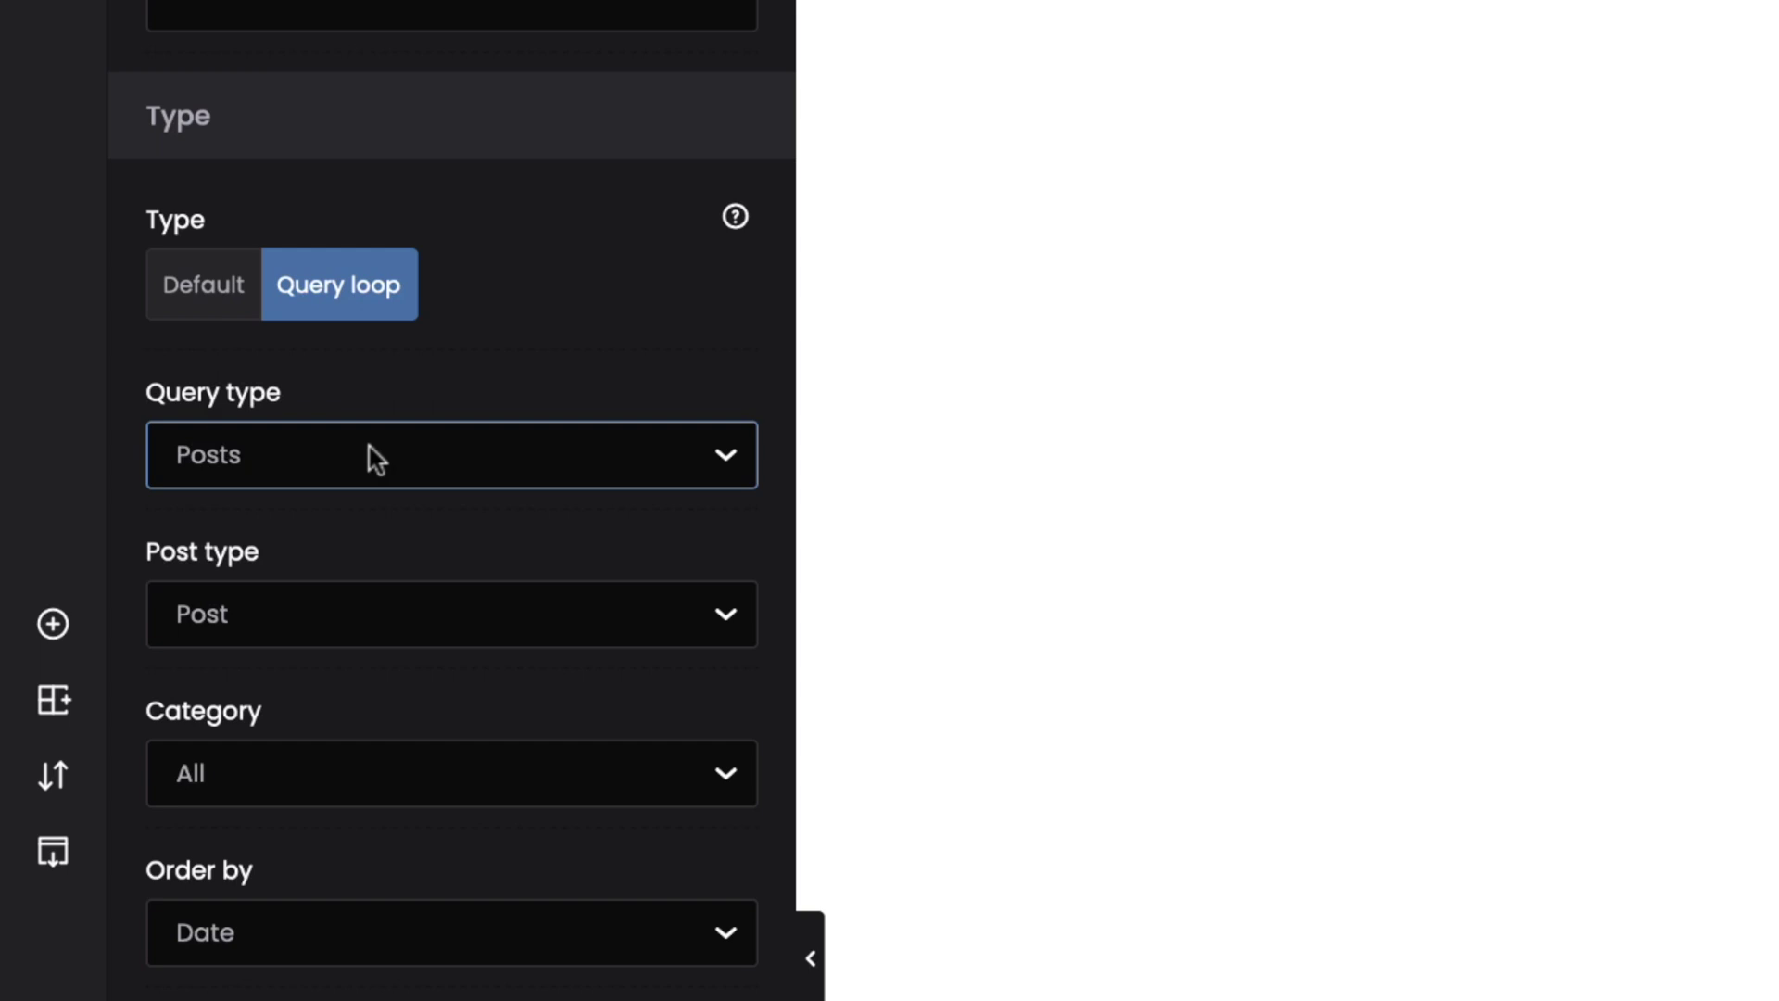
Step: Set the section's query loop to the Product post type and display only On sale products
{"action": "left_click", "coordinate": [355, 630]}
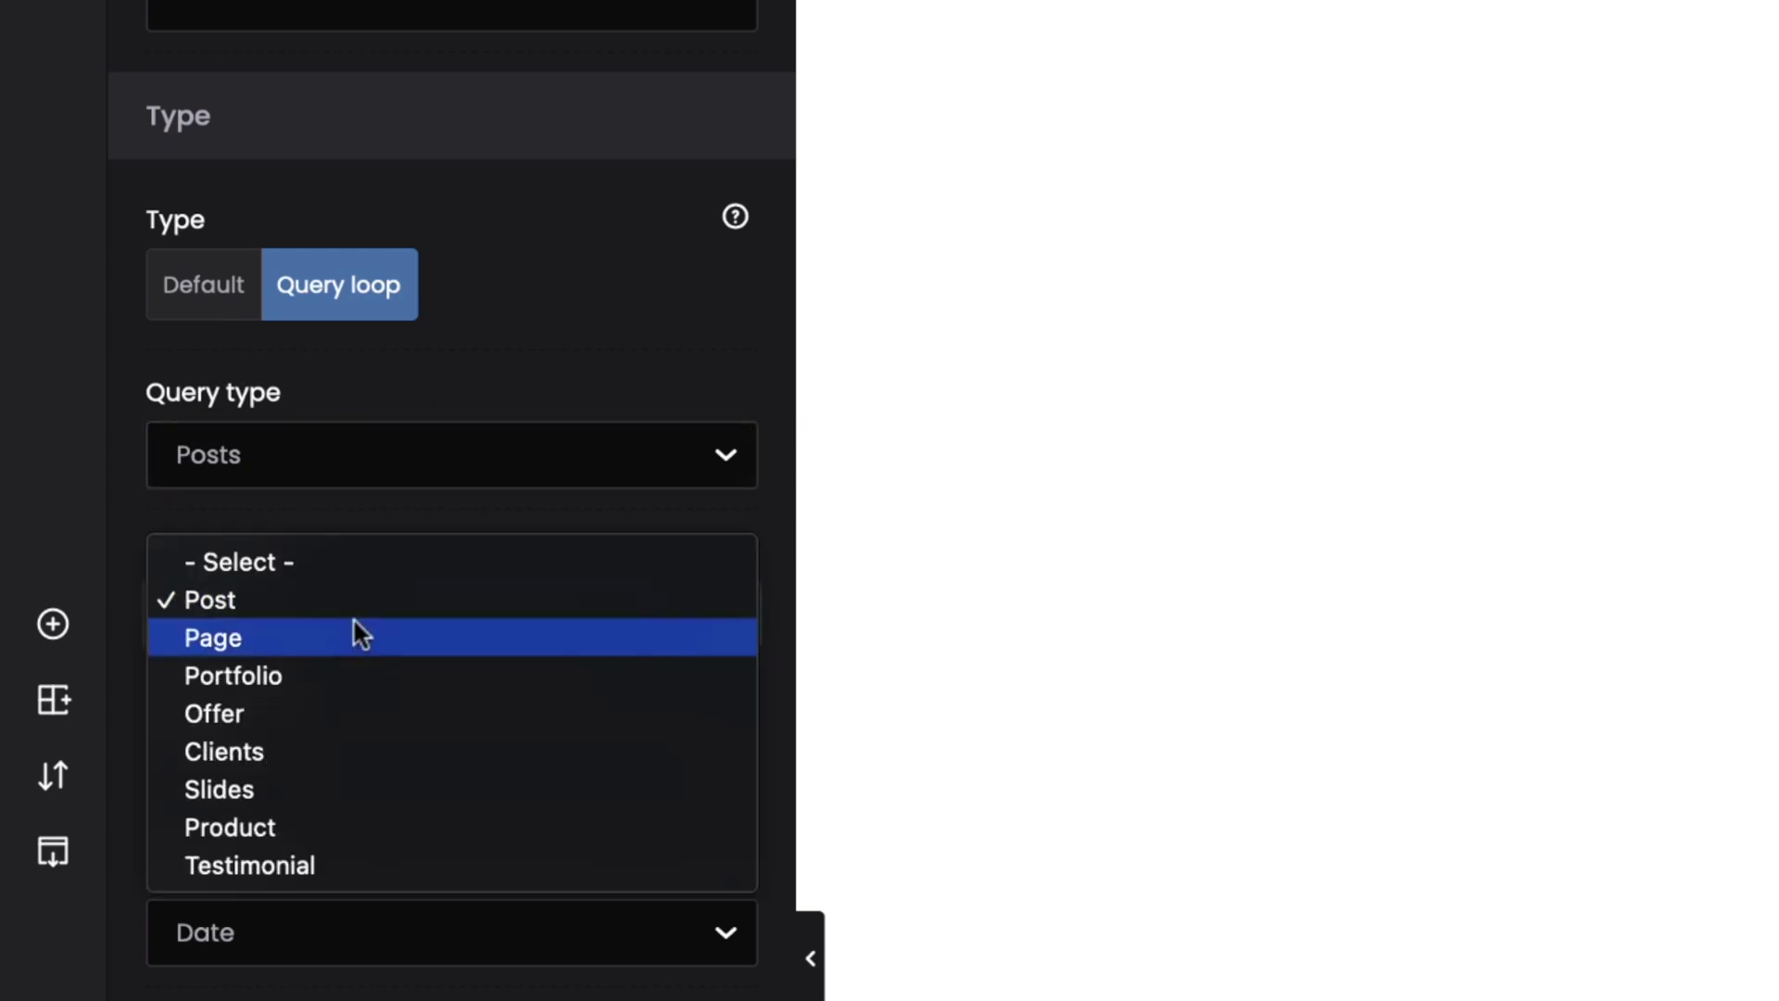
{"action": "left_click", "coordinate": [433, 524]}
{"action": "left_click", "coordinate": [305, 610]}
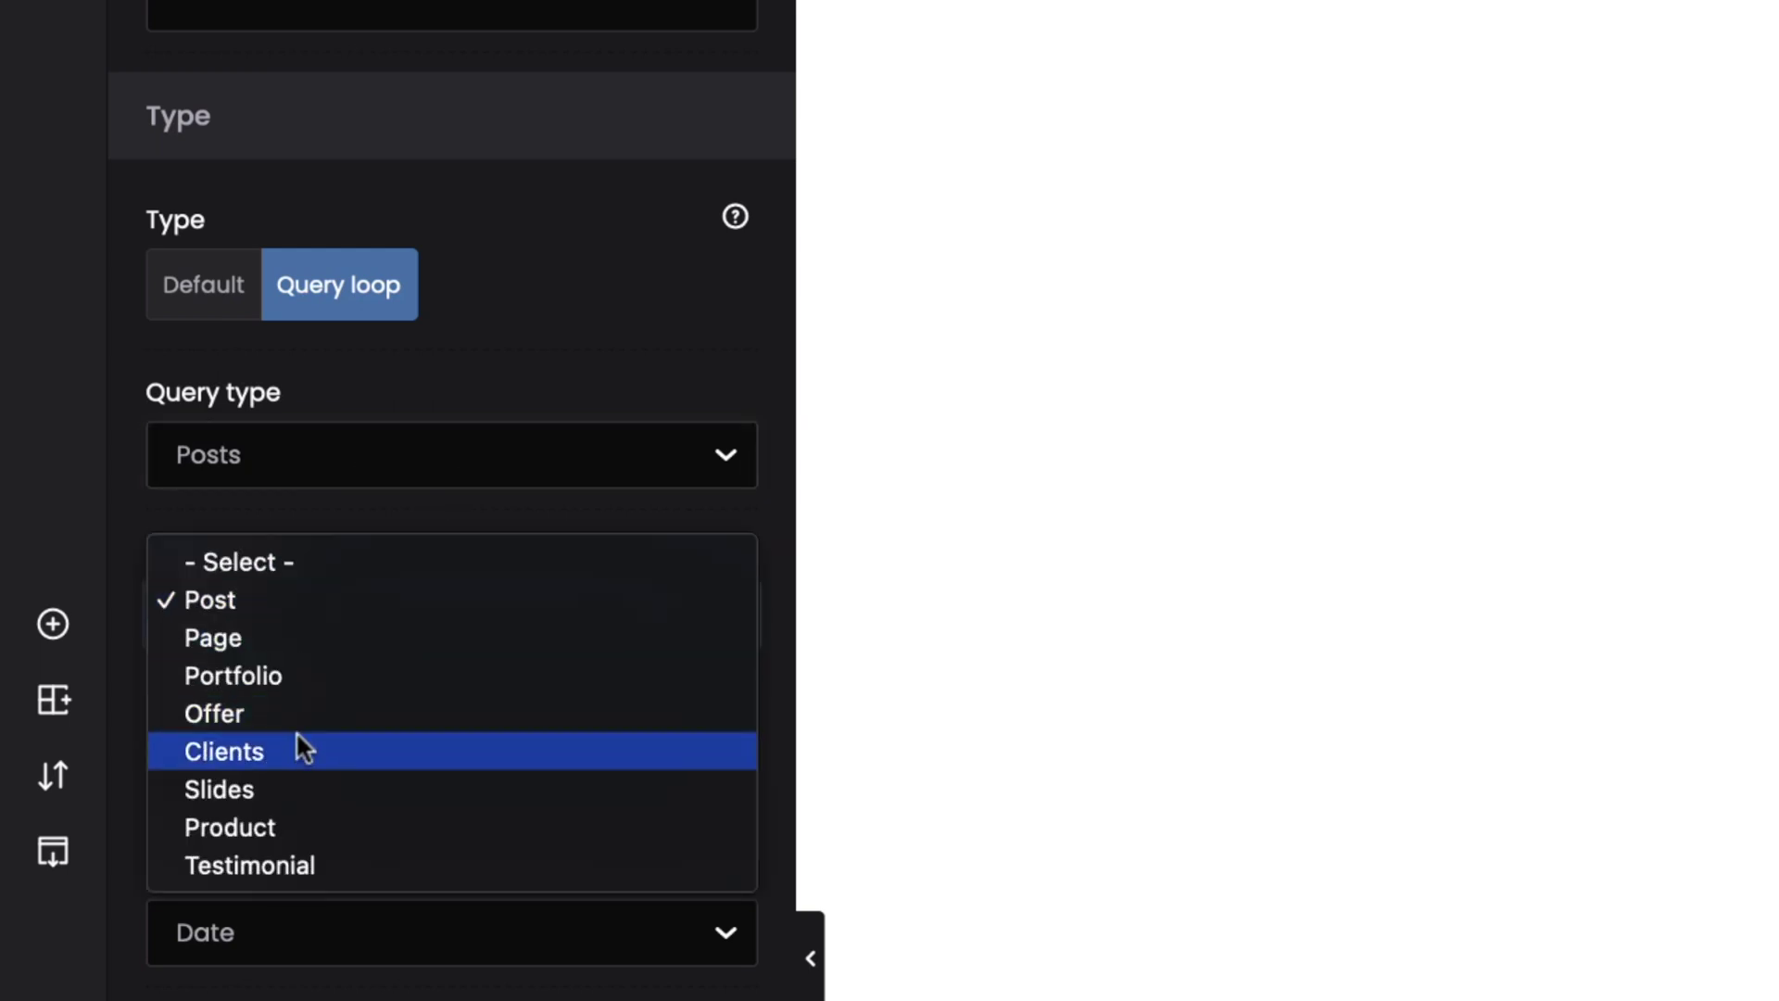
{"action": "left_click", "coordinate": [303, 816]}
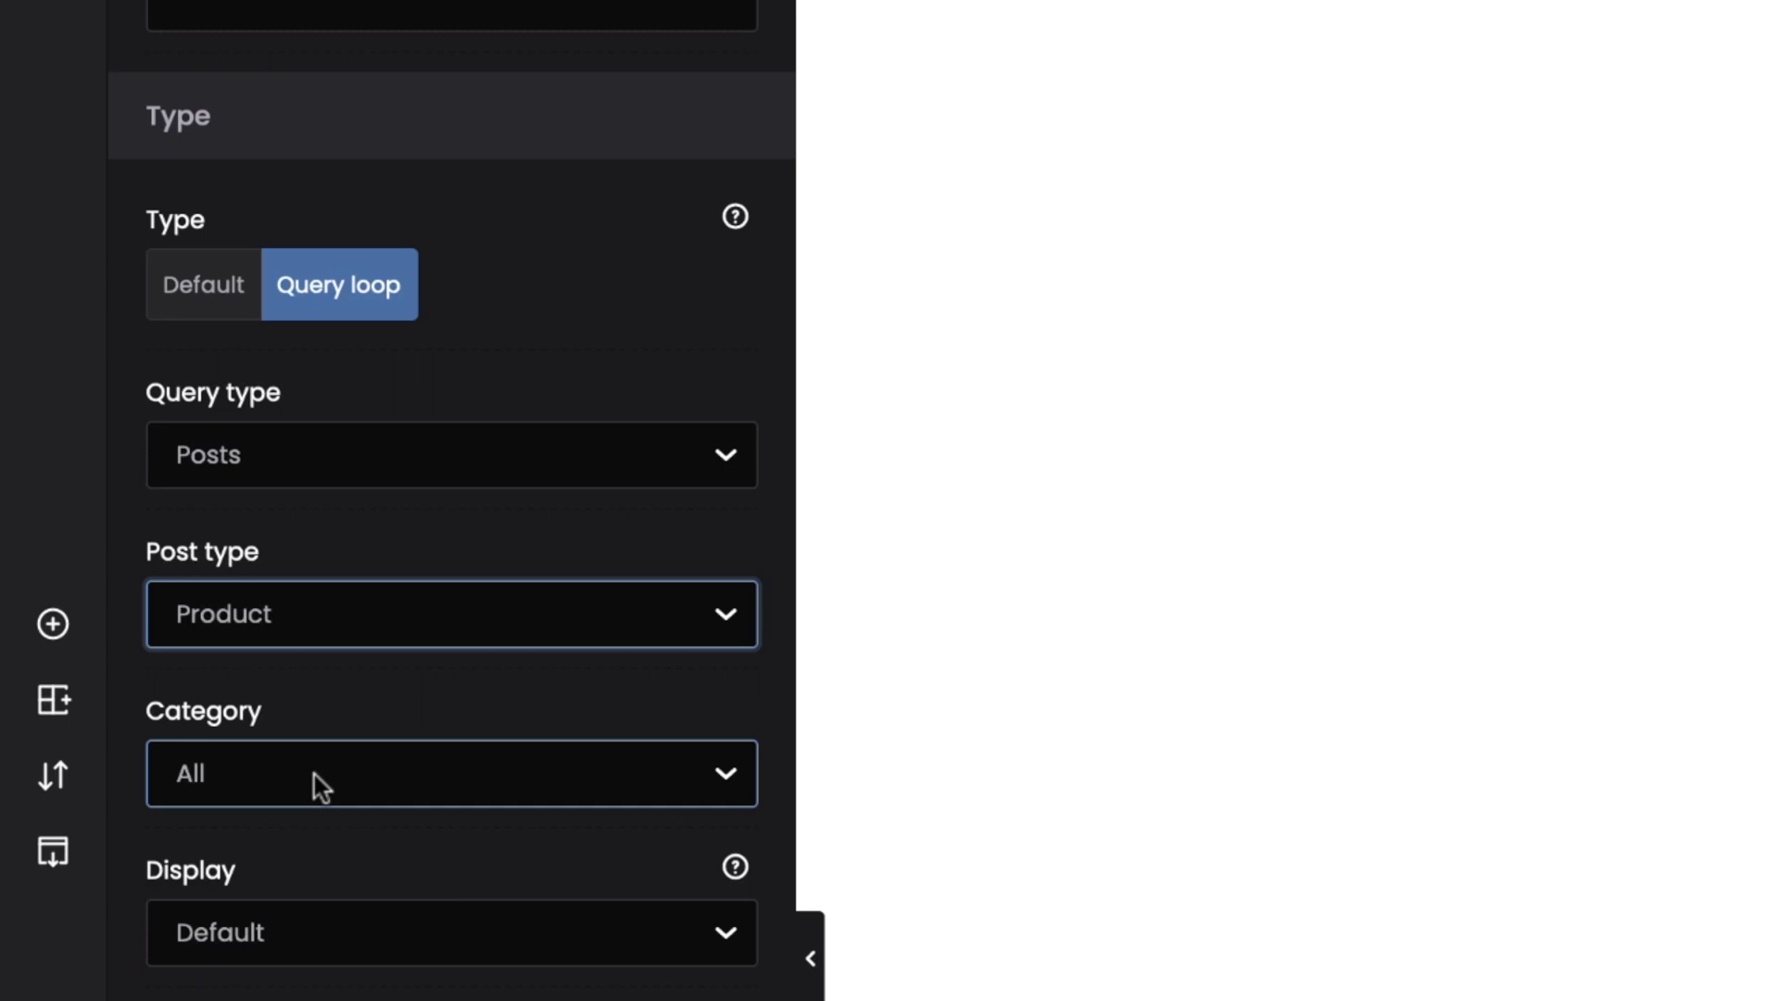
{"action": "scroll", "coordinate": [315, 775], "scroll_direction": "down", "scroll_amount": 5}
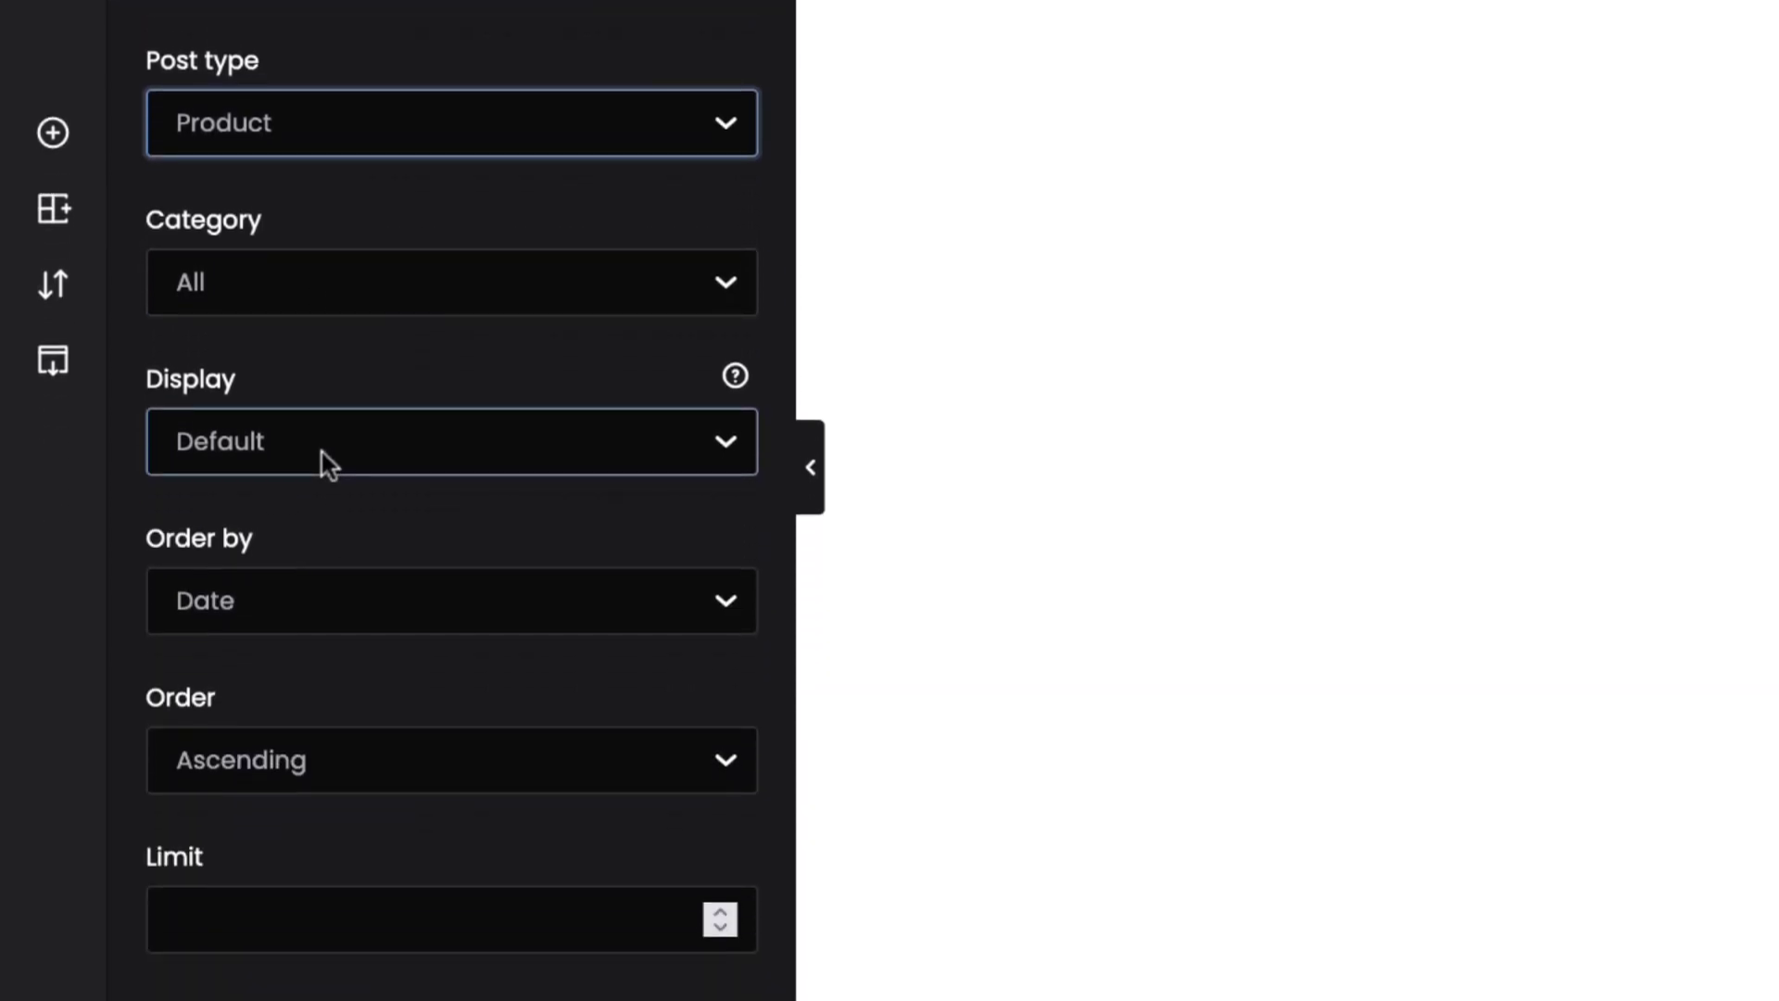
{"action": "left_click", "coordinate": [331, 463]}
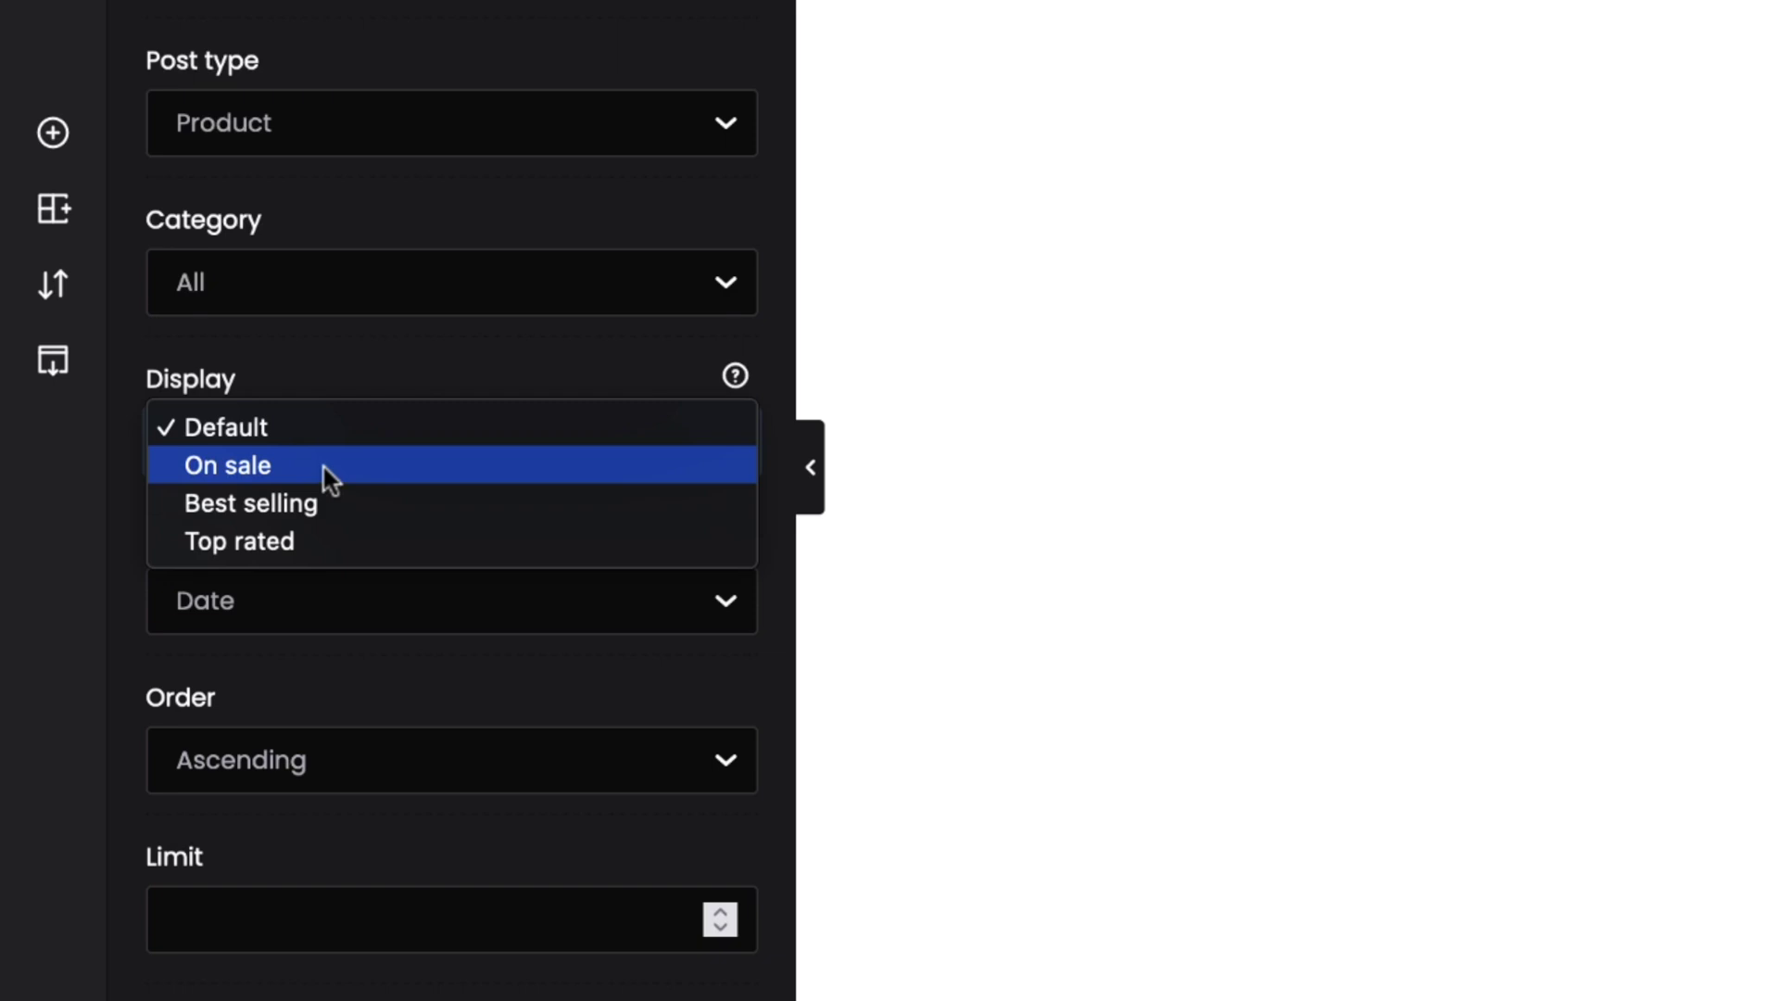
{"action": "left_click", "coordinate": [331, 465]}
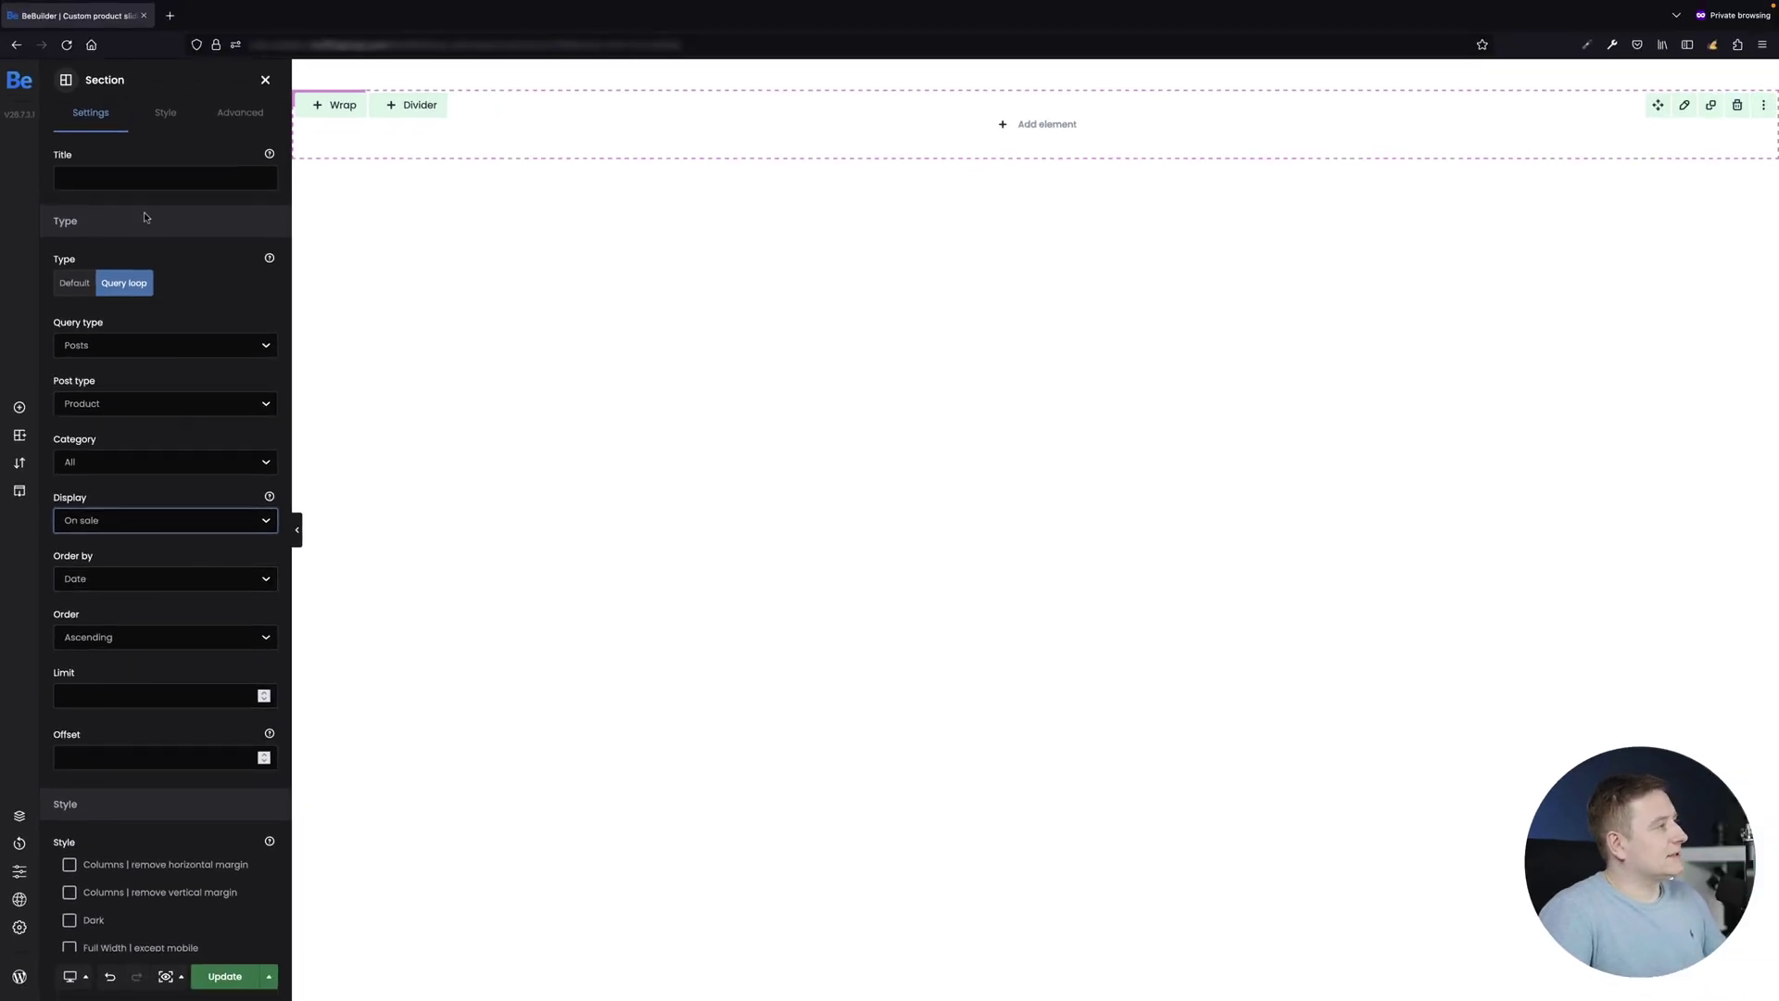
Step: Find the Image element and place it inside the section's empty wrap
{"action": "mouse_move", "coordinate": [702, 145]}
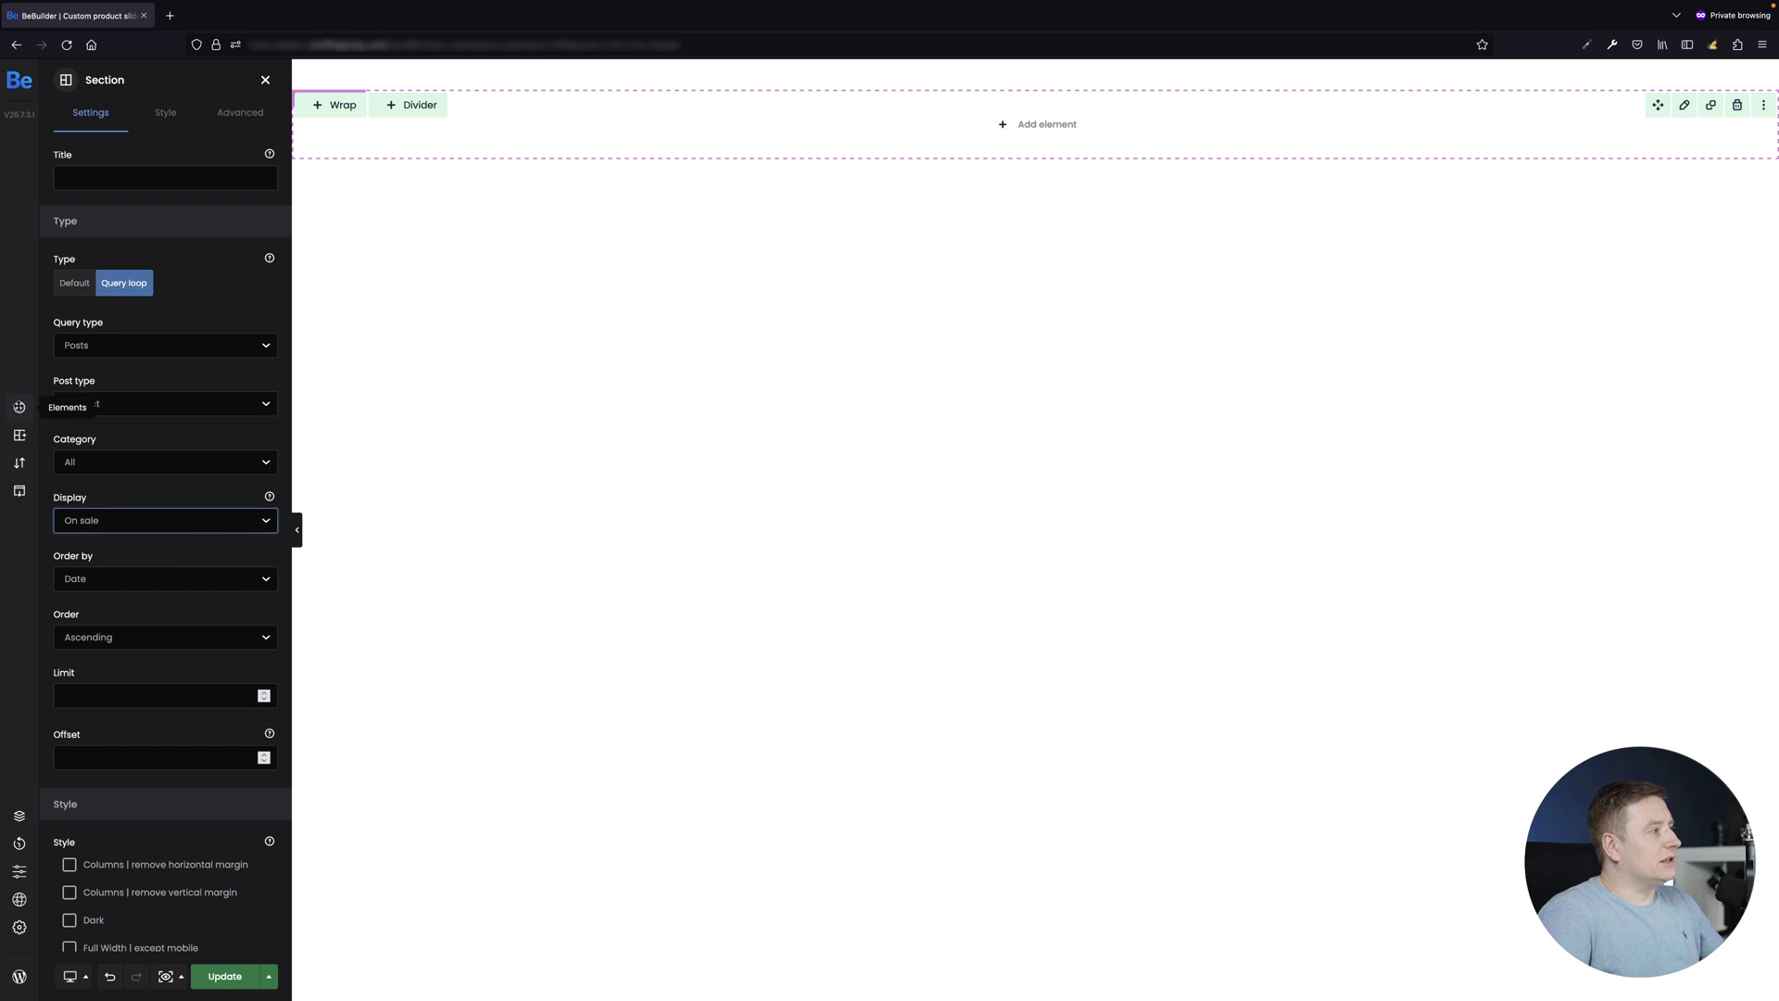
{"action": "left_click", "coordinate": [20, 407]}
{"action": "type", "text": "ima"}
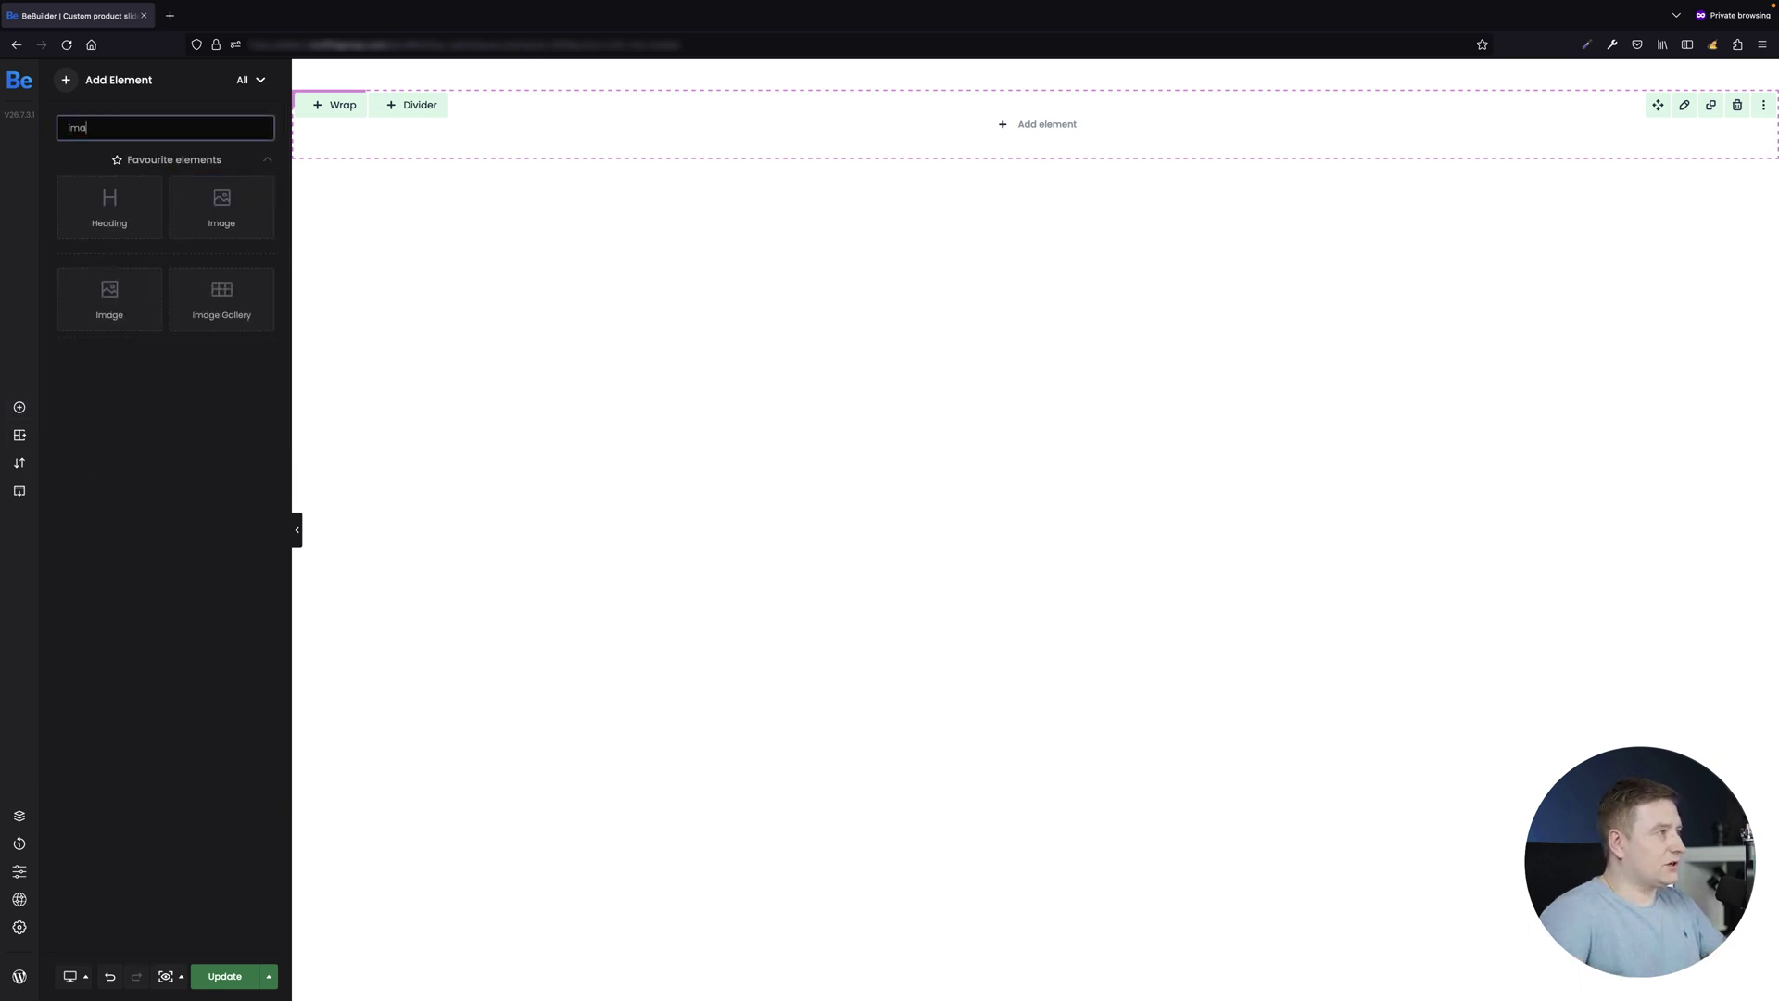
{"action": "left_click_drag", "start_coordinate": [110, 289], "coordinate": [928, 125]}
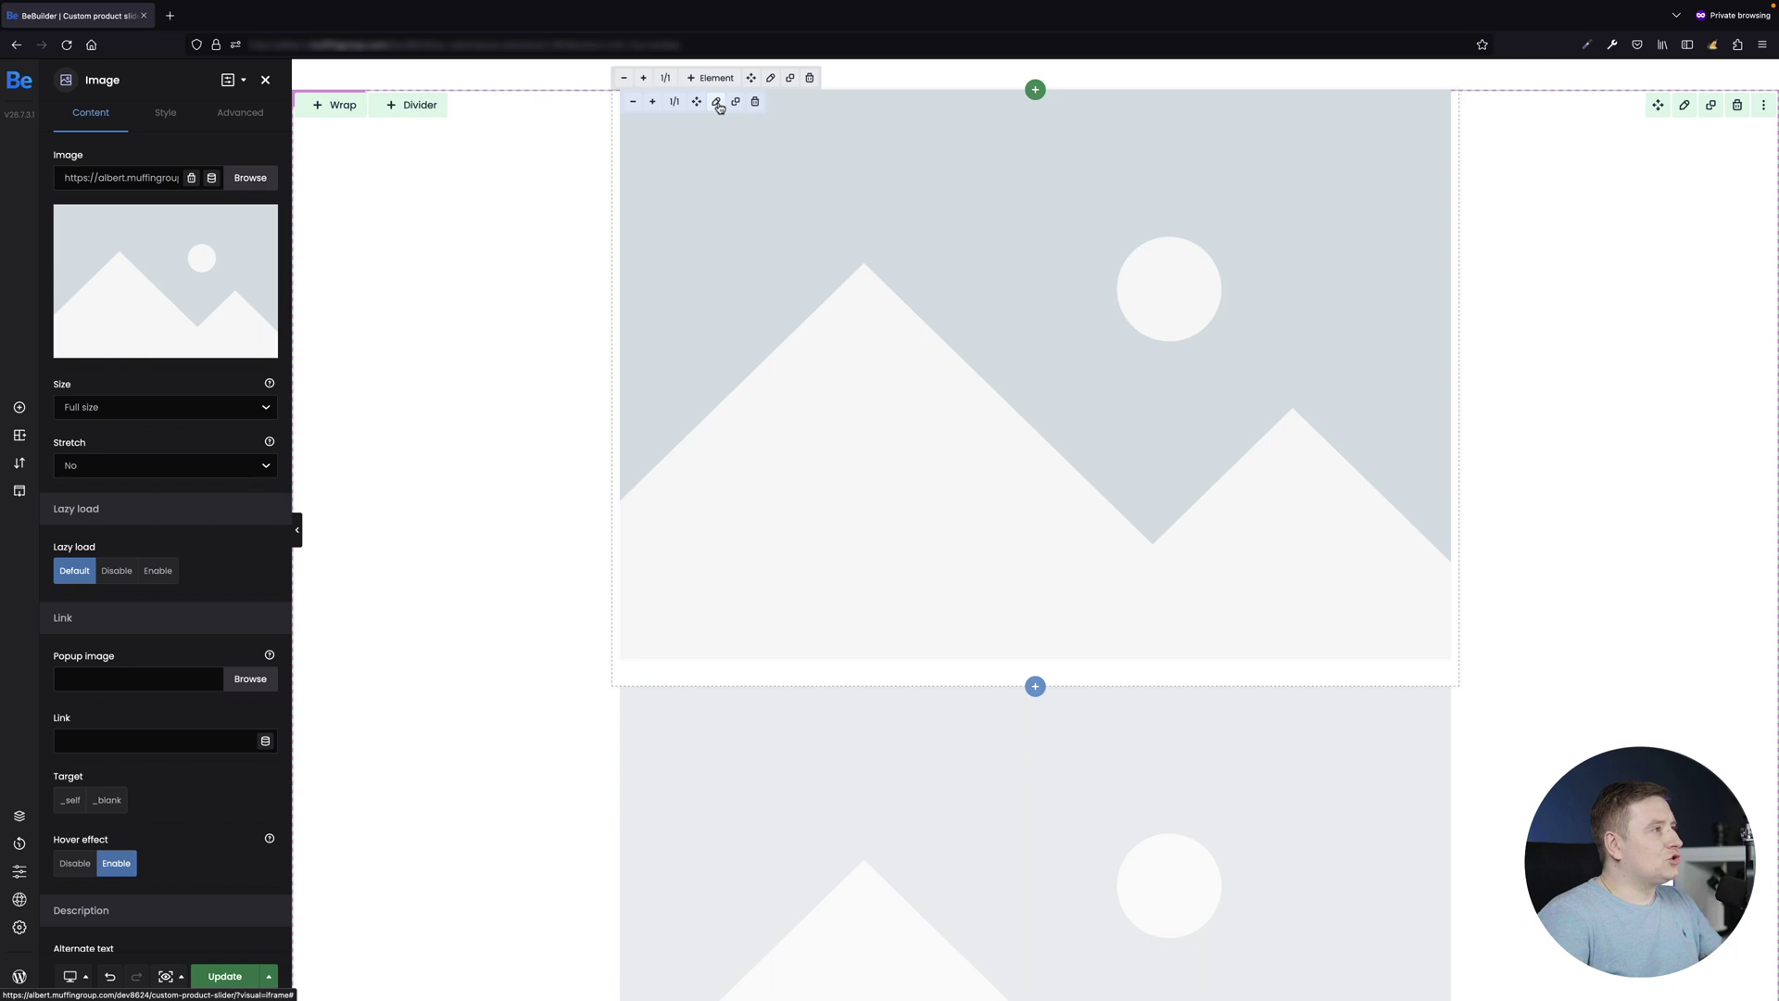
Step: Replace the Image element's placeholder picture with the dynamic Product Image data and check the looped images down the page
{"action": "left_click", "coordinate": [718, 103]}
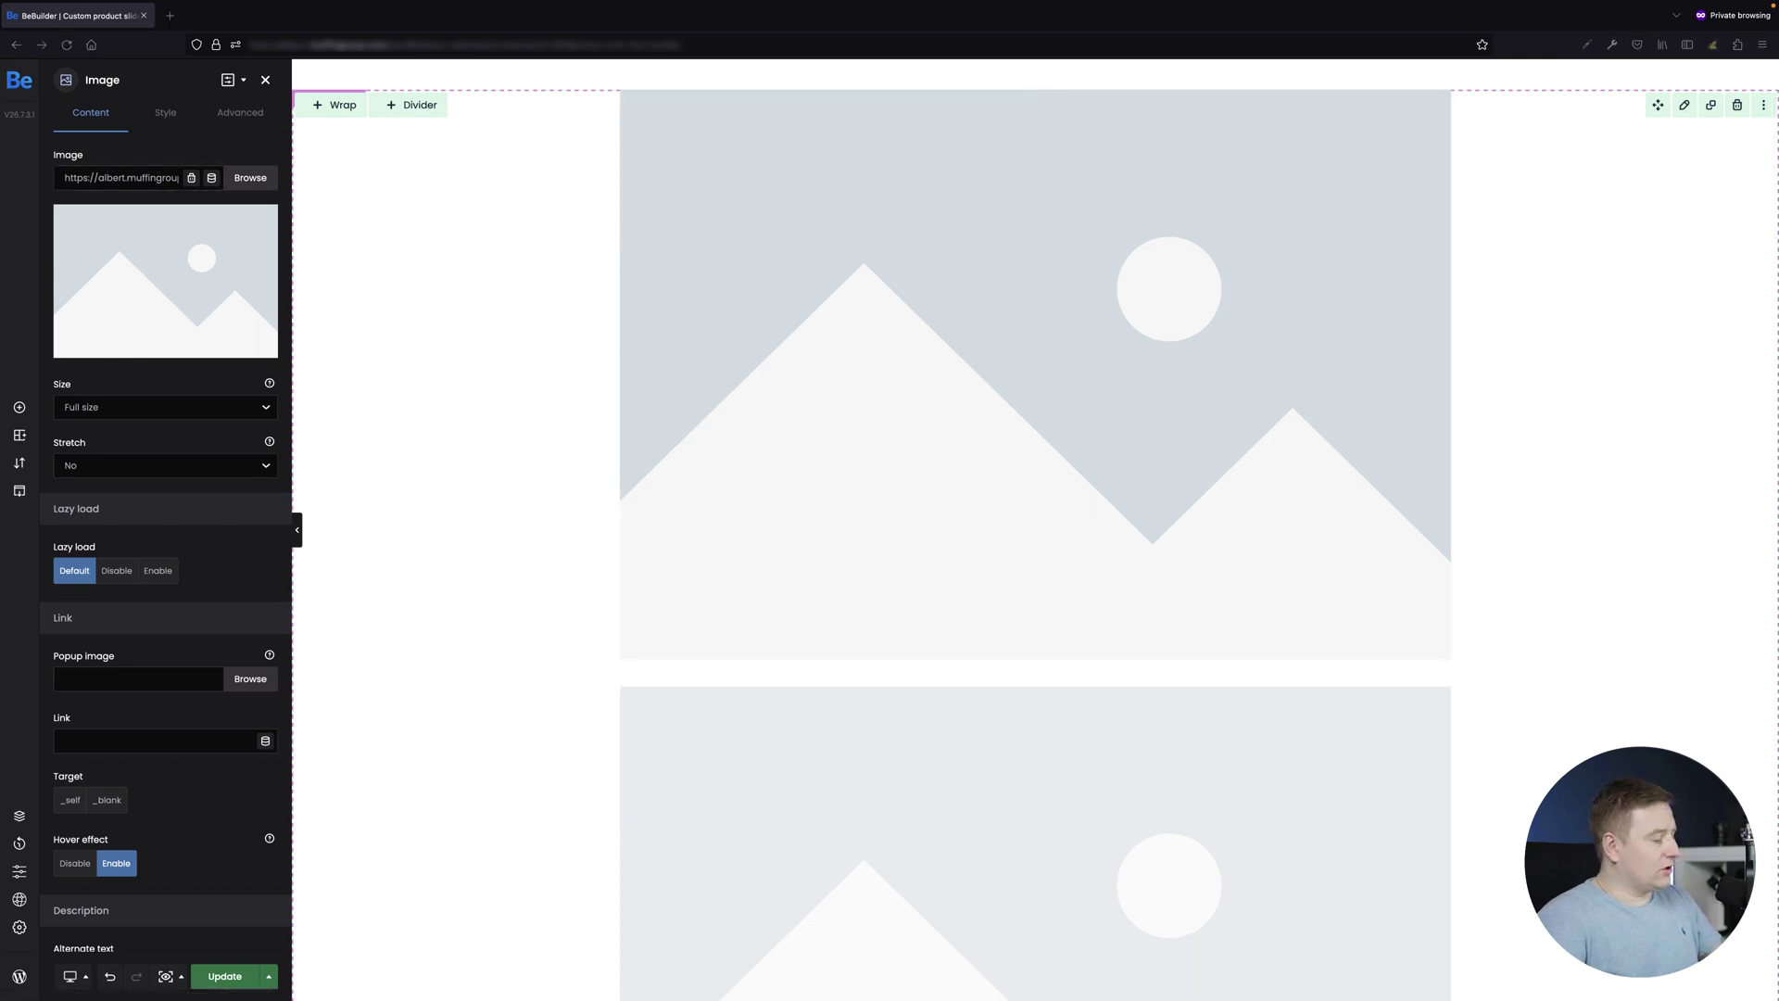
{"action": "left_click", "coordinate": [192, 179]}
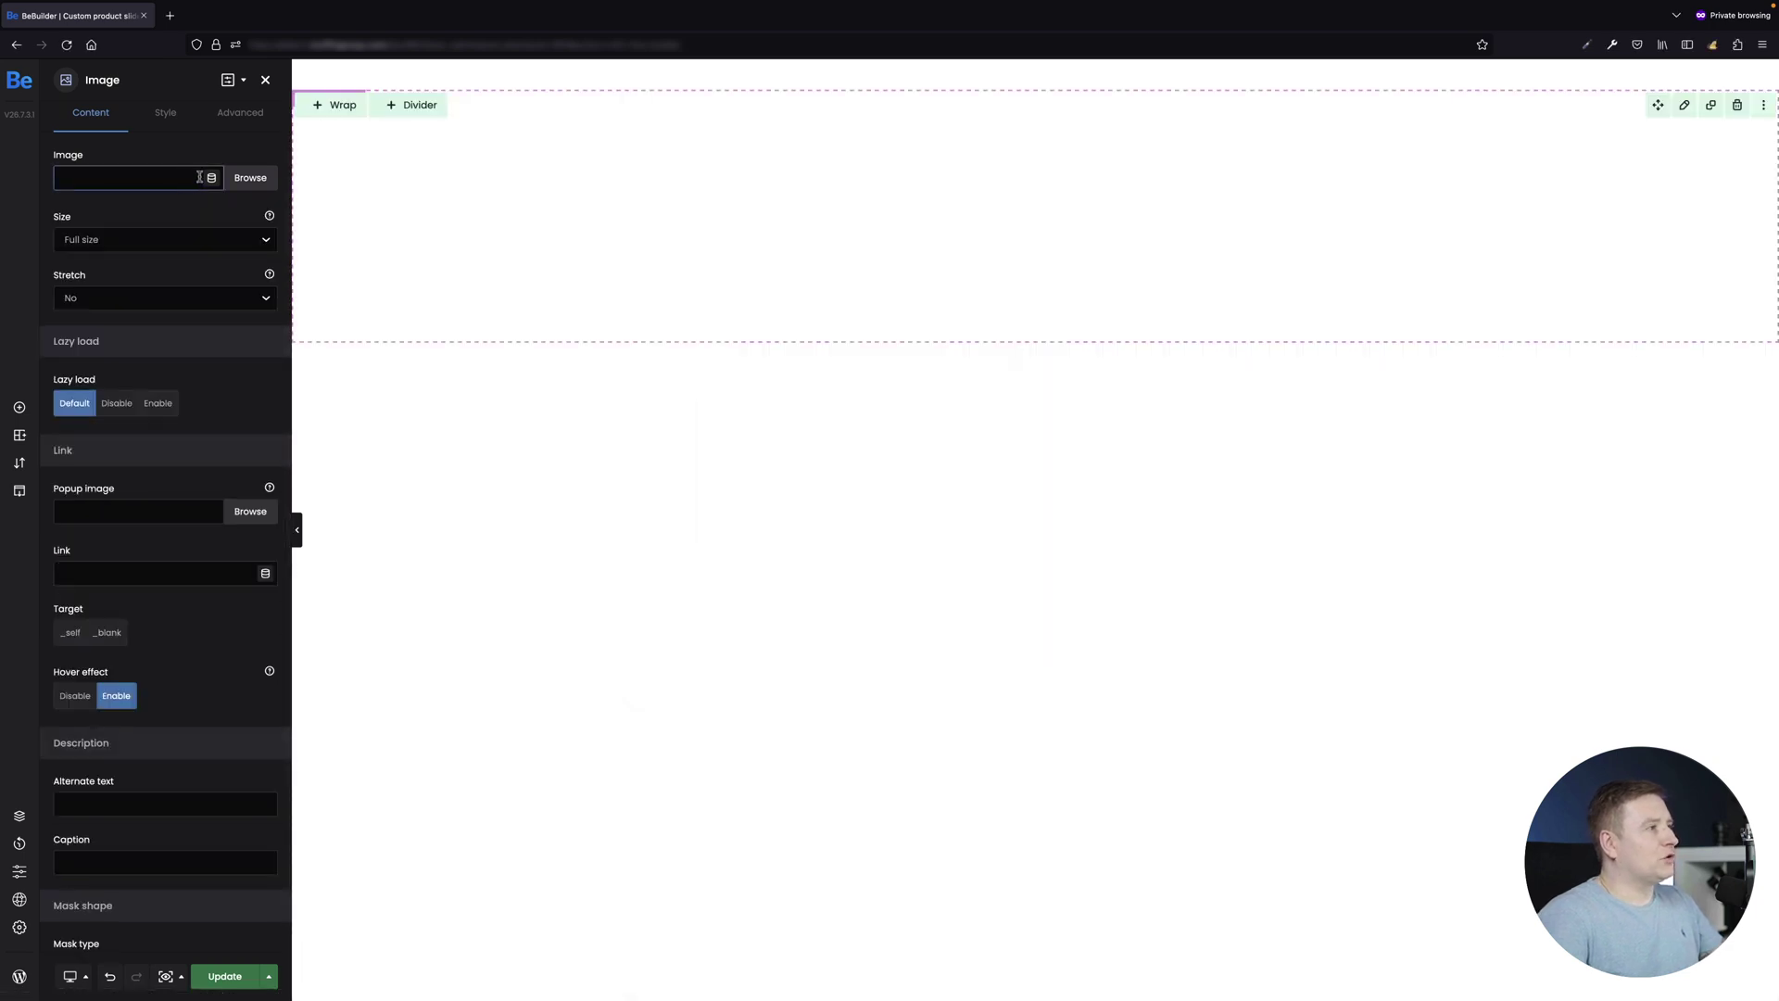
{"action": "left_click", "coordinate": [250, 179]}
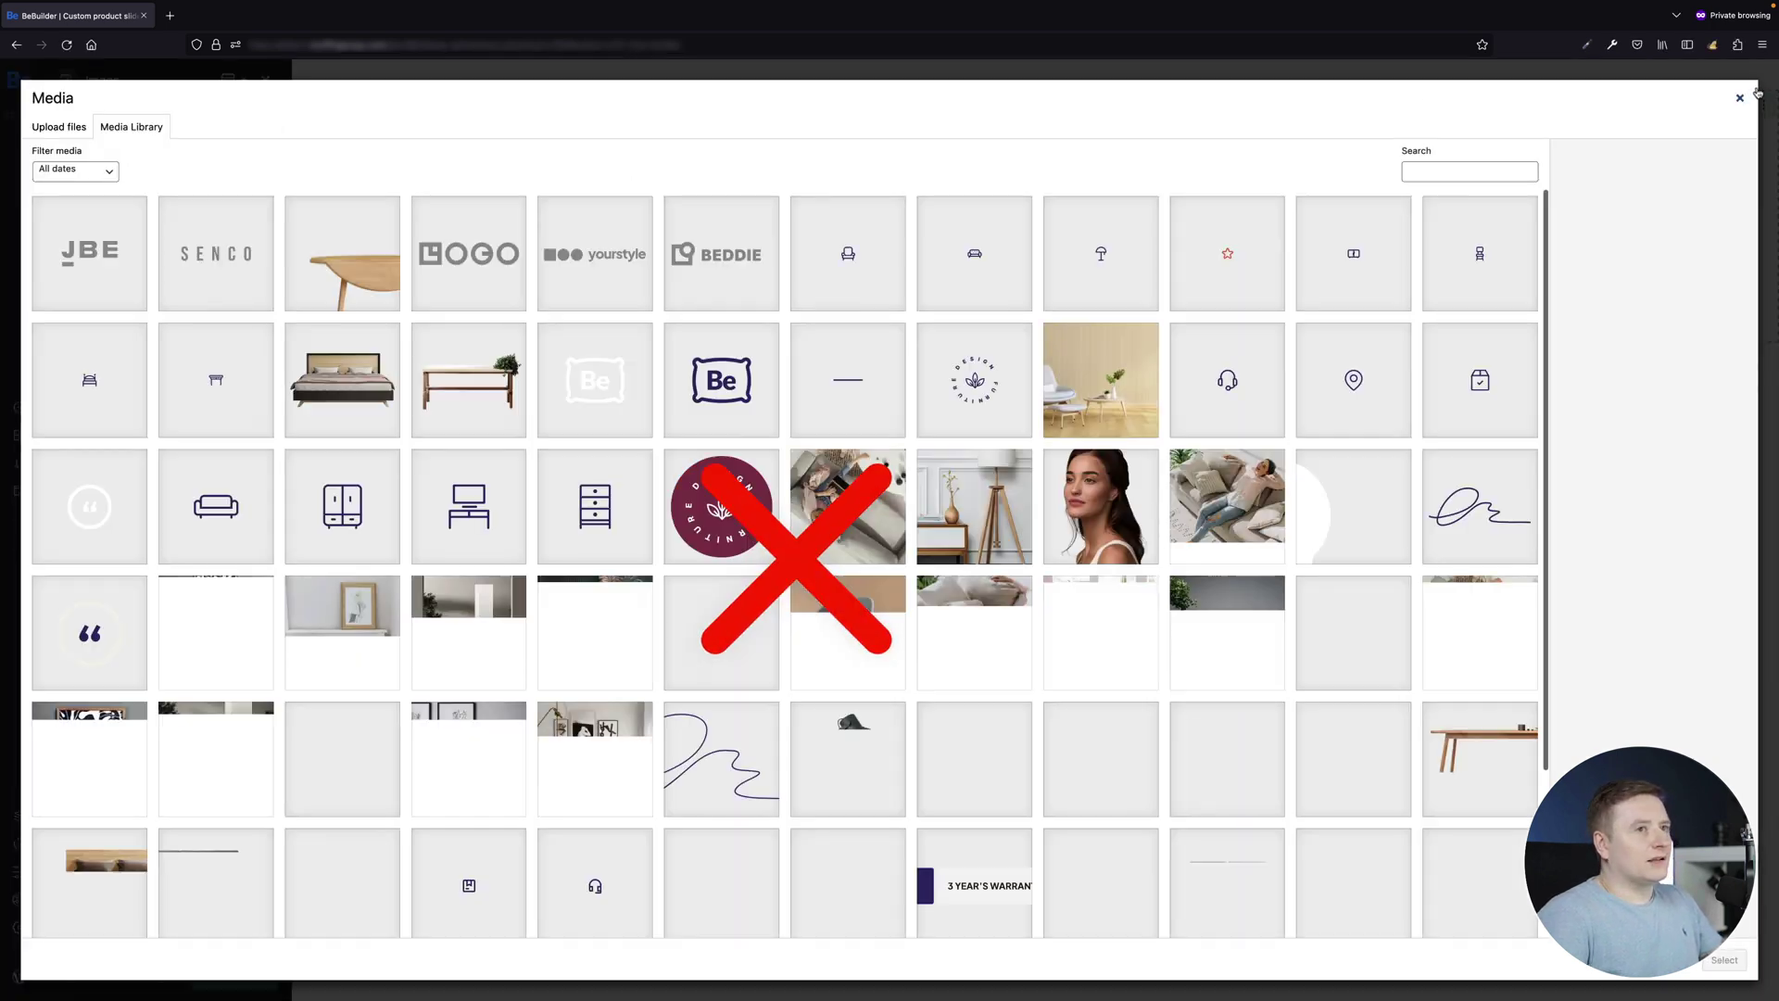
{"action": "left_click", "coordinate": [1741, 97]}
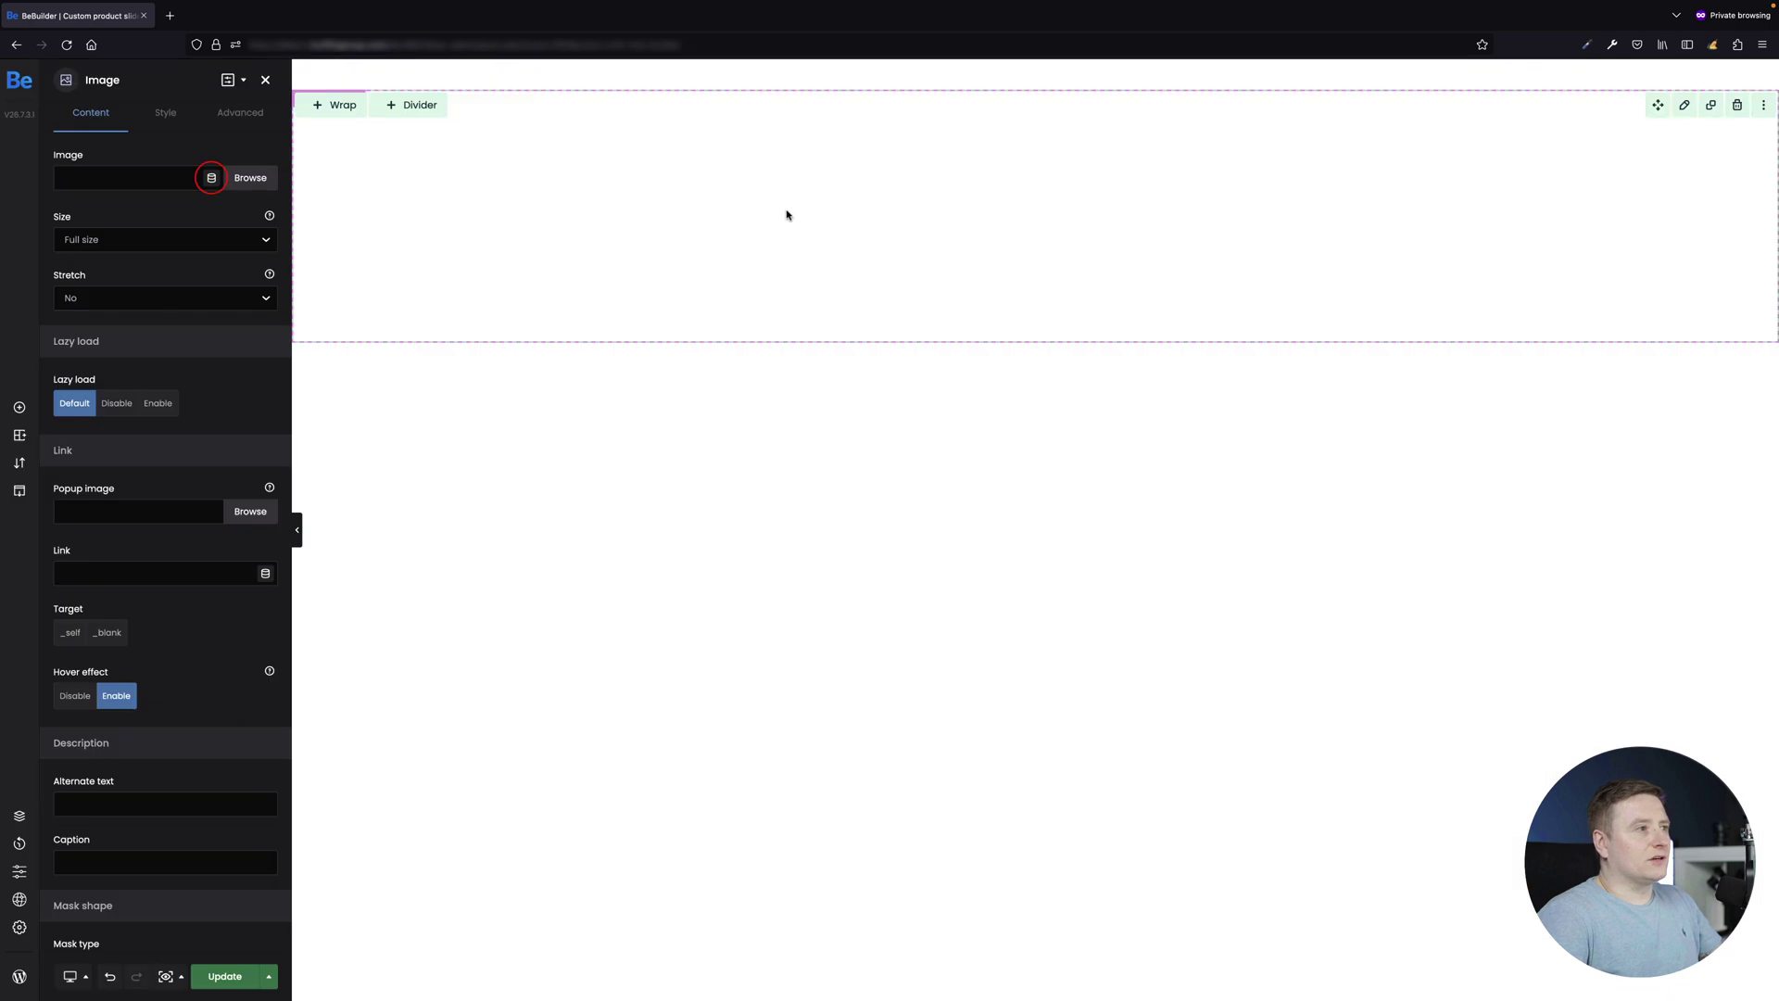
{"action": "left_click", "coordinate": [210, 181]}
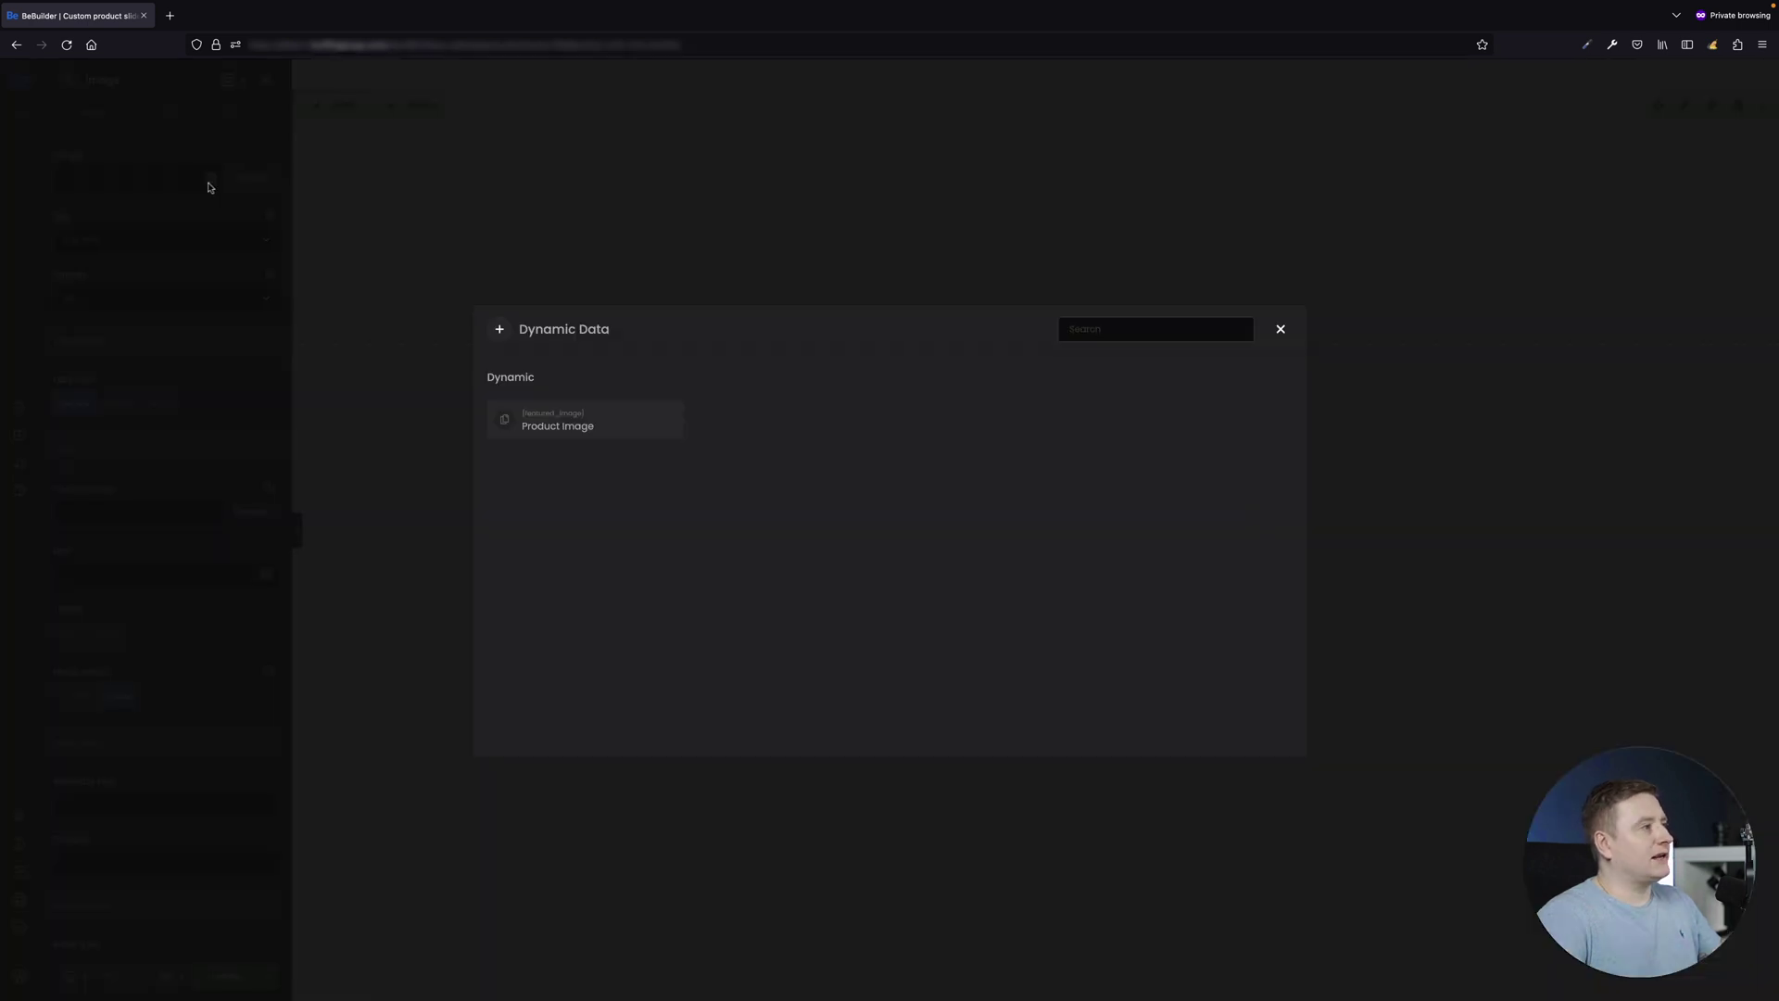
{"action": "left_click", "coordinate": [596, 429]}
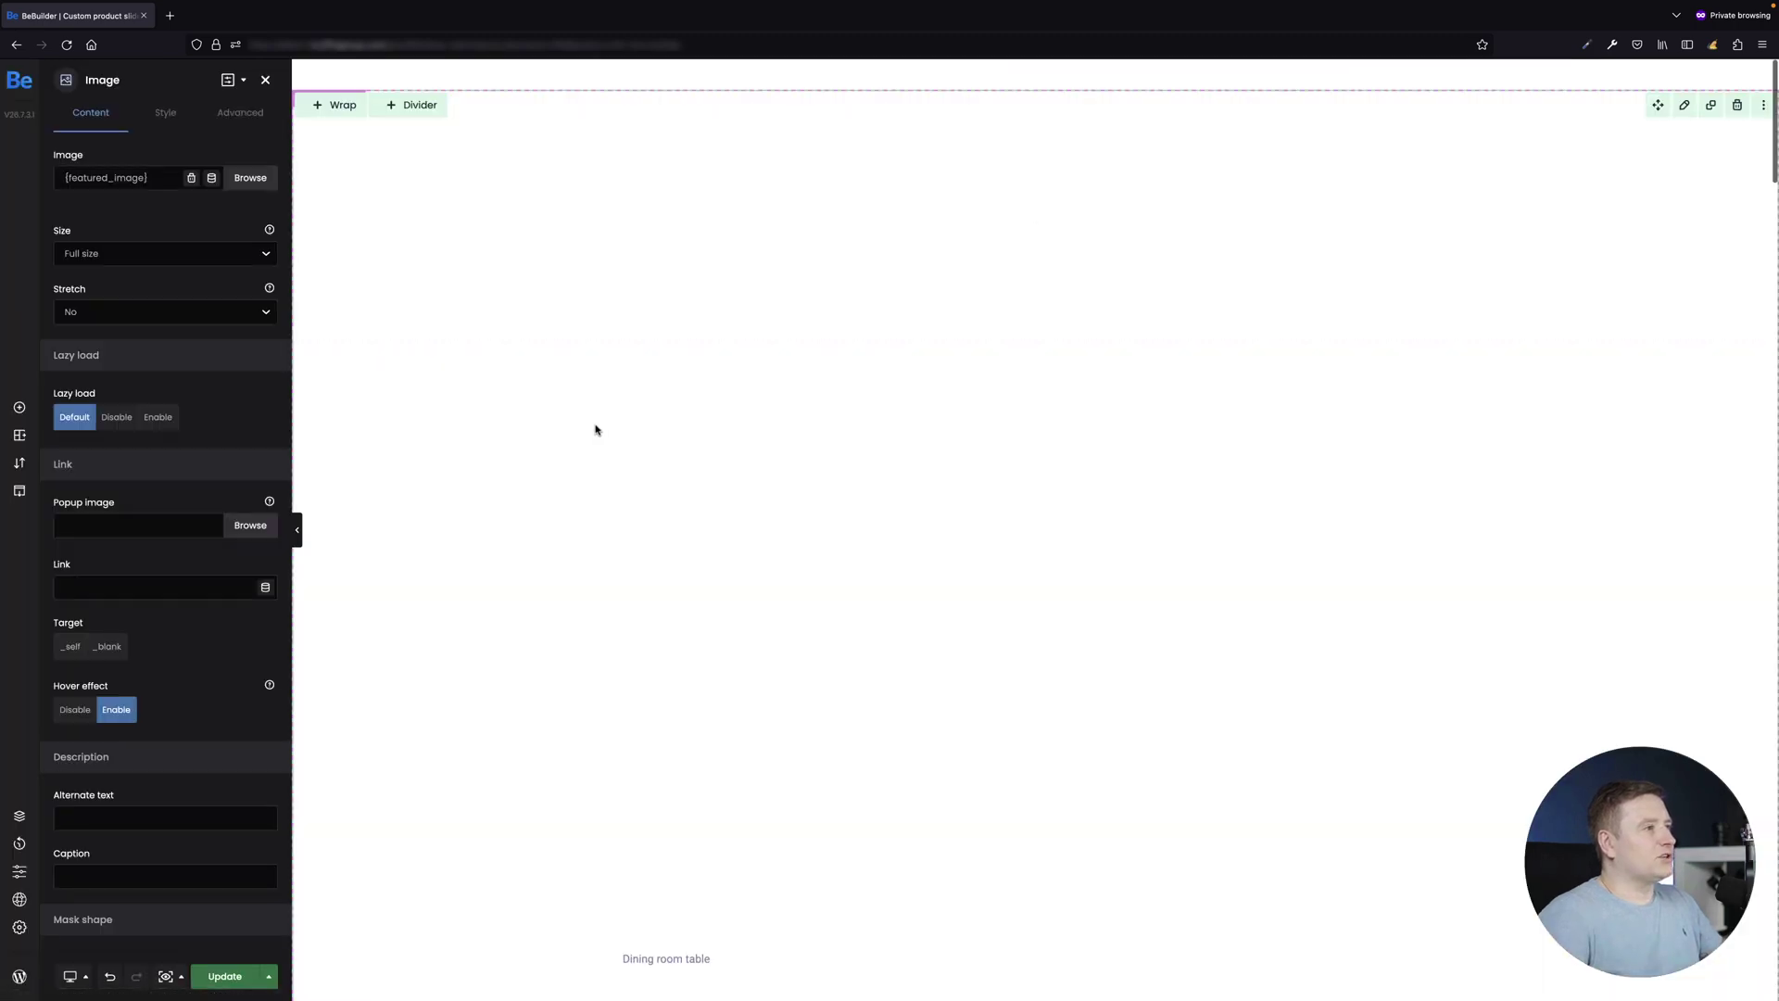
{"action": "scroll", "coordinate": [1129, 426], "scroll_direction": "down", "scroll_amount": 15}
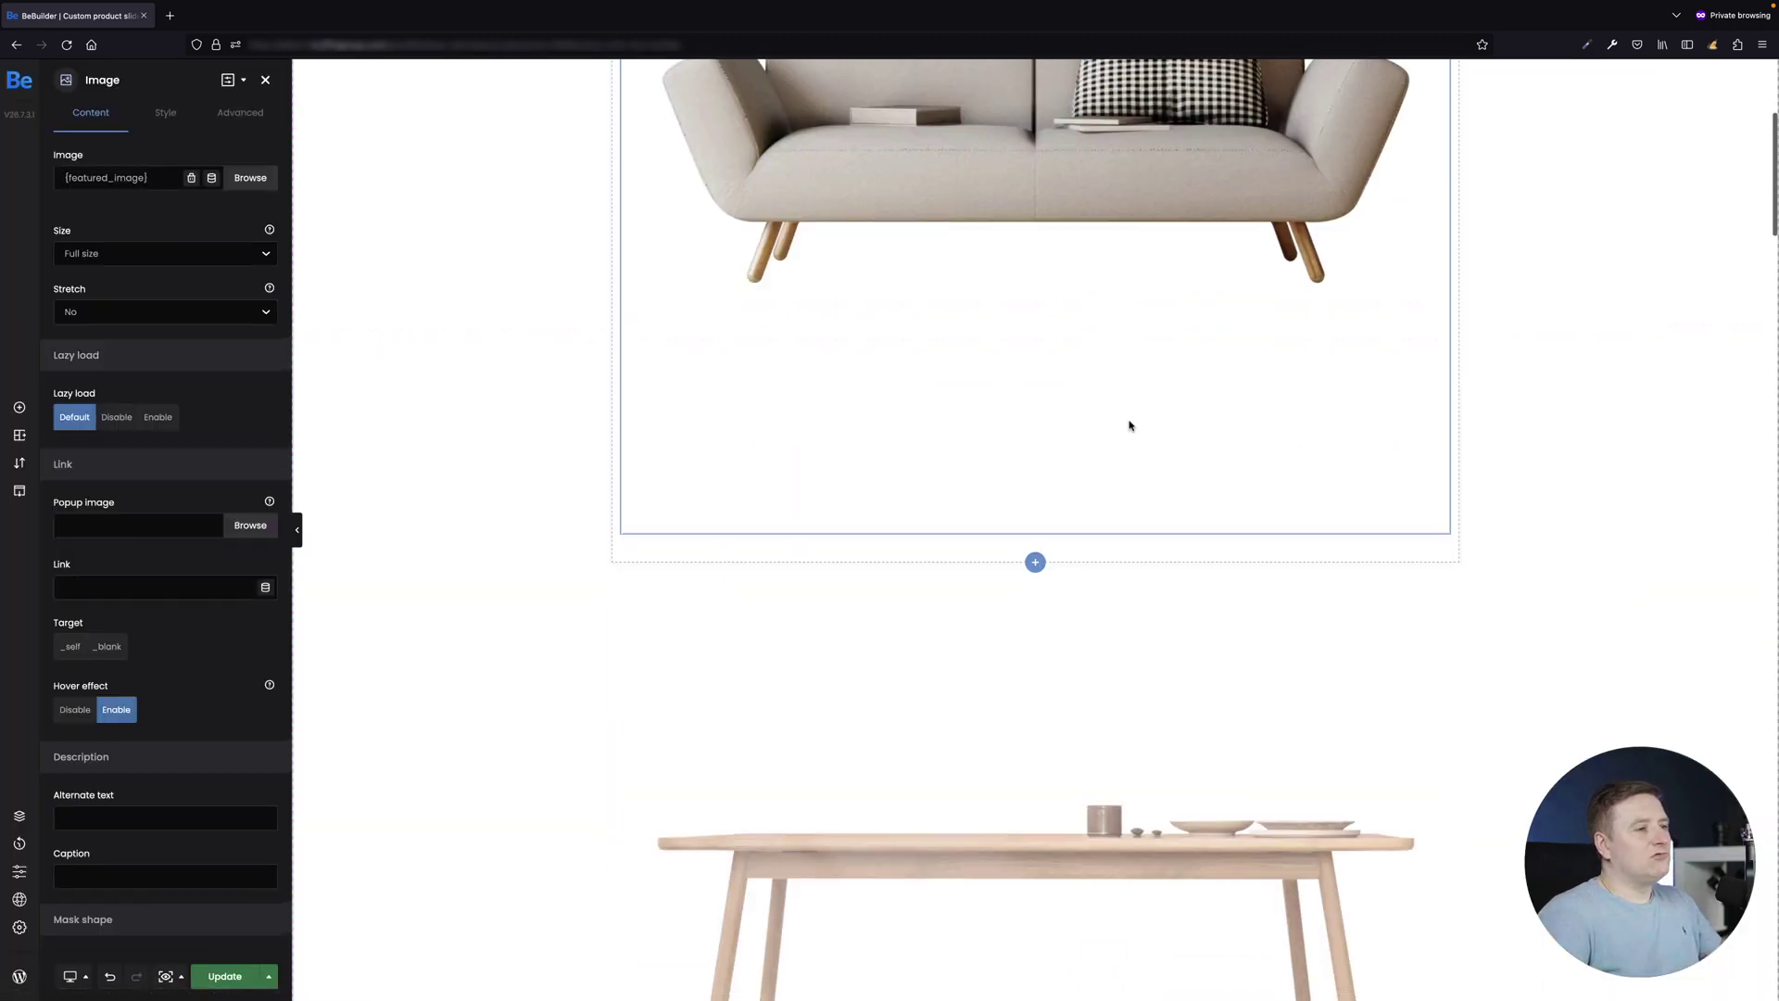
{"action": "scroll", "coordinate": [1131, 424], "scroll_direction": "down", "scroll_amount": 15}
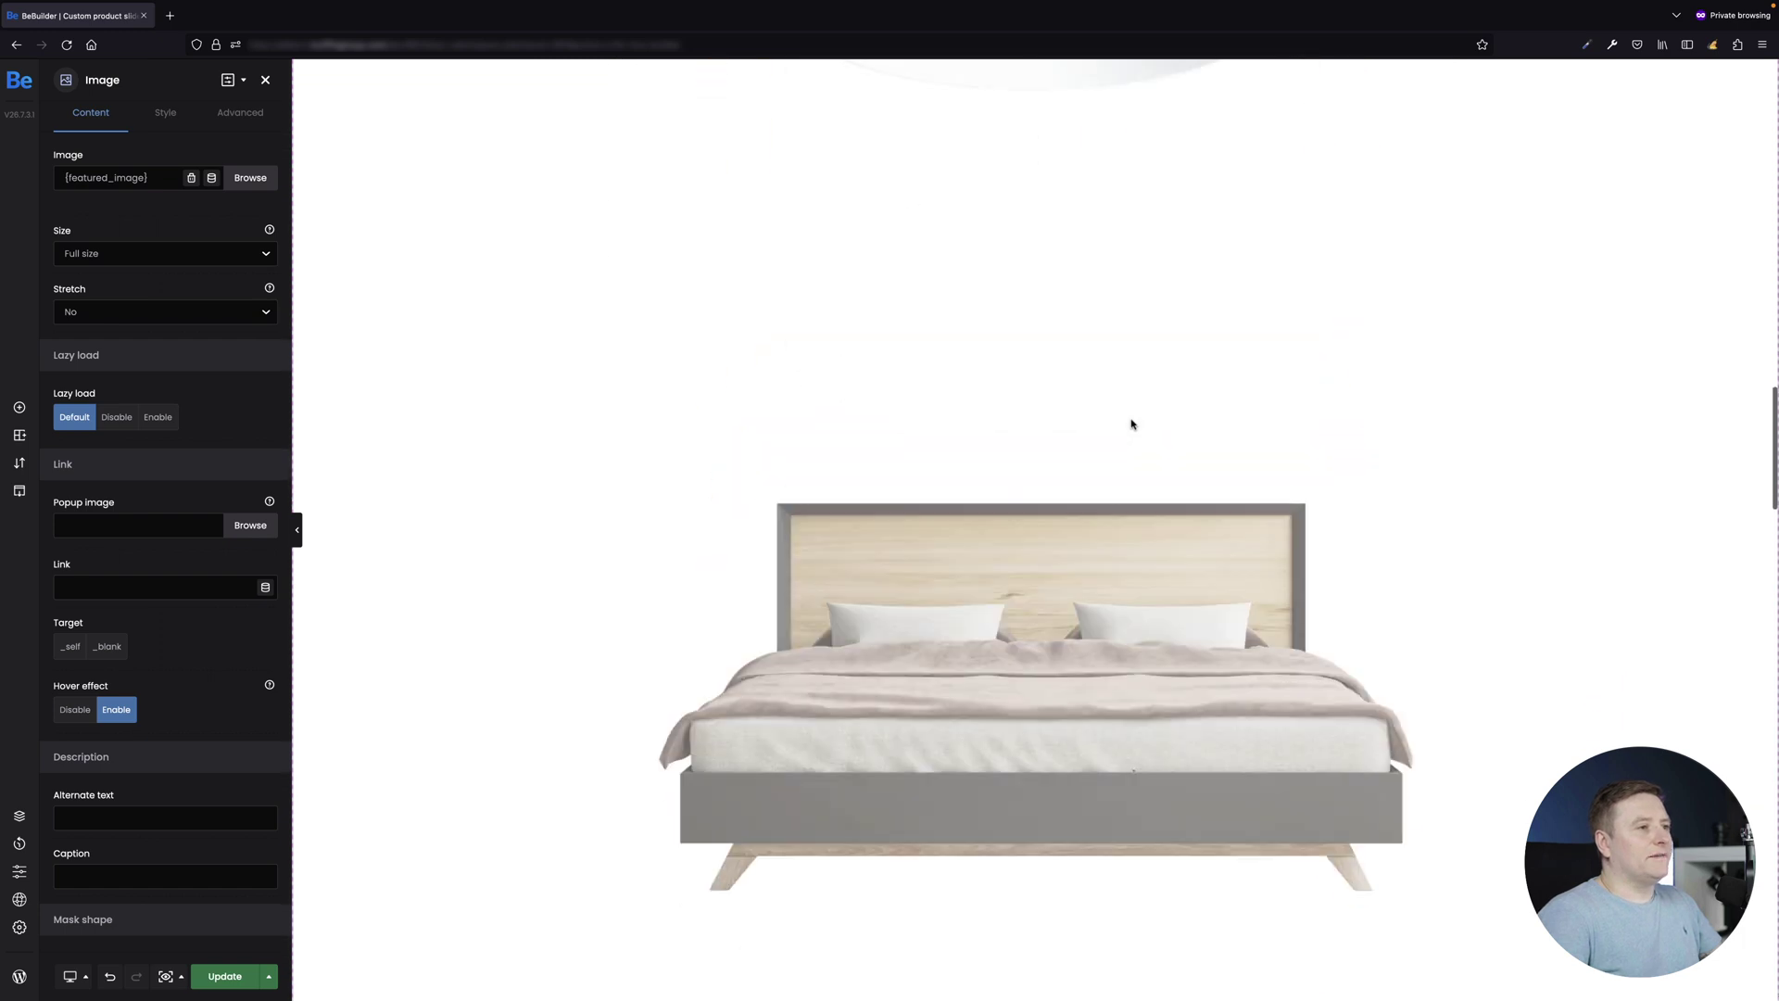
{"action": "scroll", "coordinate": [1130, 424], "scroll_direction": "up", "scroll_amount": 15}
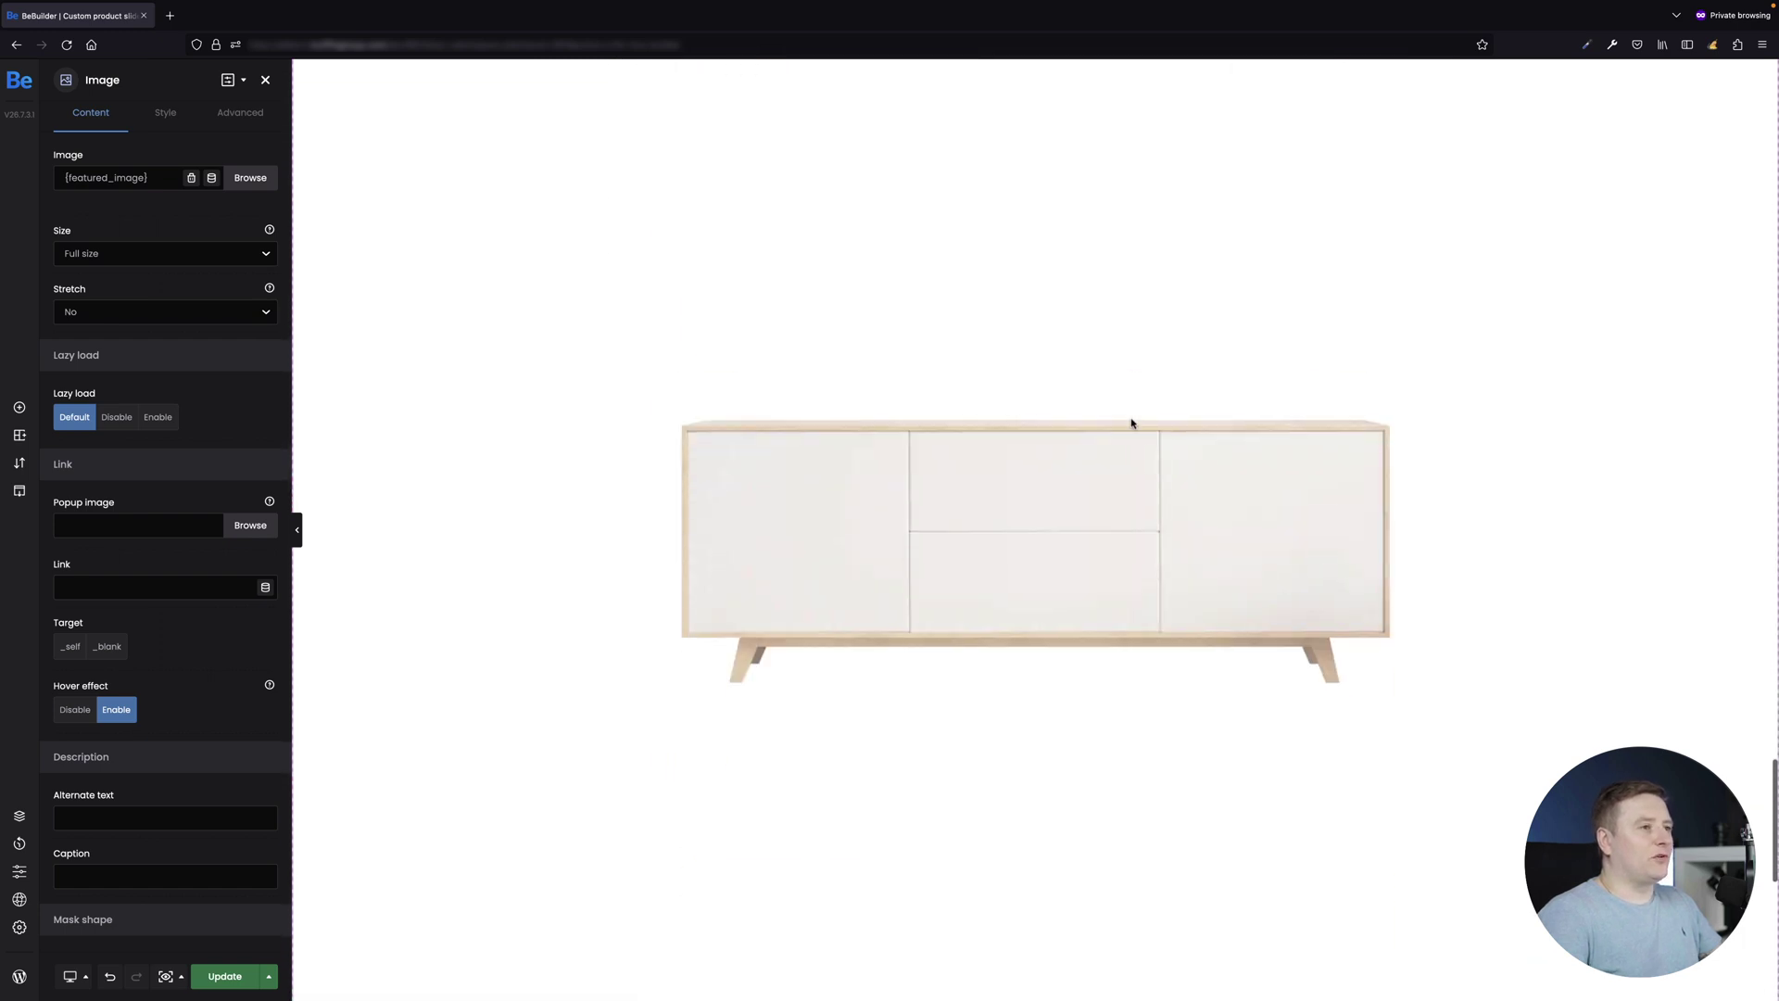
{"action": "scroll", "coordinate": [1130, 422], "scroll_direction": "up", "scroll_amount": 10}
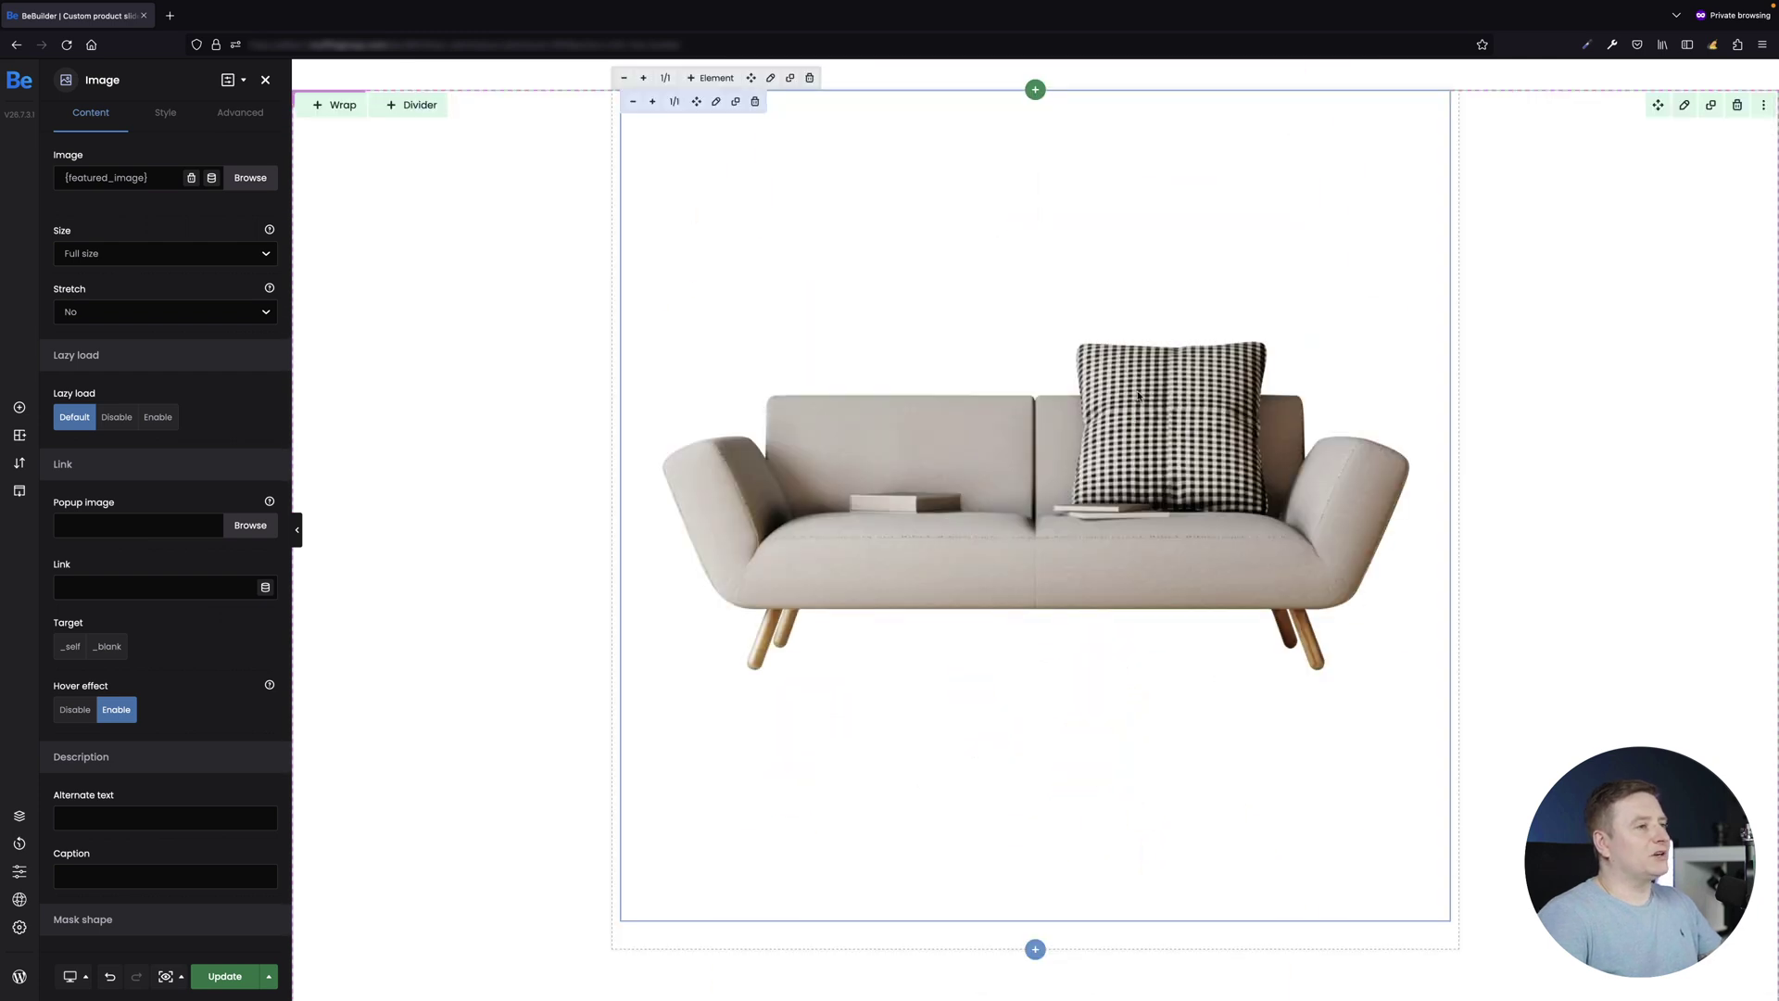
{"action": "scroll", "coordinate": [1133, 399], "scroll_direction": "down", "scroll_amount": 15}
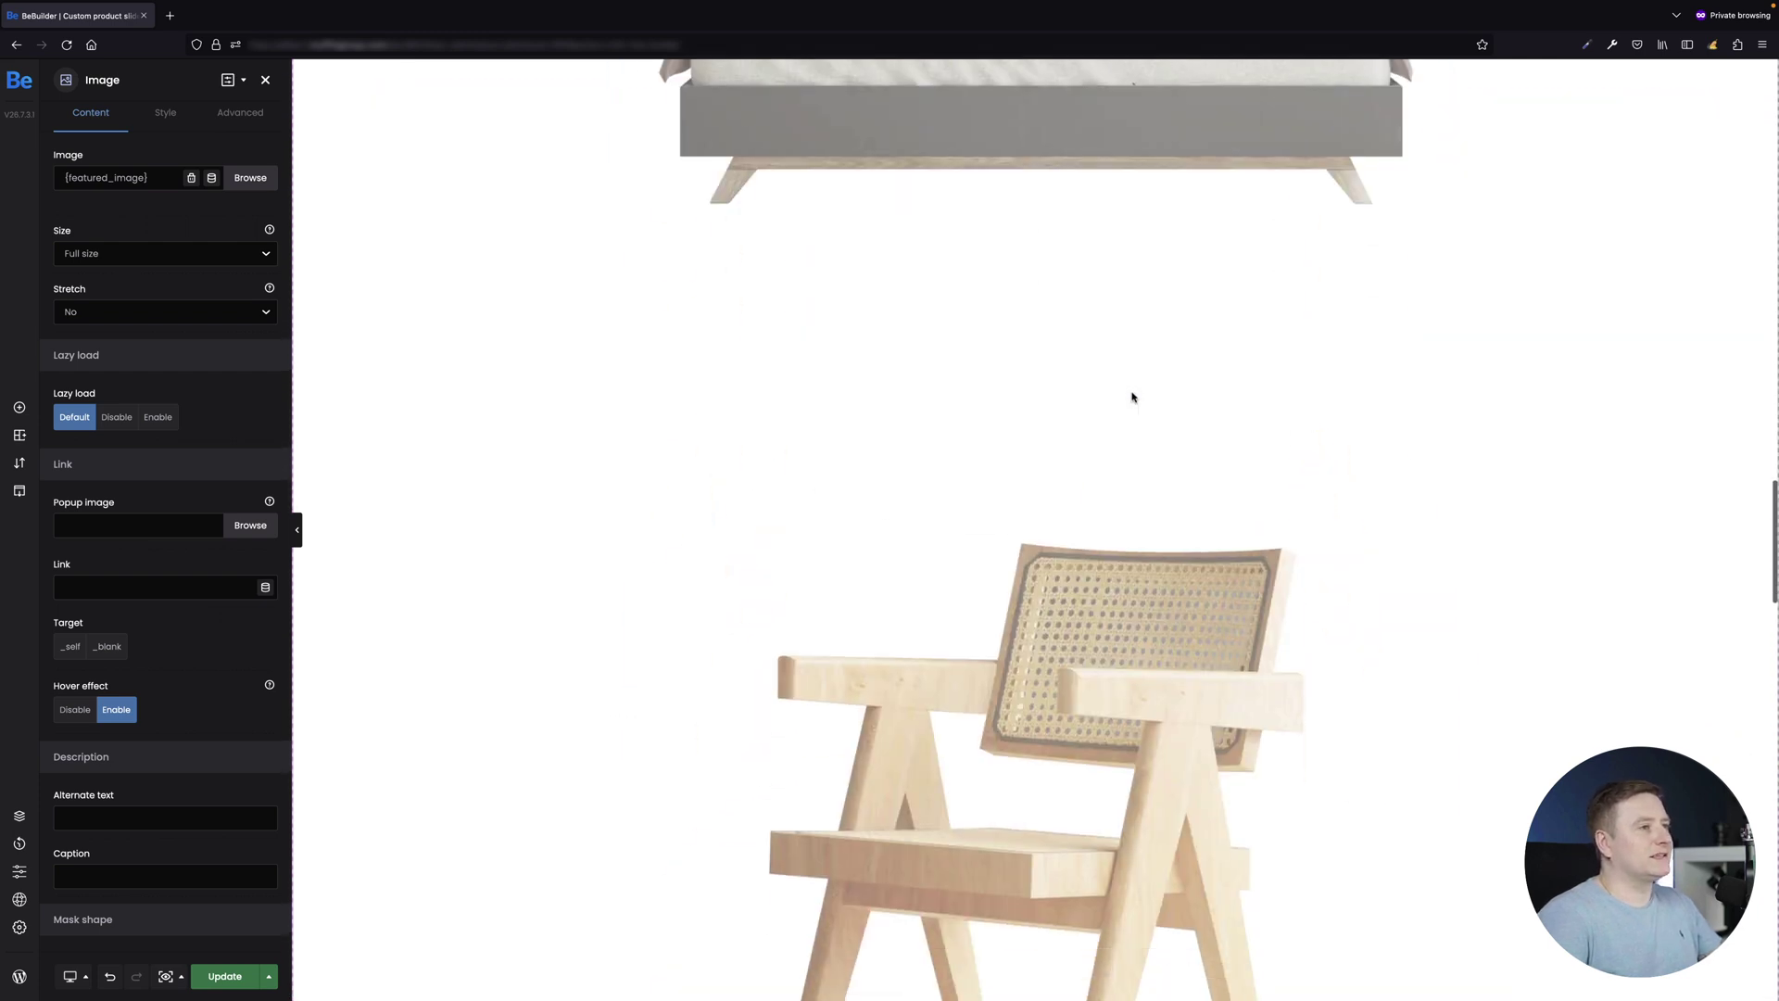
{"action": "scroll", "coordinate": [1133, 397], "scroll_direction": "up", "scroll_amount": 15}
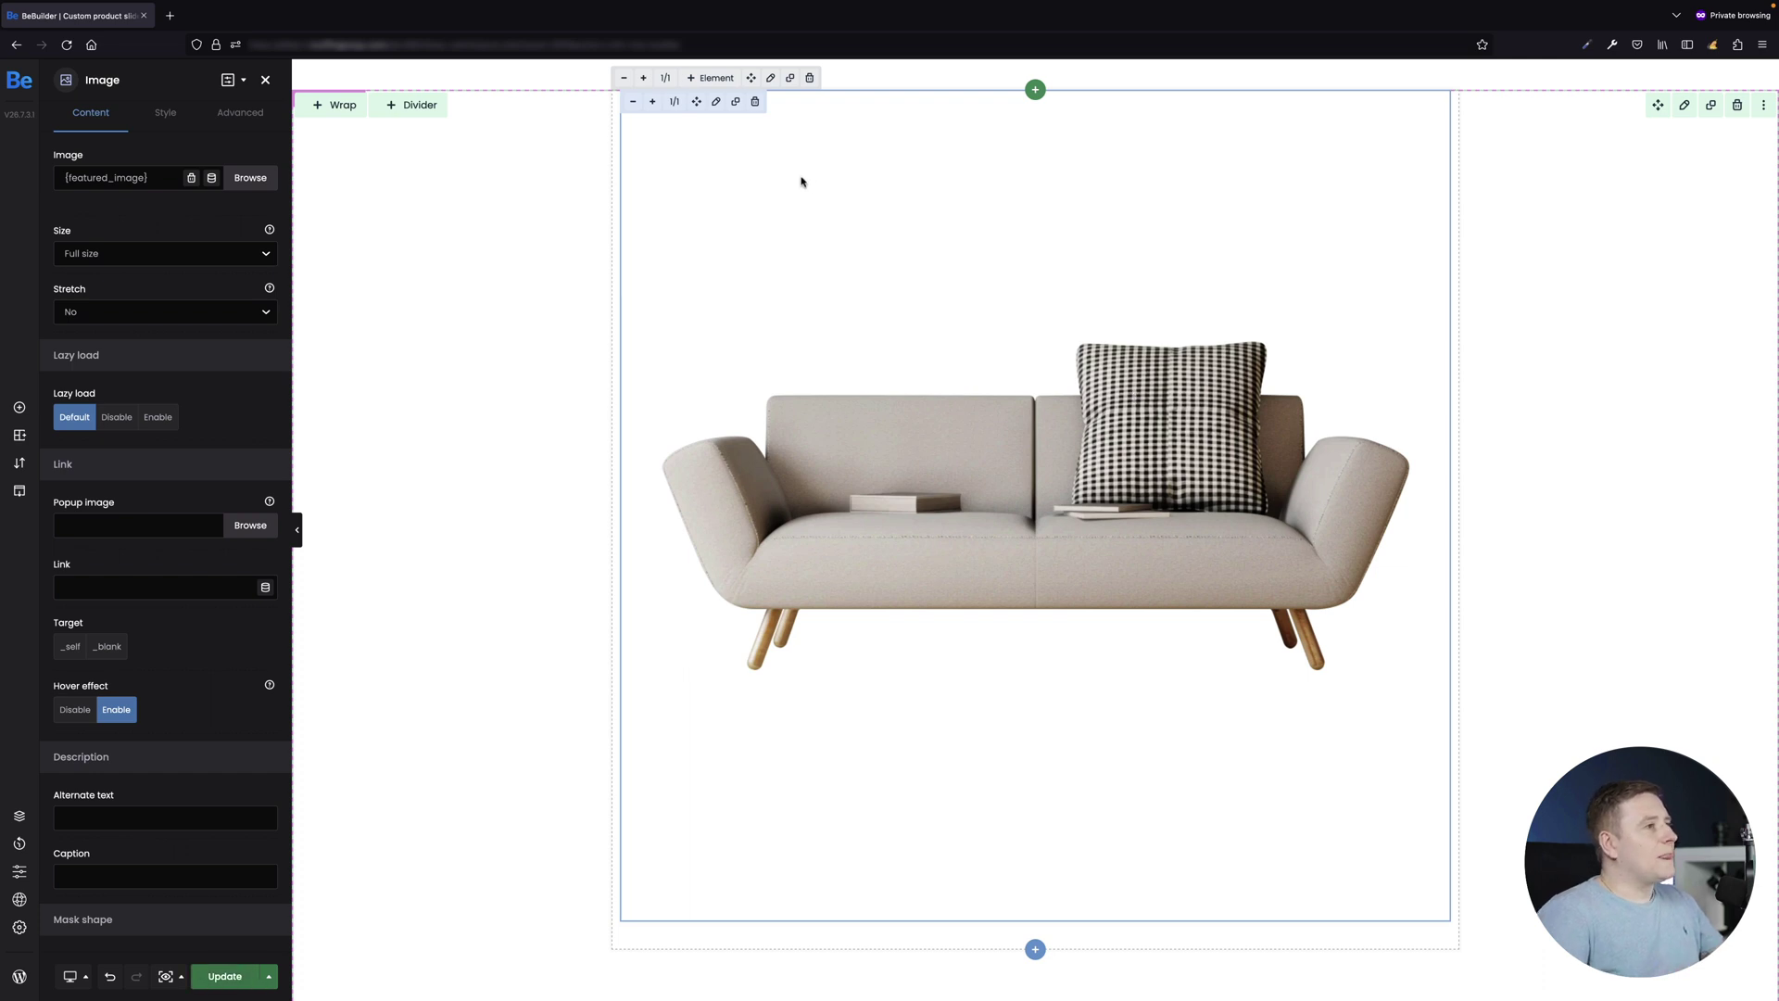
{"action": "left_click", "coordinate": [168, 114]}
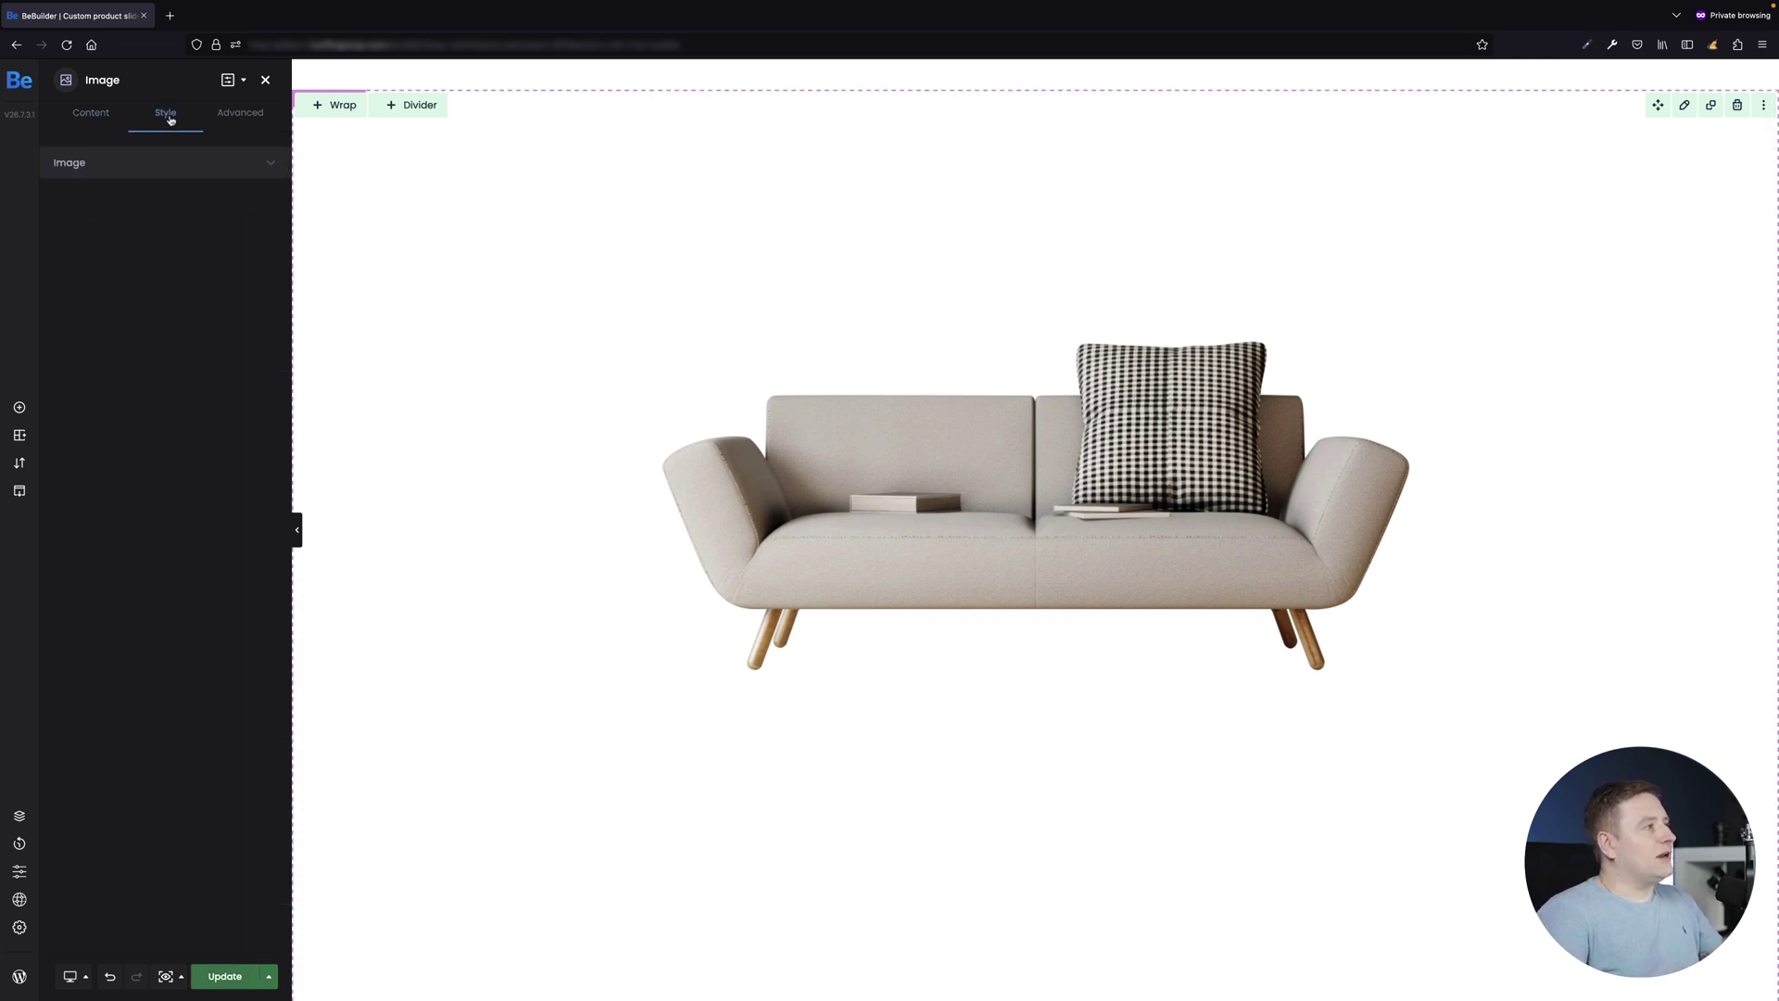
{"action": "left_click", "coordinate": [93, 113]}
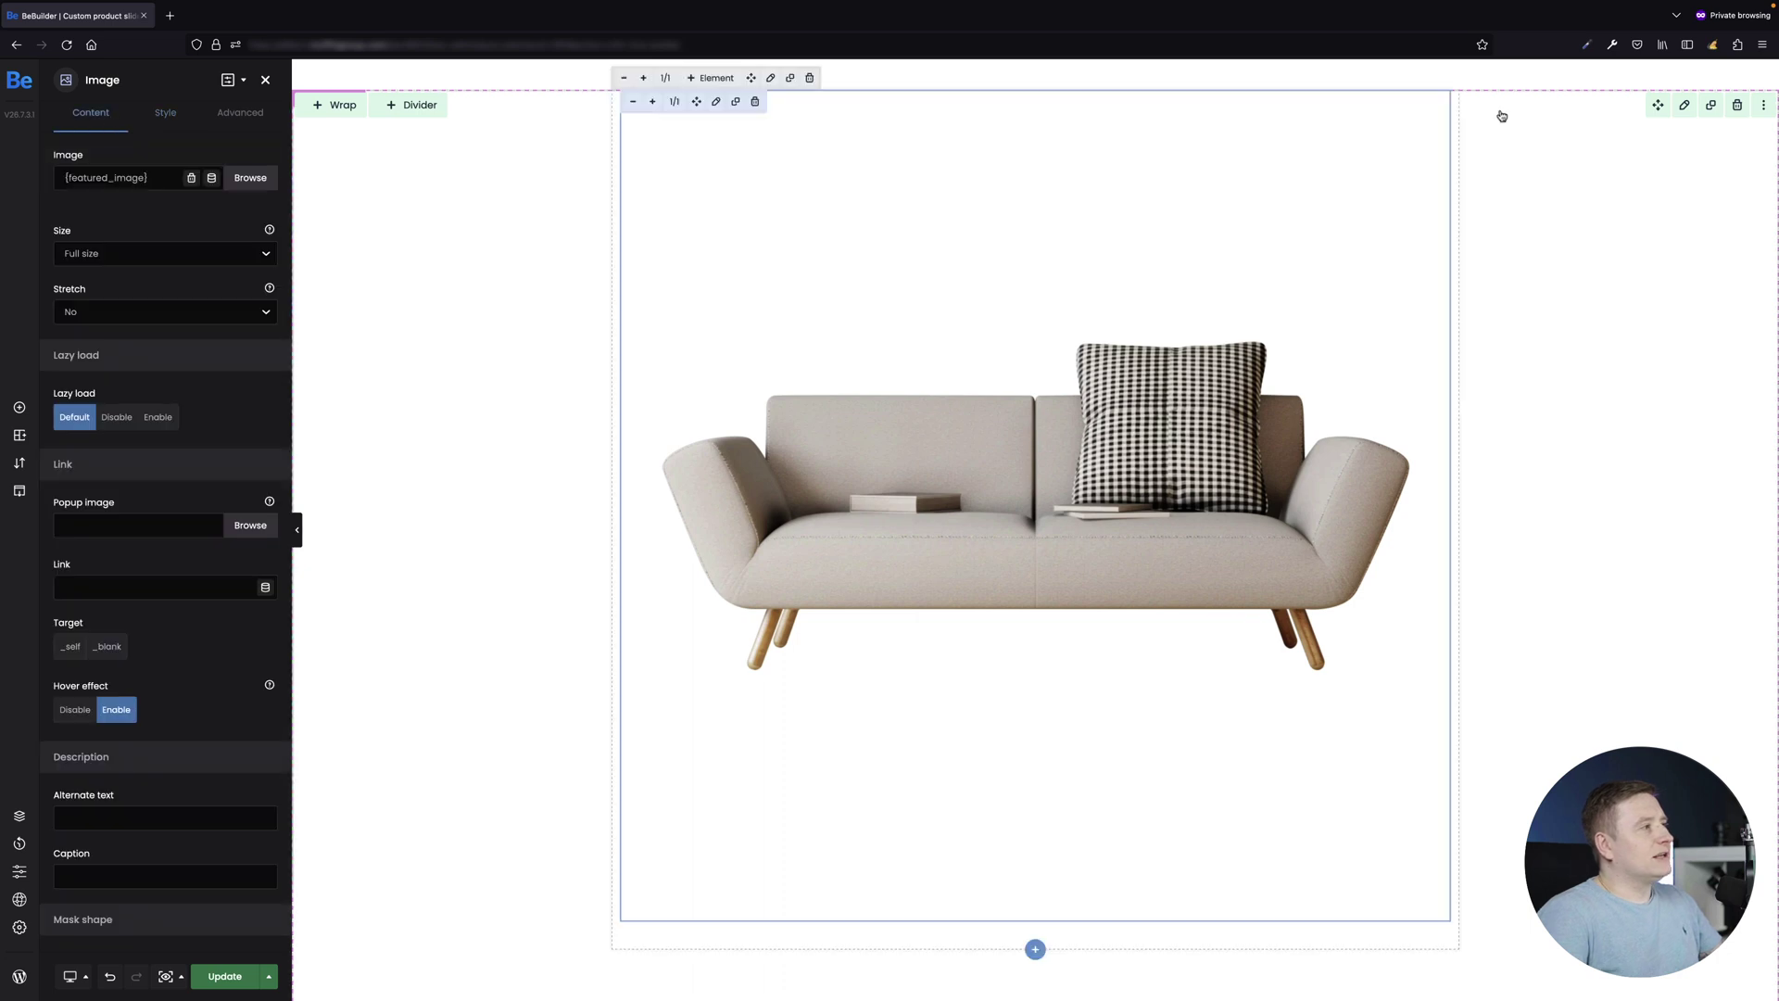
Step: Turn the query loop section's container into a slider with 3 columns, infinite loop on and arrows shown
{"action": "left_click", "coordinate": [1685, 107]}
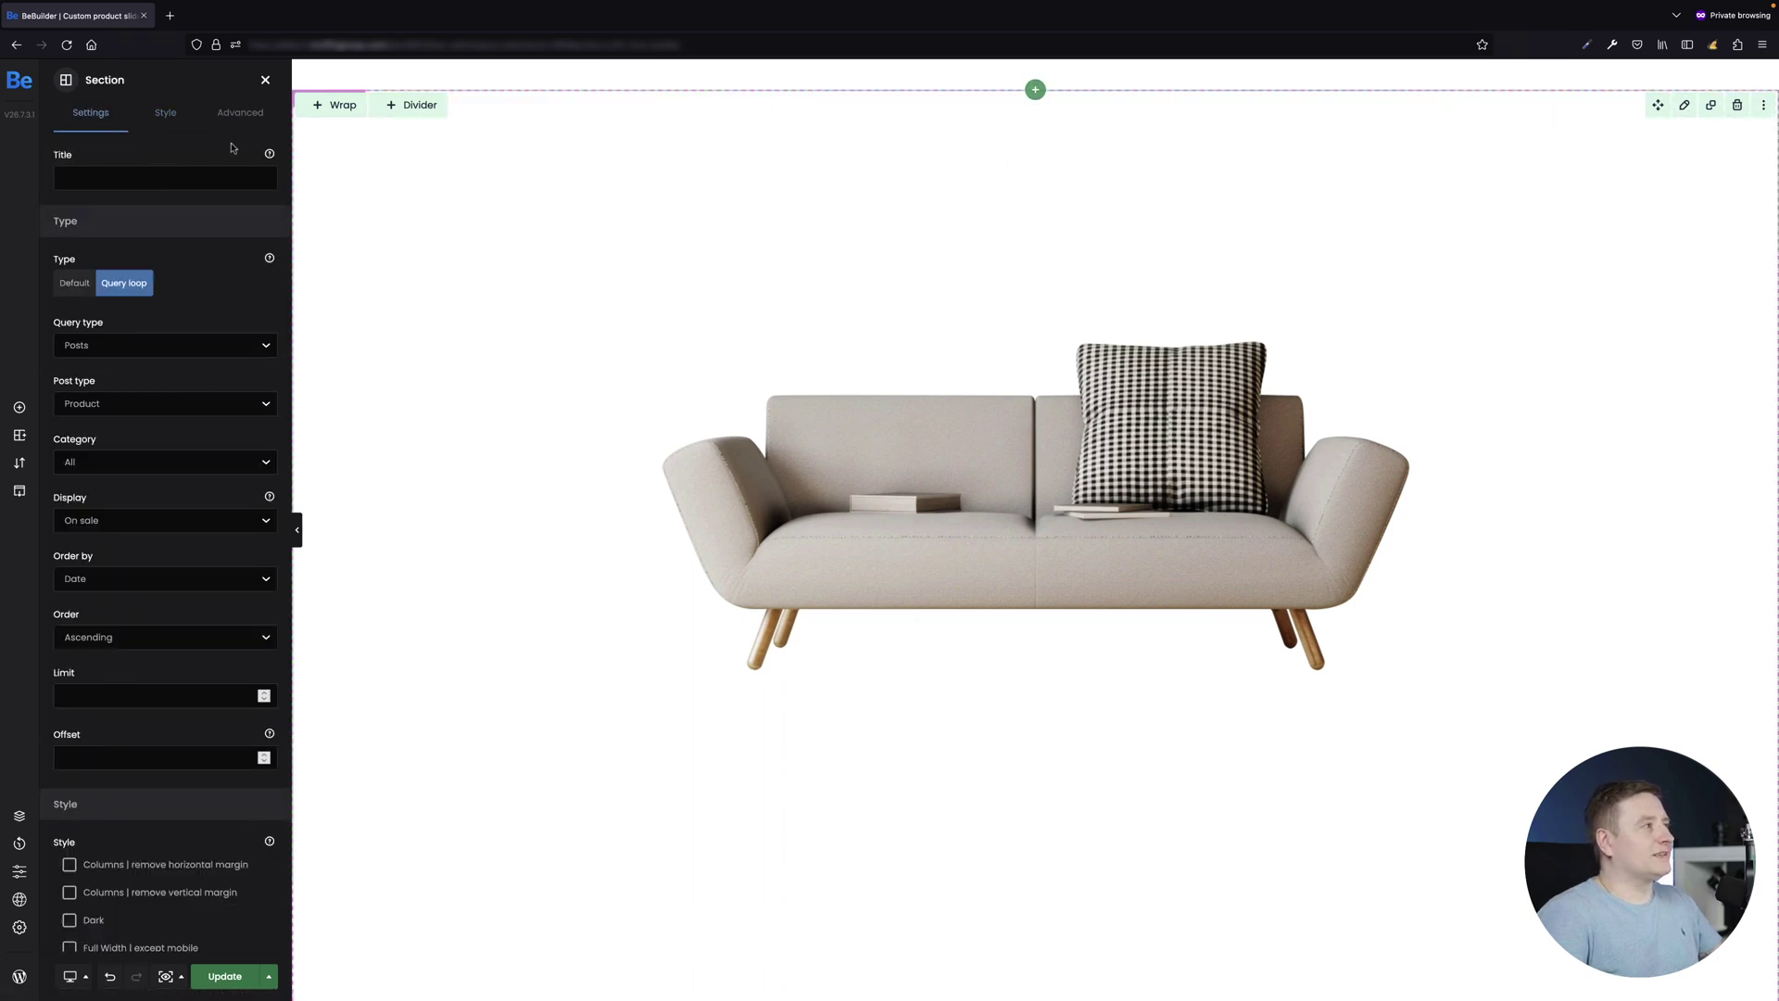
{"action": "left_click", "coordinate": [165, 115]}
{"action": "left_click", "coordinate": [190, 162]}
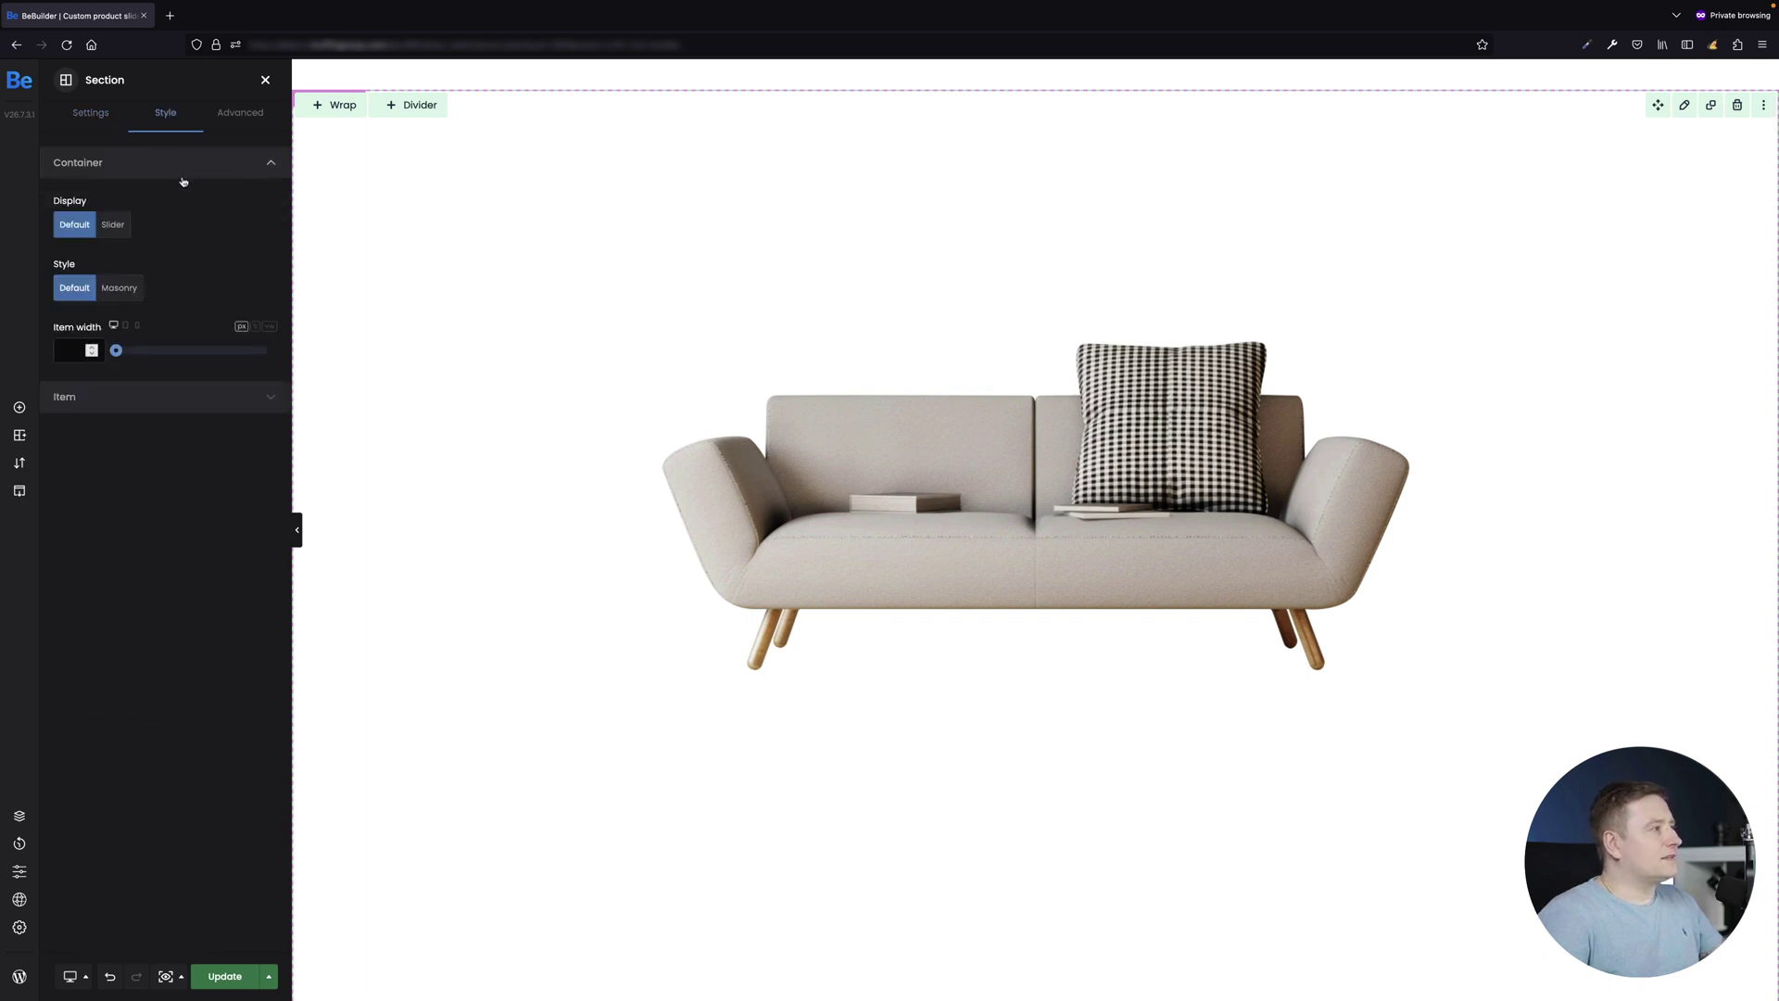
{"action": "left_click", "coordinate": [119, 226]}
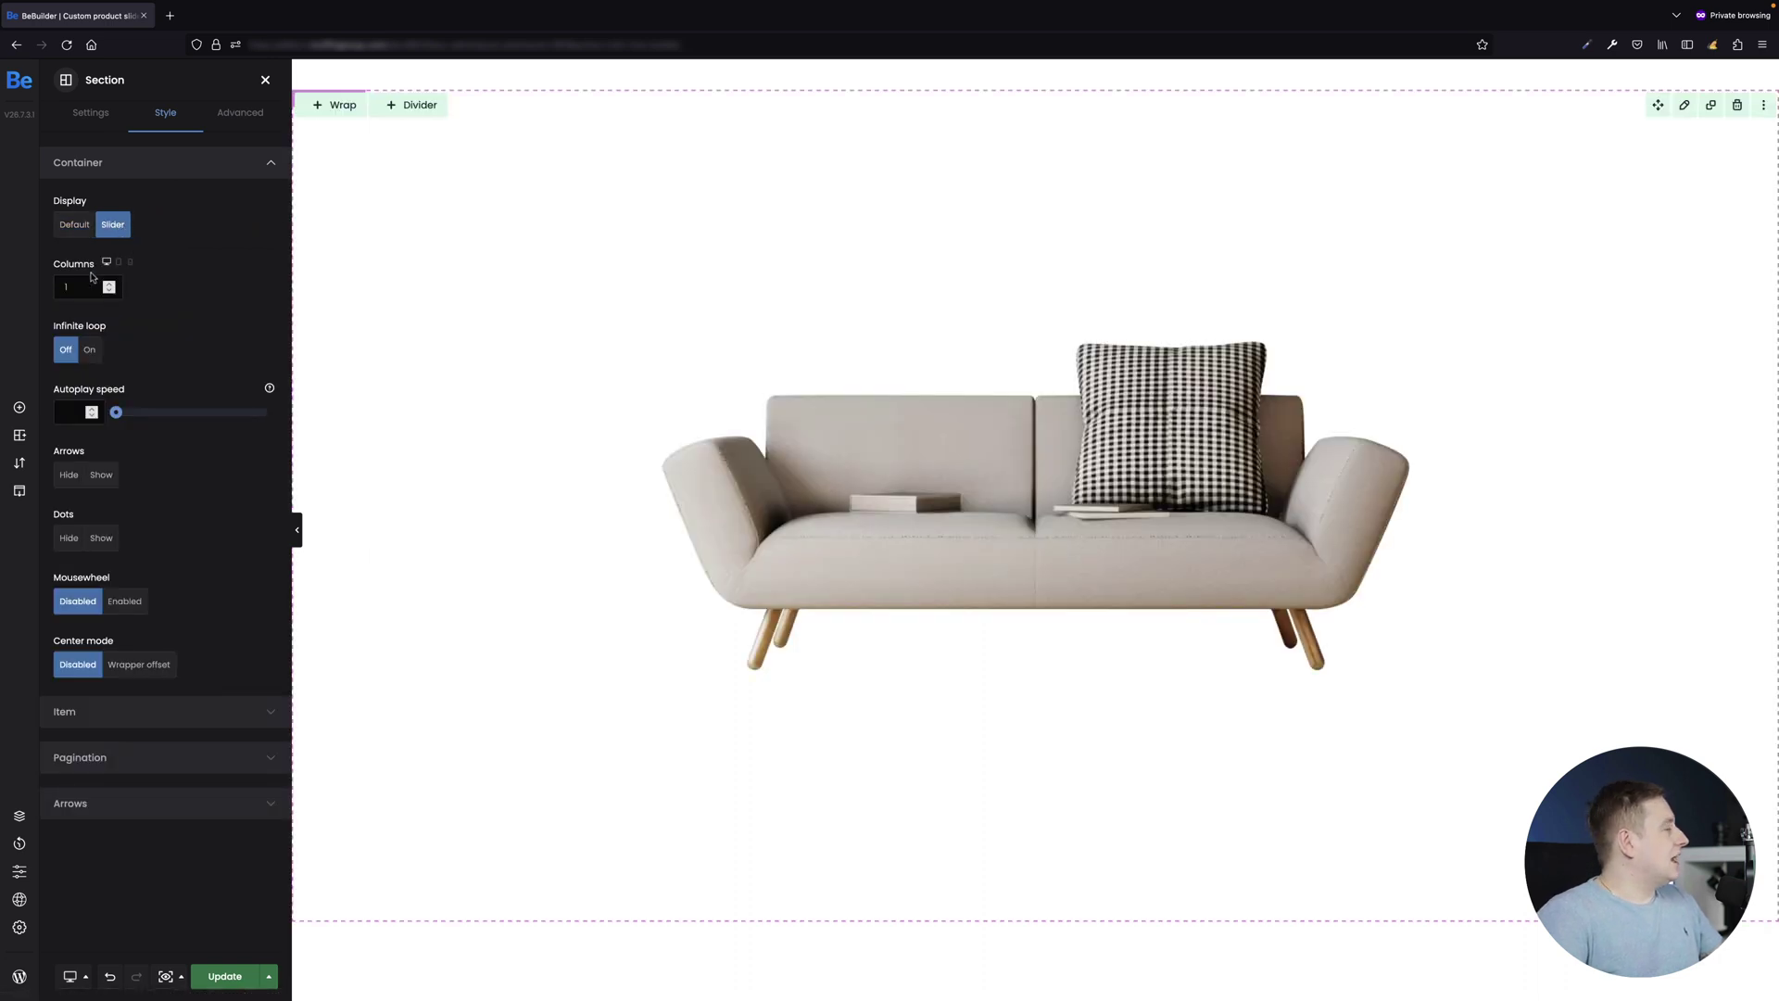
{"action": "left_click", "coordinate": [58, 286]}
{"action": "type", "text": "3"}
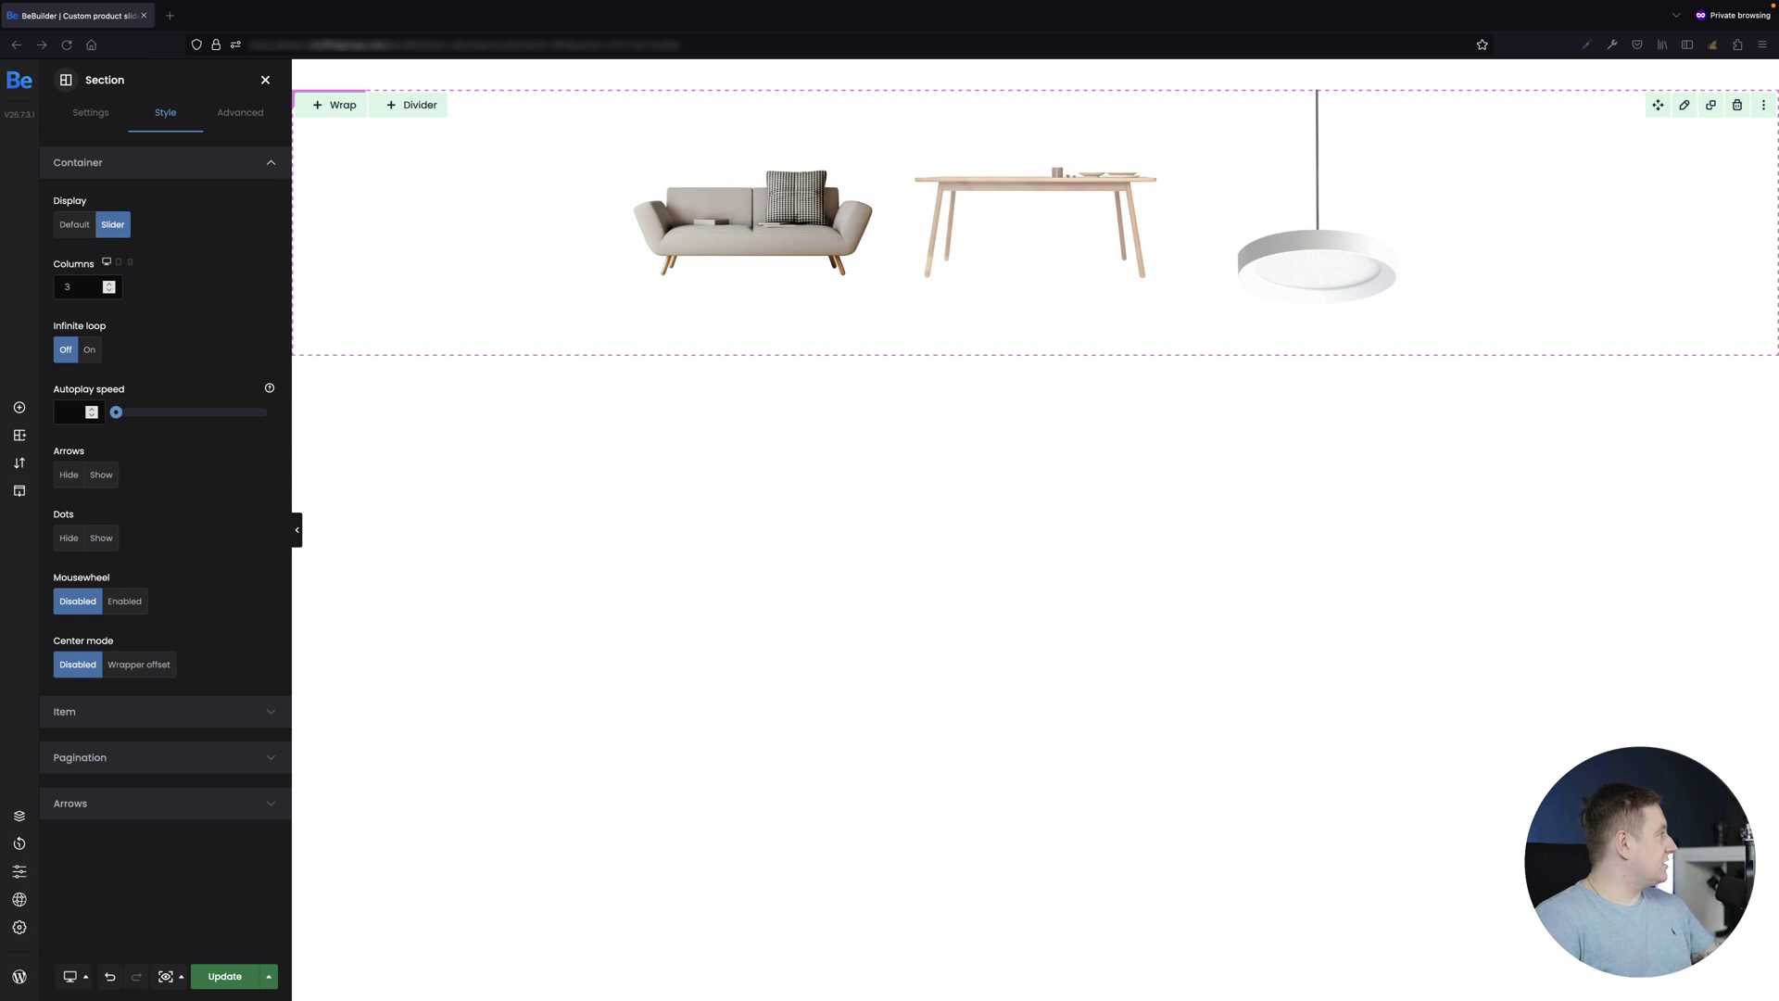
{"action": "left_click", "coordinate": [90, 351]}
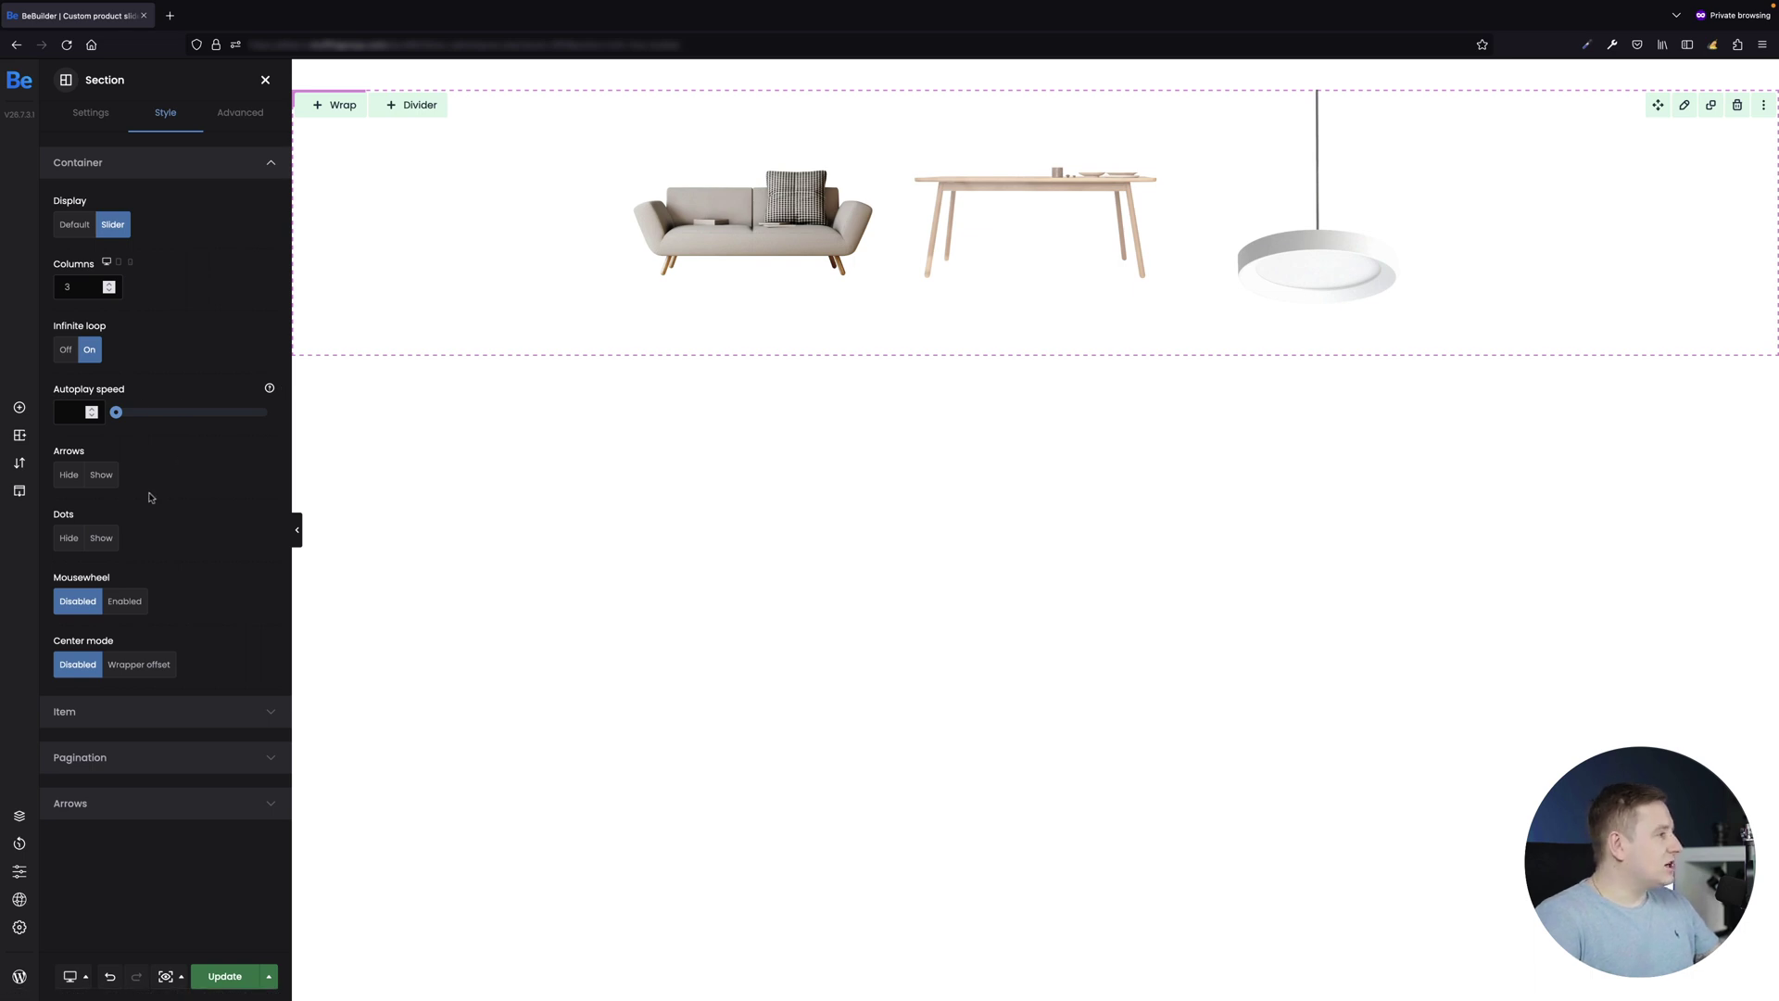
{"action": "left_click", "coordinate": [113, 478]}
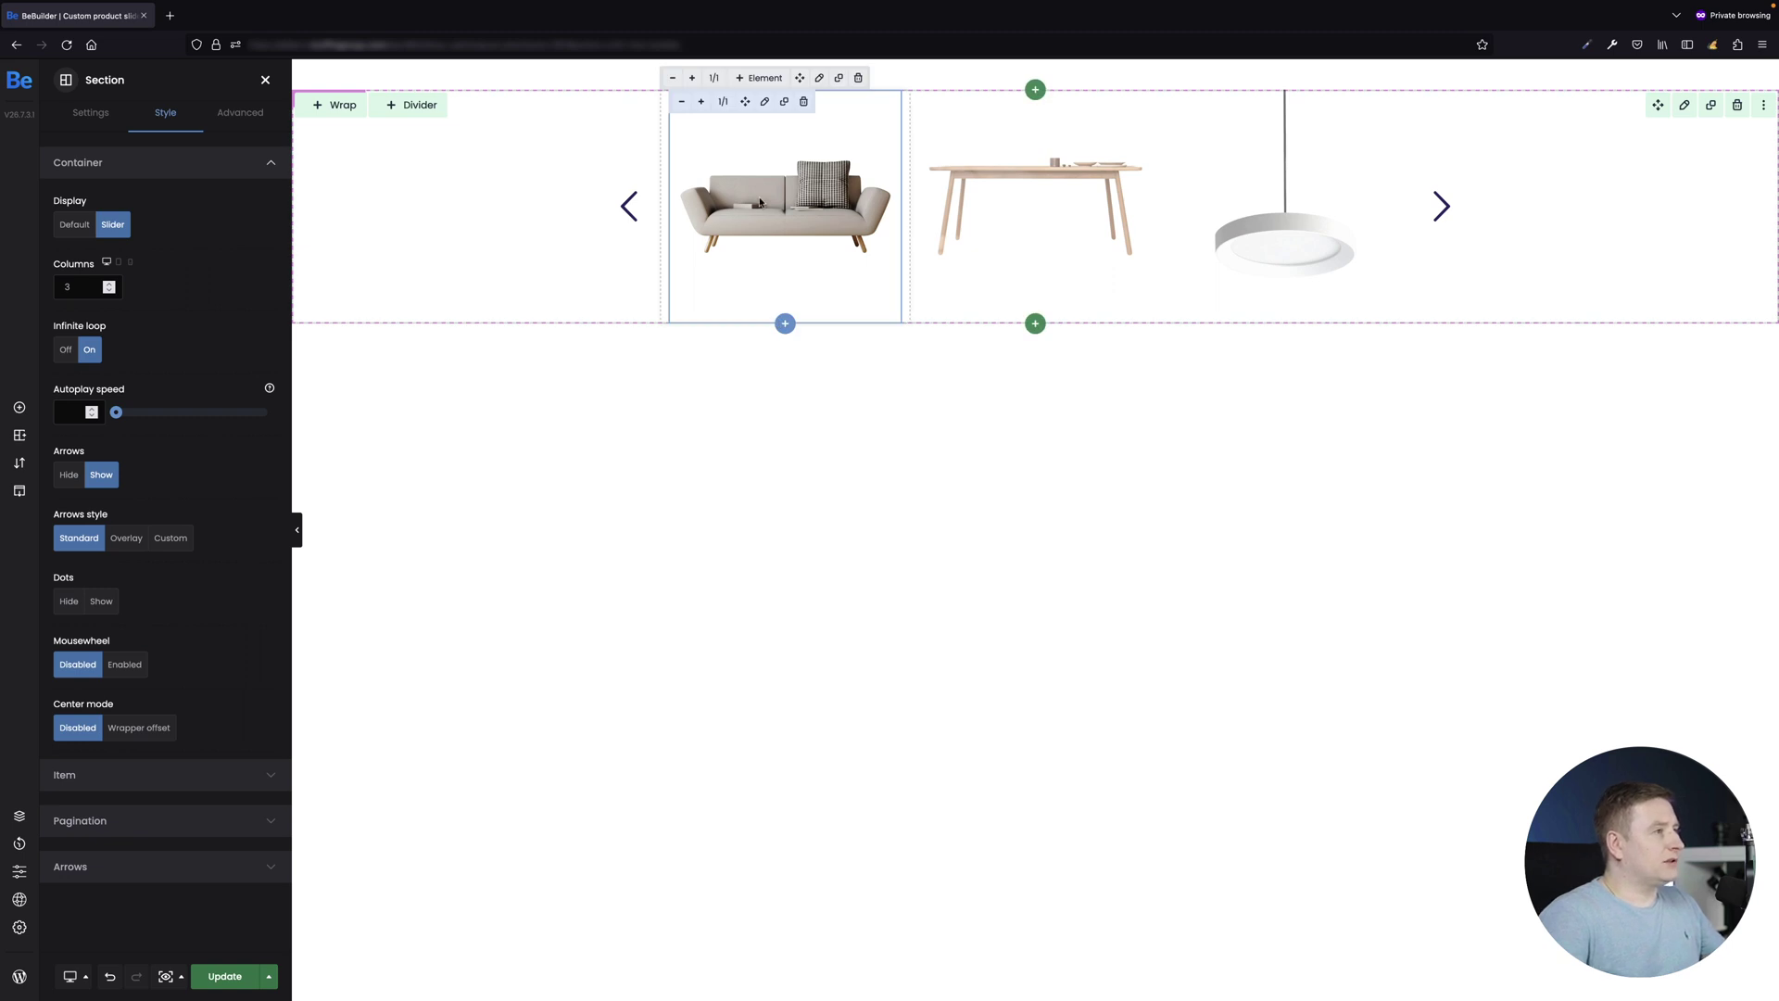
Step: Give the looped product Image element a normal background color of #F4F4F4
{"action": "left_click", "coordinate": [765, 102]}
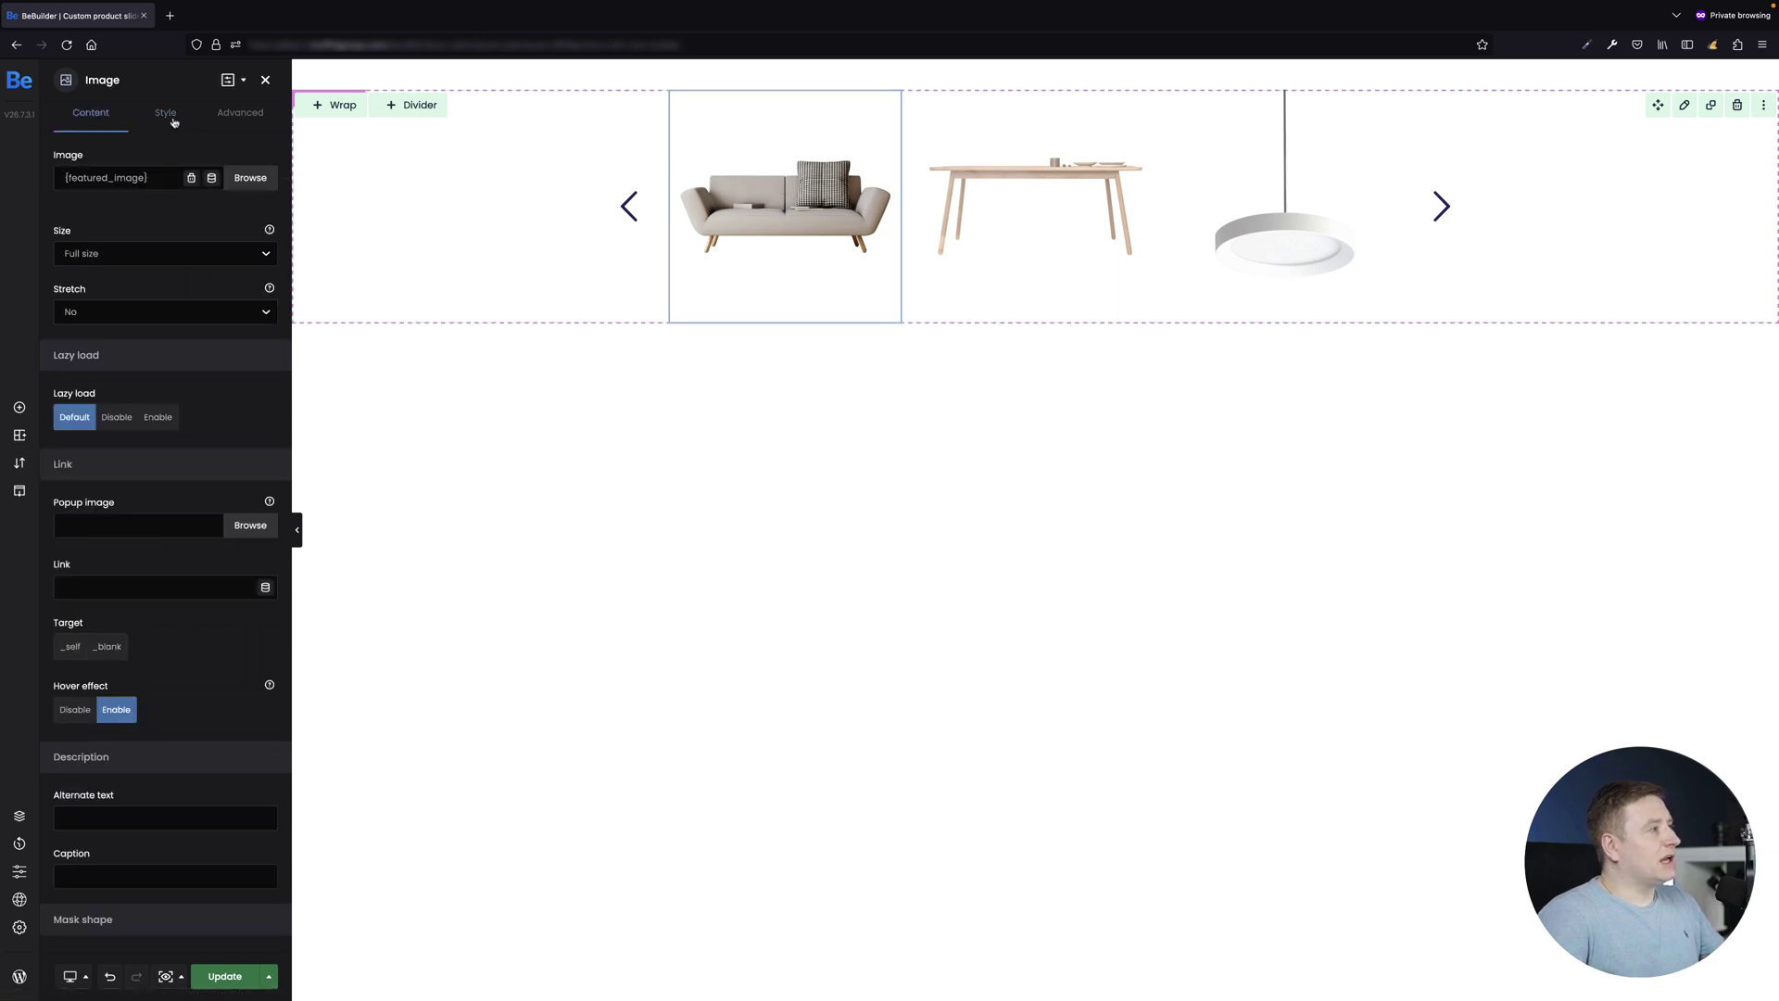
{"action": "left_click", "coordinate": [244, 118]}
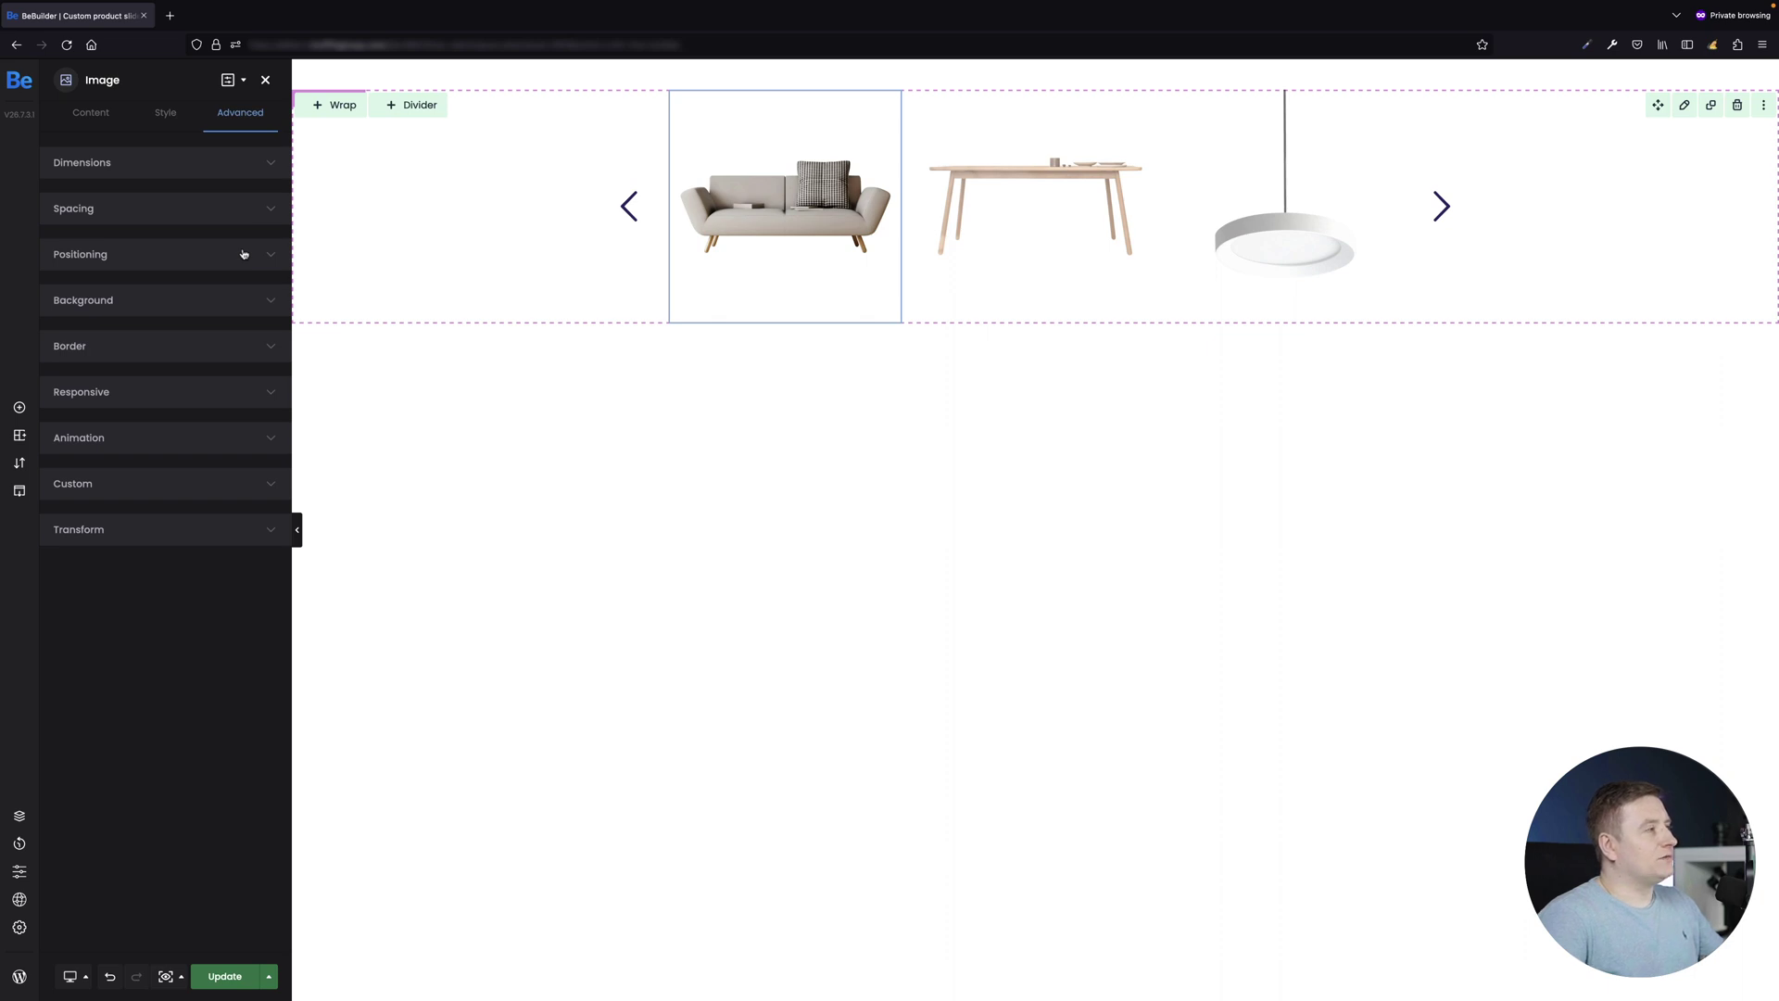
{"action": "left_click", "coordinate": [149, 301]}
{"action": "left_click", "coordinate": [145, 473]}
{"action": "type", "text": "#F4F4F4"}
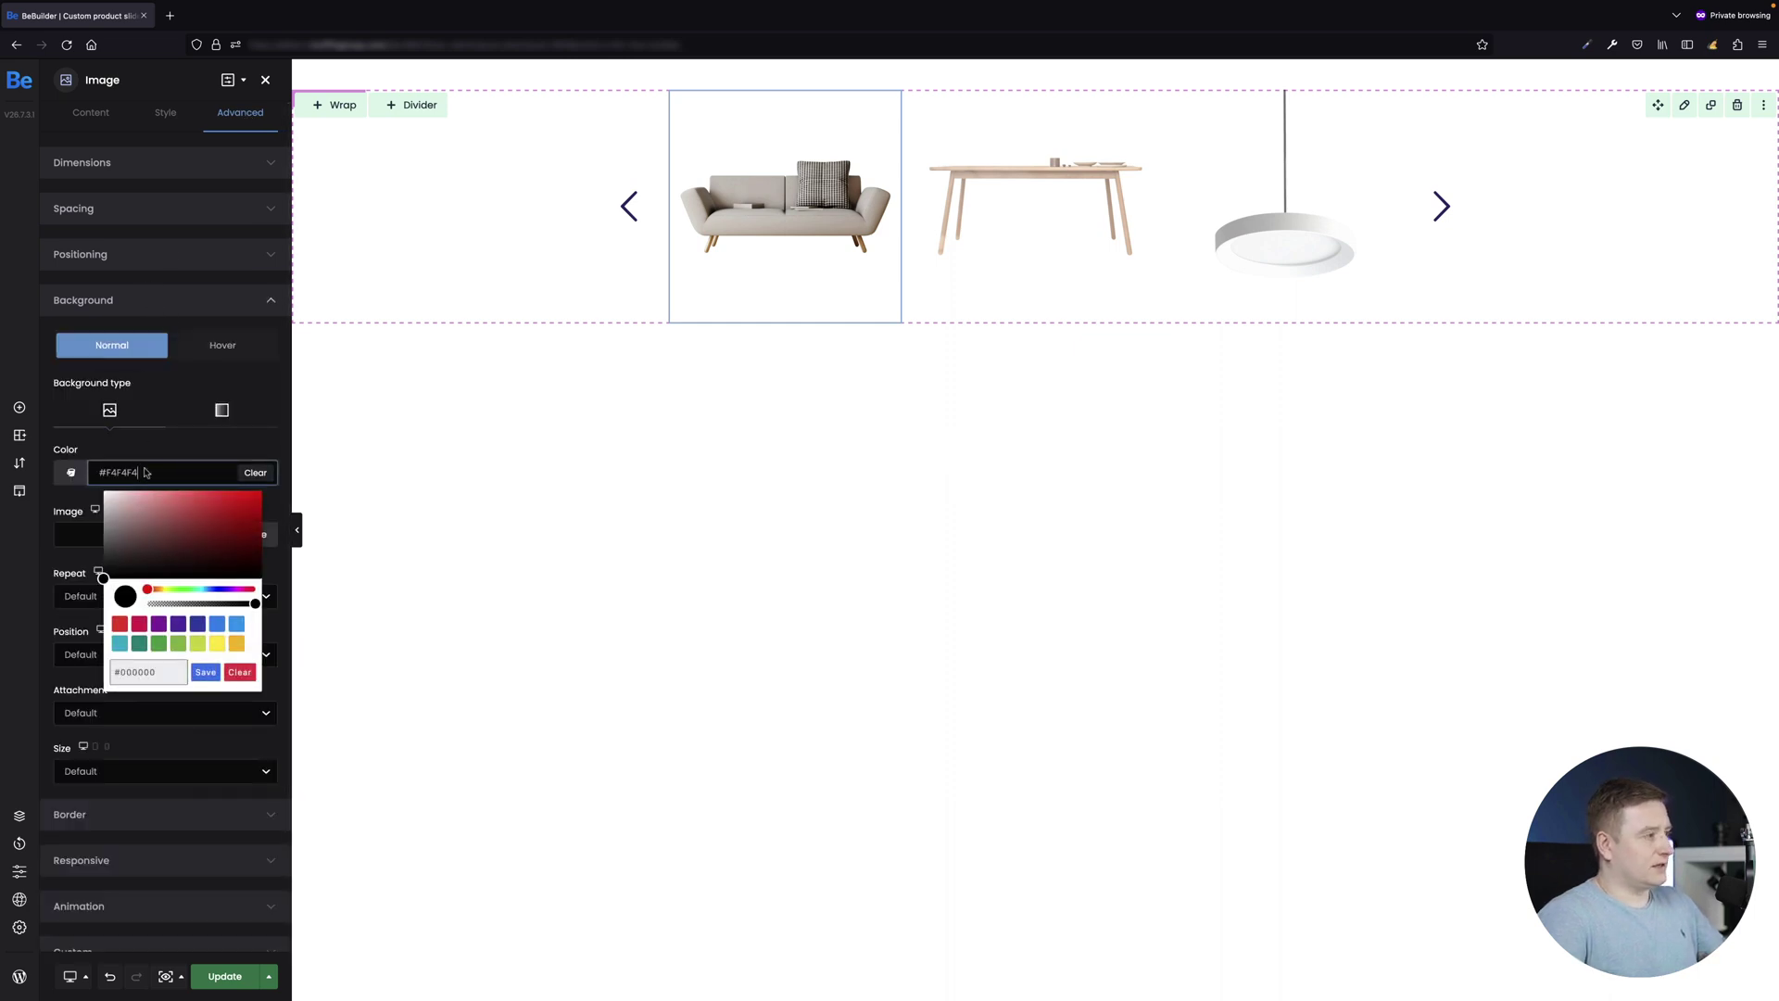
{"action": "left_click", "coordinate": [274, 438]}
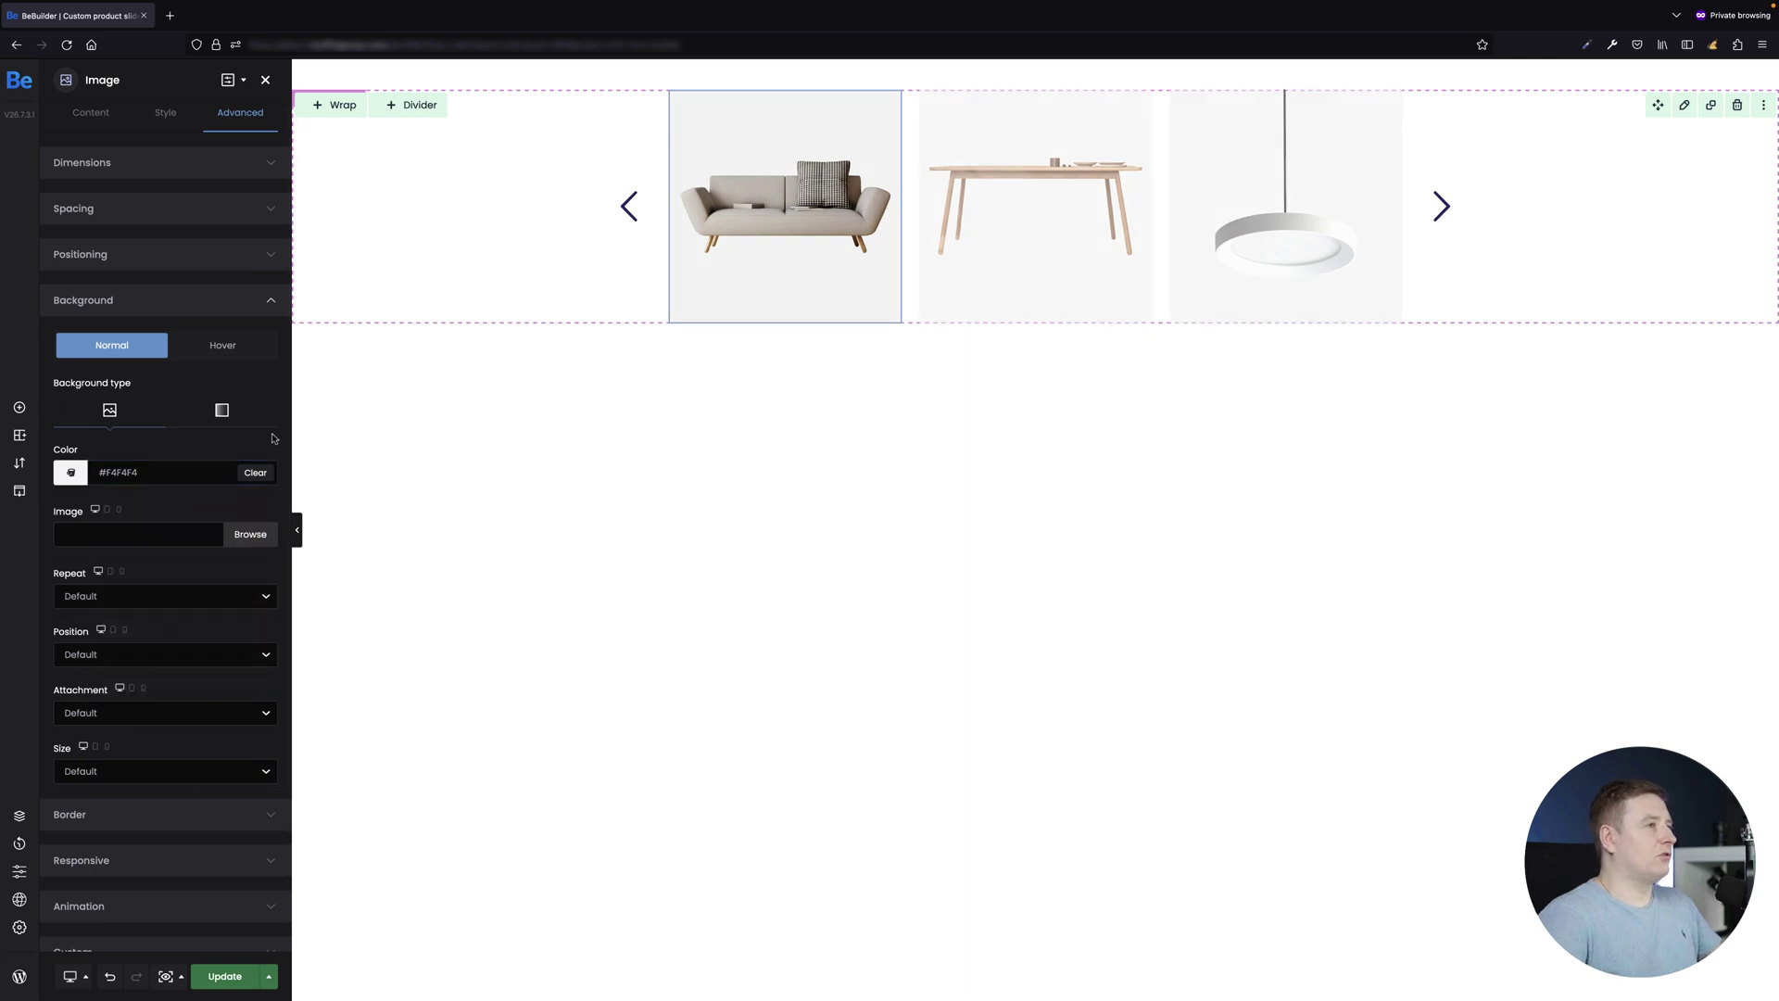
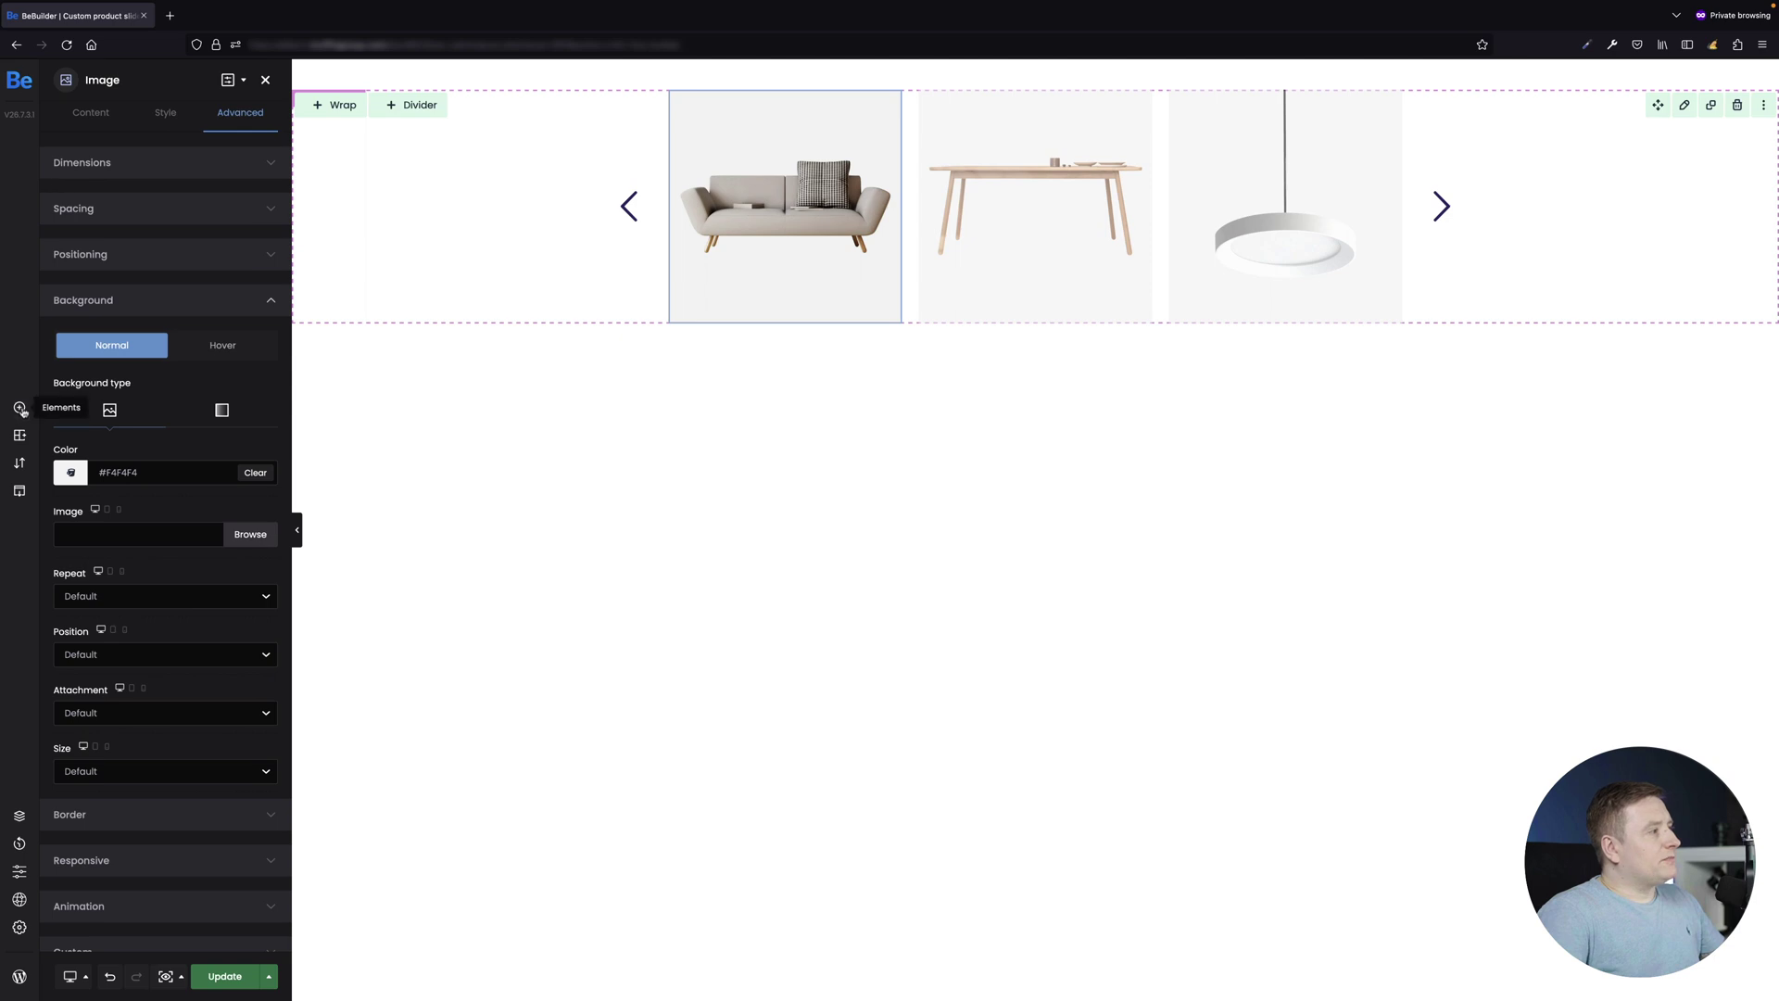
Step: Add a Heading element directly below the product image in the slider's wrap
{"action": "left_click", "coordinate": [19, 407]}
{"action": "type", "text": "ima"}
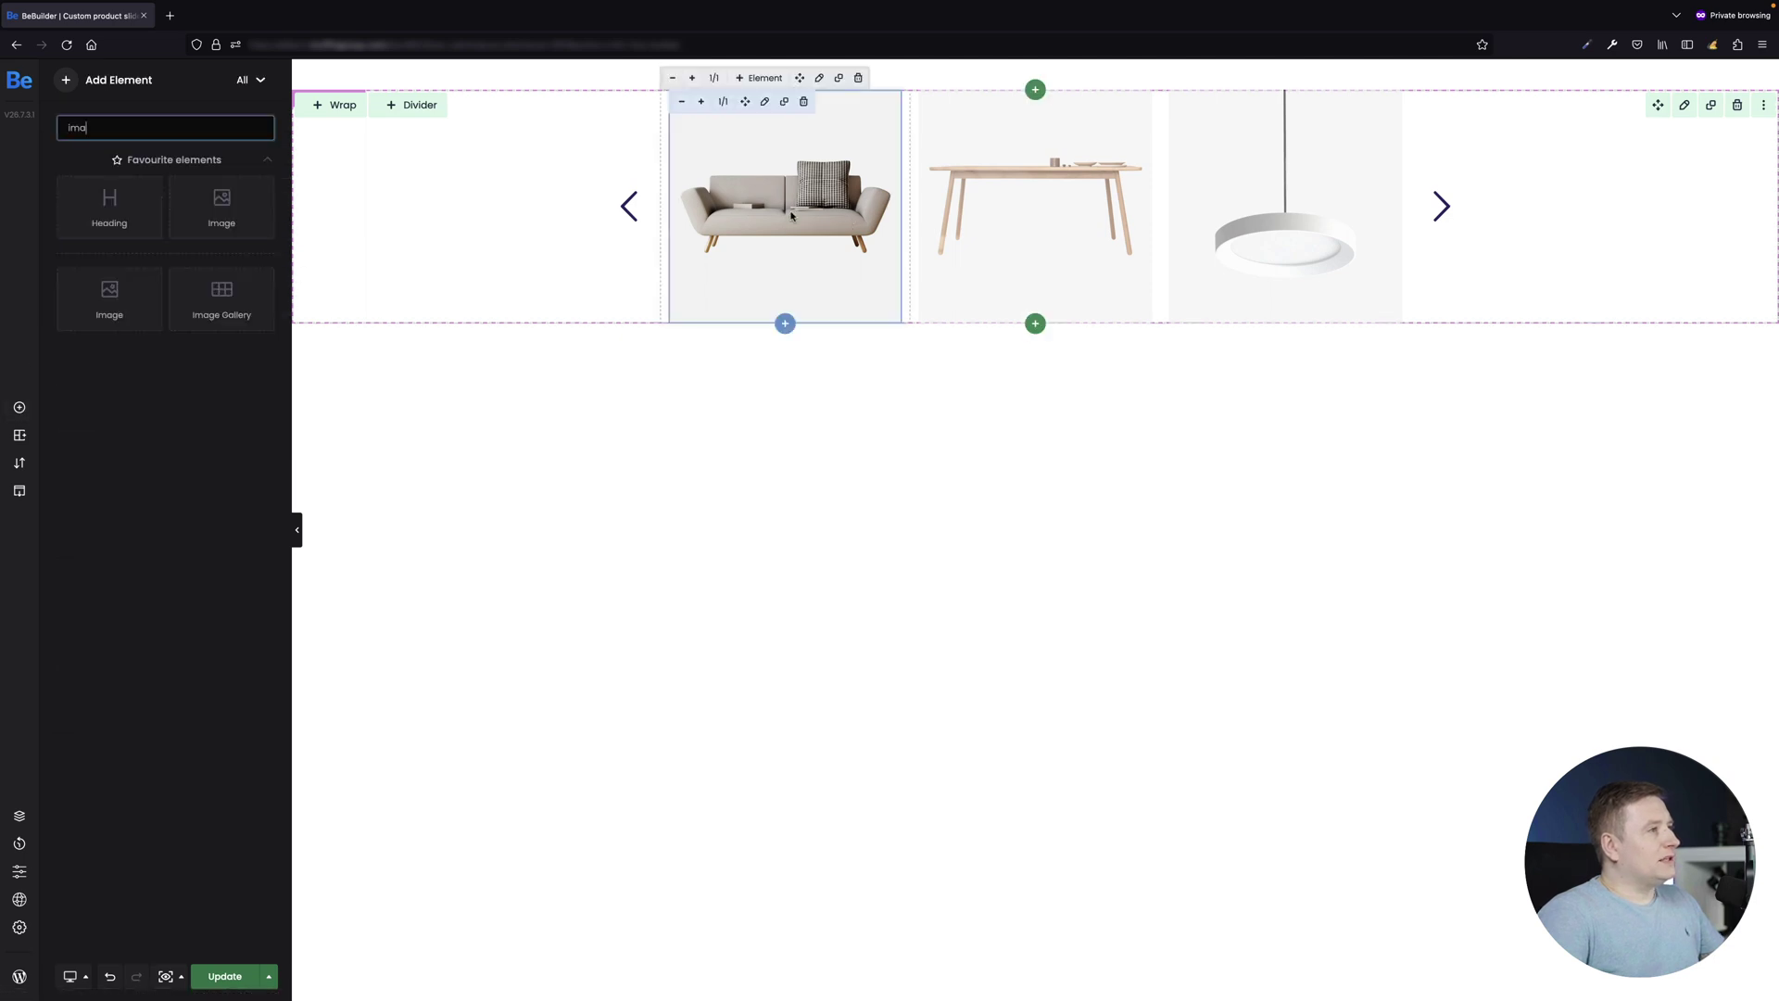
{"action": "key", "text": "super+Tab"}
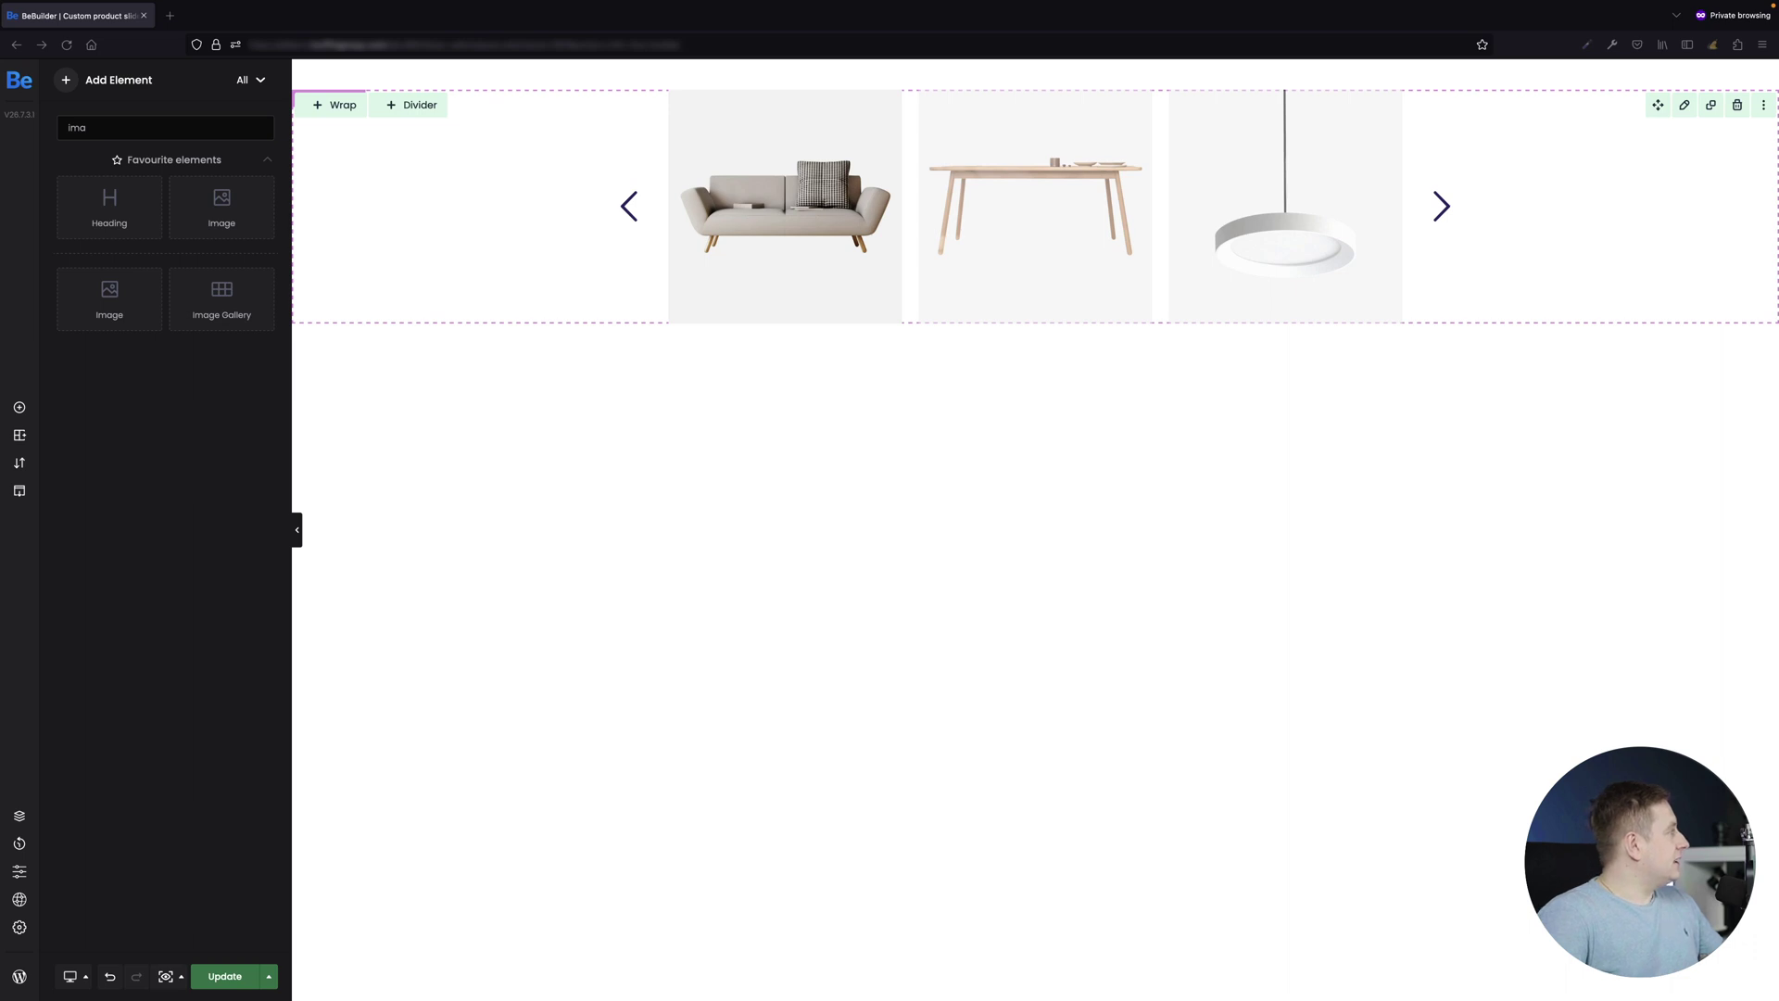
{"action": "left_click_drag", "start_coordinate": [102, 223], "coordinate": [765, 343]}
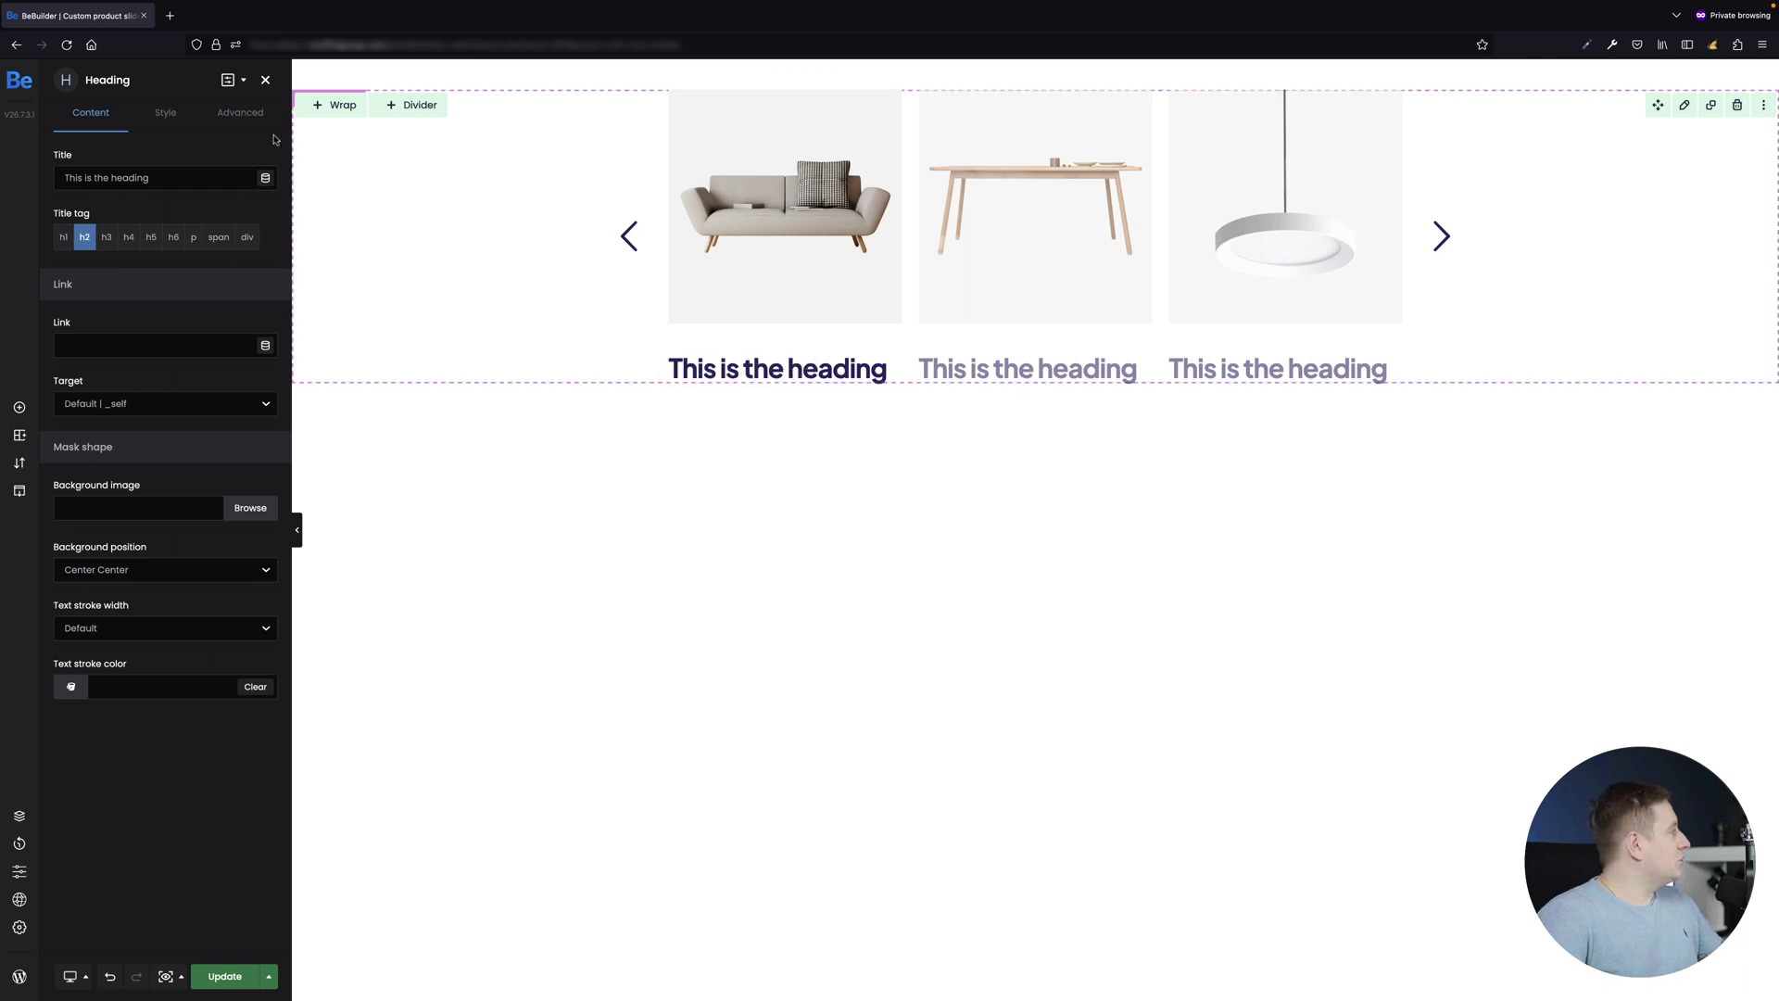
Step: Replace the Heading's placeholder title with the dynamic Product Title data
{"action": "left_click", "coordinate": [214, 178]}
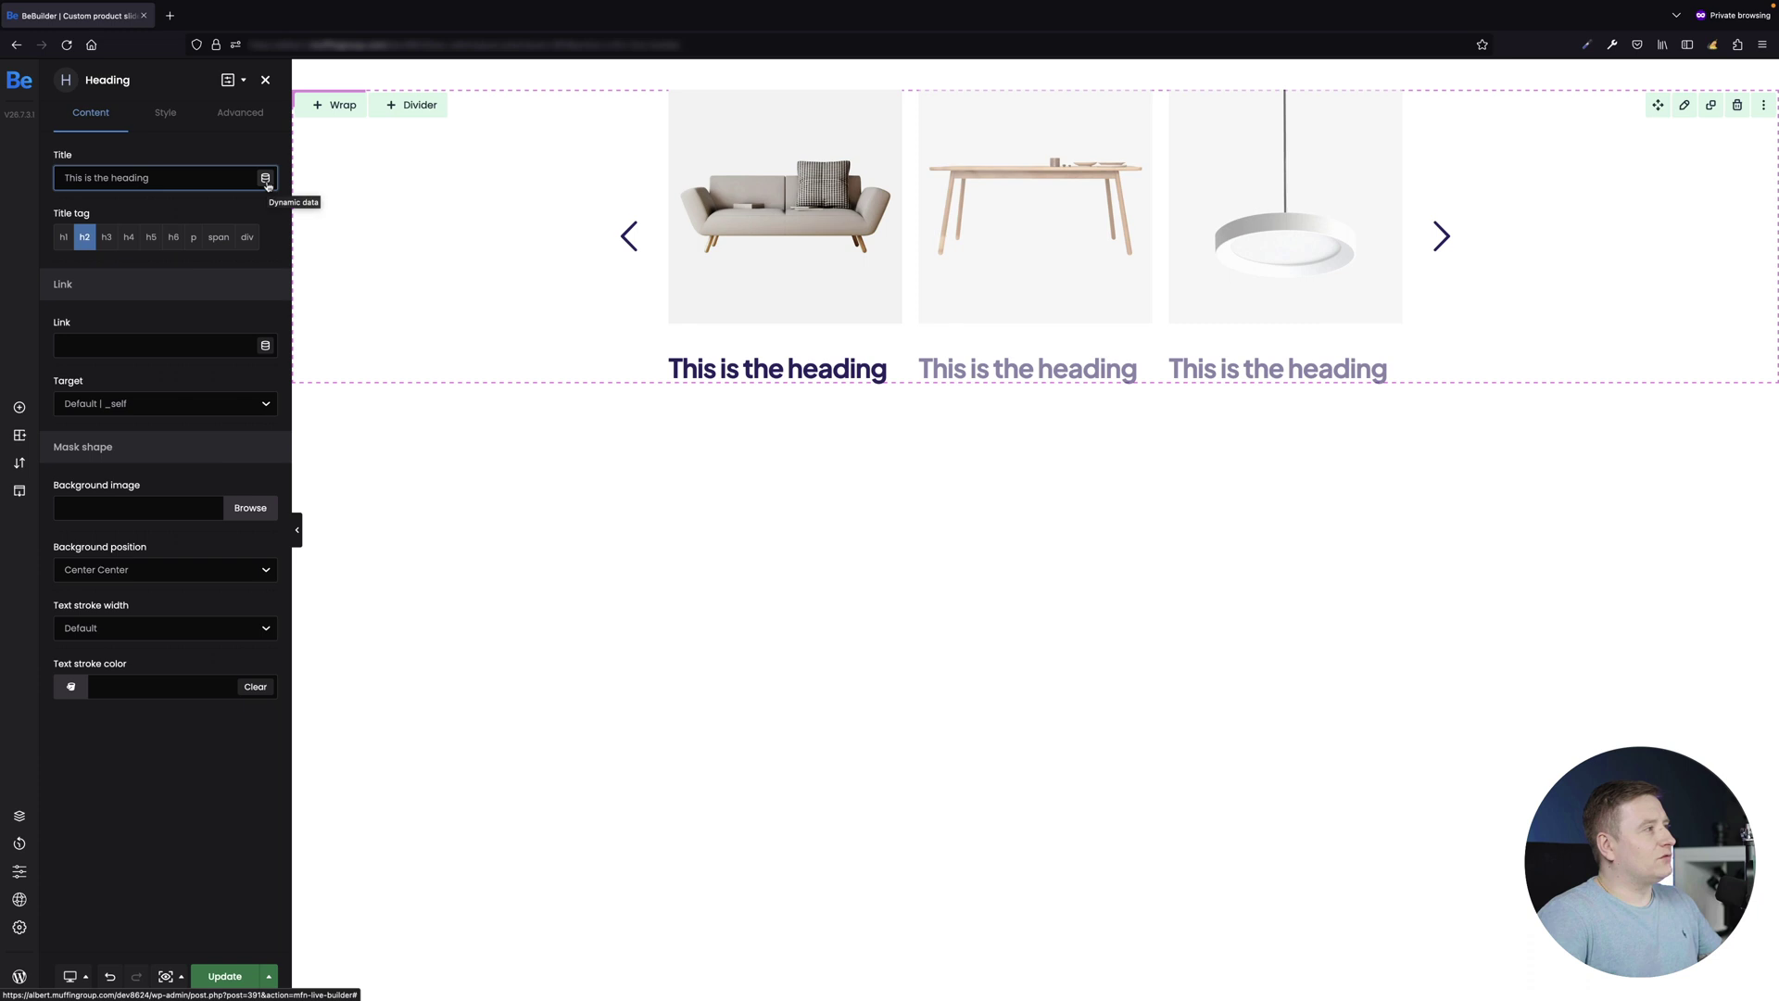
{"action": "triple_click", "coordinate": [179, 172]}
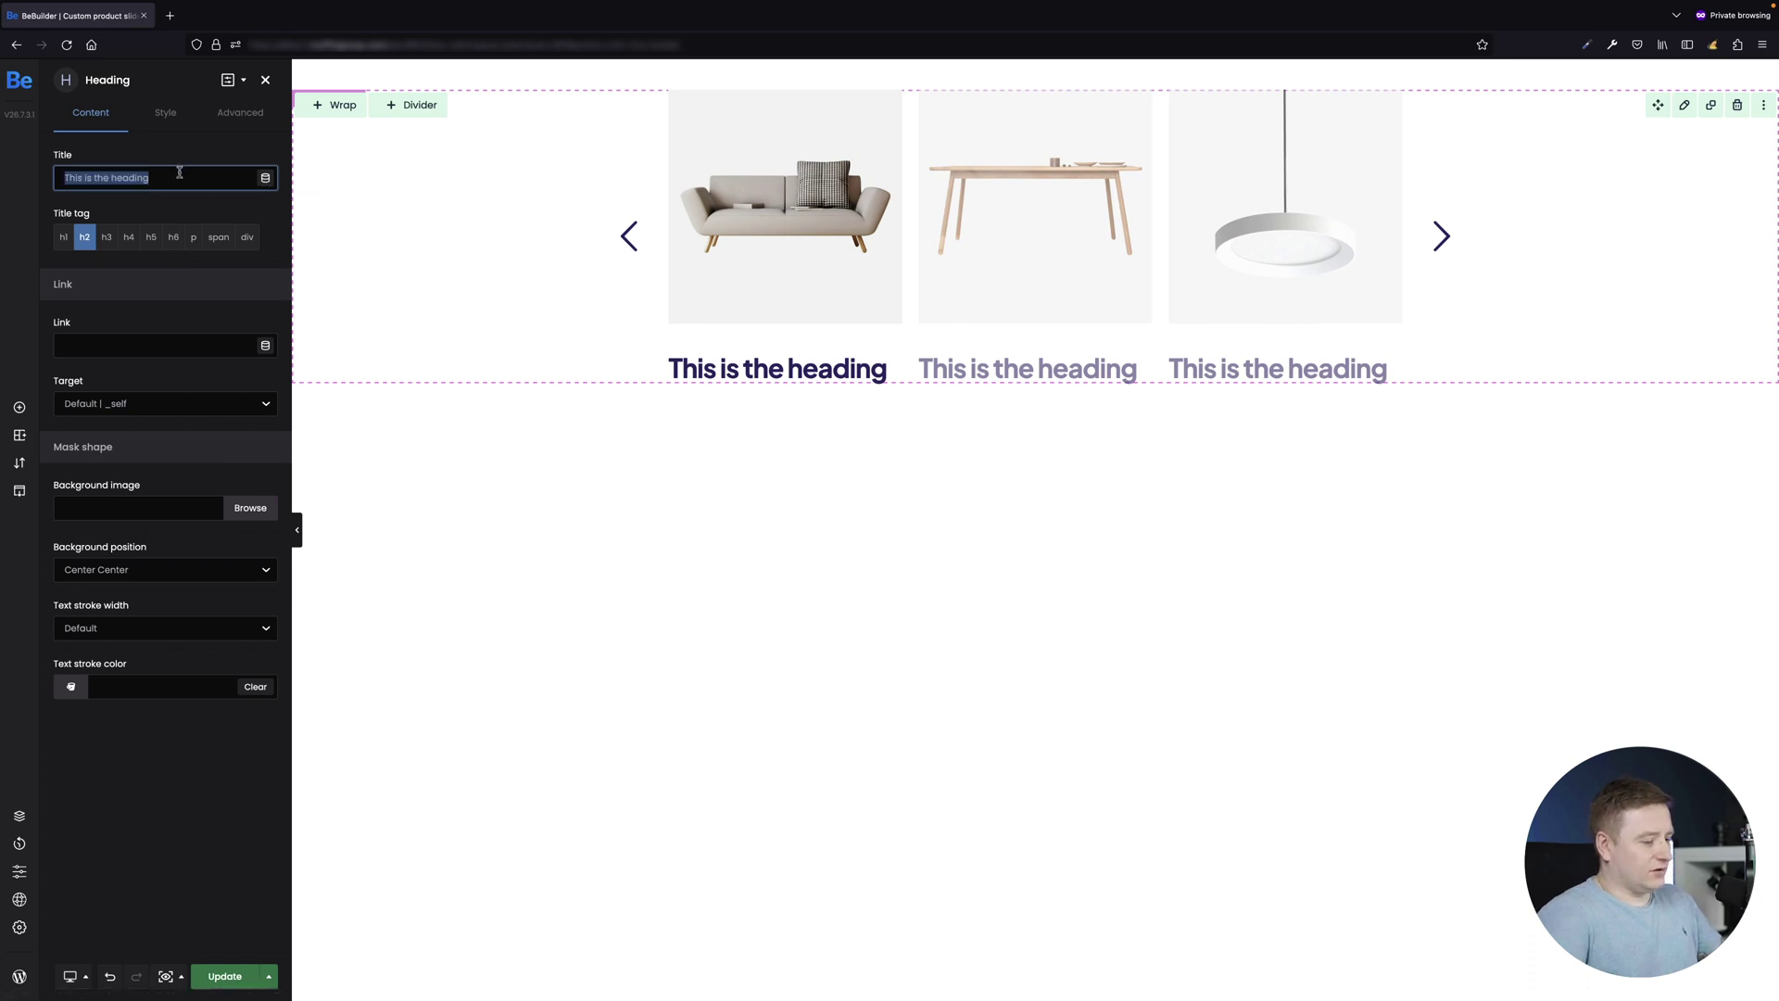
{"action": "key", "text": "BackSpace"}
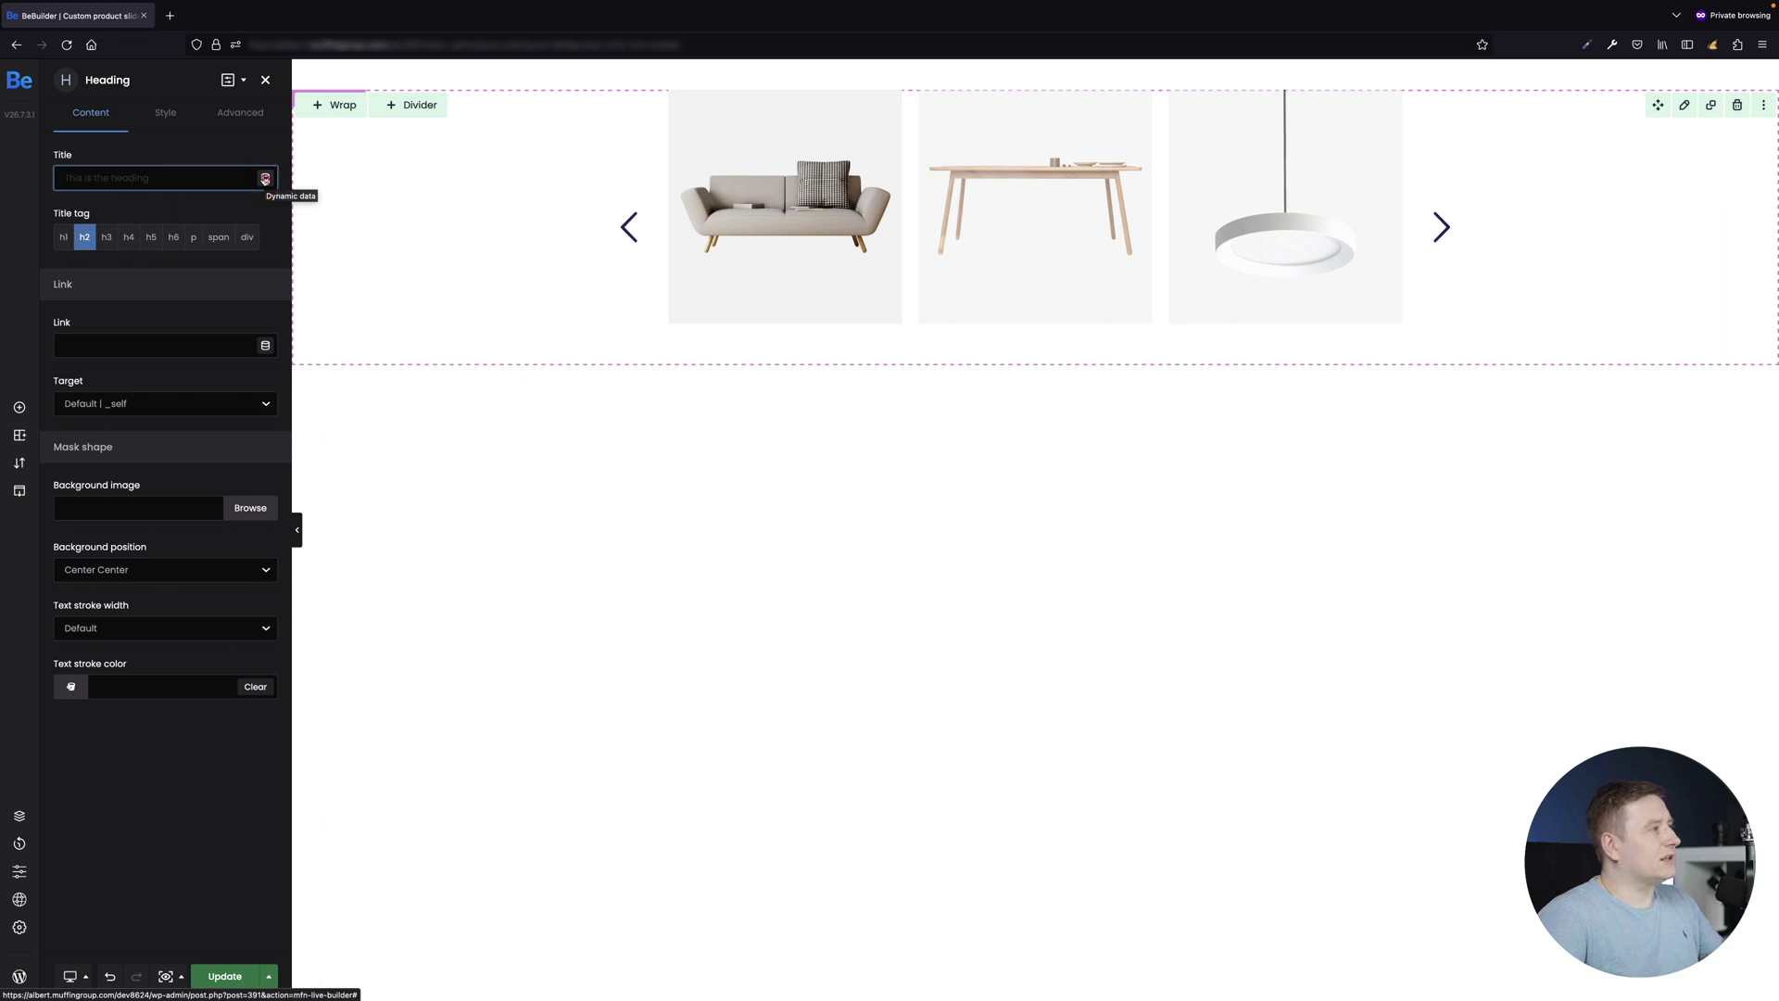
{"action": "left_click", "coordinate": [264, 178]}
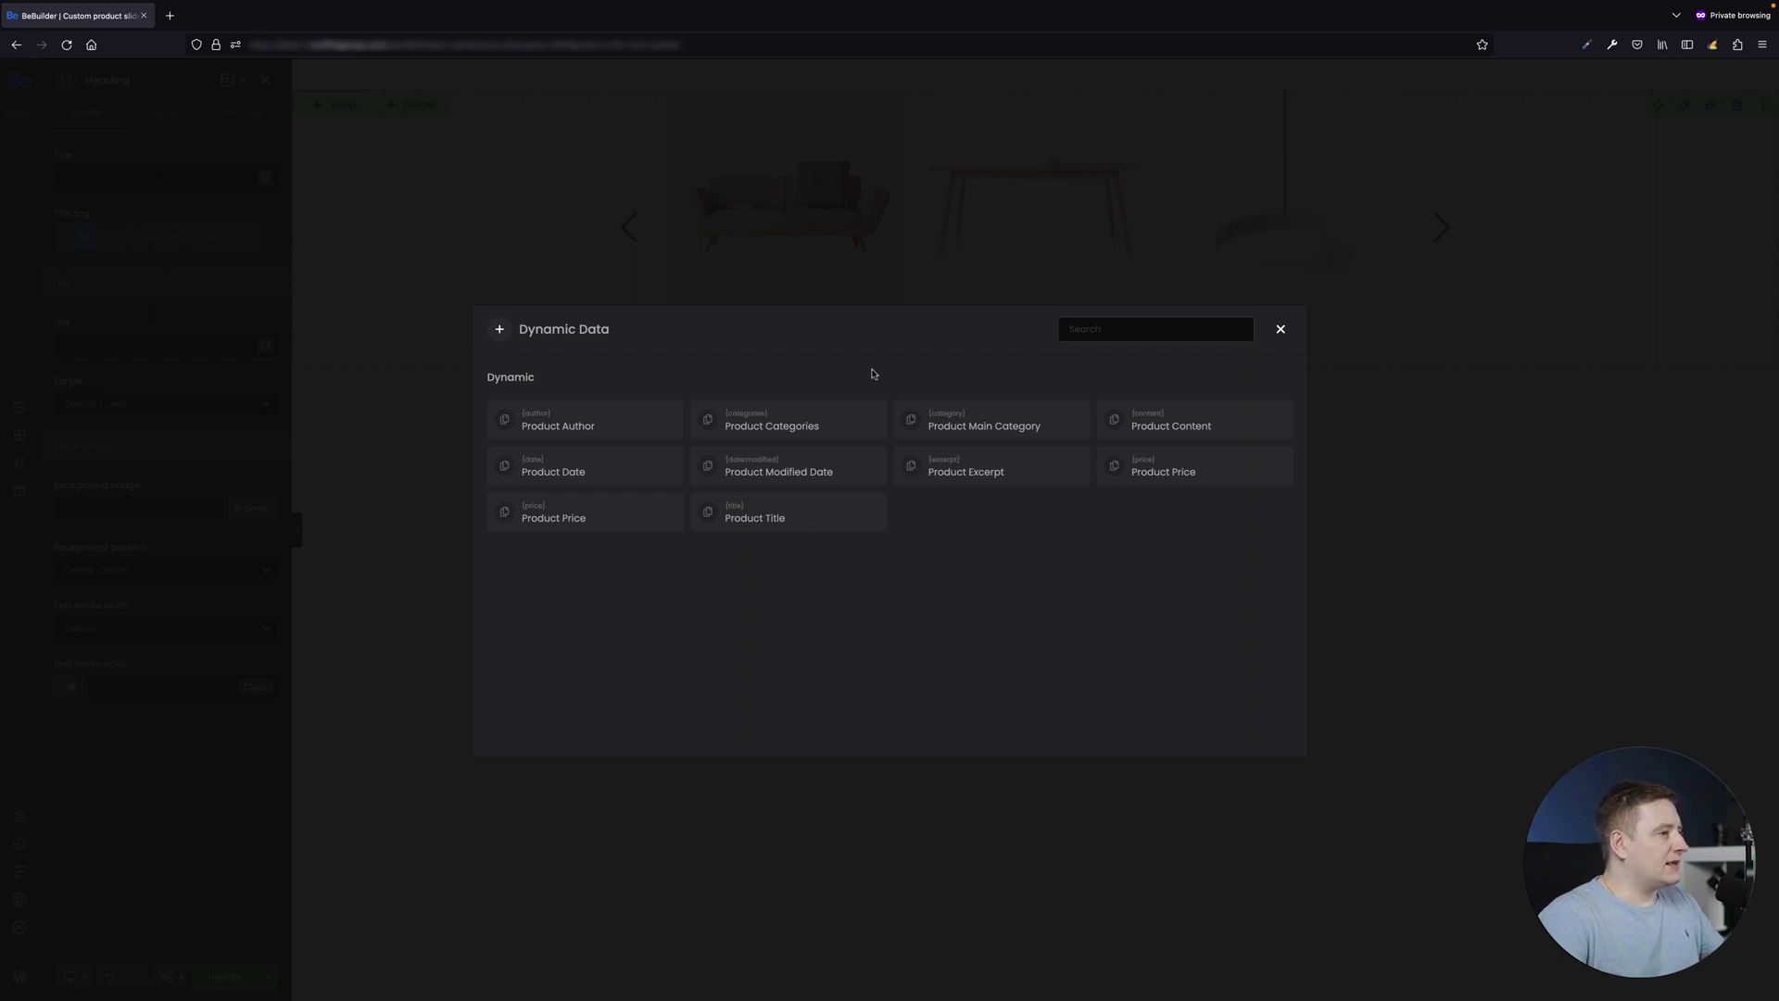
{"action": "left_click", "coordinate": [797, 517]}
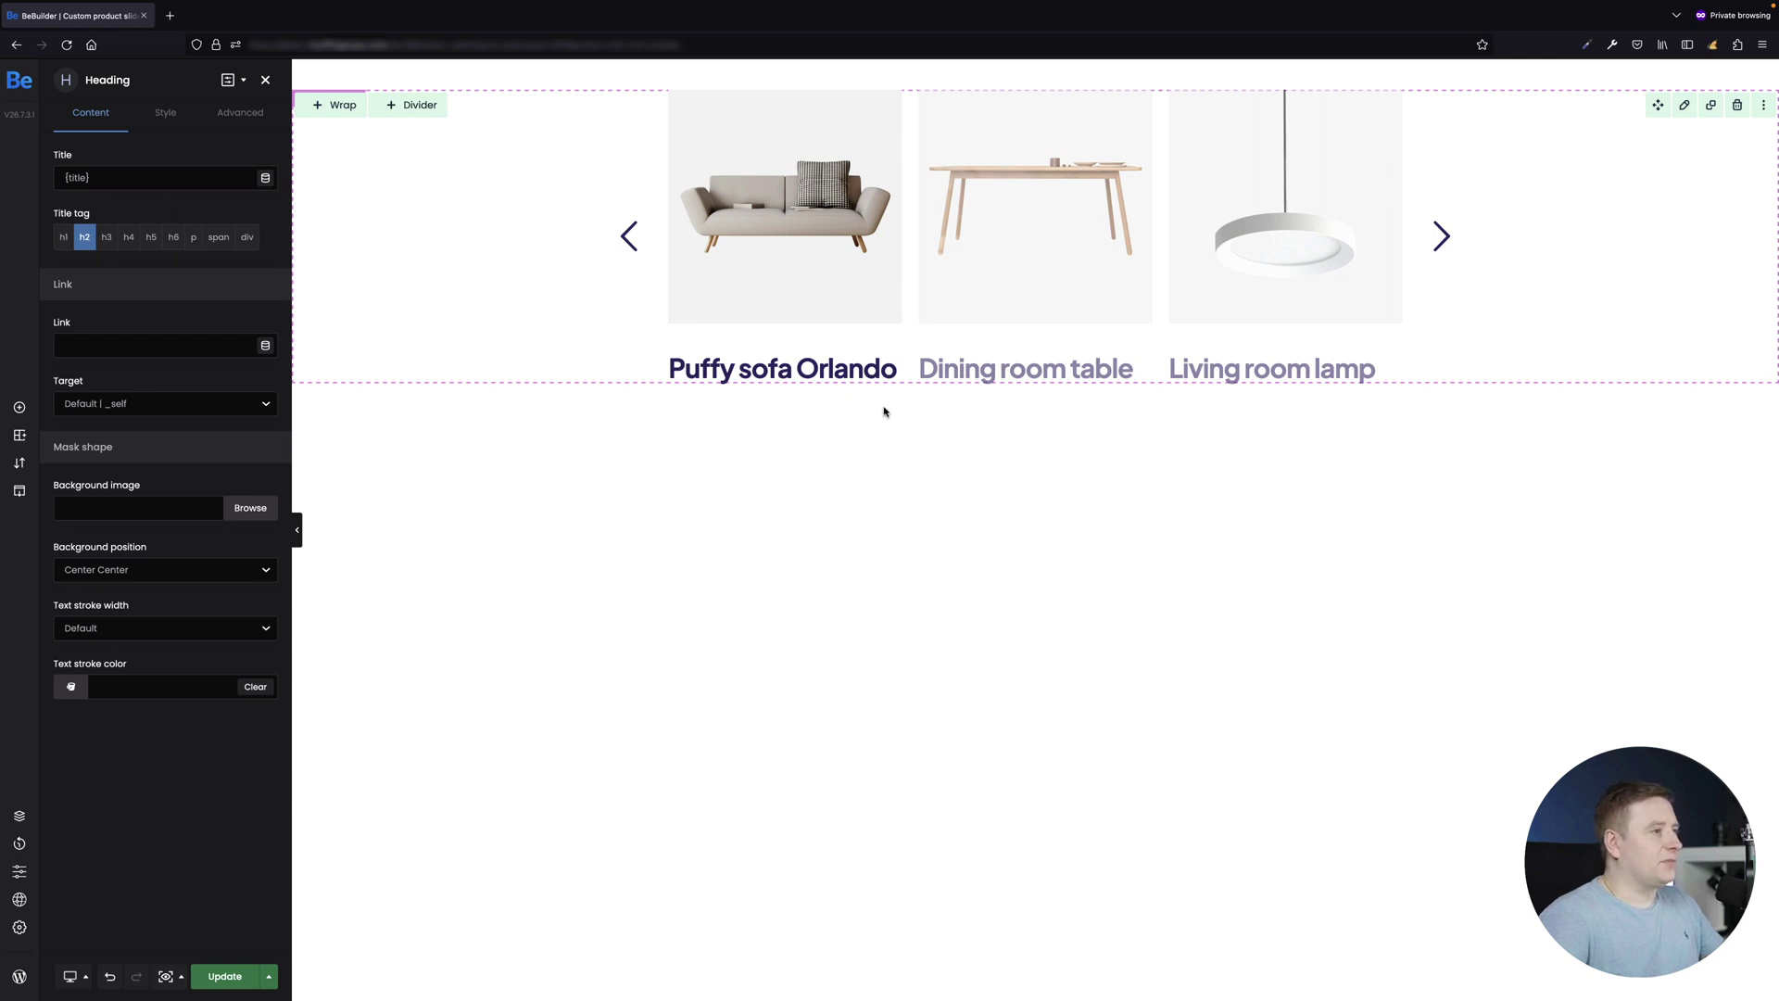
Step: Set the product heading's title tag to p and link it to the dynamic Product Link
{"action": "mouse_move", "coordinate": [672, 371]}
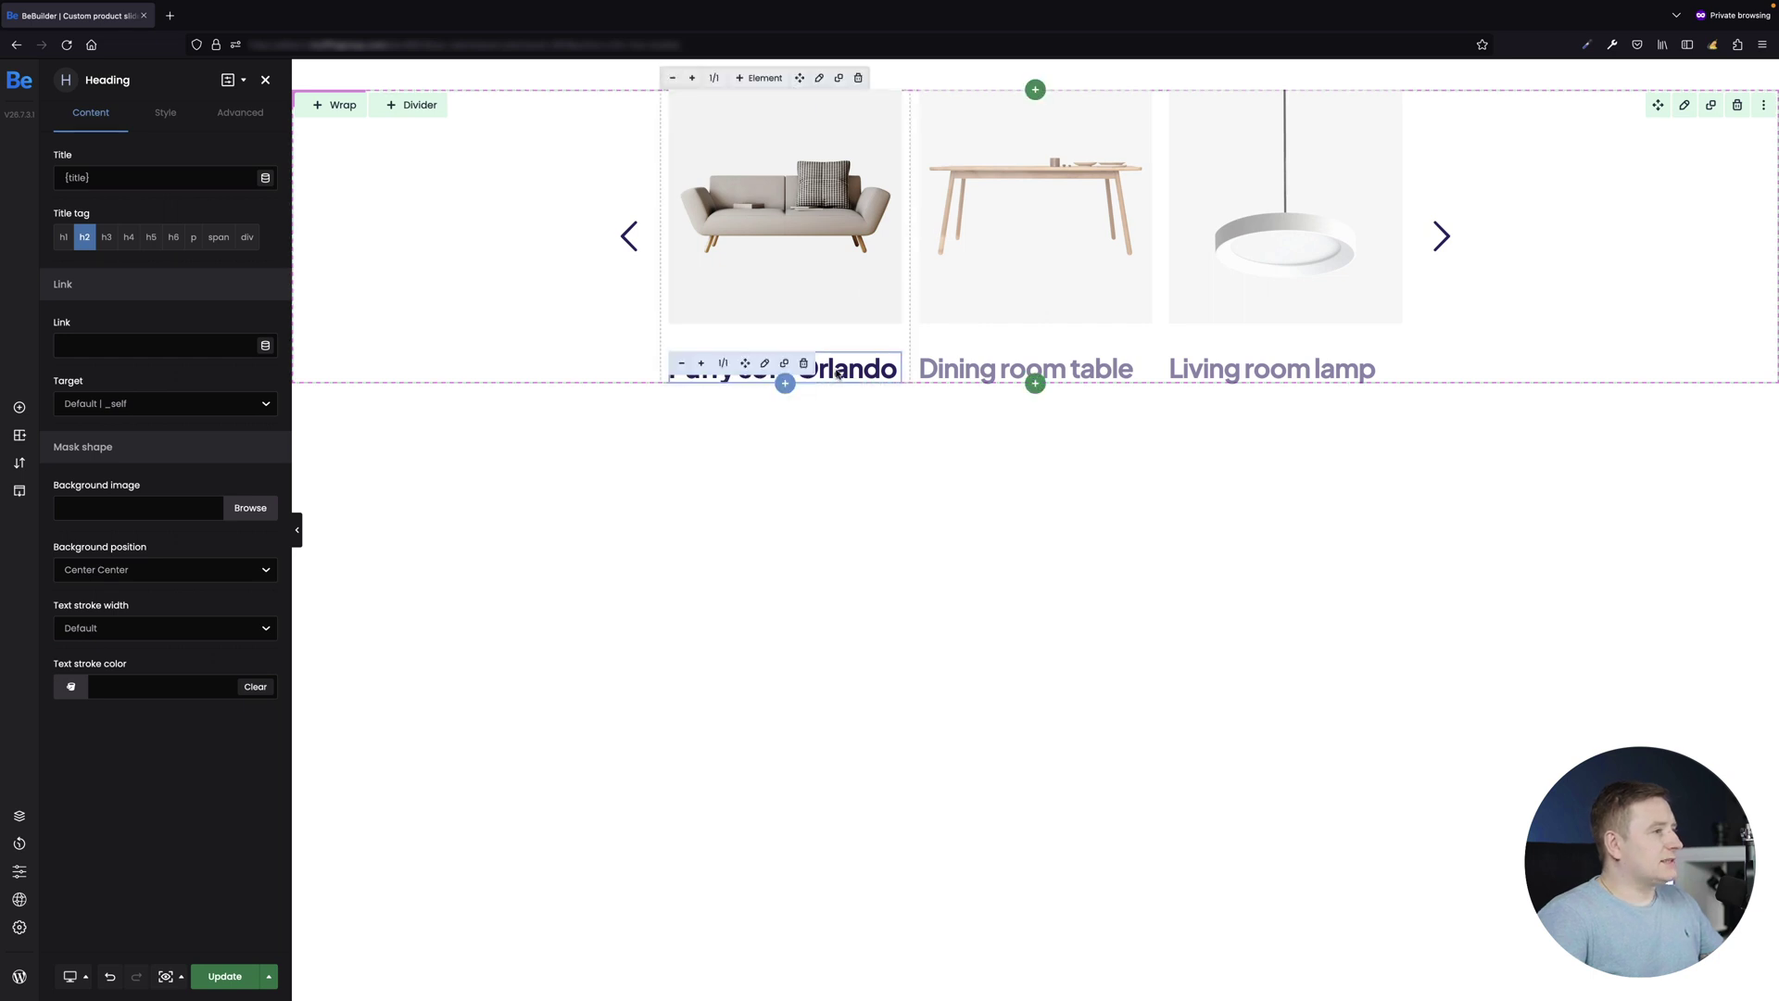
{"action": "left_click", "coordinate": [194, 237]}
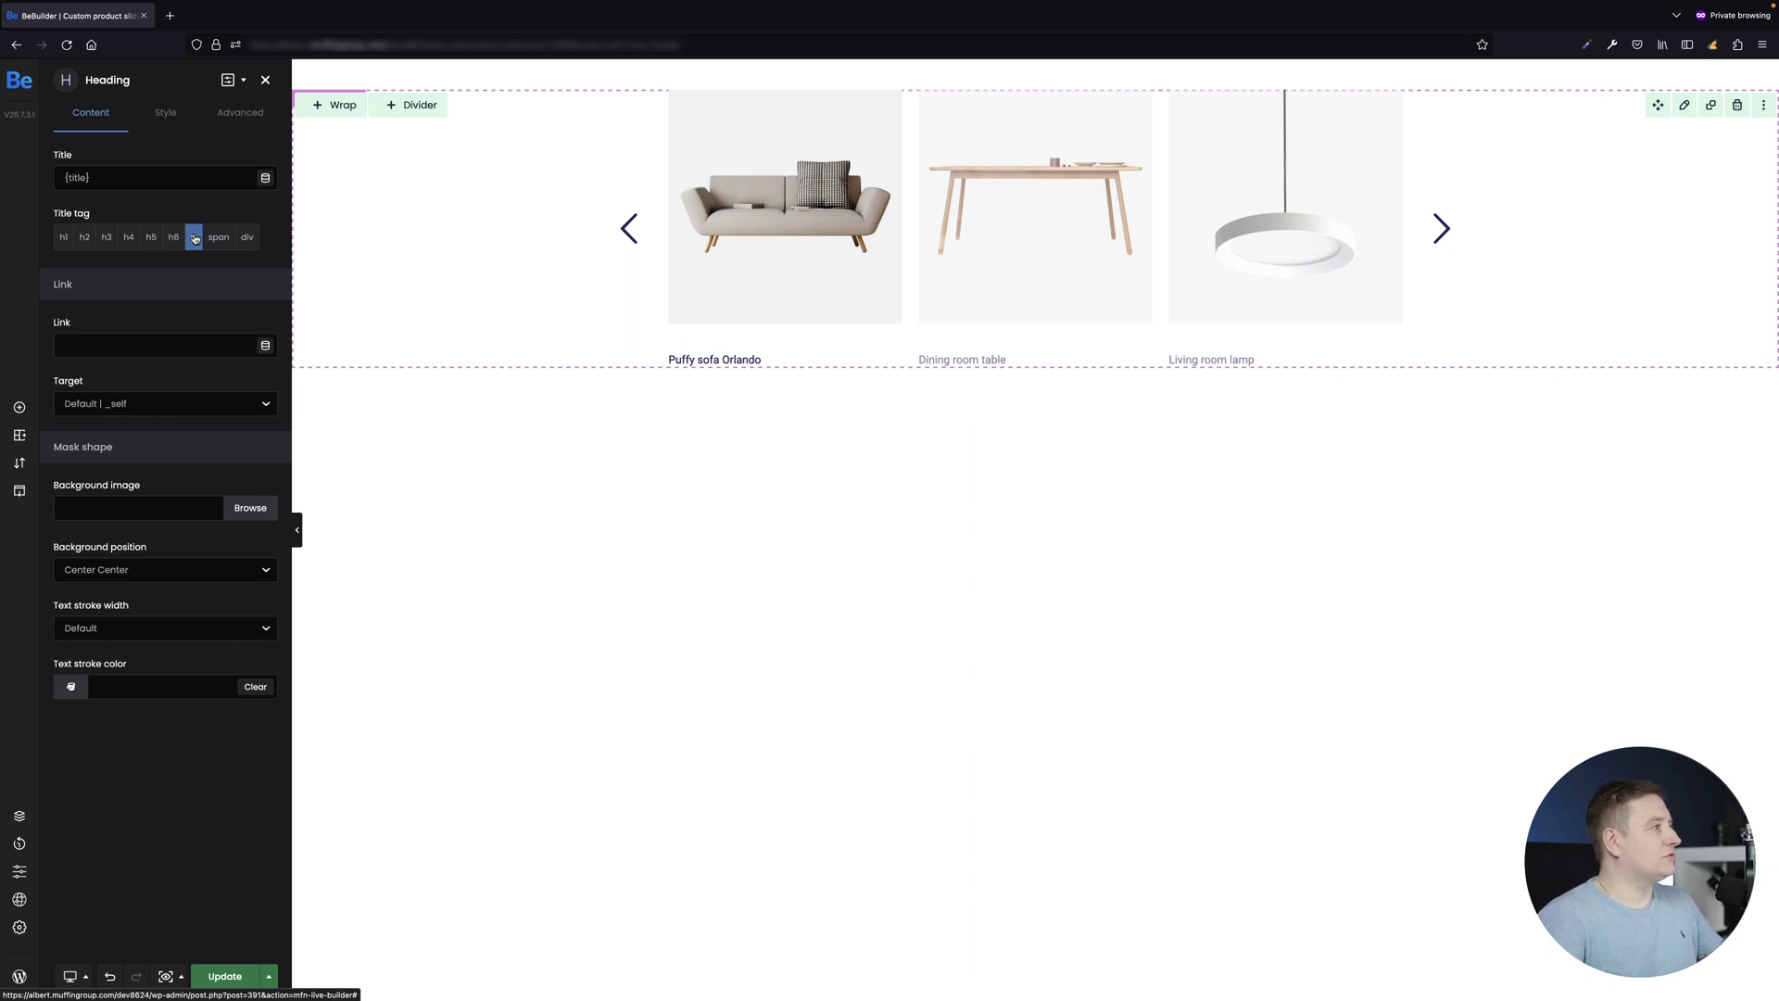
{"action": "left_click", "coordinate": [265, 347]}
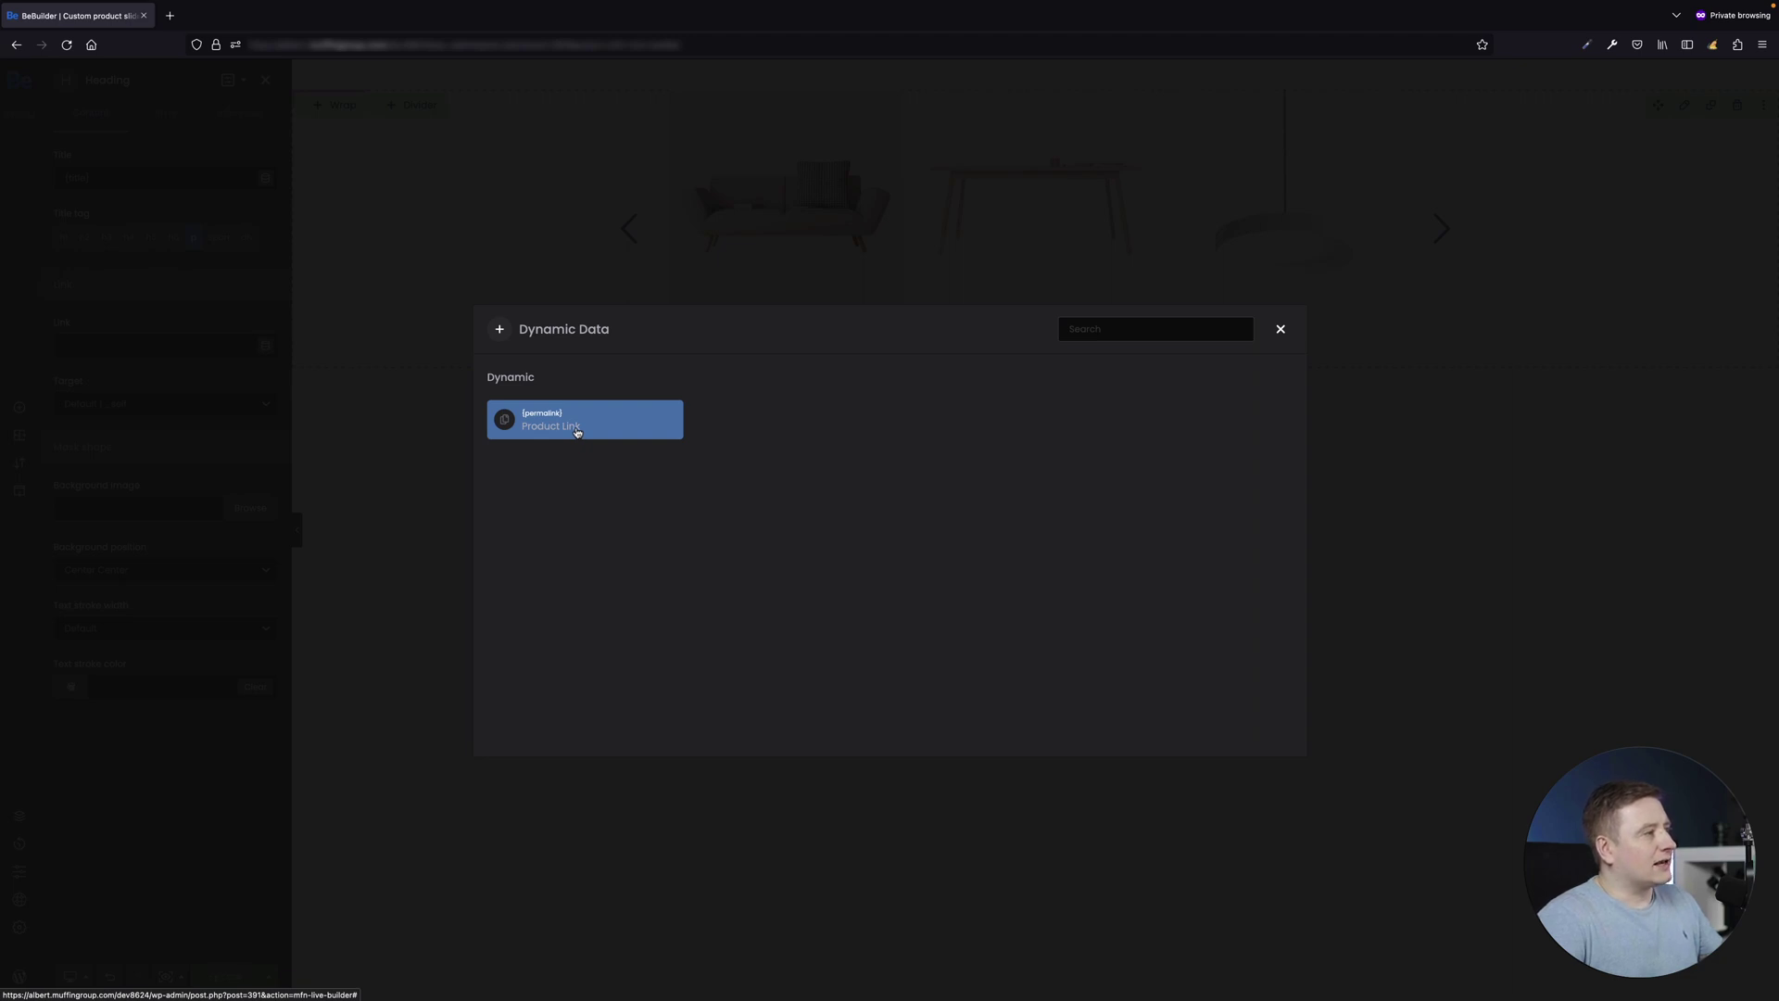
{"action": "left_click", "coordinate": [607, 427]}
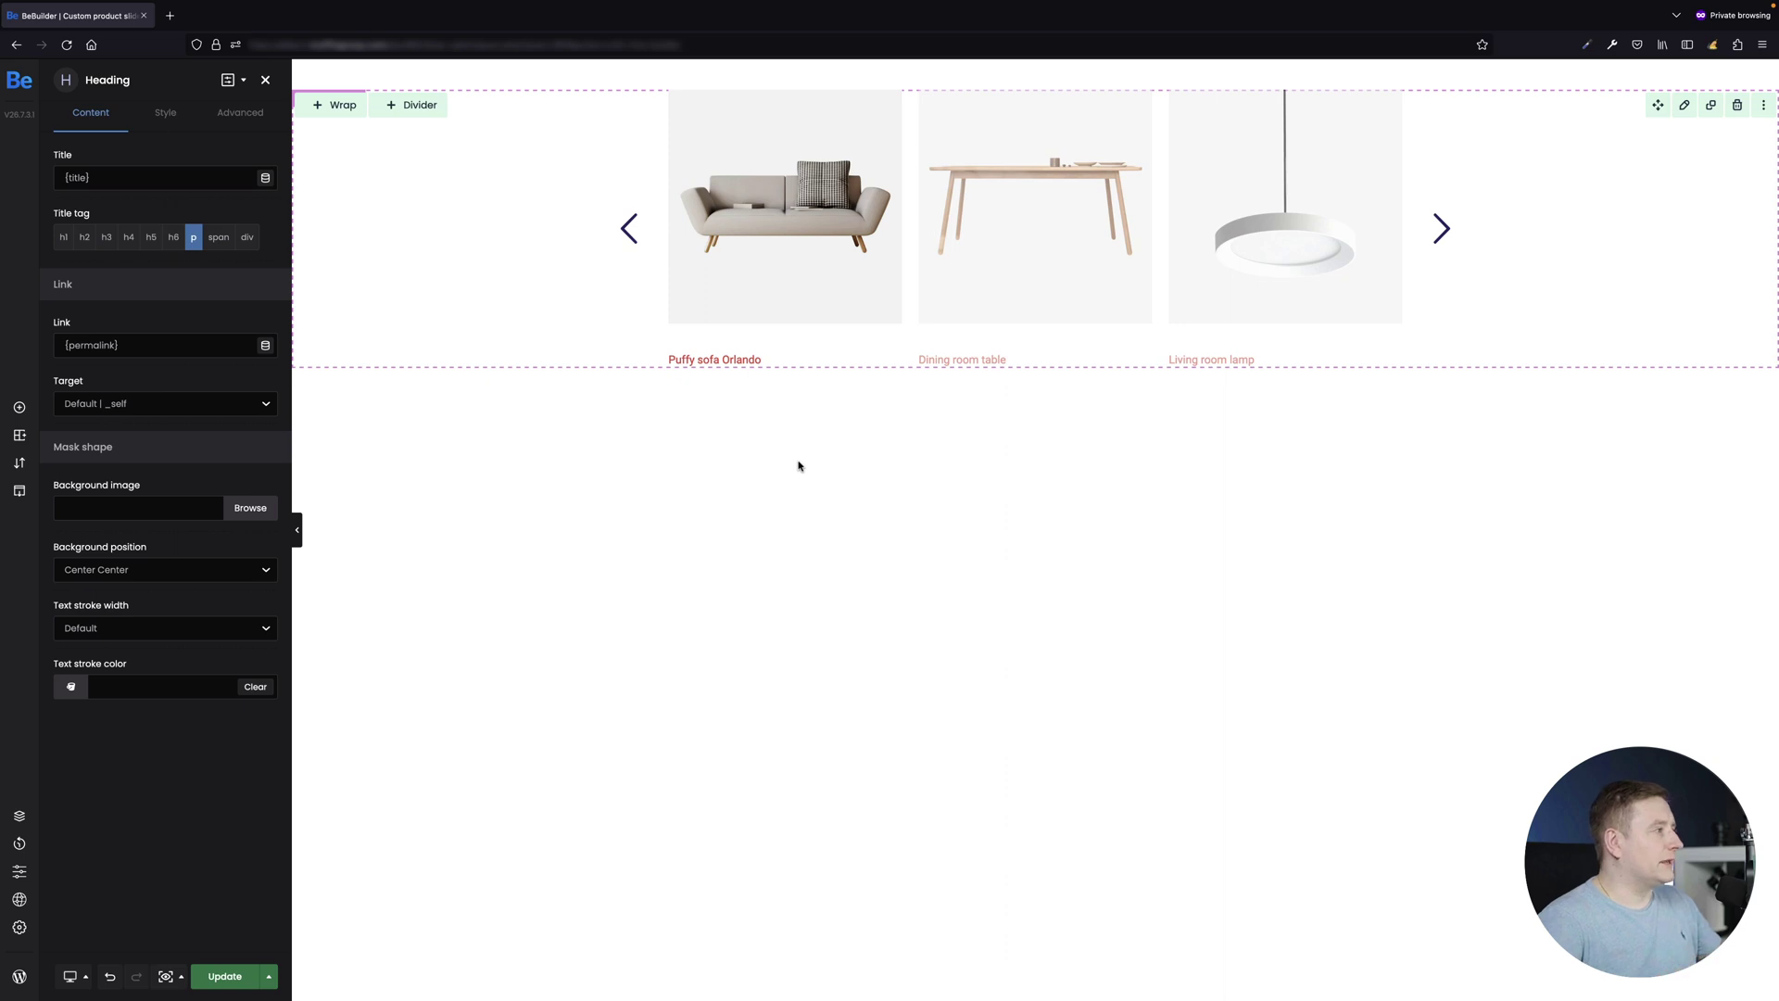
Step: Center the product heading's text and set its normal color to #433779
{"action": "left_click", "coordinate": [152, 115]}
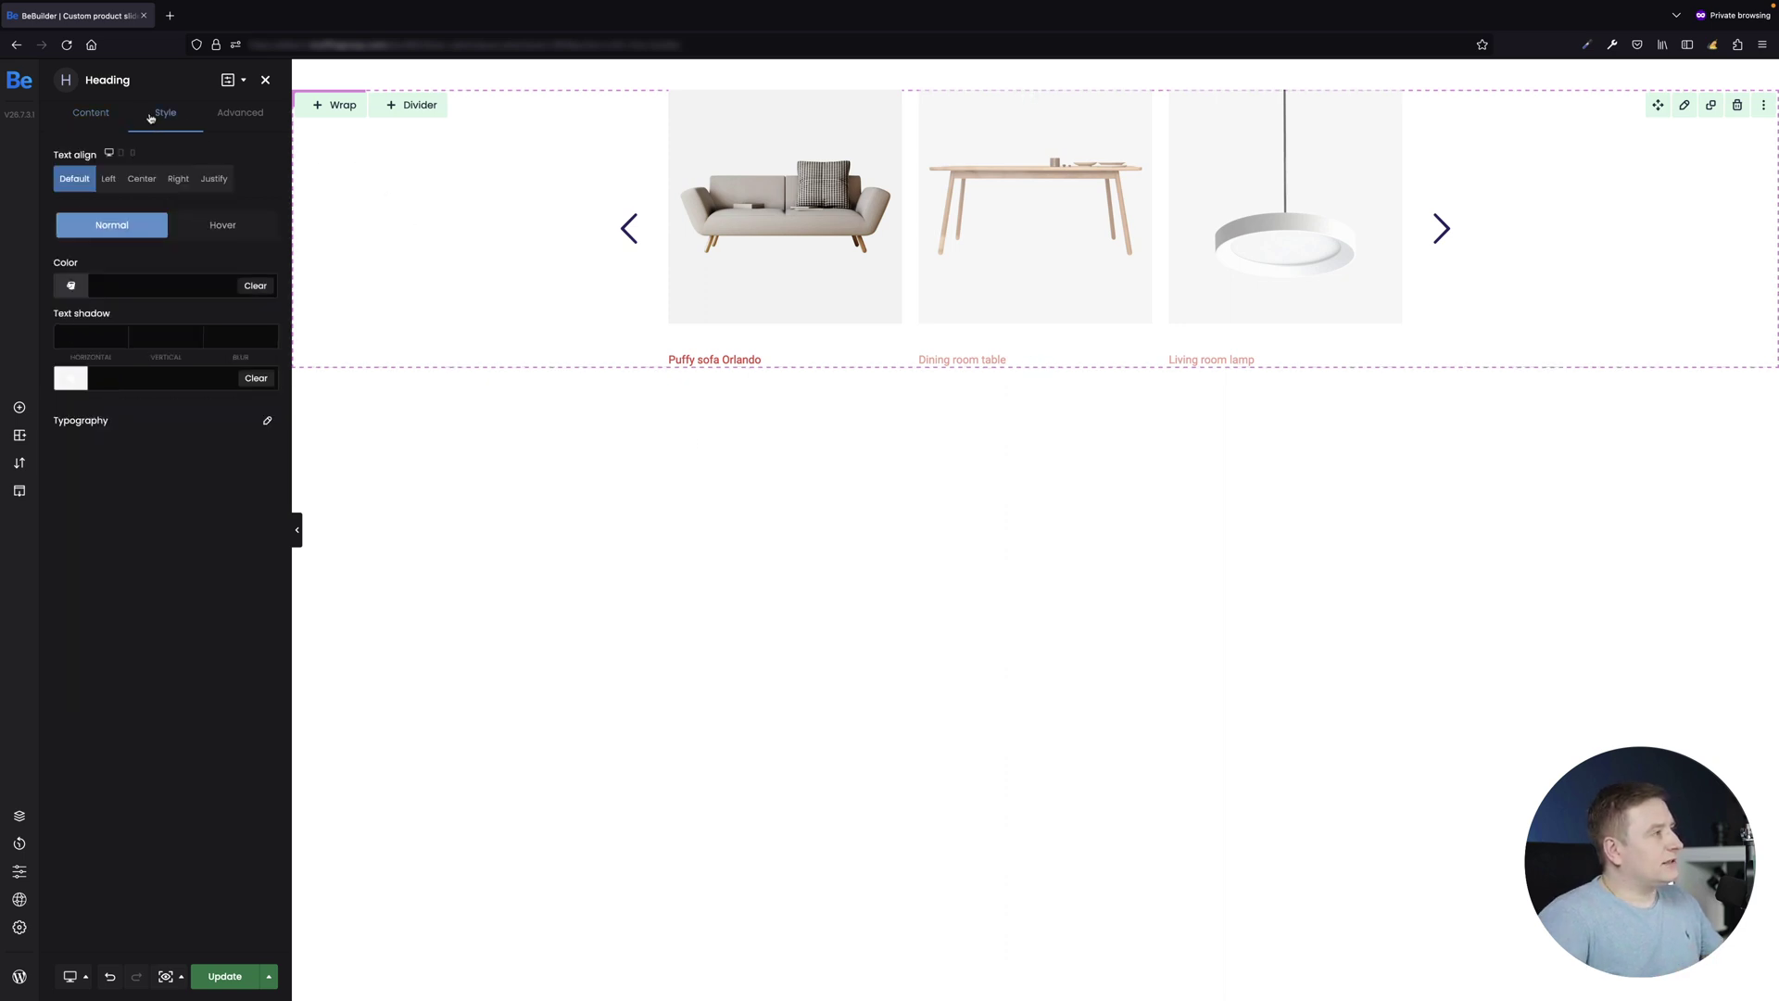
{"action": "left_click", "coordinate": [144, 180]}
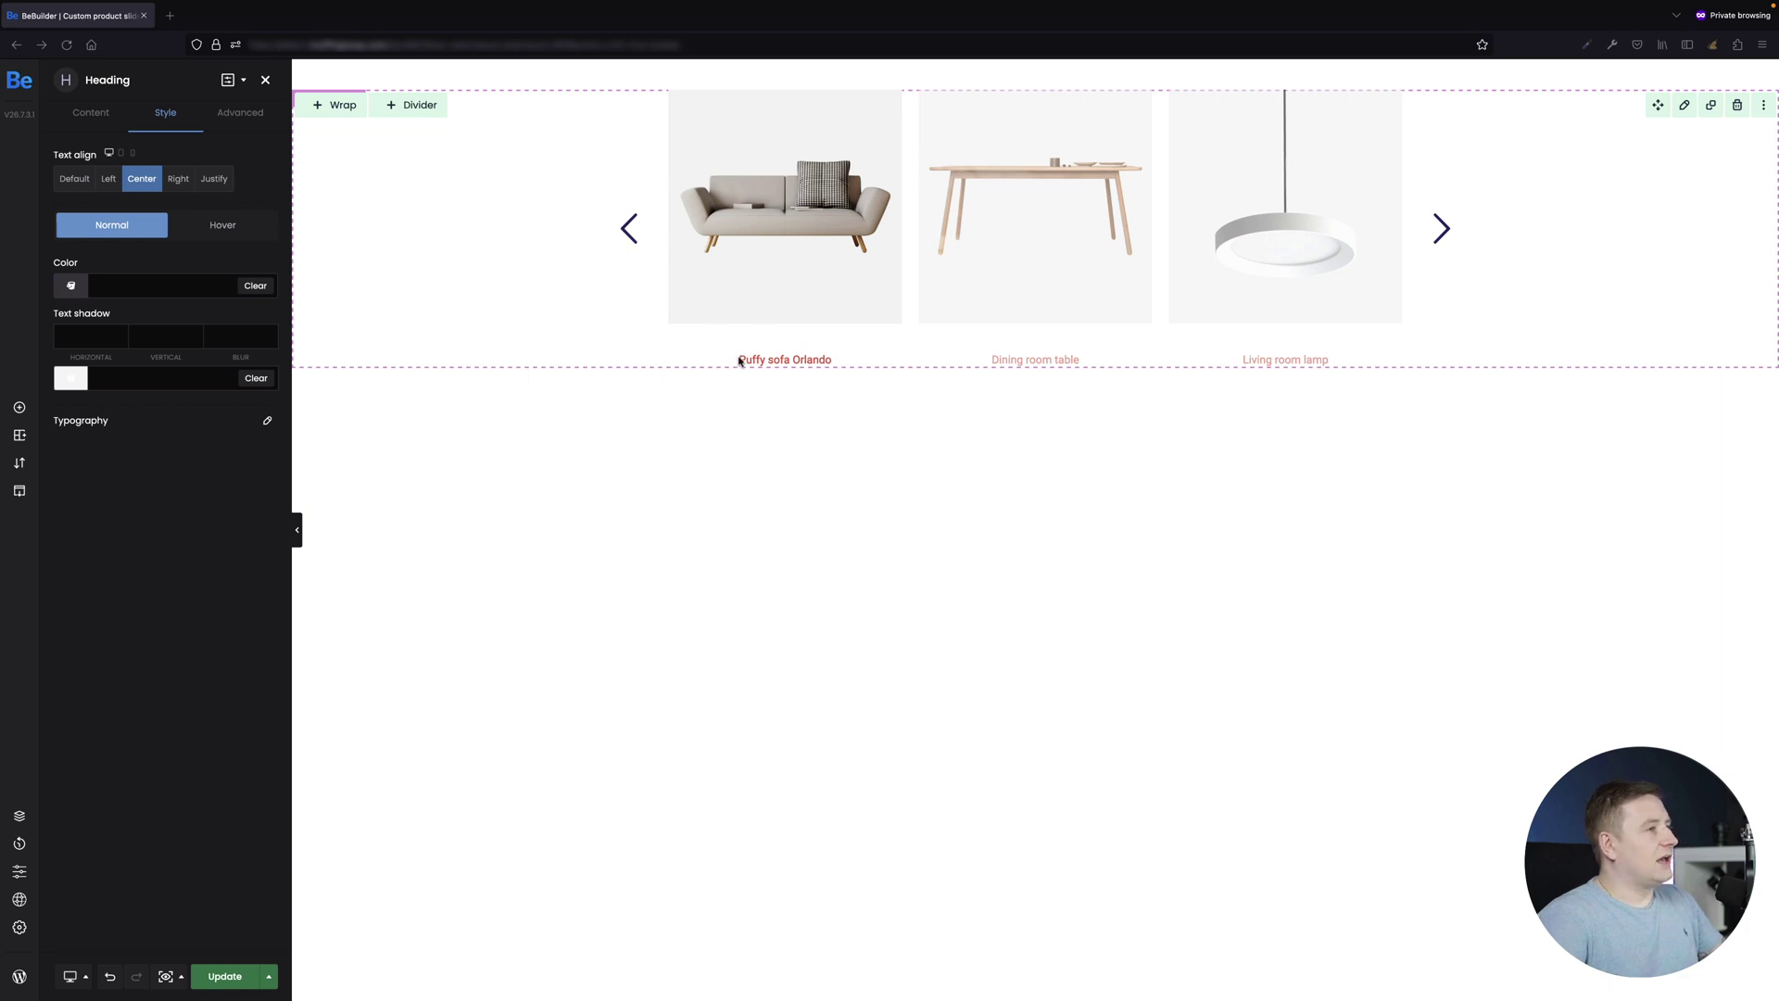
{"action": "left_click", "coordinate": [141, 283]}
{"action": "type", "text": "#433779"}
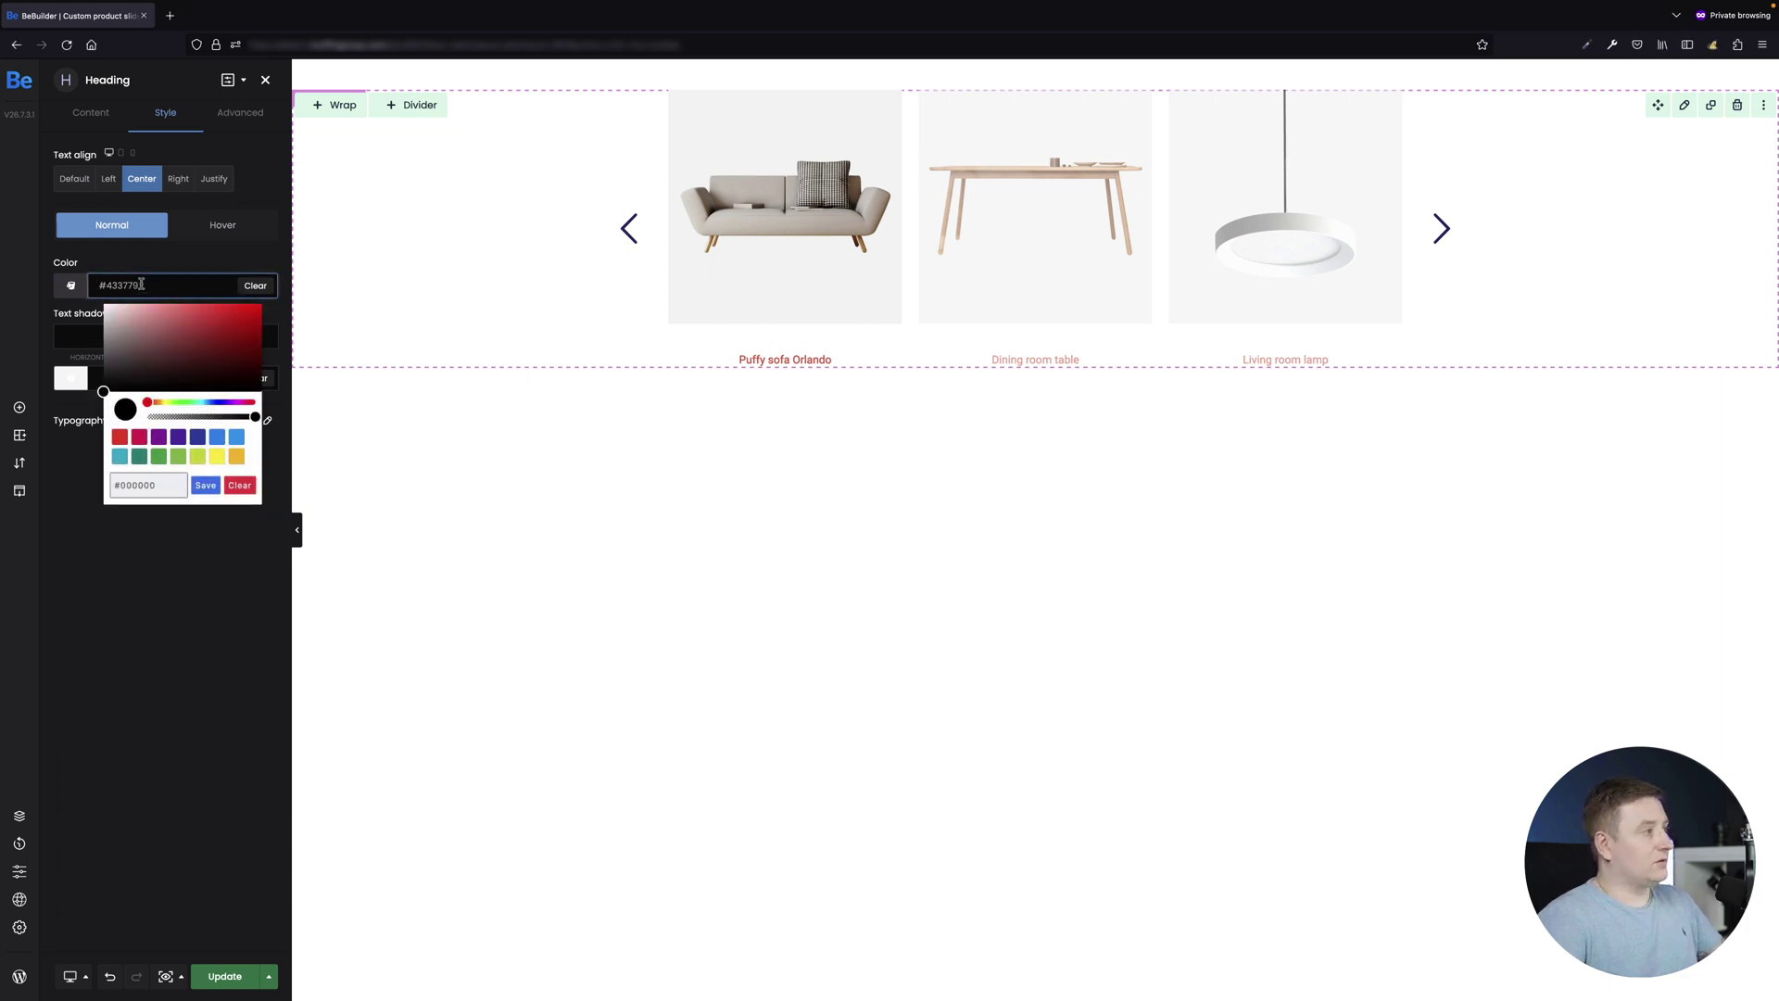
{"action": "left_click", "coordinate": [268, 252]}
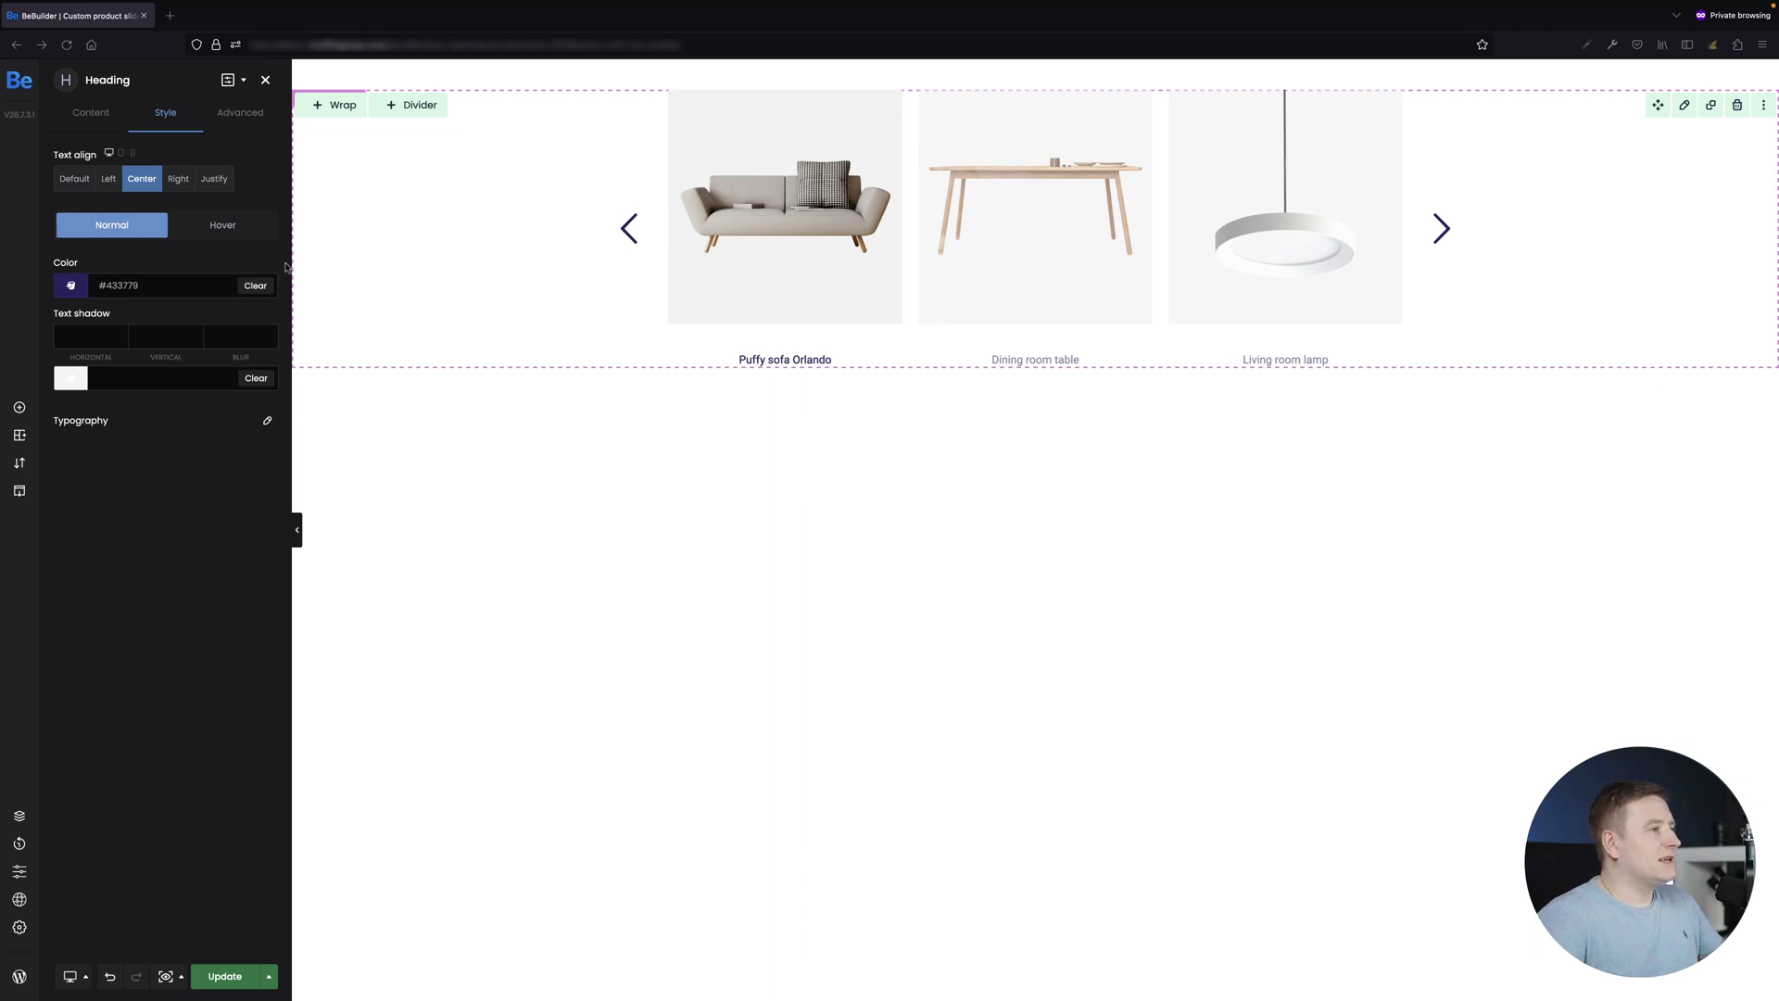
Step: Link the product image in the slider to the dynamic Product Link
{"action": "mouse_move", "coordinate": [838, 131]}
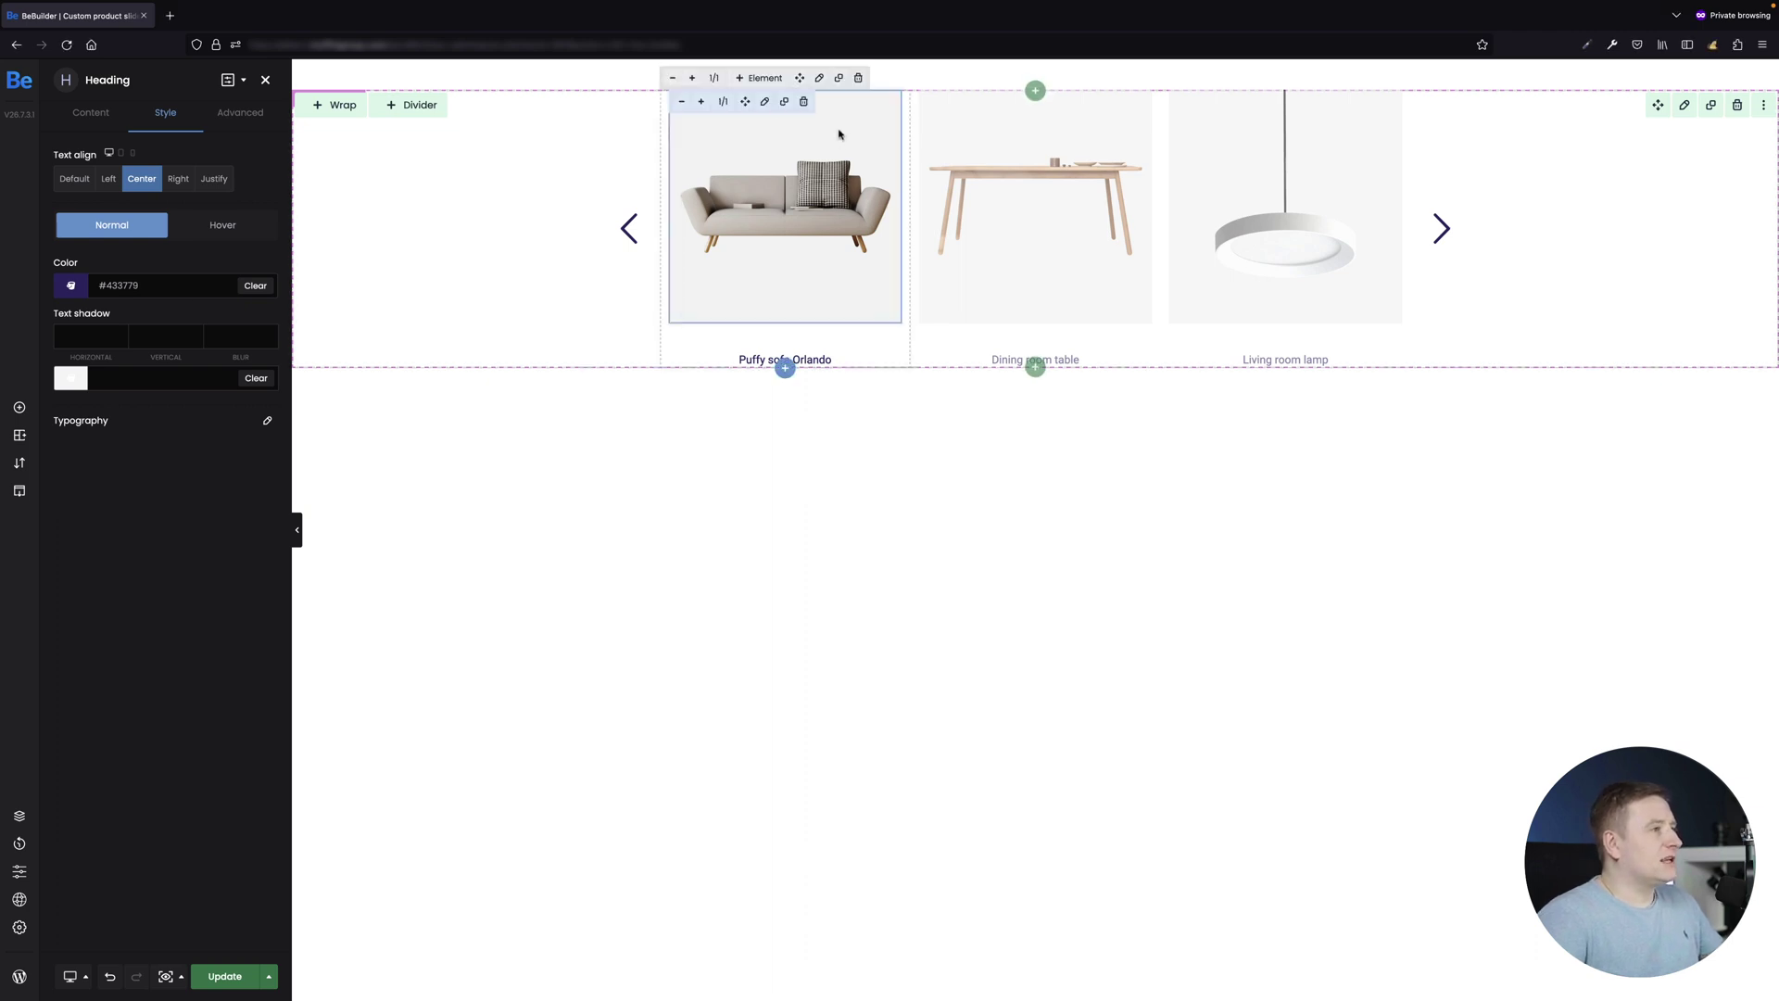
{"action": "left_click", "coordinate": [760, 103]}
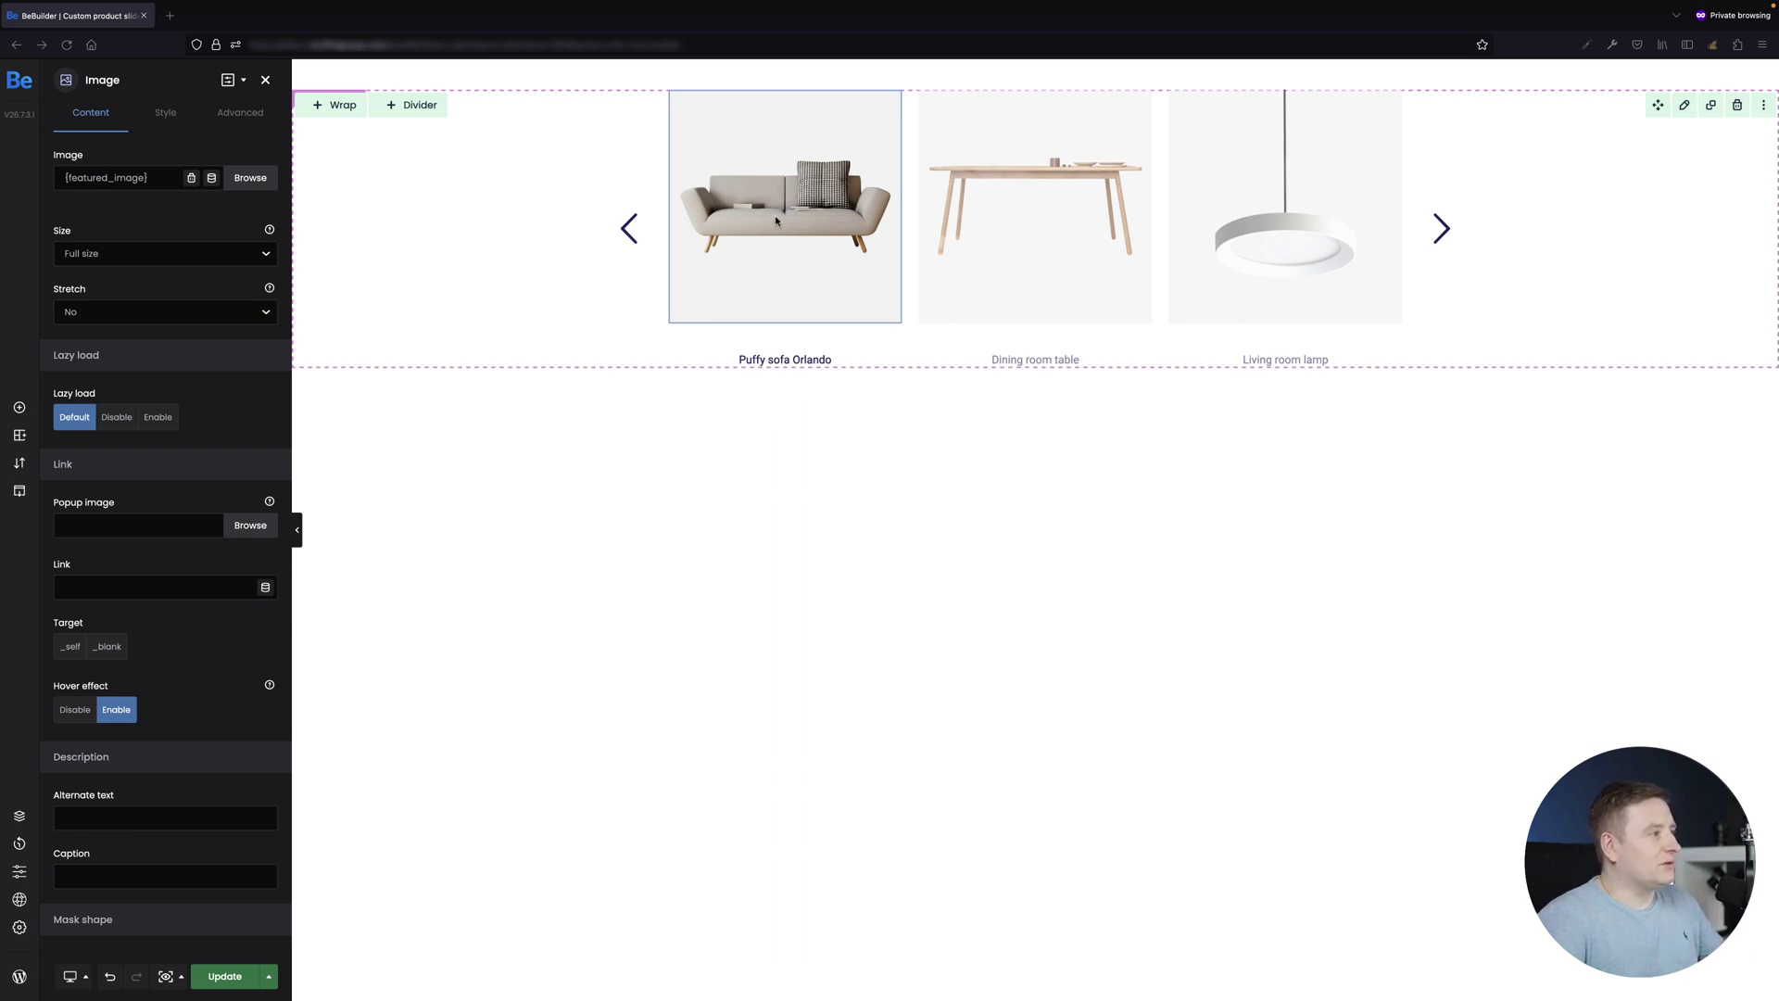
{"action": "left_click", "coordinate": [266, 589]}
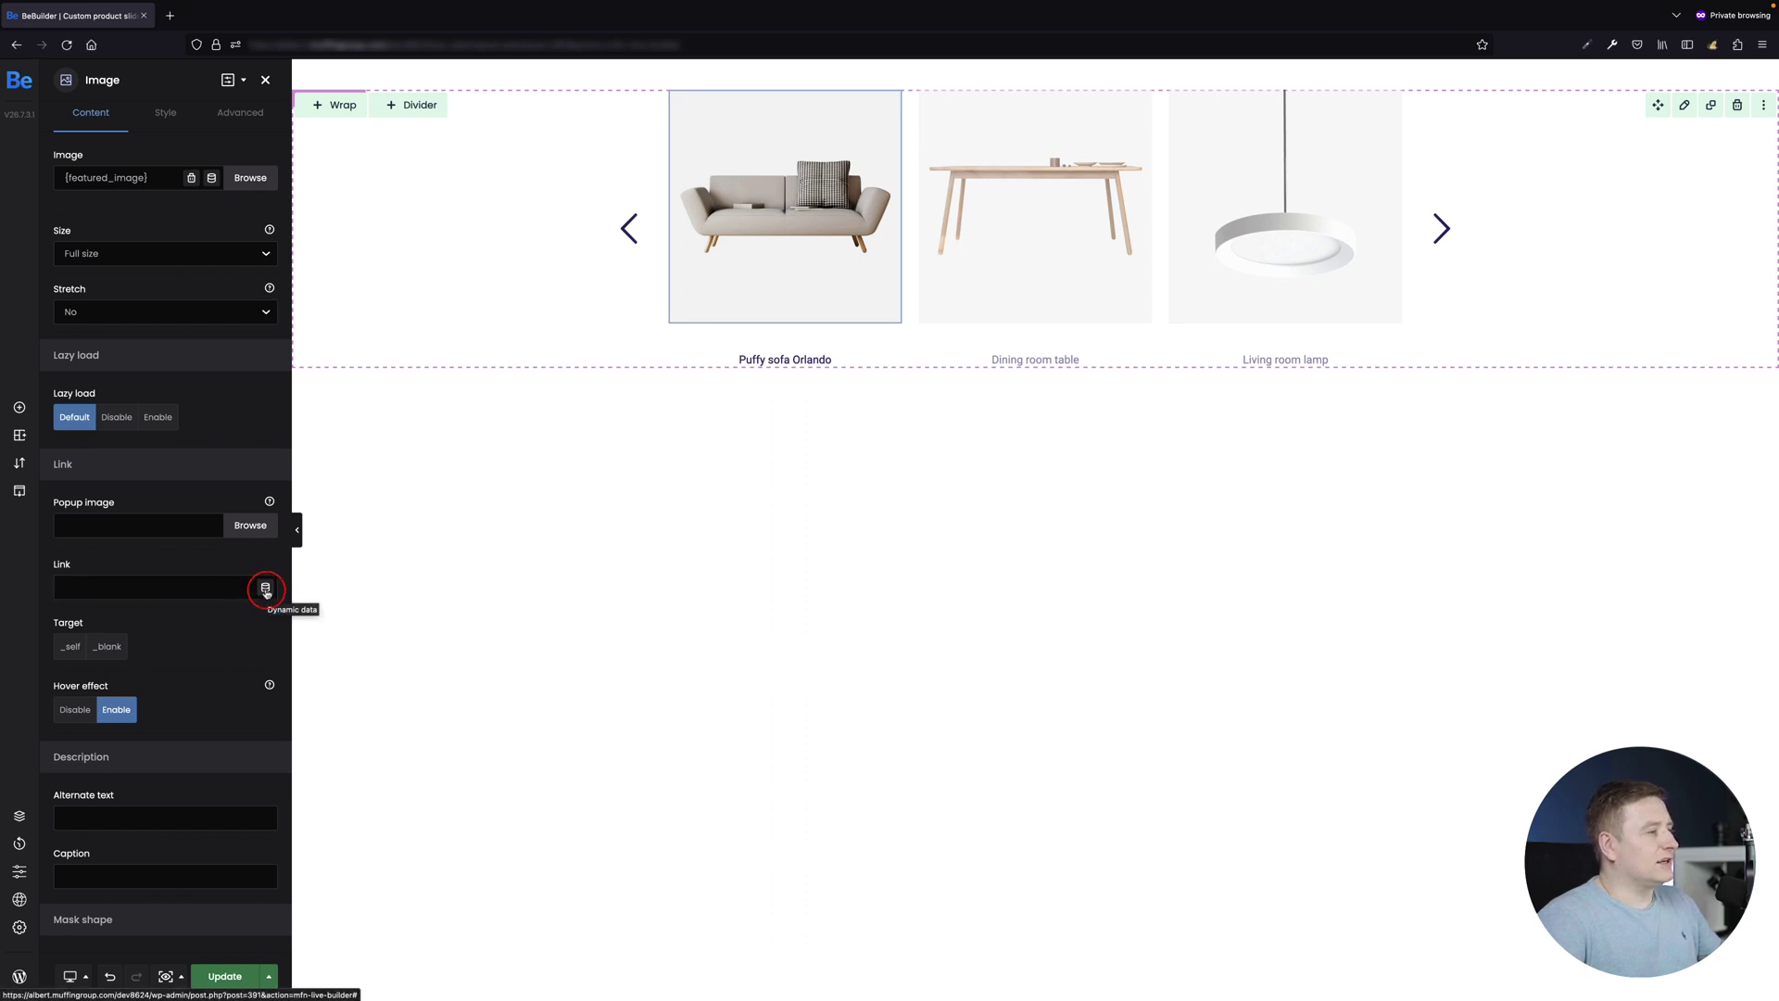
{"action": "left_click", "coordinate": [266, 590]}
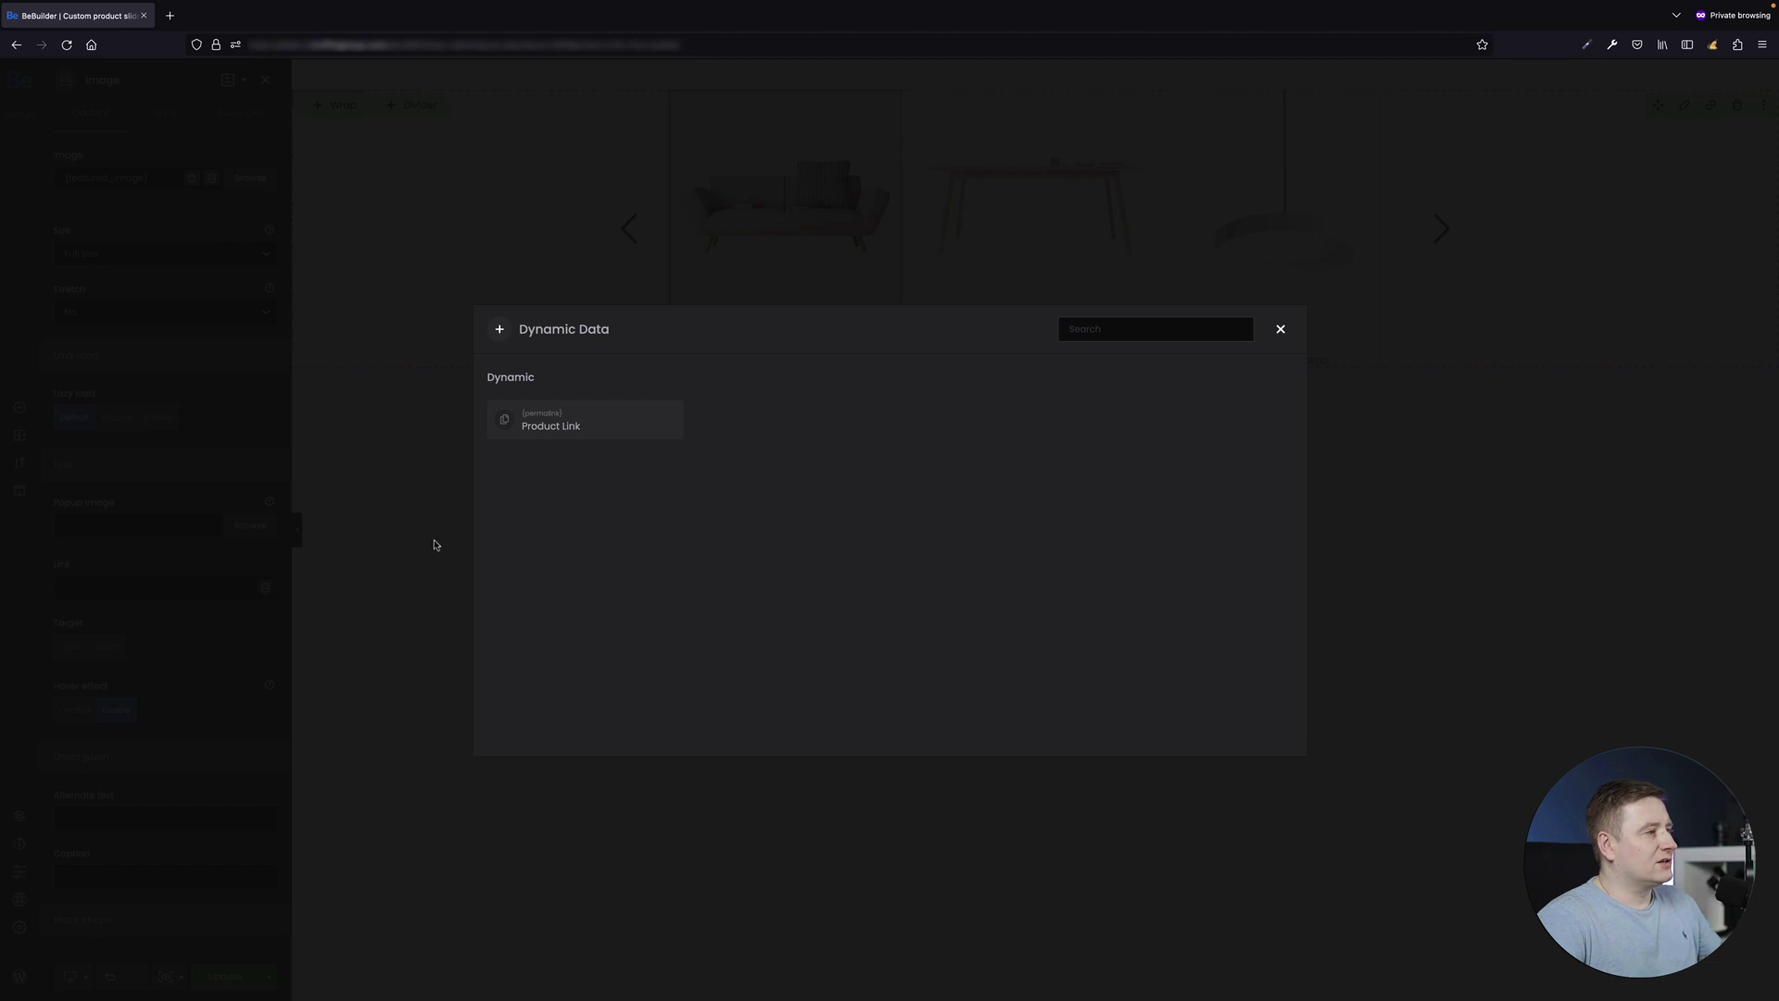
{"action": "left_click", "coordinate": [591, 436]}
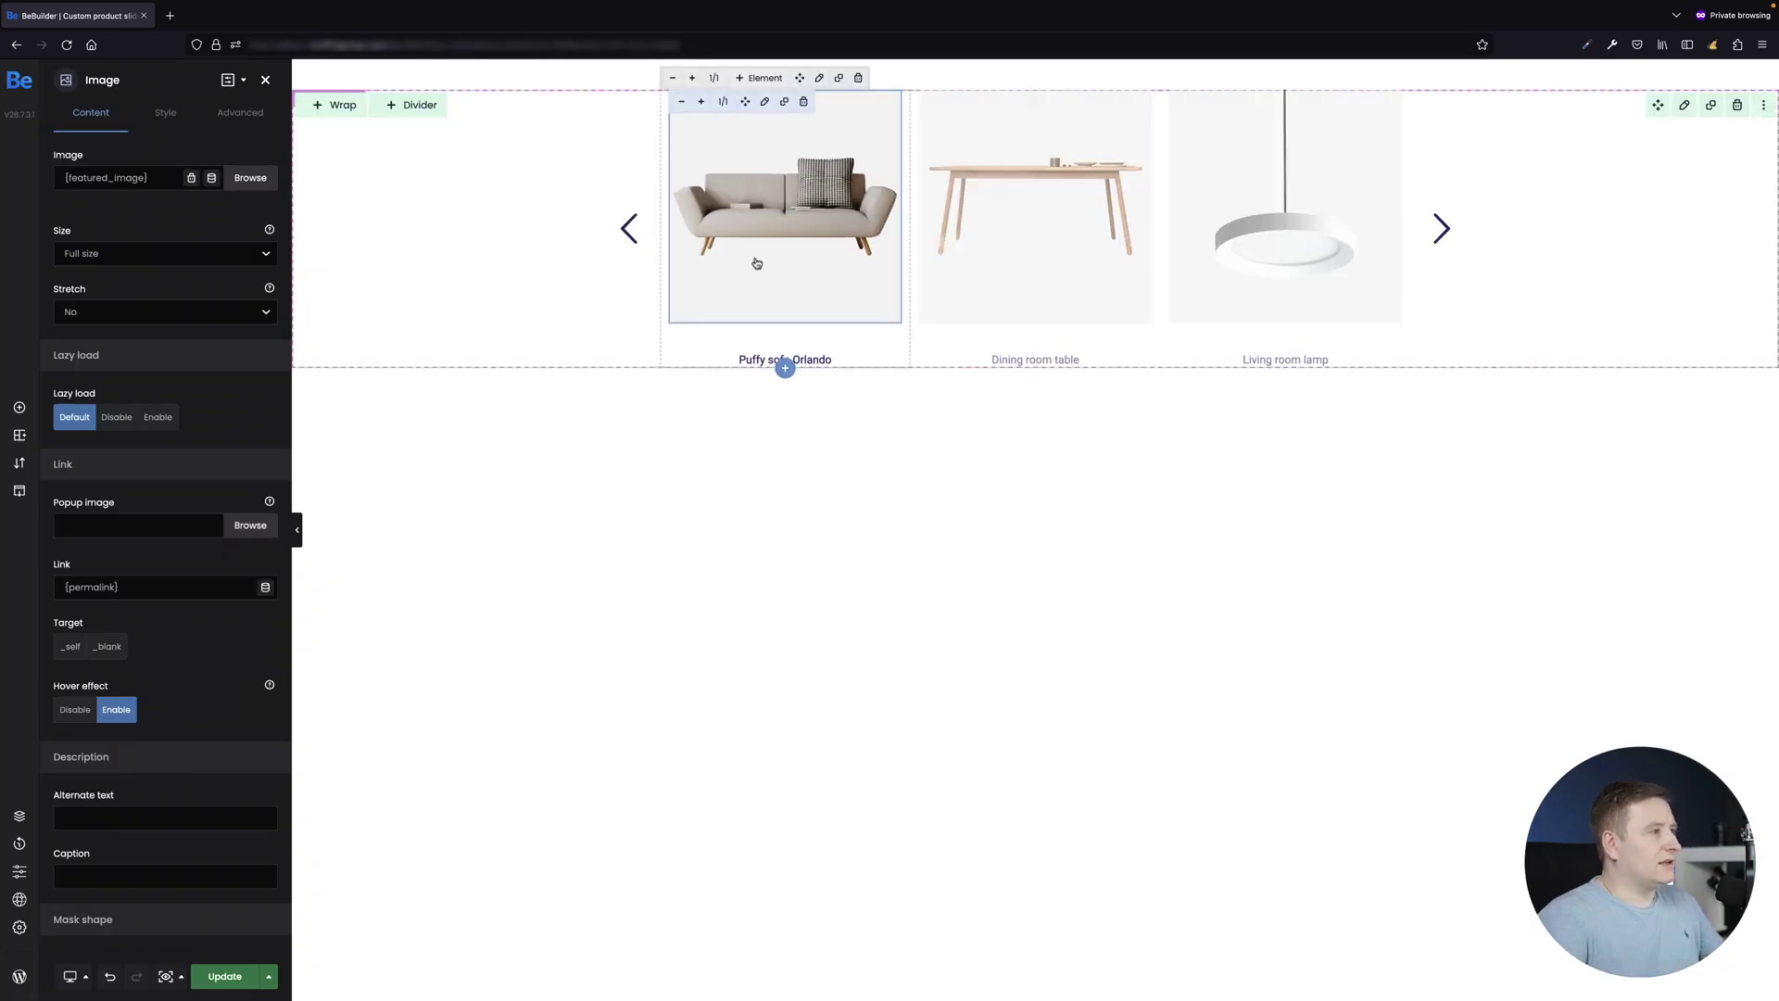
Step: Add another Heading element directly below the product title in the slider's wrap
{"action": "left_click", "coordinate": [21, 407]}
{"action": "key", "text": "BackSpace"}
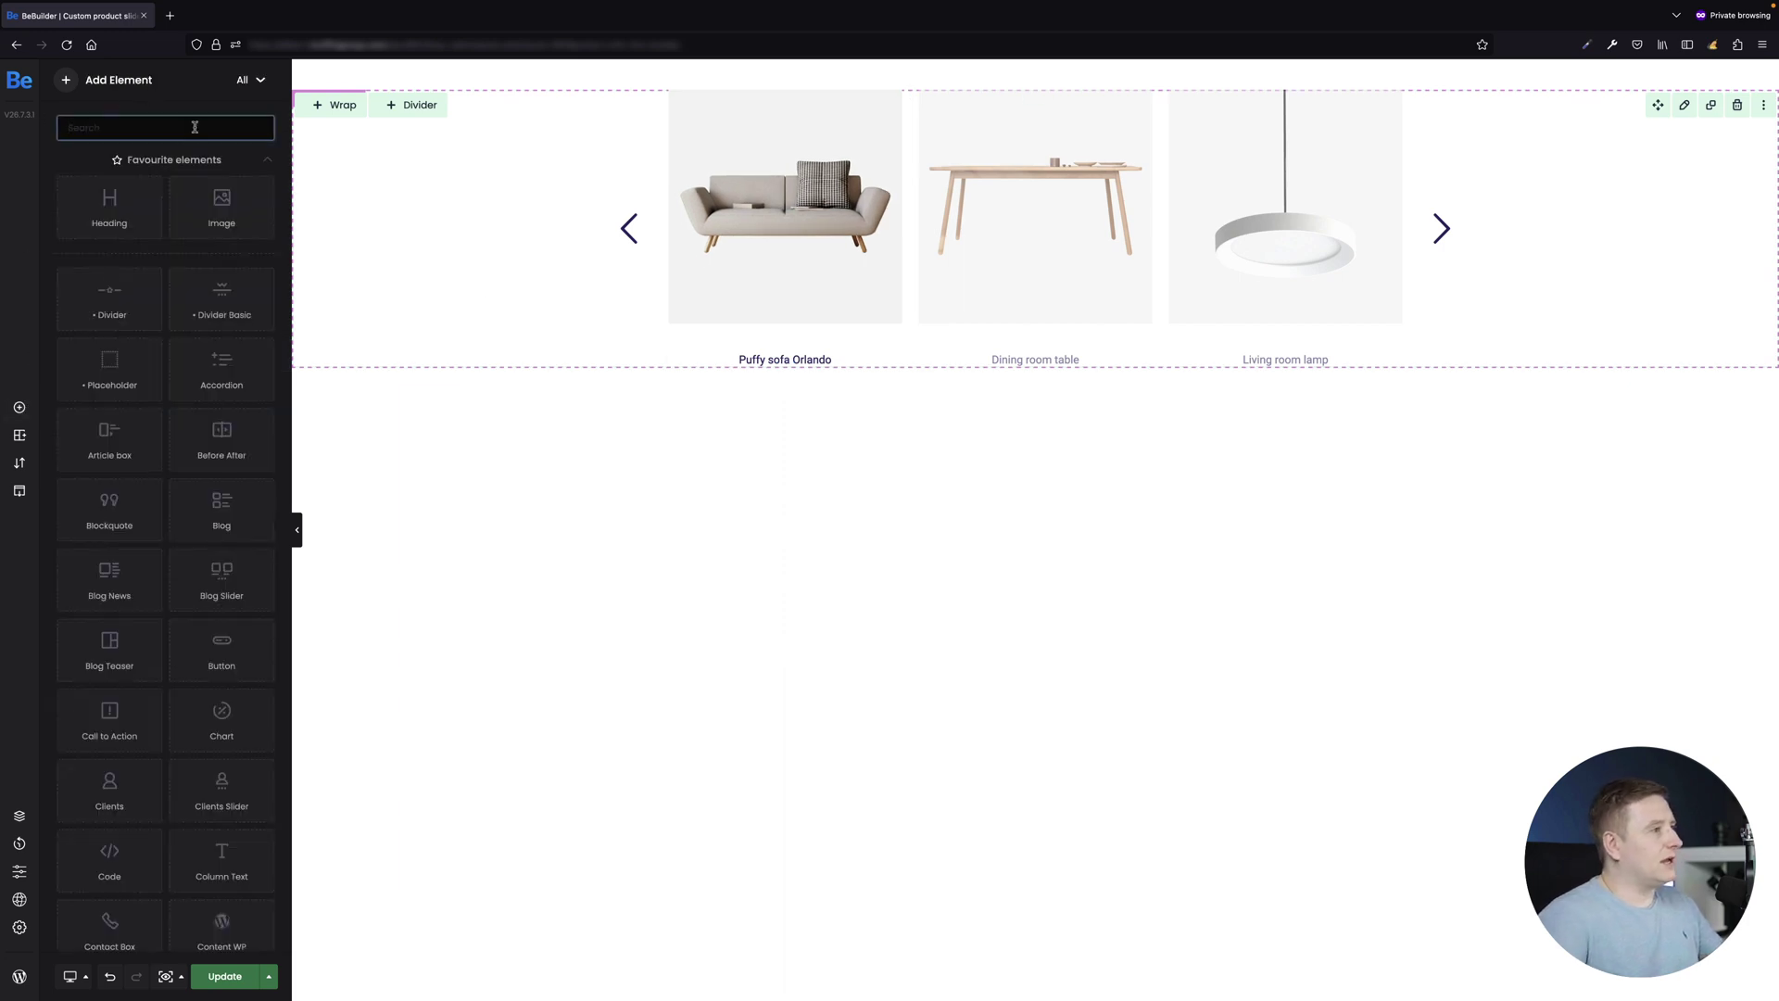
{"action": "type", "text": "head"}
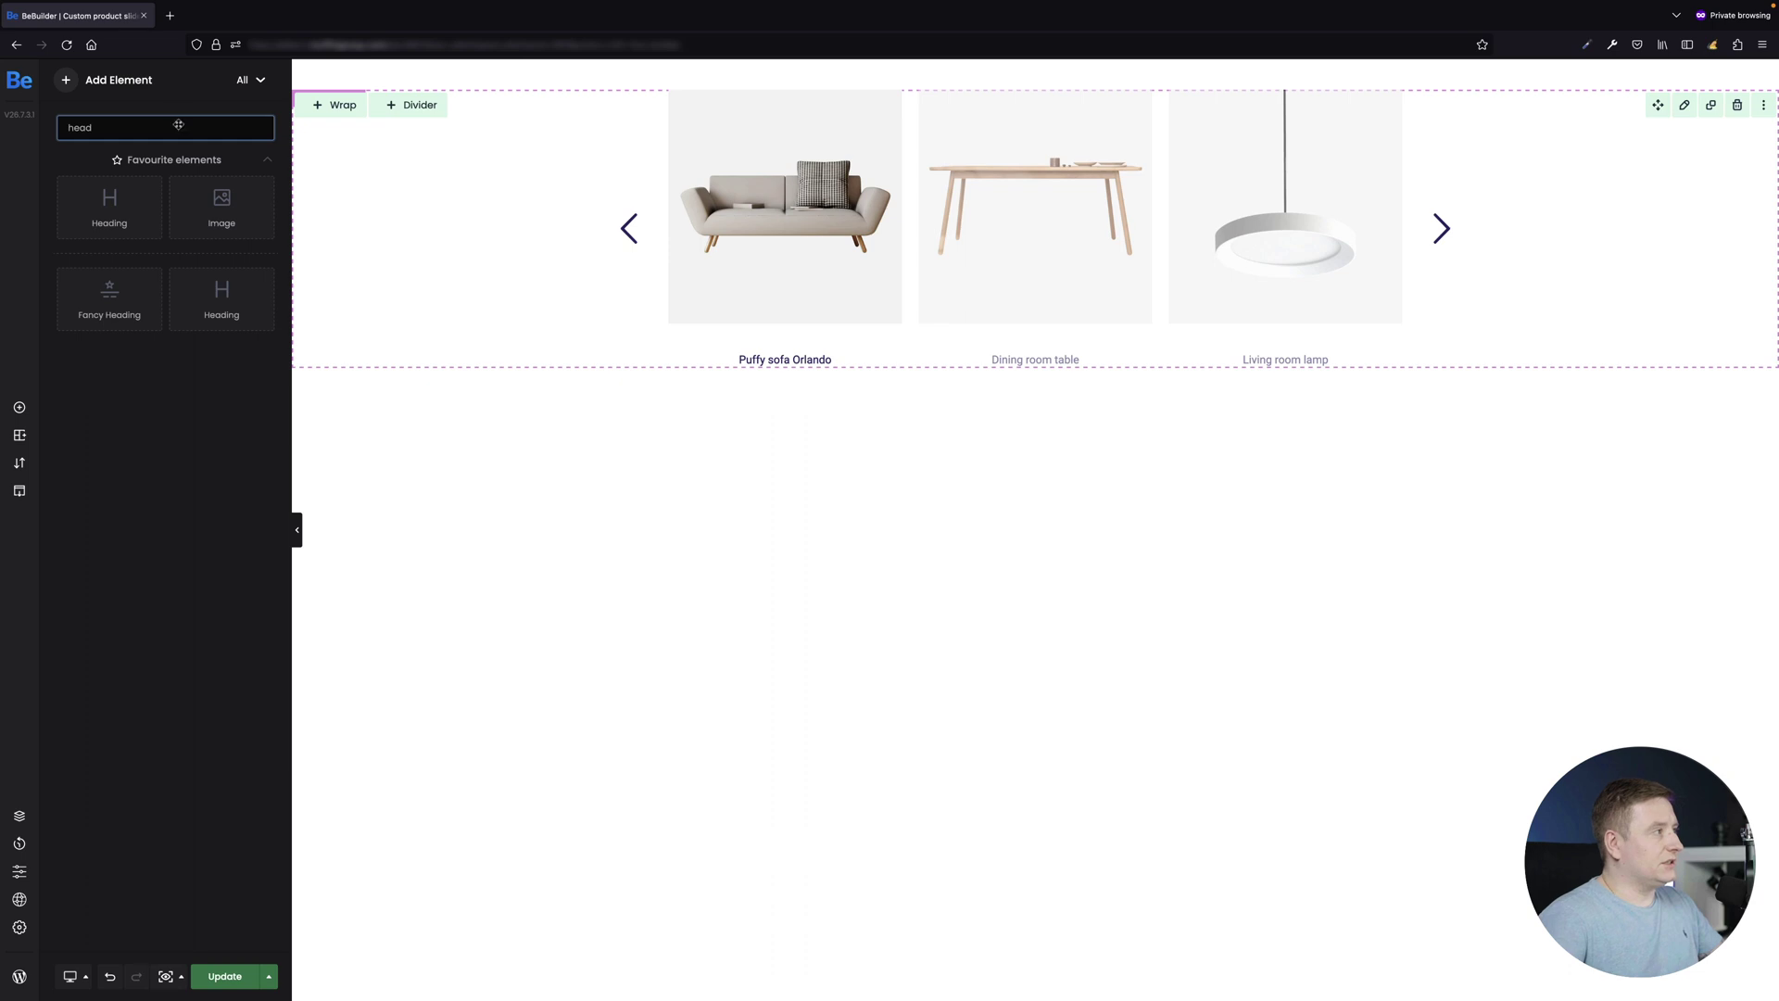
{"action": "left_click_drag", "start_coordinate": [125, 209], "coordinate": [768, 394]}
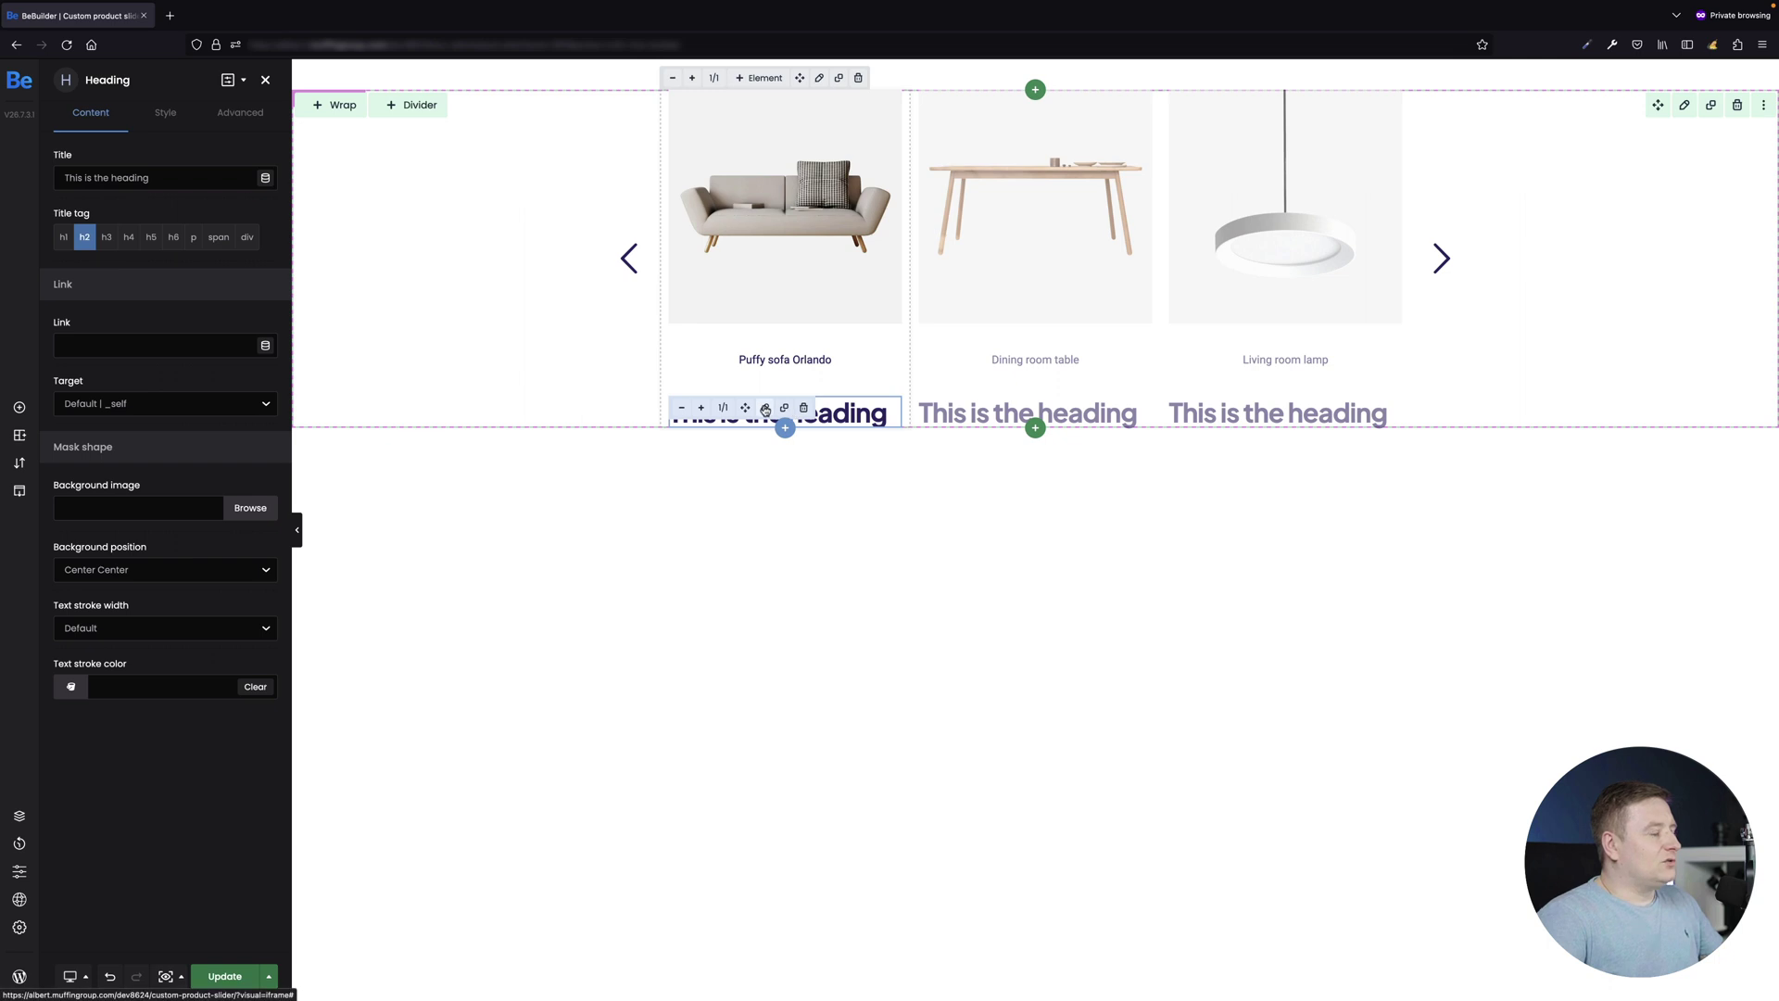
Step: Replace the new Heading's placeholder title with the dynamic Product Price data
{"action": "left_click", "coordinate": [201, 177]}
{"action": "key", "text": "ctrl+a"}
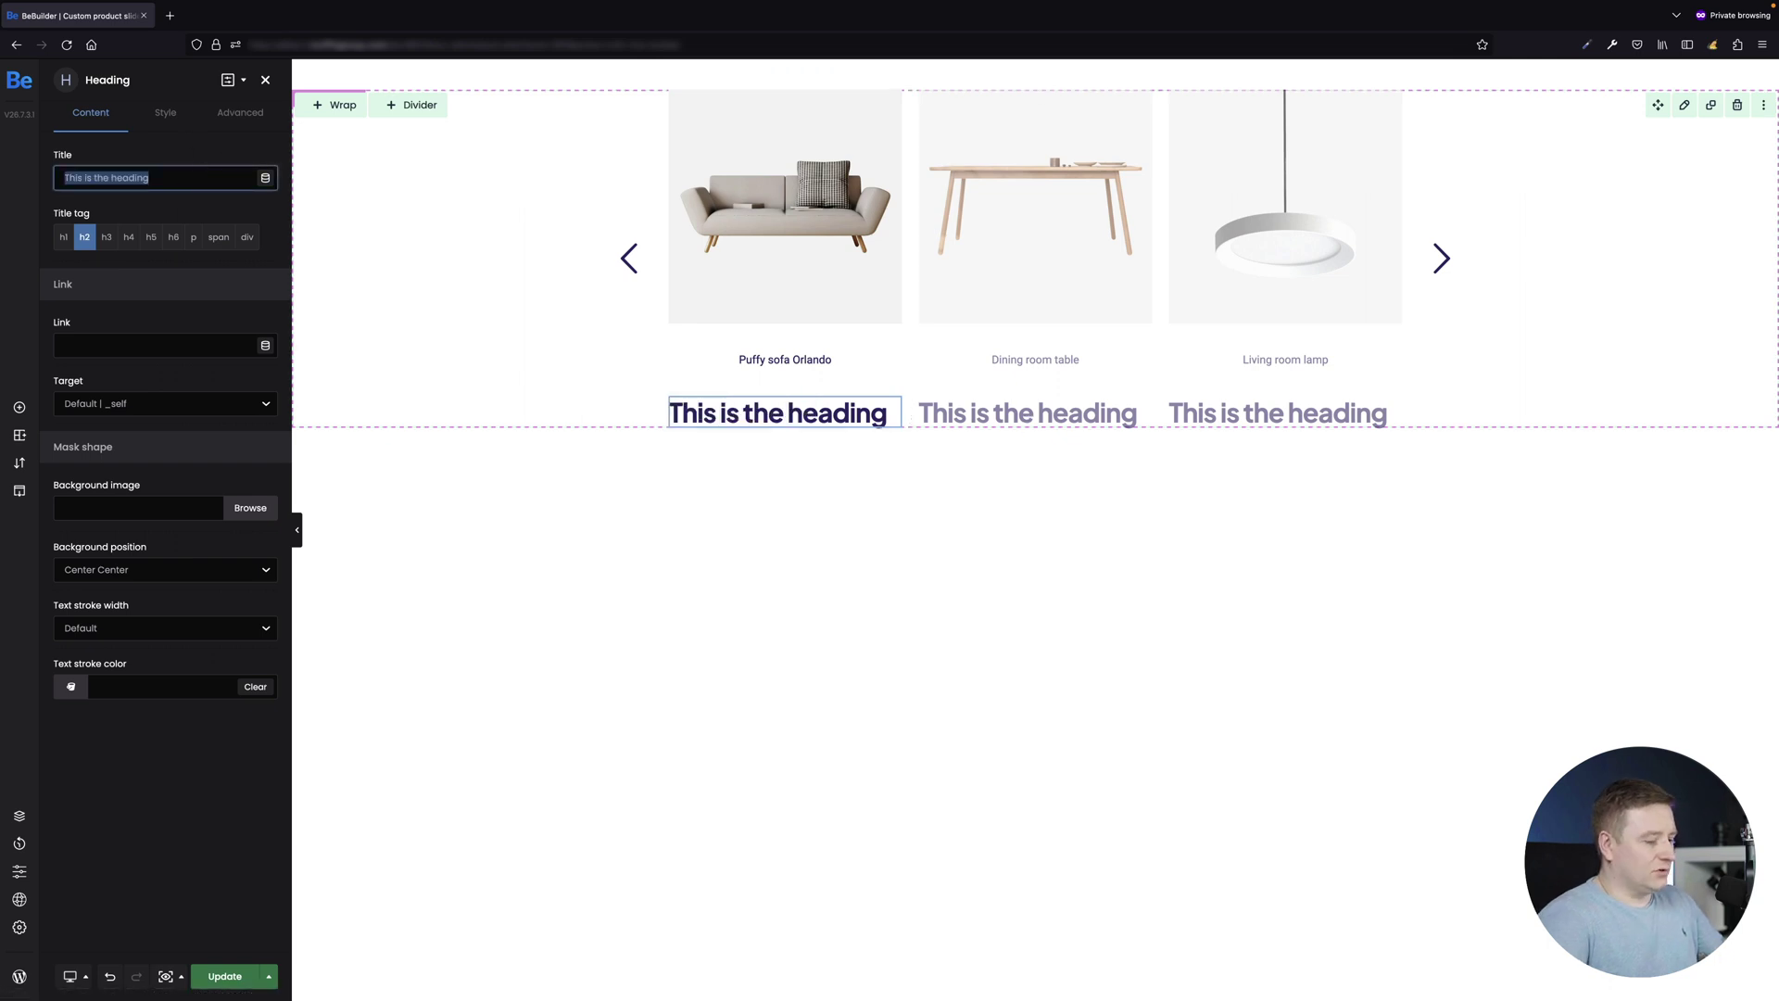
{"action": "key", "text": "BackSpace"}
{"action": "left_click", "coordinate": [264, 179]}
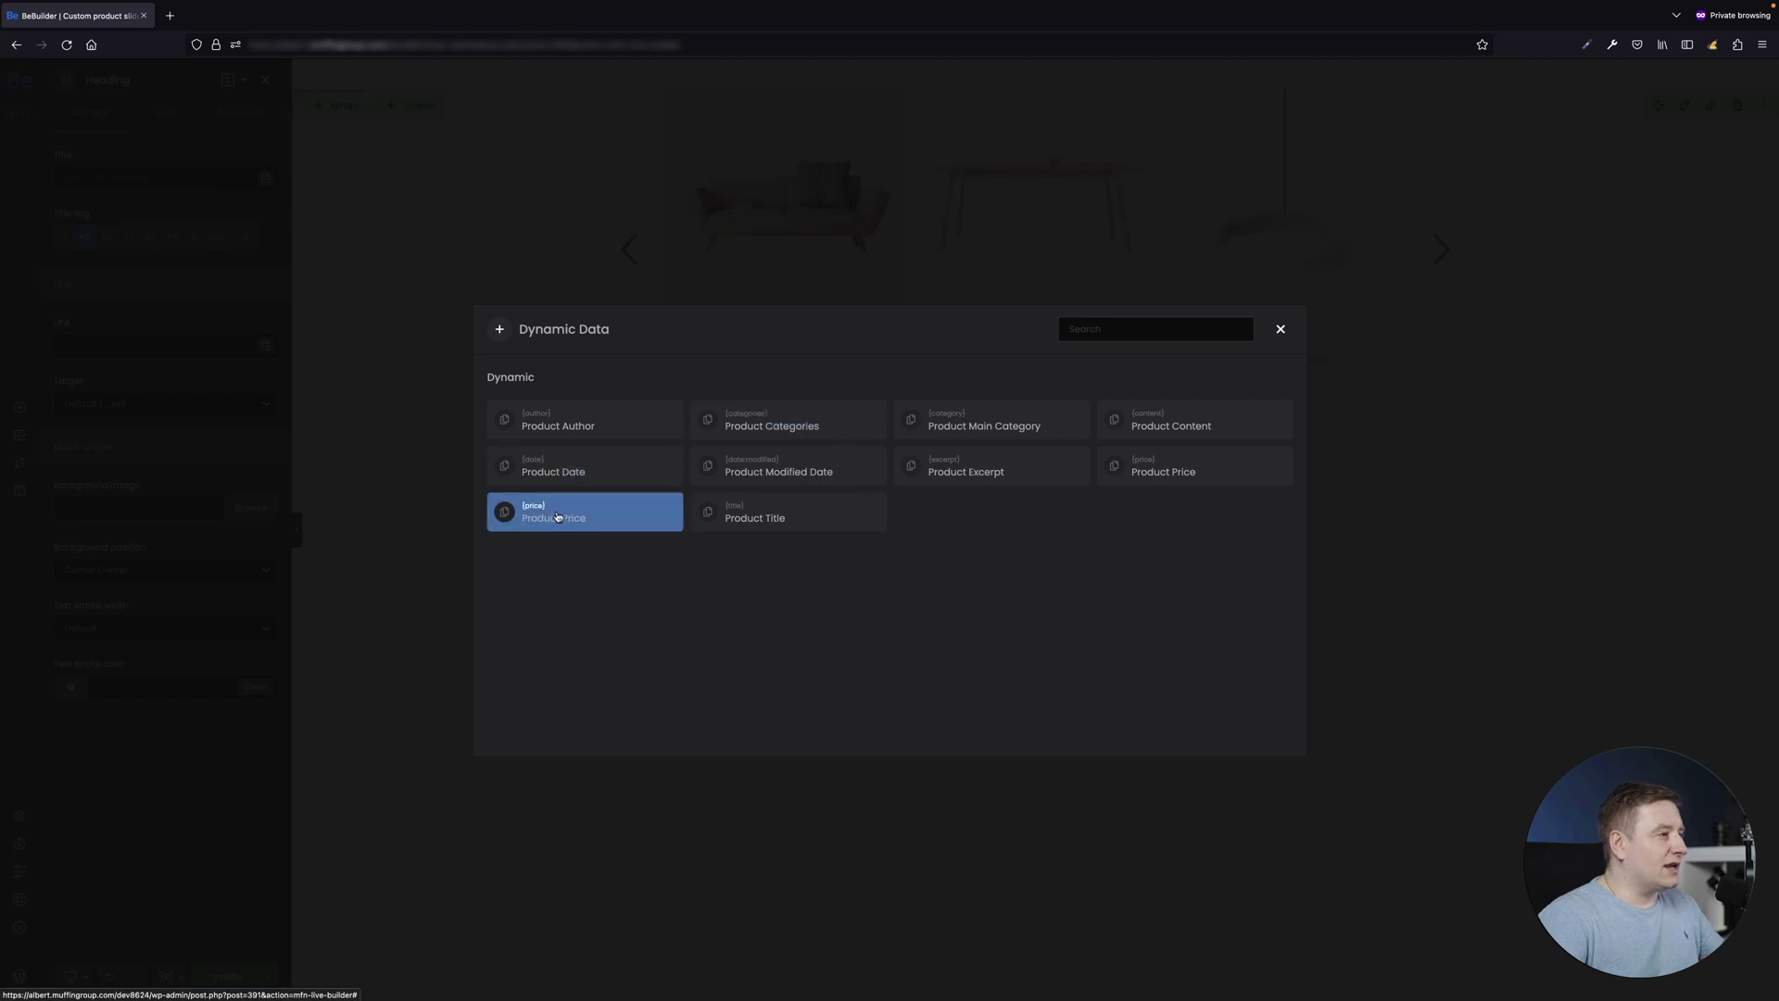
{"action": "left_click", "coordinate": [588, 517]}
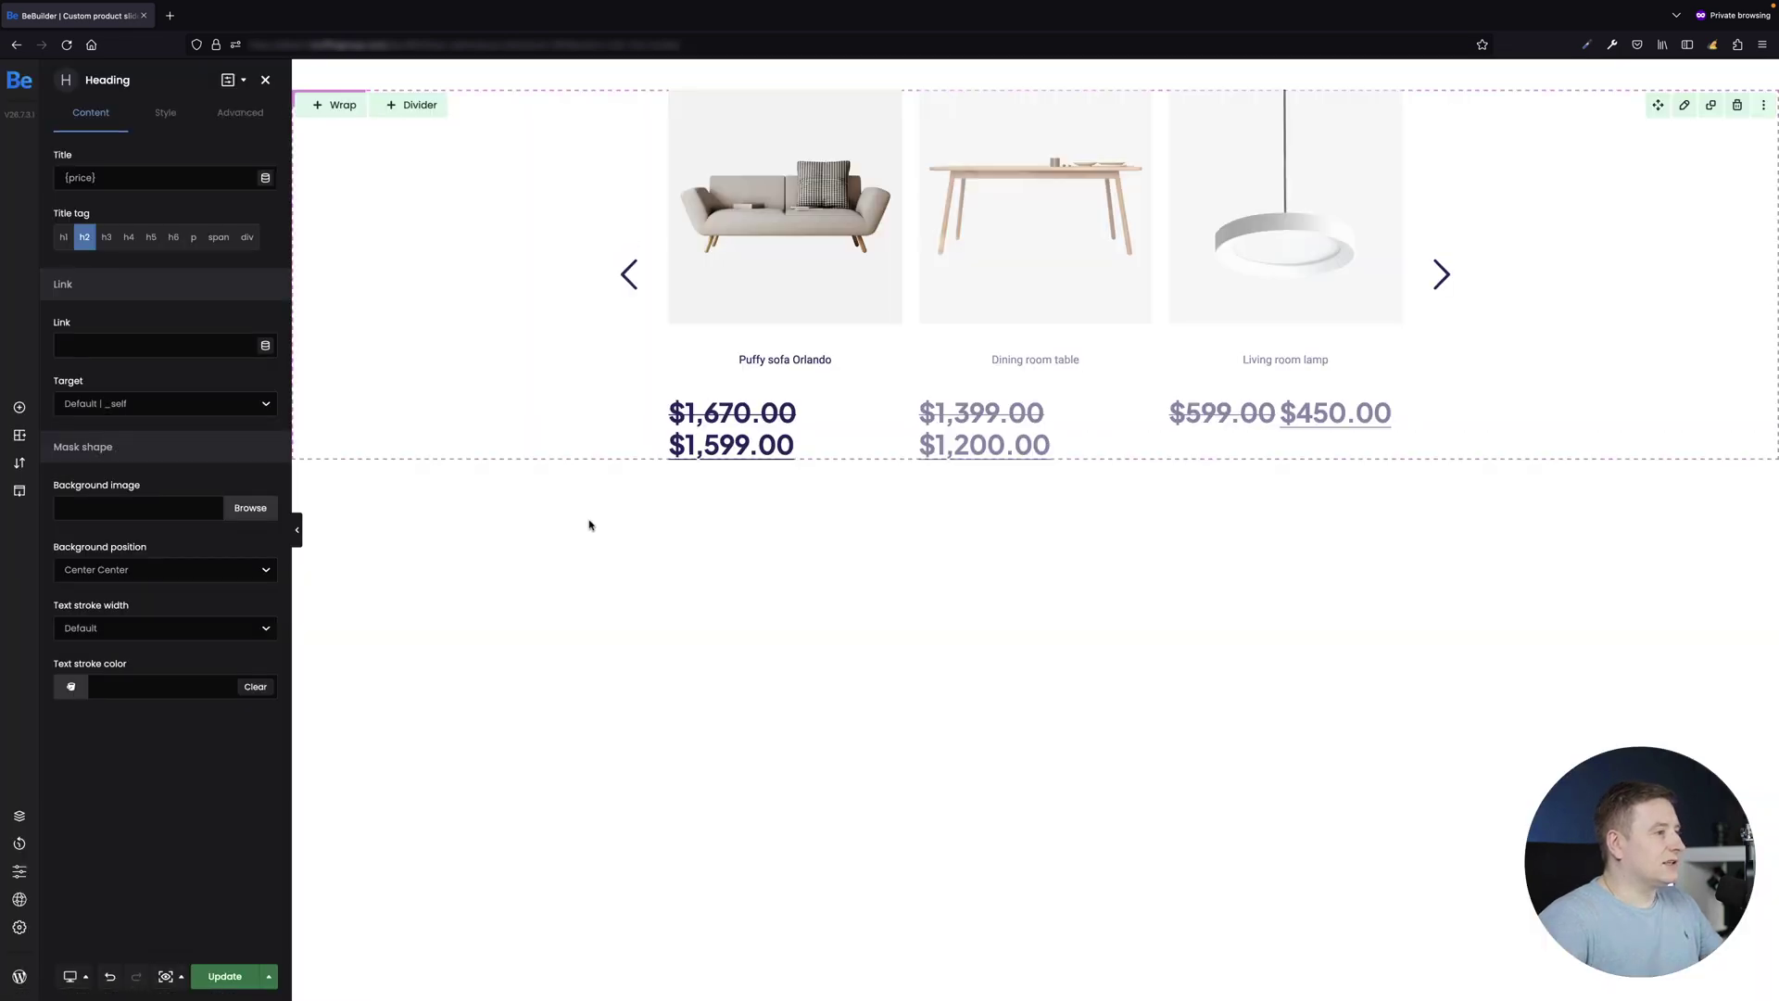
Step: Set the price heading's title tag to p and center its text
{"action": "mouse_move", "coordinate": [782, 453]}
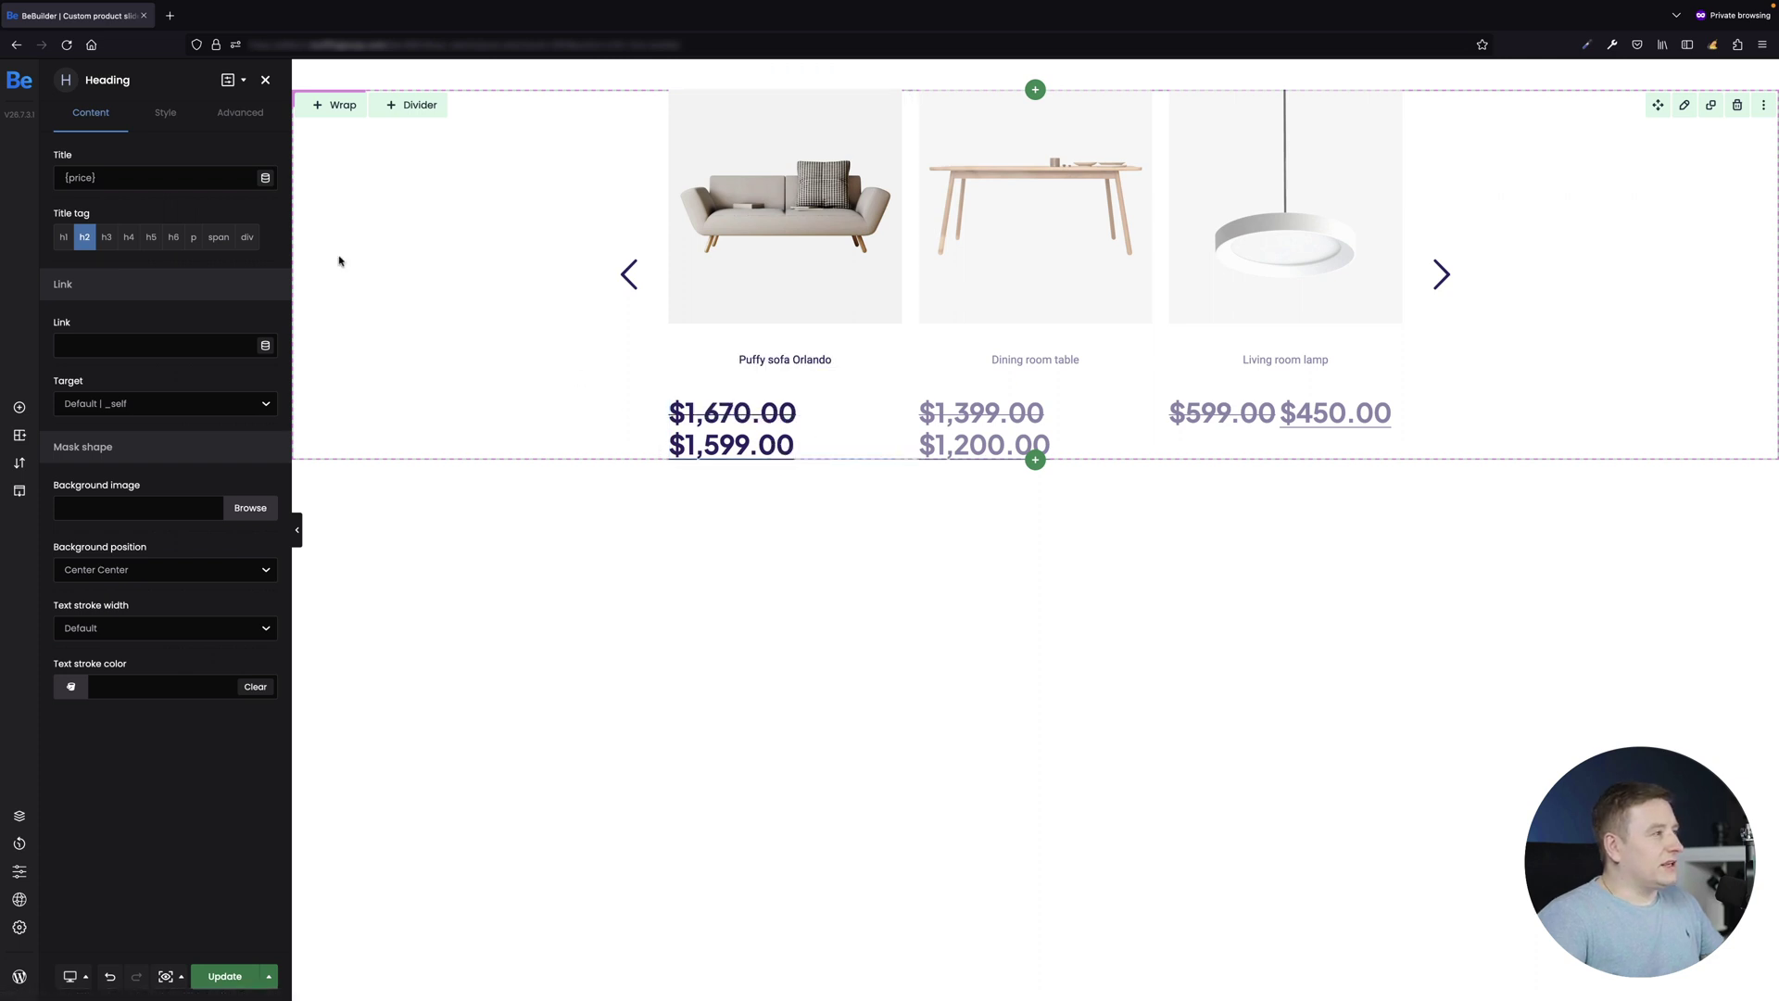
{"action": "left_click", "coordinate": [192, 238]}
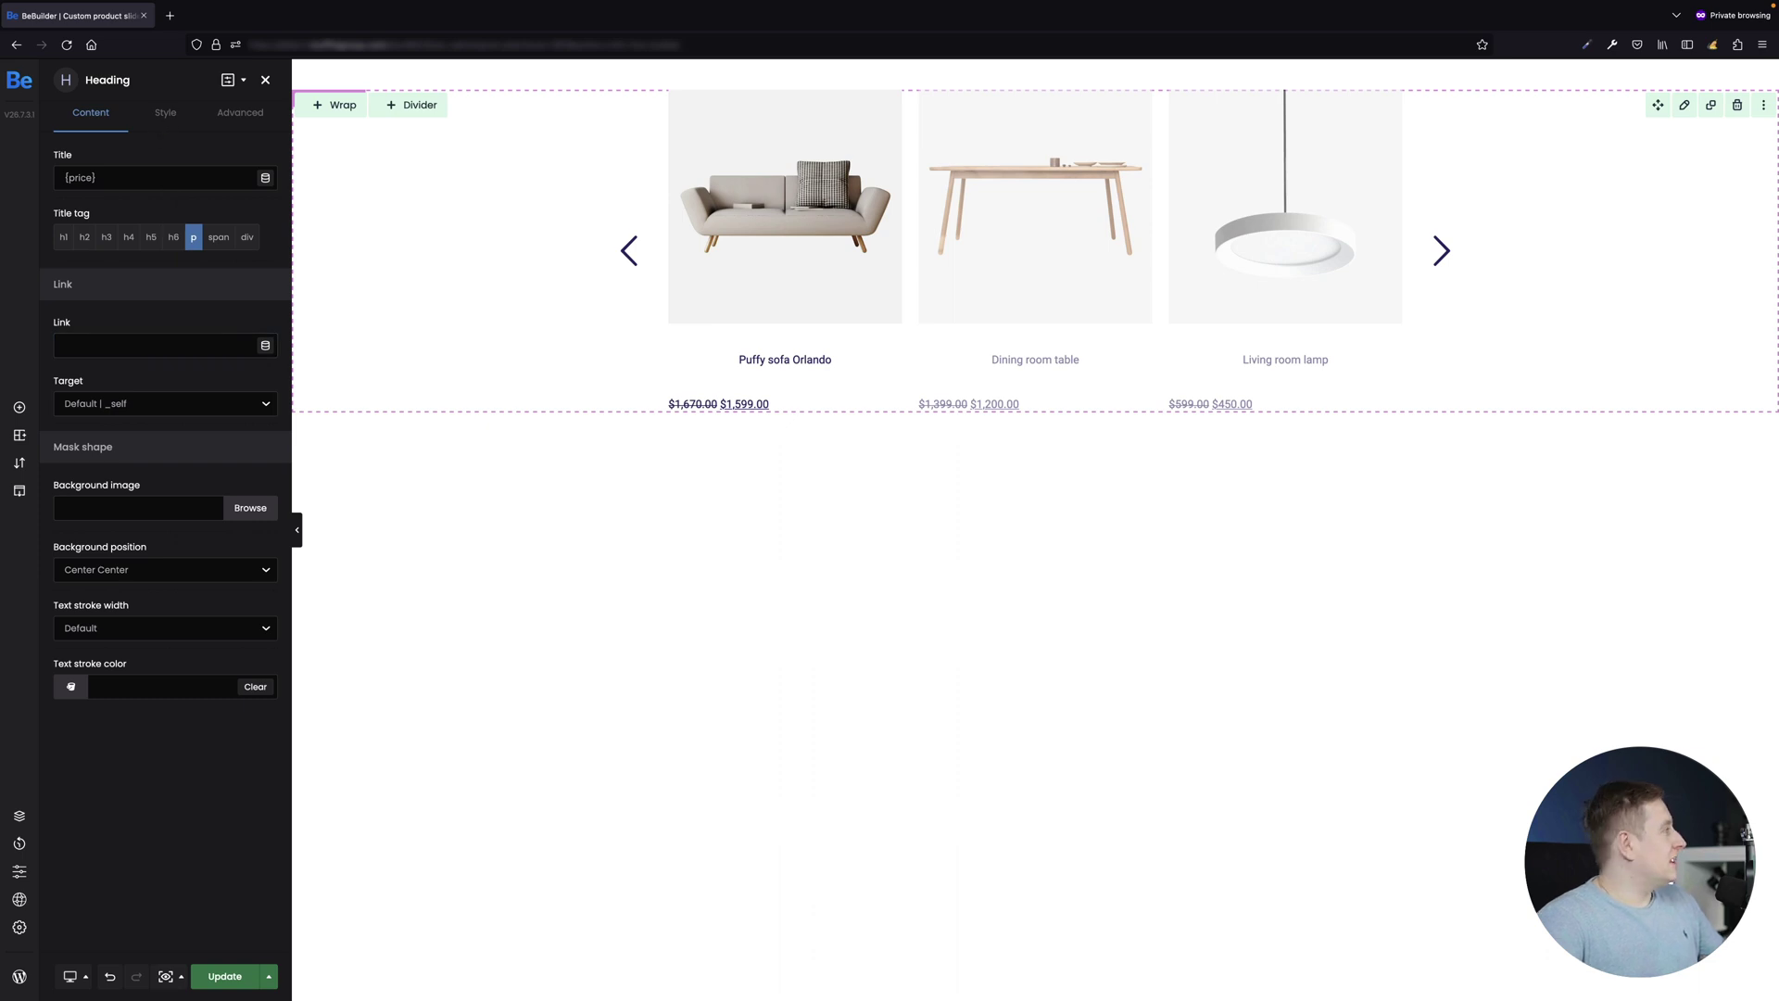
{"action": "left_click", "coordinate": [161, 118]}
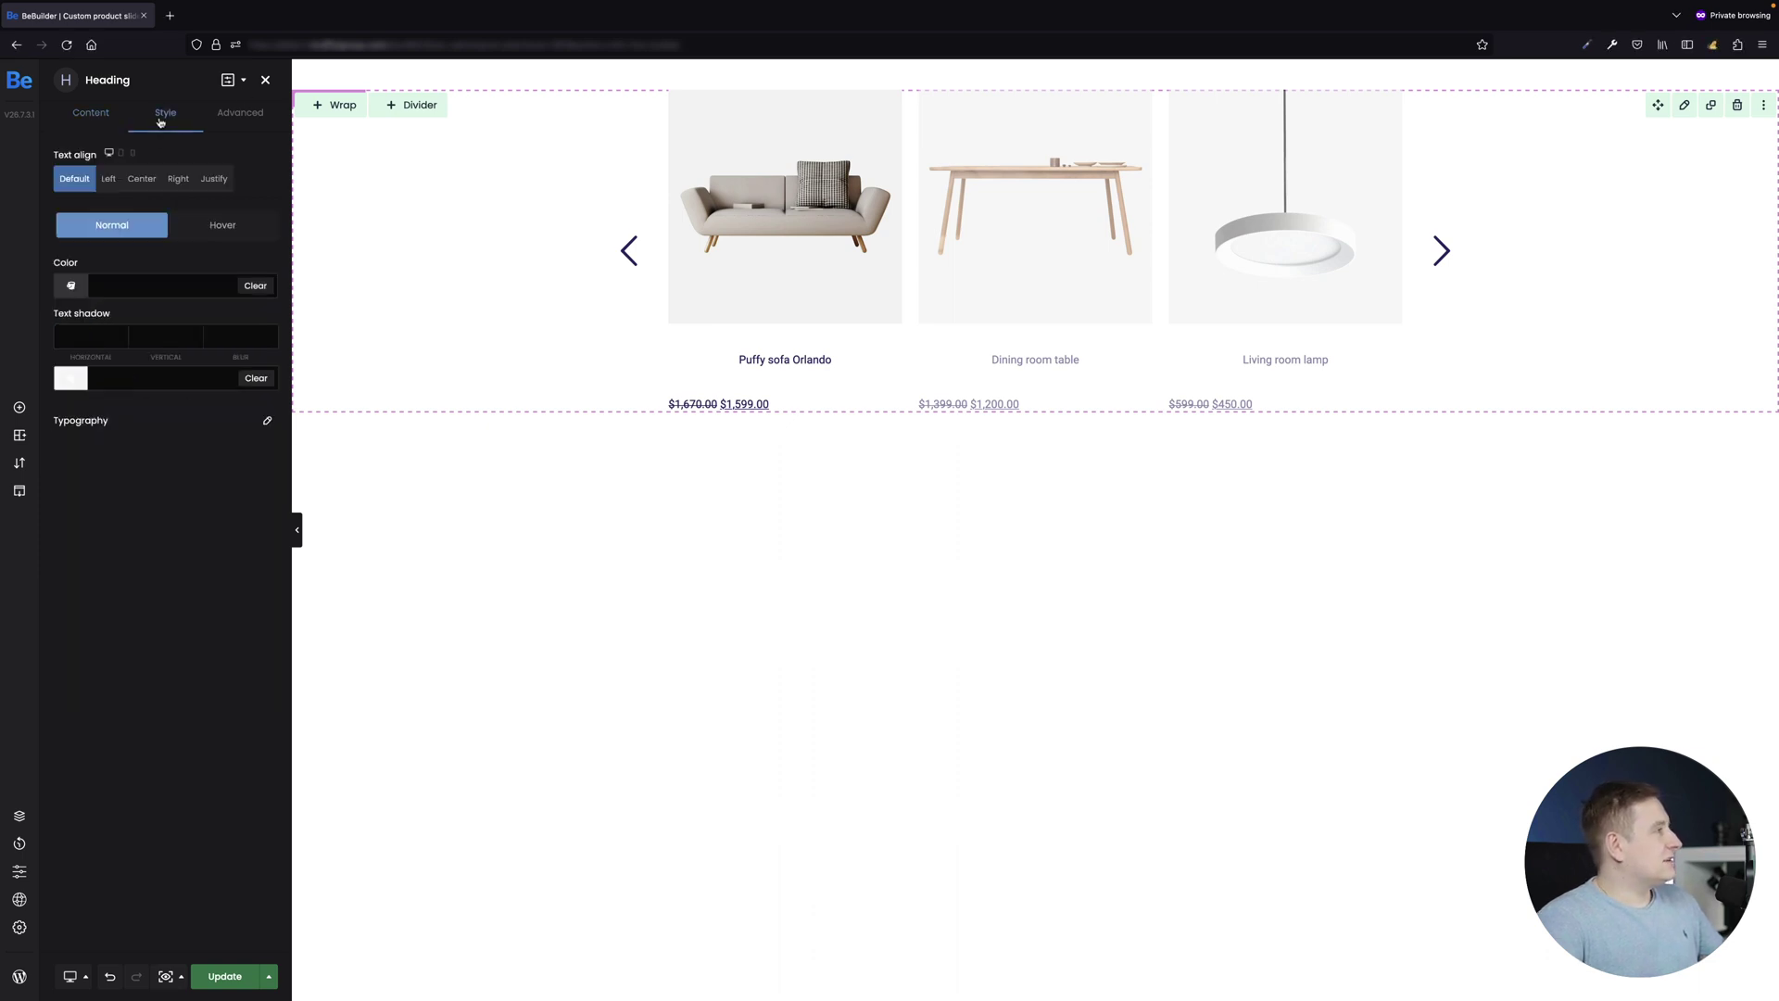
{"action": "left_click", "coordinate": [153, 183]}
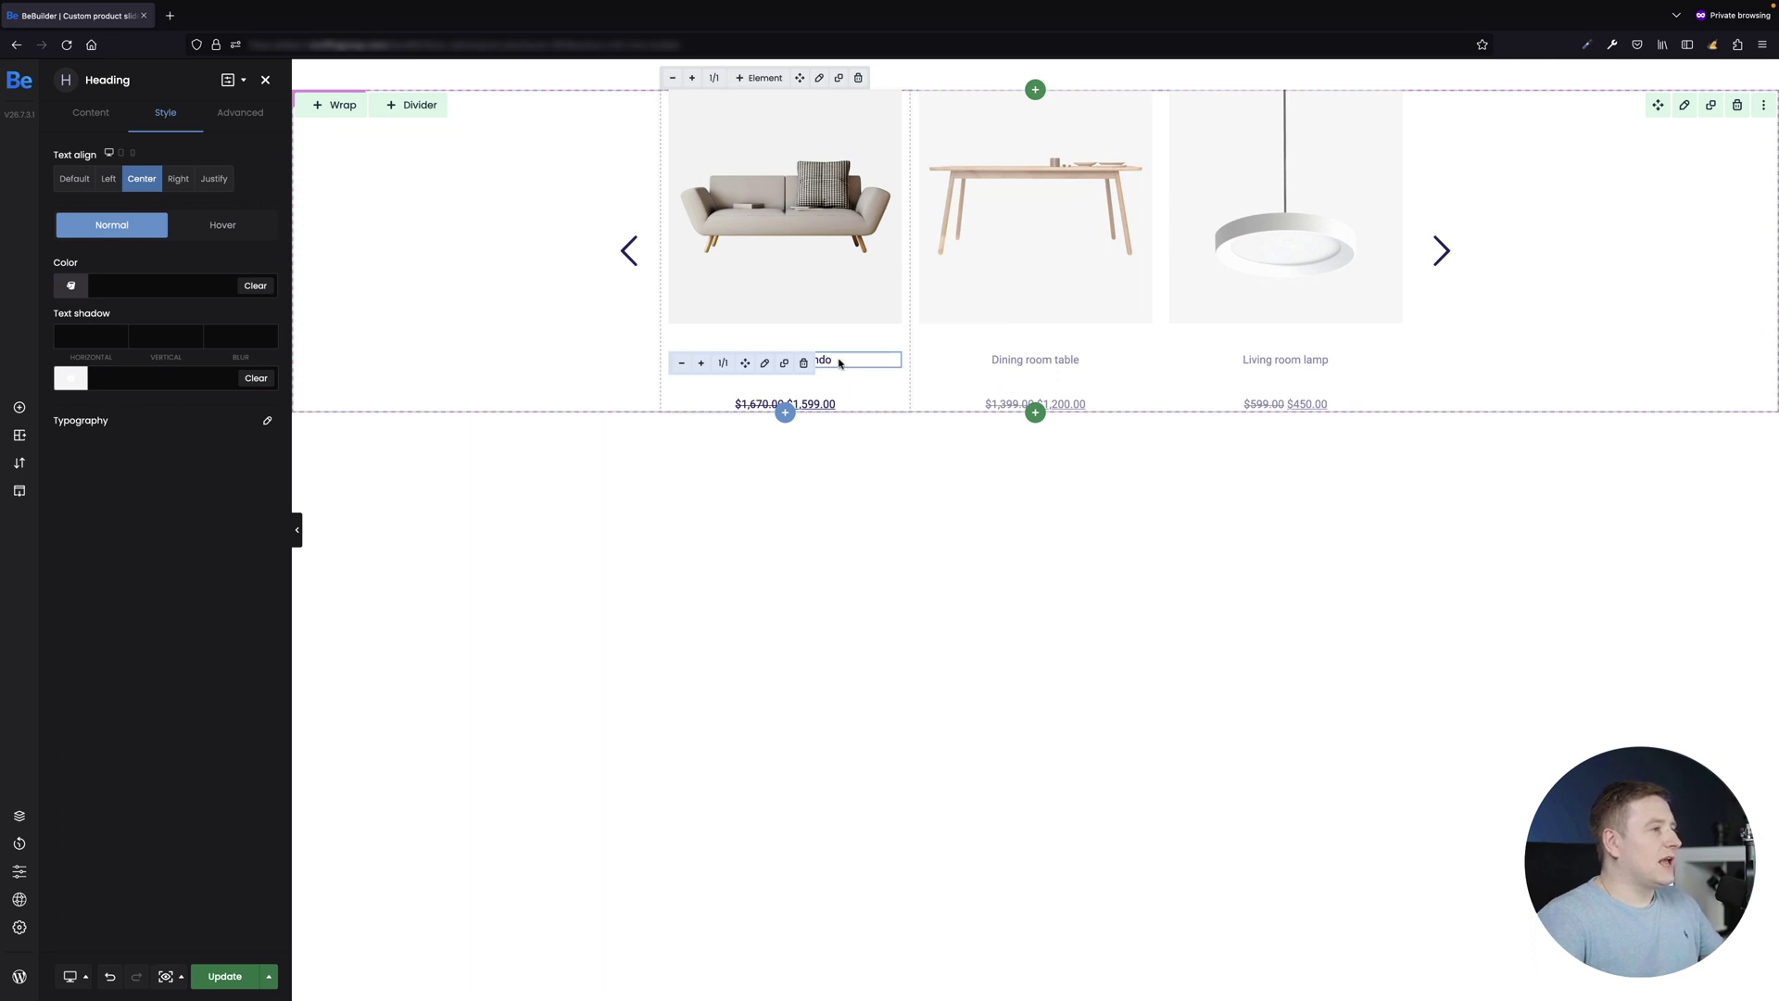
{"action": "key", "text": "Return"}
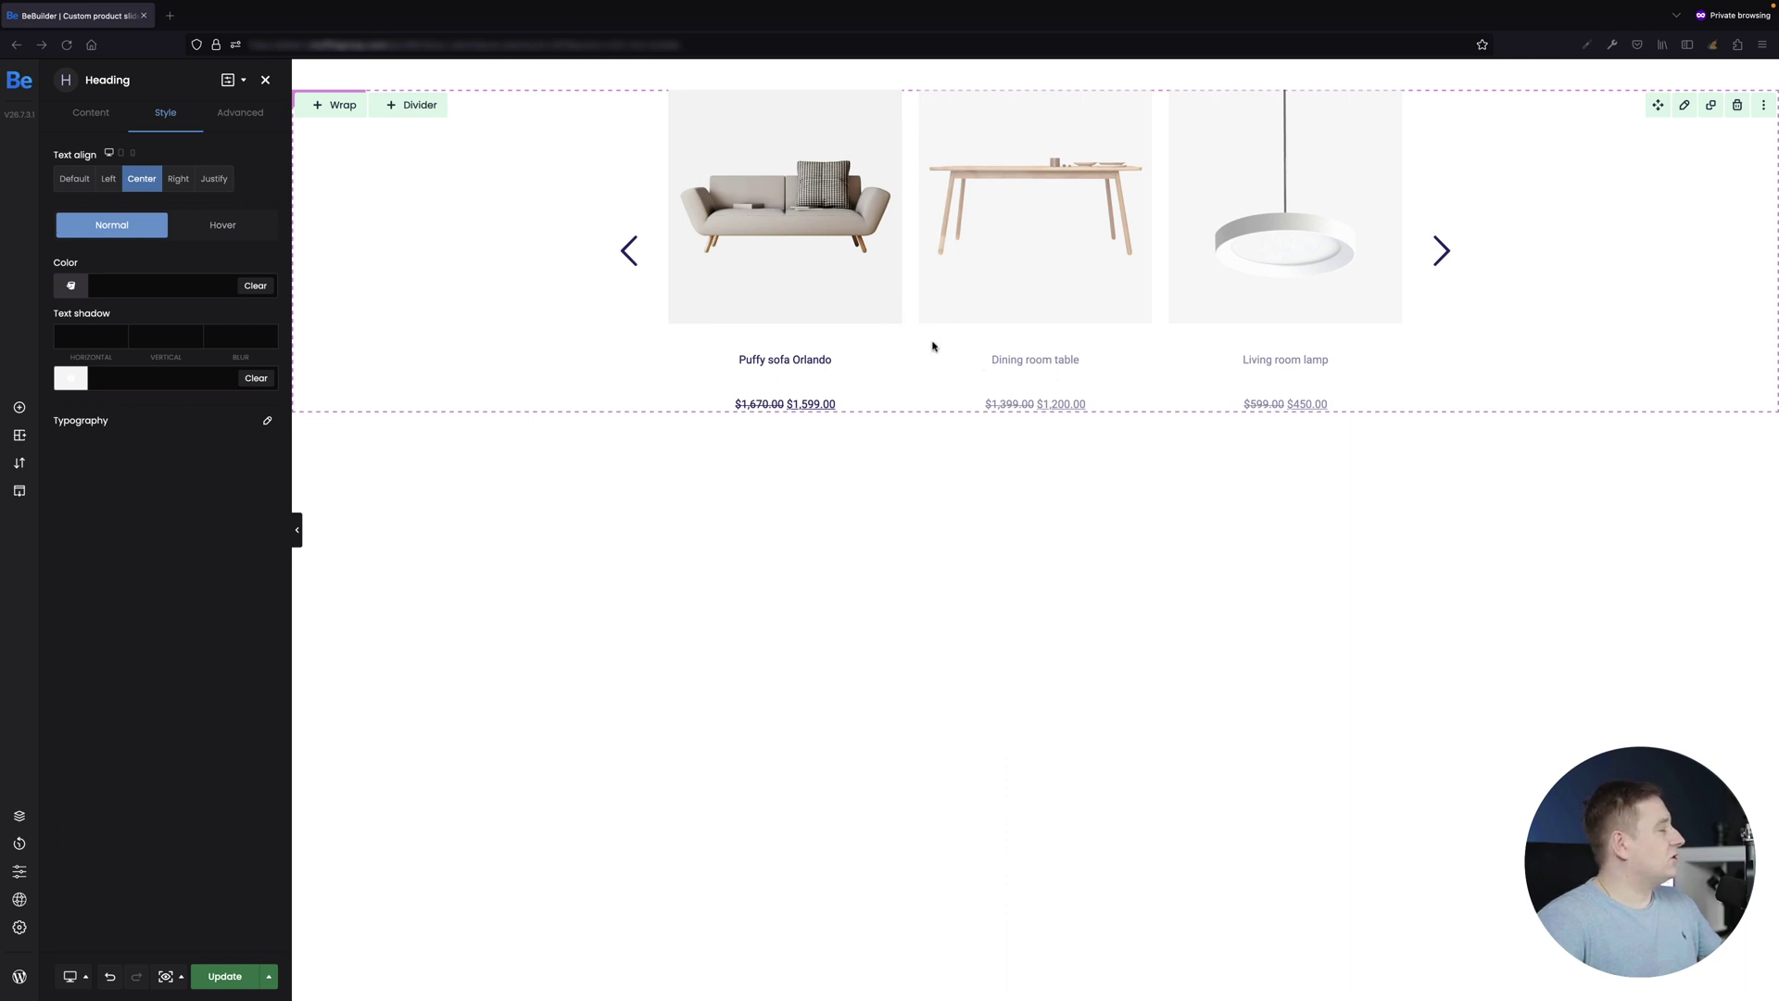
Step: Set the product title heading's bottom margin to 6px
{"action": "mouse_move", "coordinate": [854, 365]}
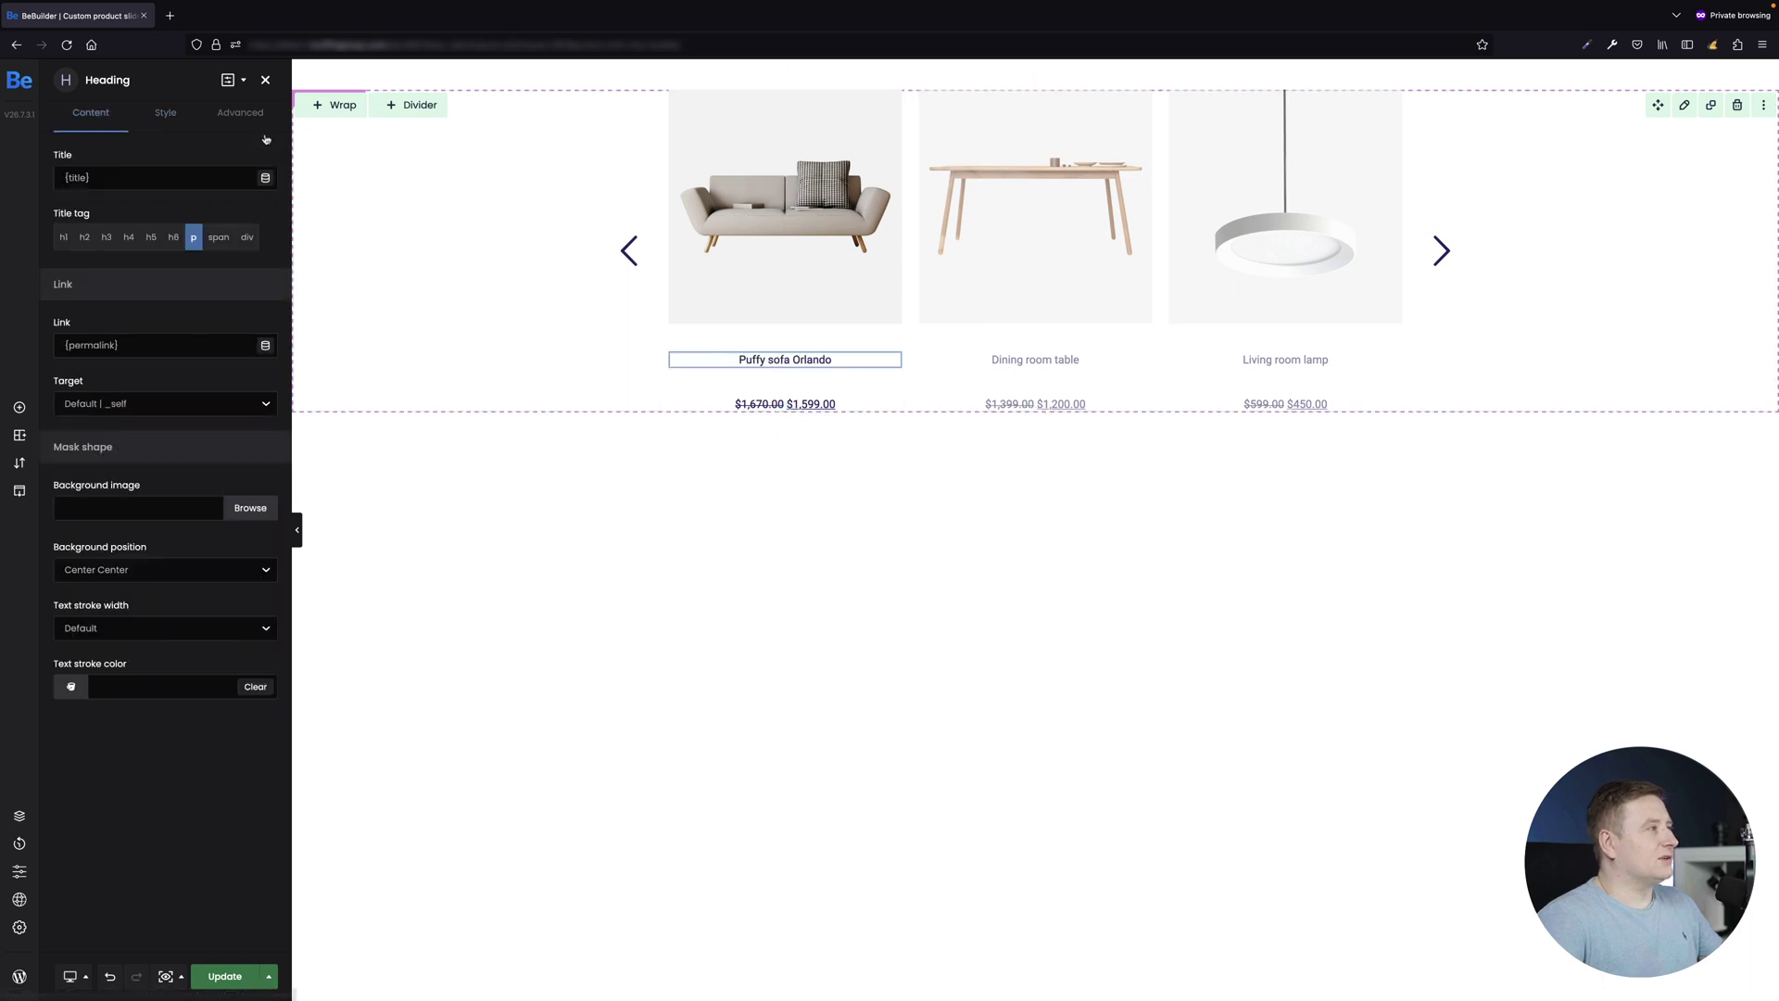
{"action": "left_click", "coordinate": [223, 114]}
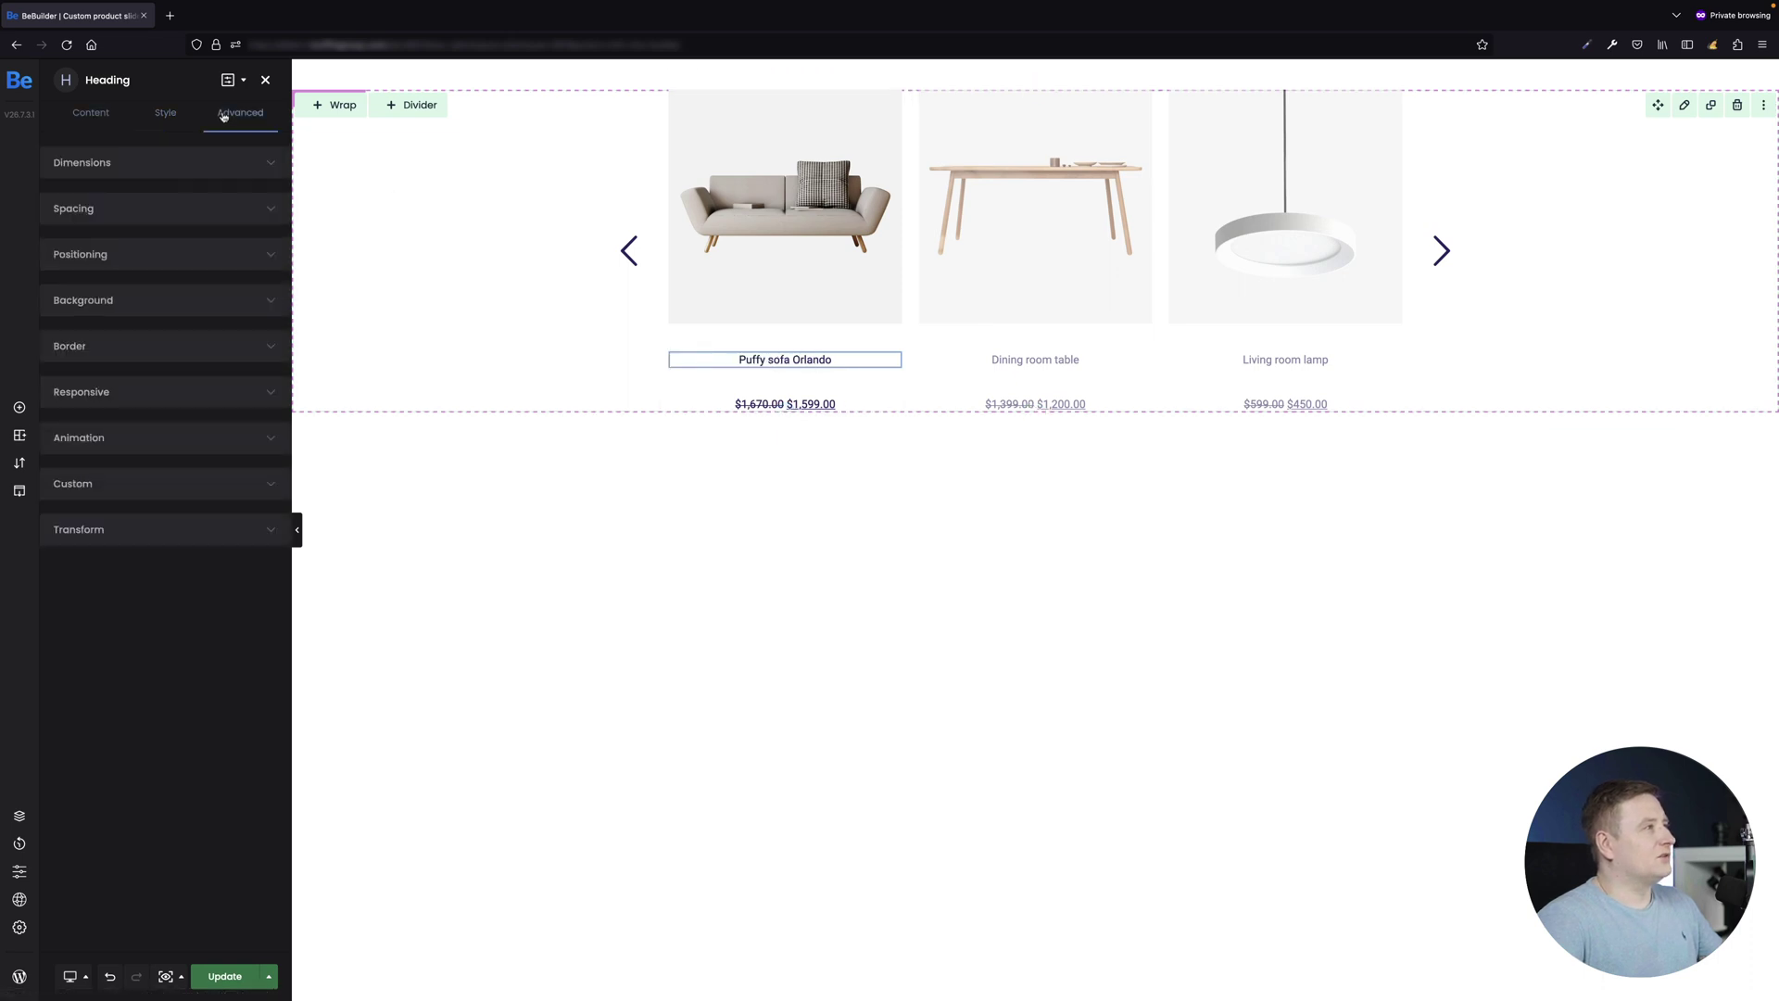
{"action": "left_click", "coordinate": [100, 208]}
{"action": "left_click_drag", "start_coordinate": [151, 346], "coordinate": [156, 363]}
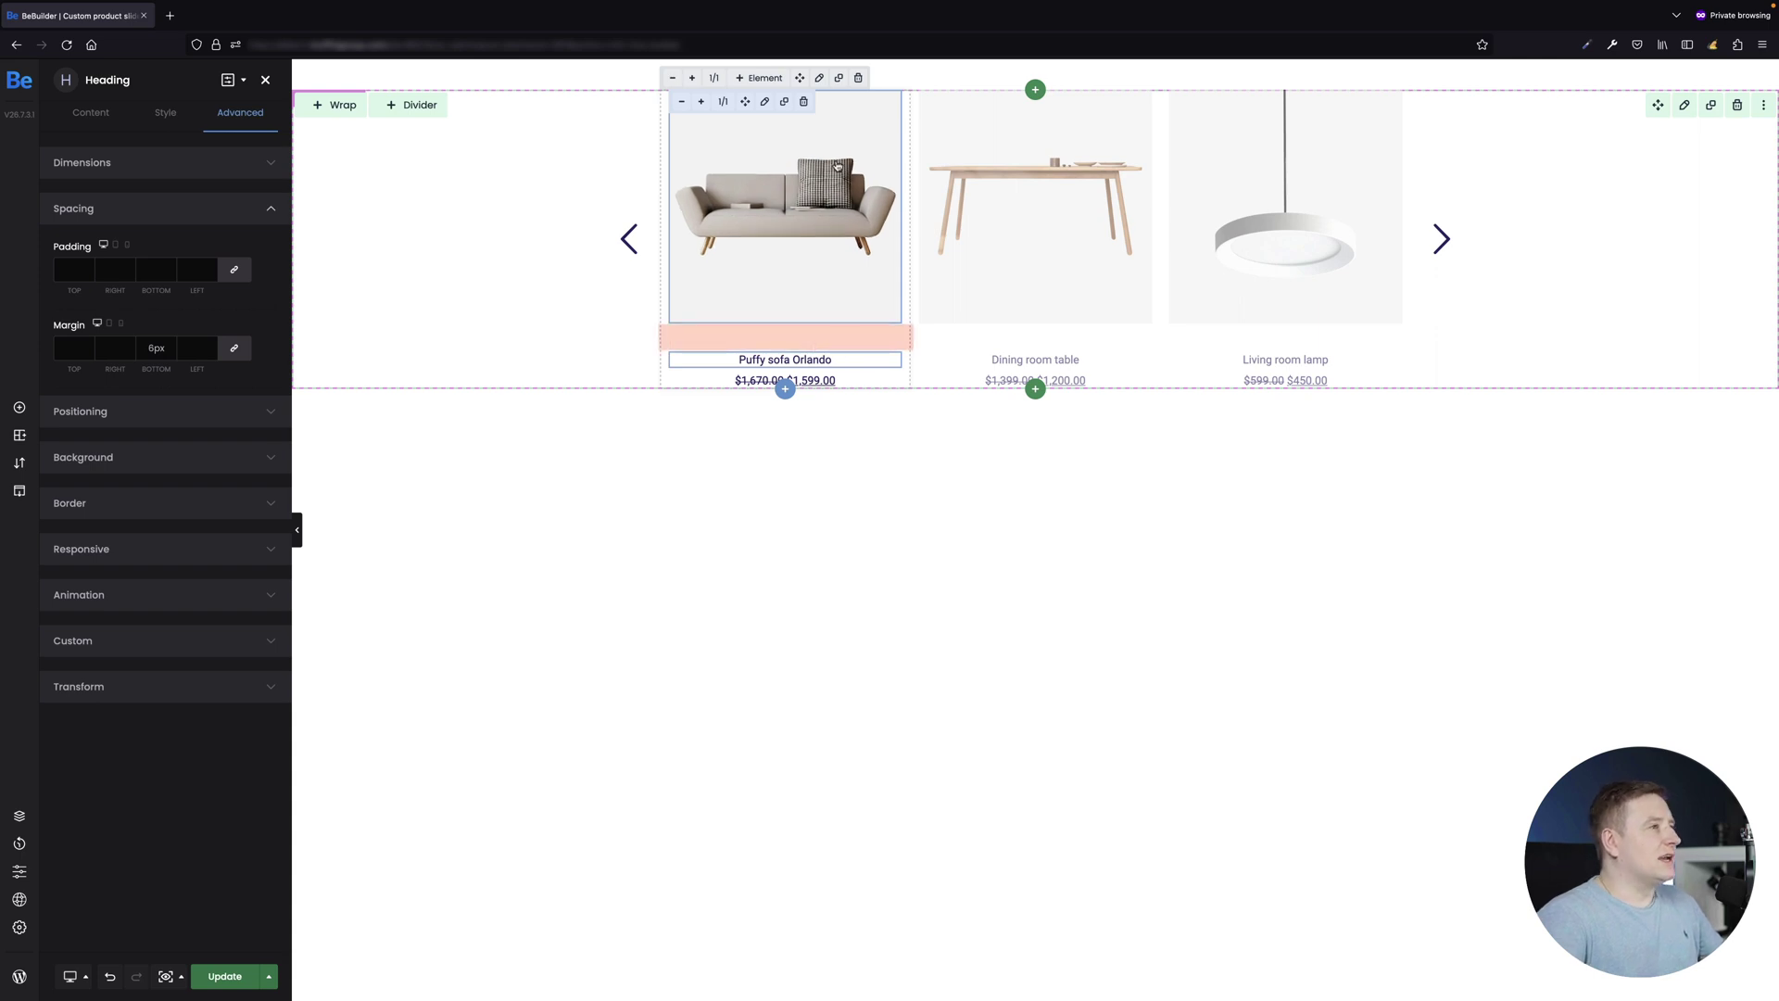
Step: Set the product image's bottom margin to 20px
{"action": "left_click", "coordinate": [767, 104]}
{"action": "left_click", "coordinate": [241, 115]}
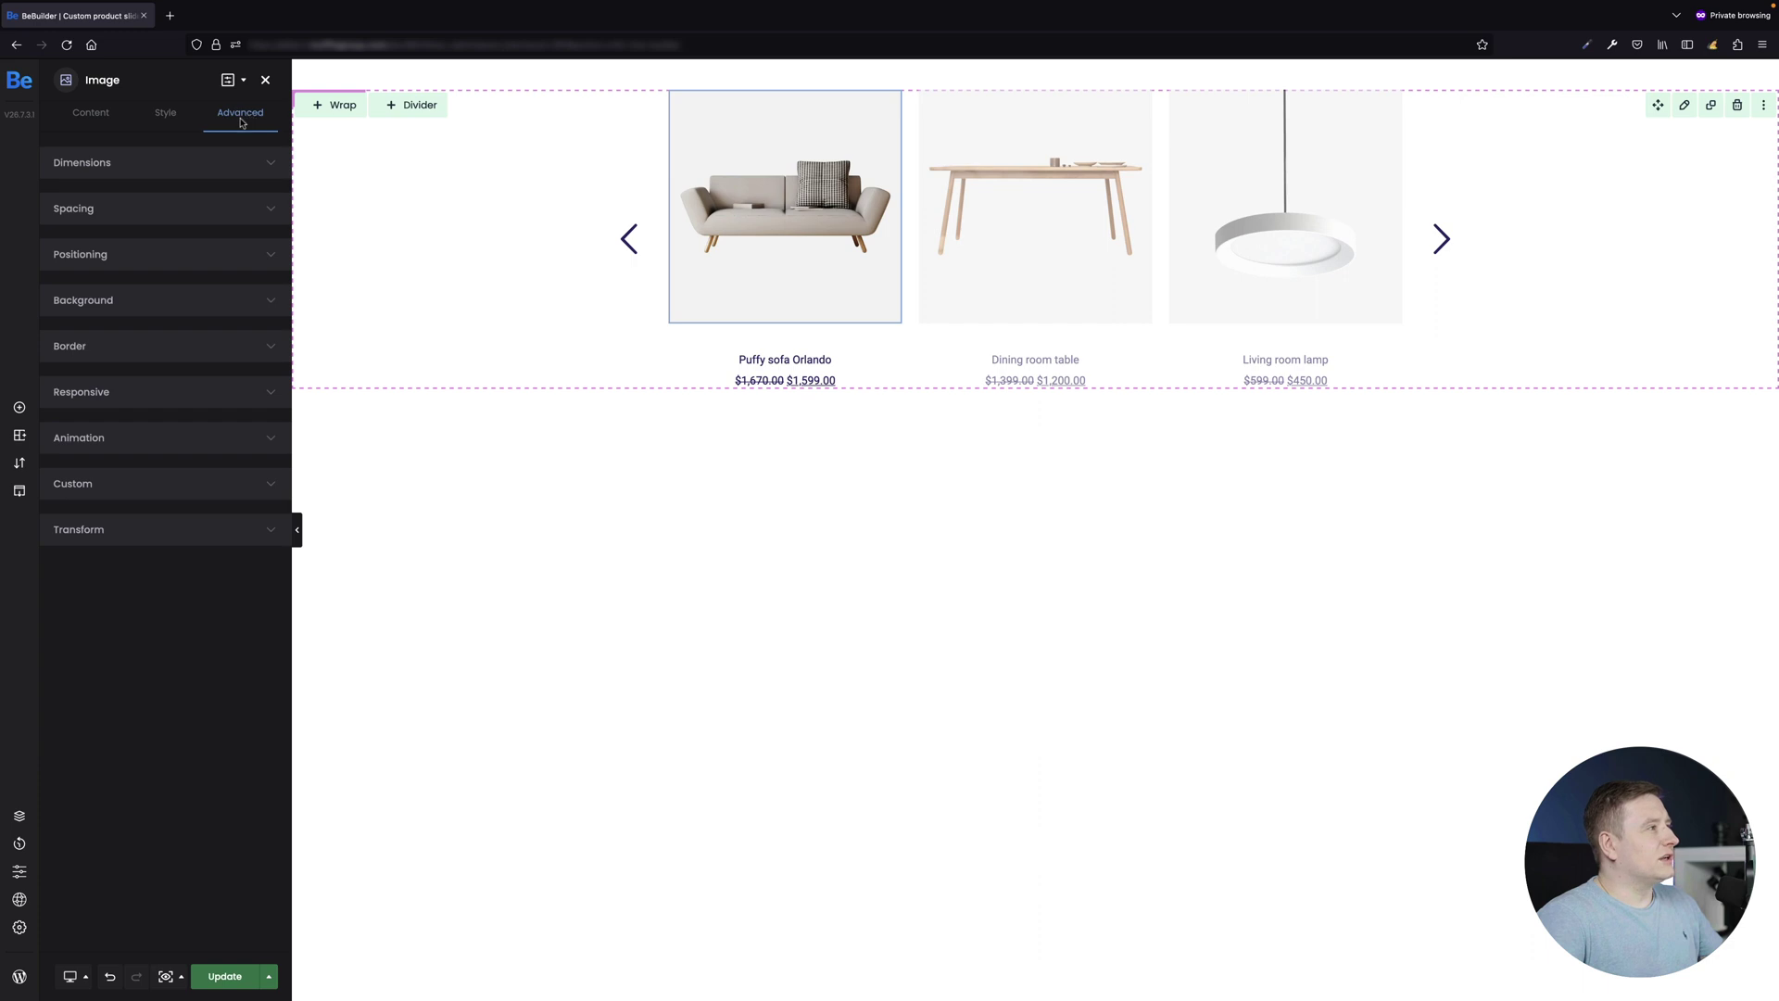
{"action": "left_click", "coordinate": [156, 246]}
{"action": "left_click", "coordinate": [148, 215]}
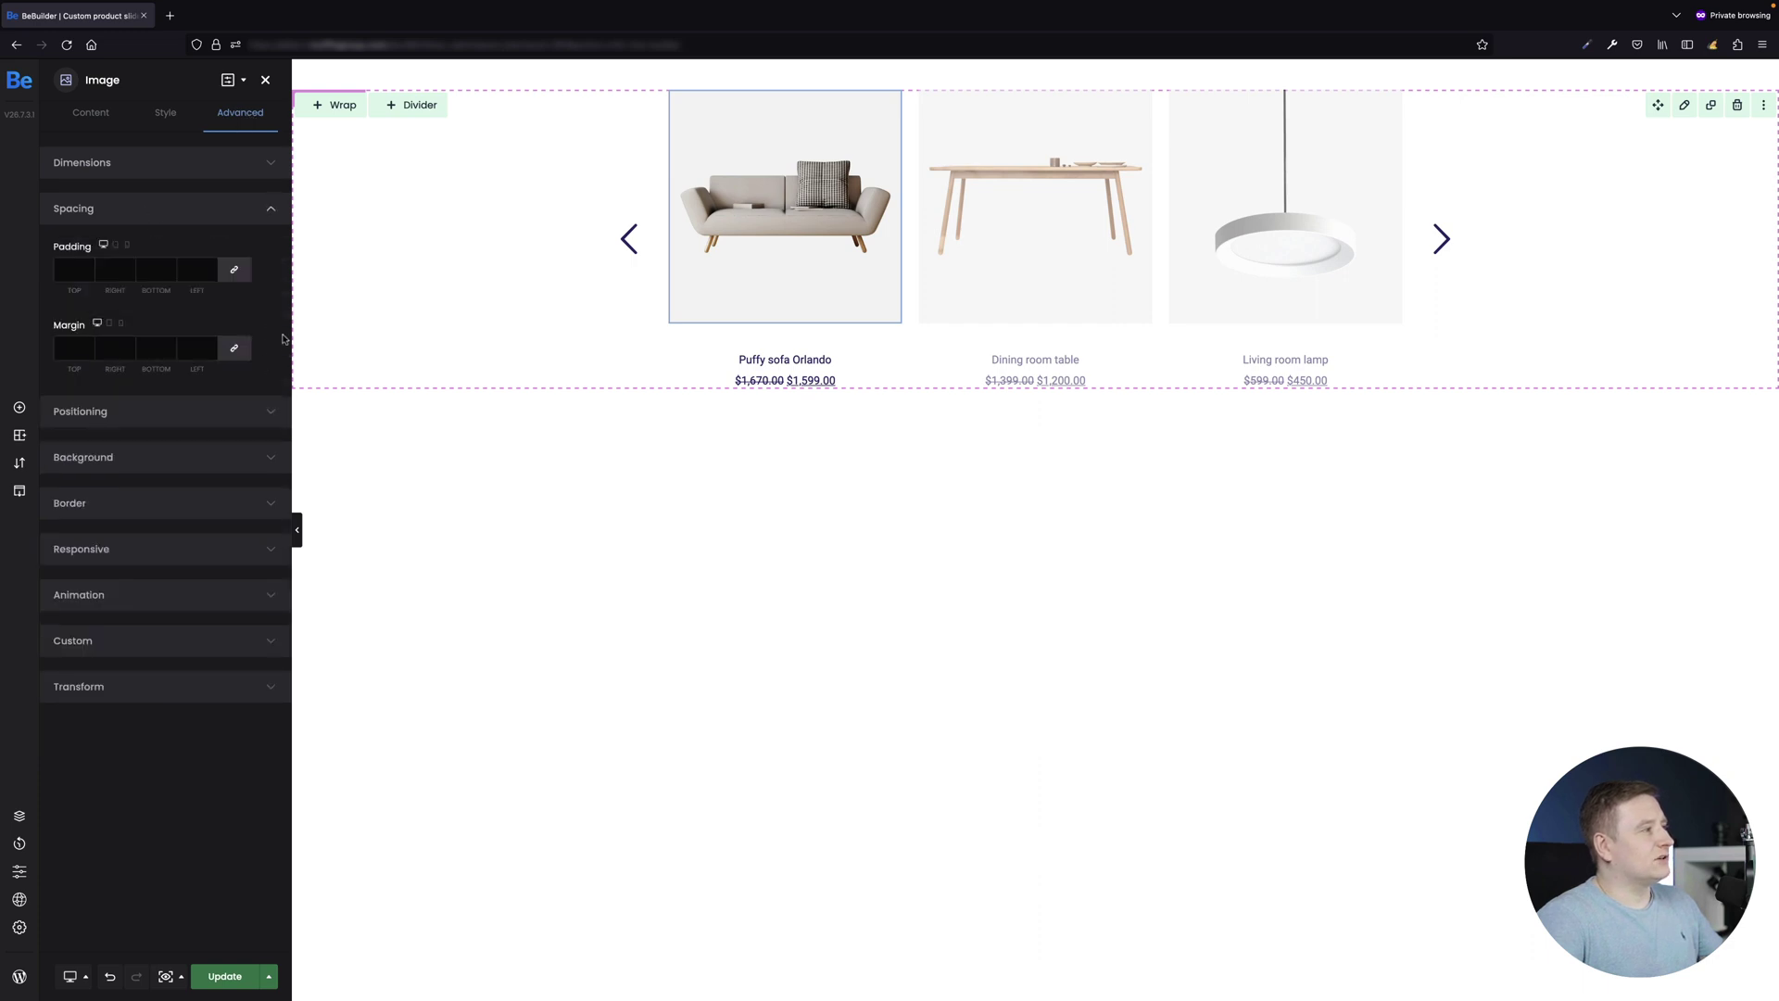
{"action": "left_click_drag", "start_coordinate": [168, 345], "coordinate": [180, 353]}
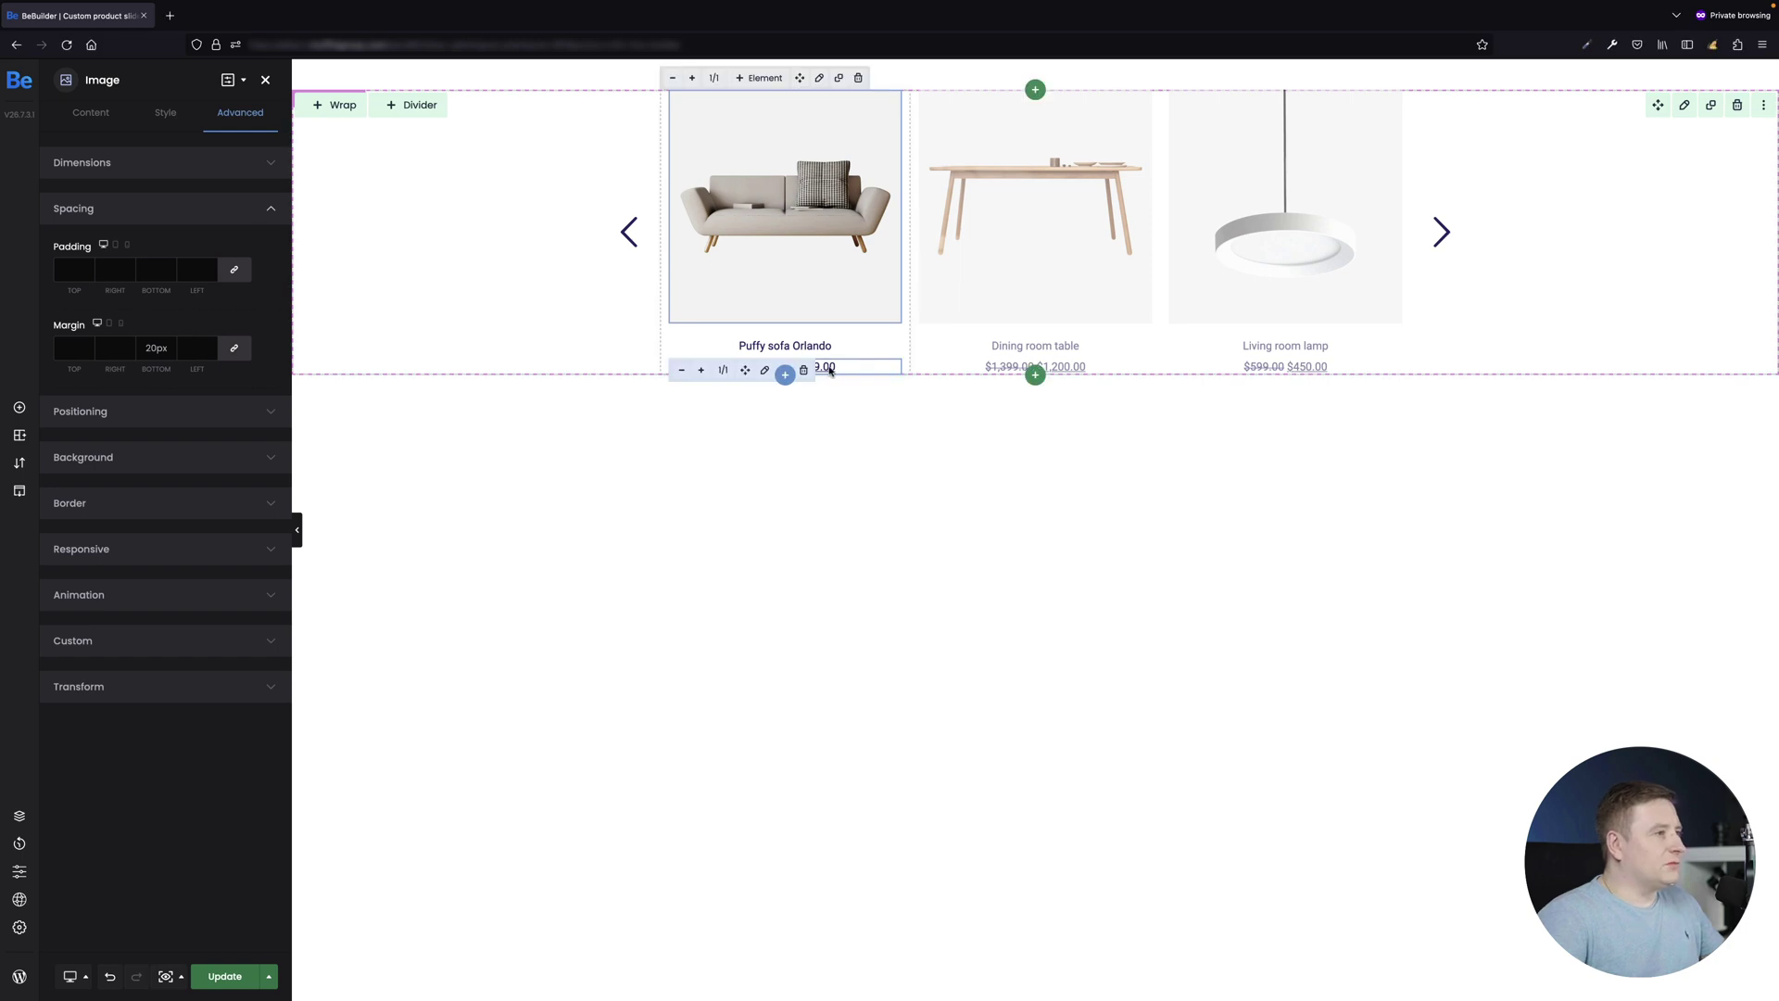
Step: Set the font weight of the price heading's typography to 600
{"action": "left_click", "coordinate": [763, 372]}
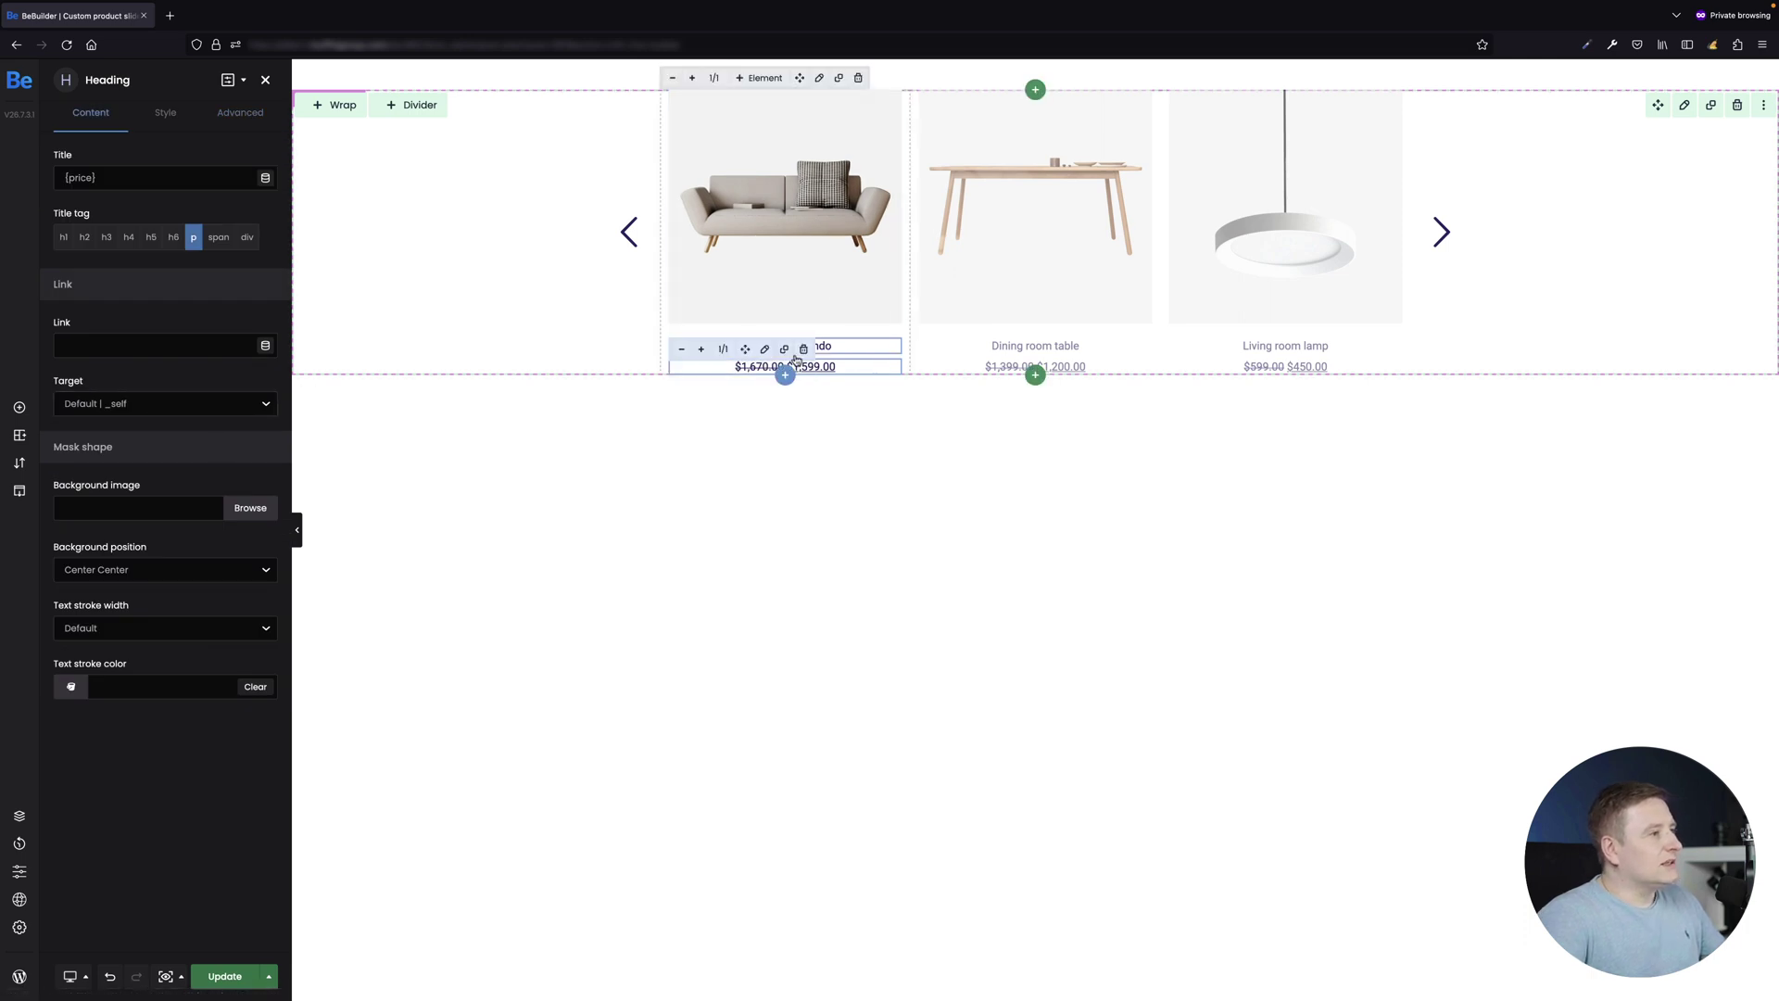
{"action": "left_click", "coordinate": [162, 115]}
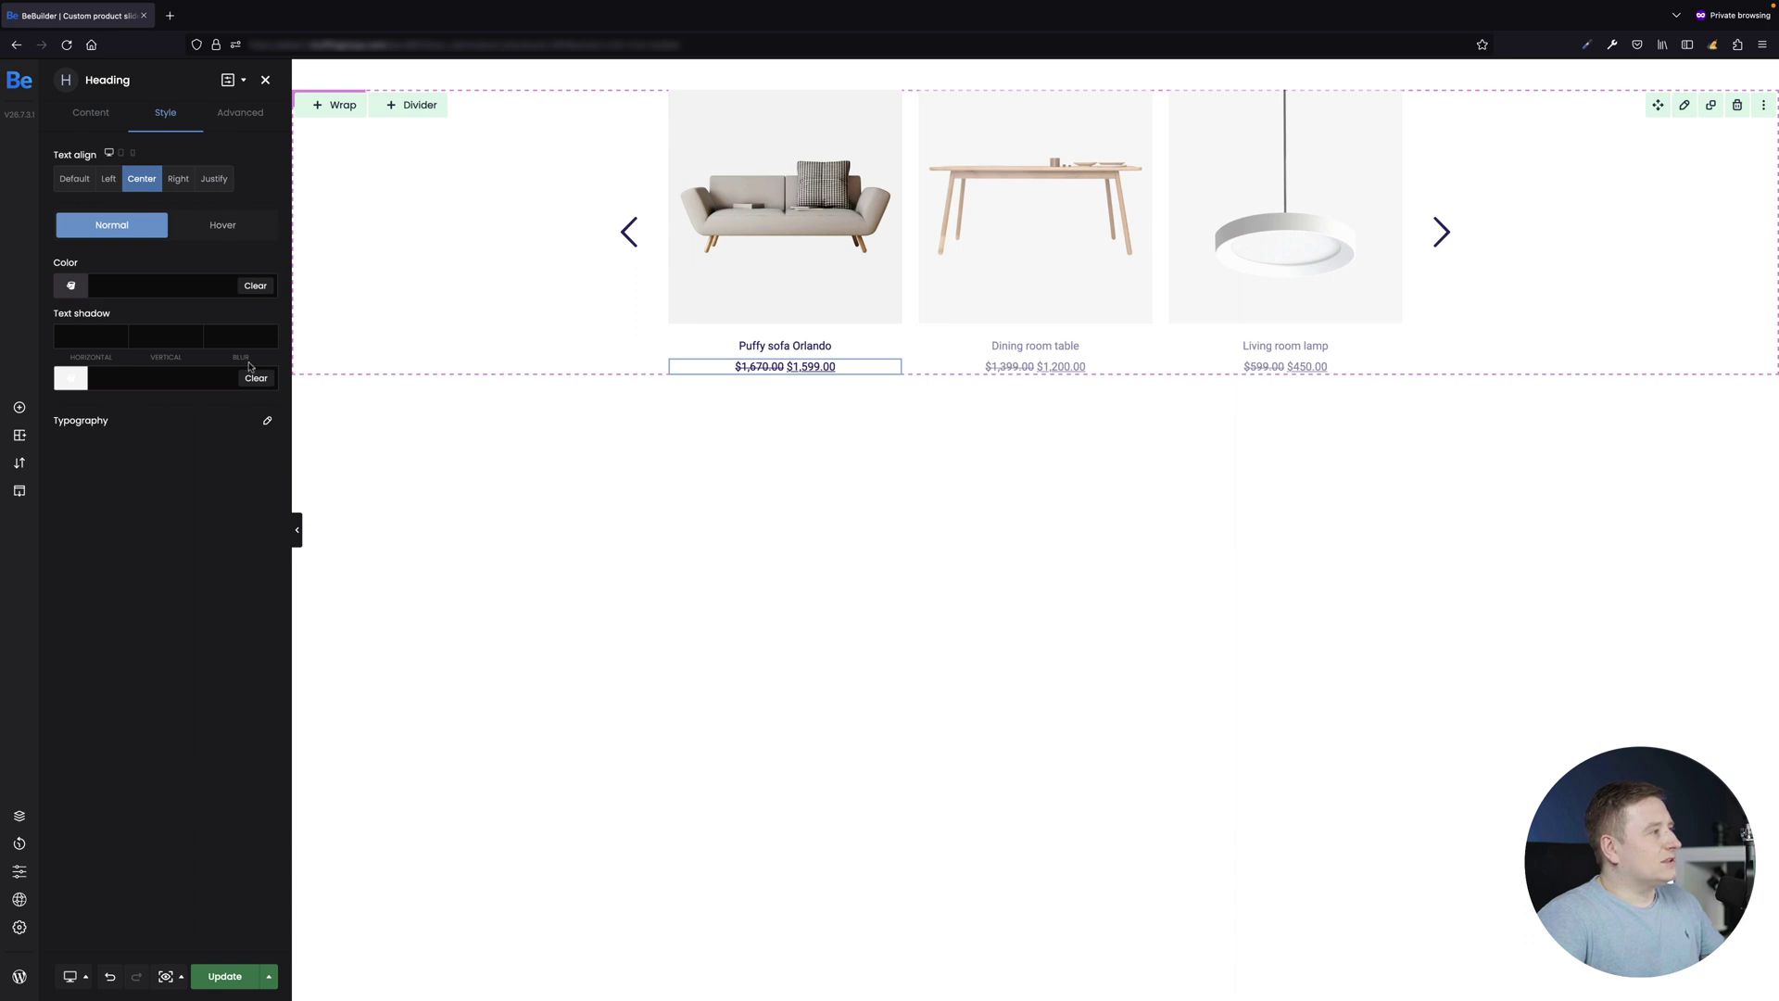
{"action": "left_click", "coordinate": [268, 422]}
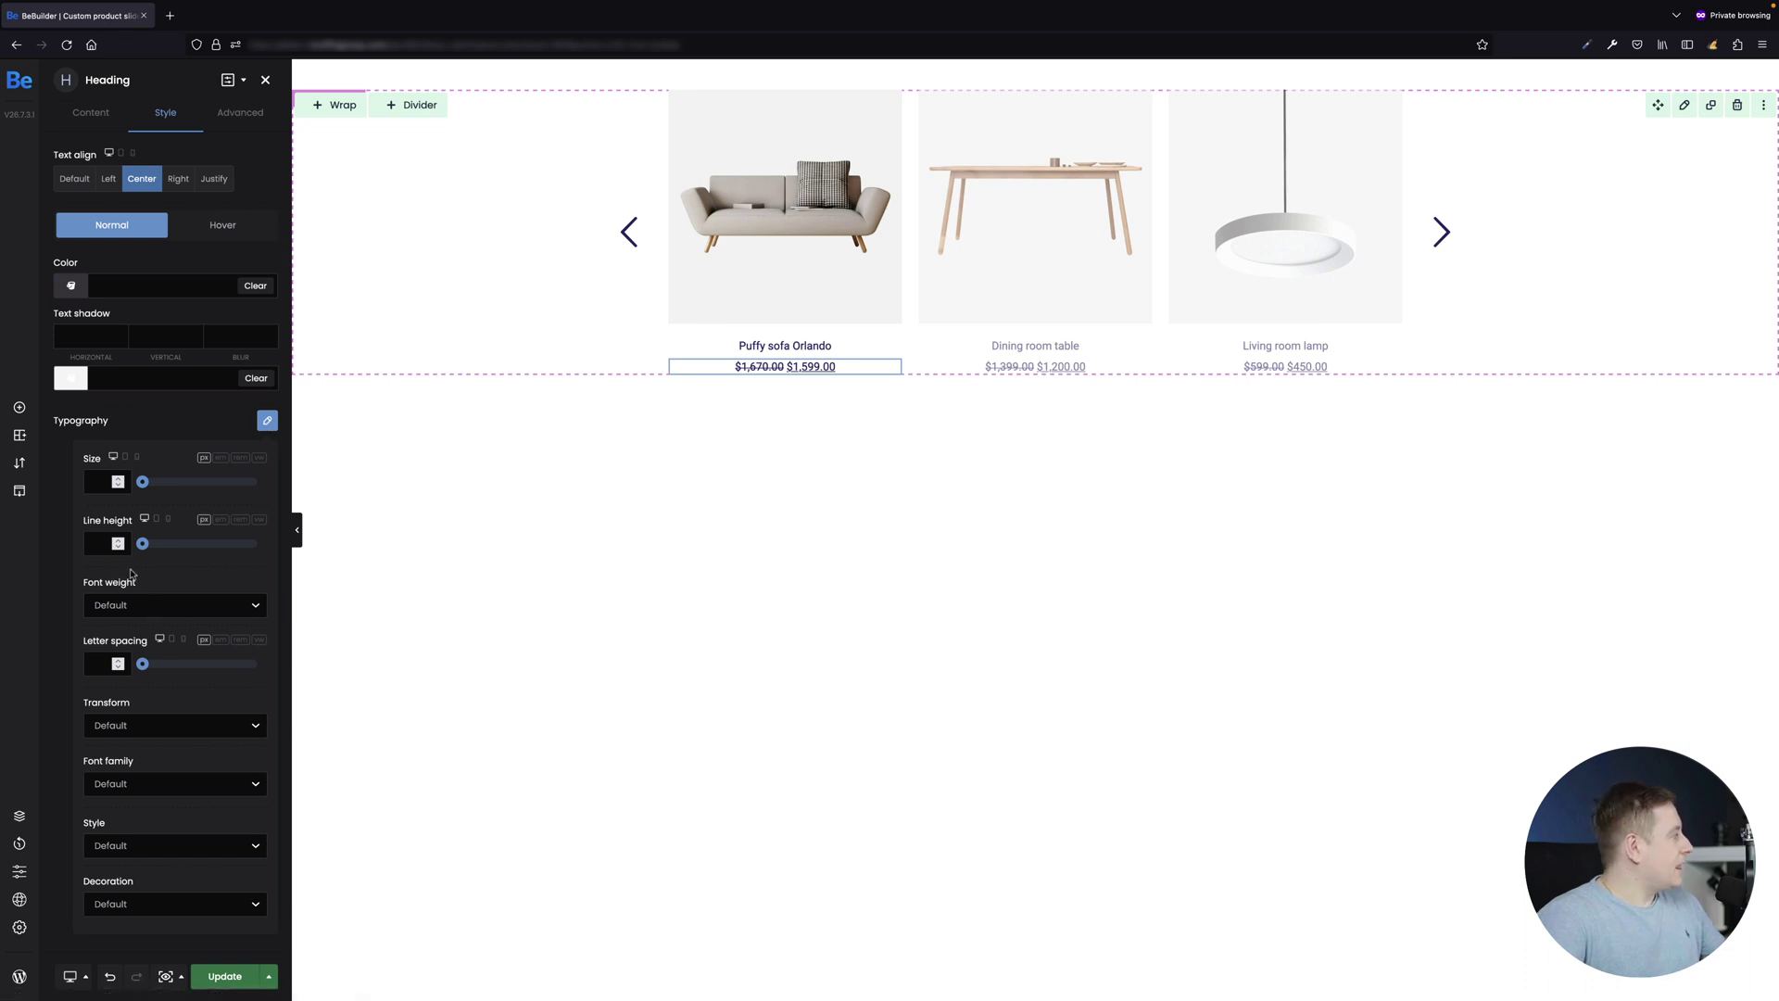
{"action": "left_click", "coordinate": [160, 611]}
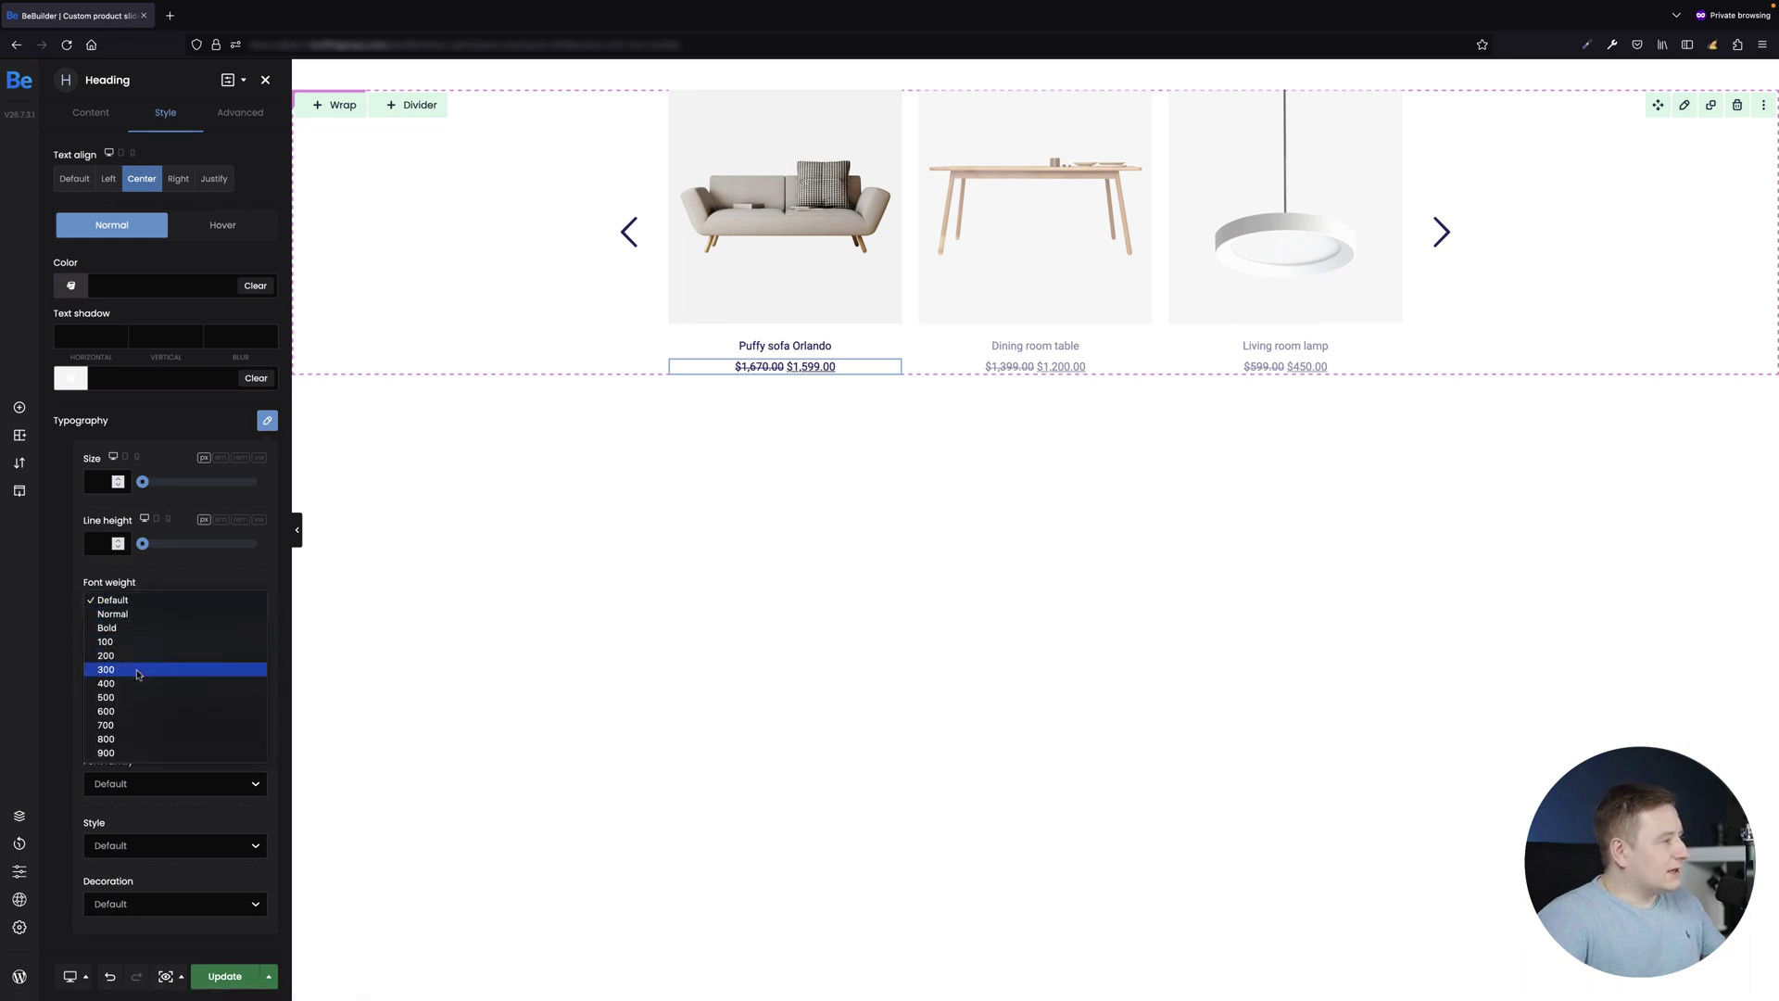
{"action": "left_click", "coordinate": [136, 711]}
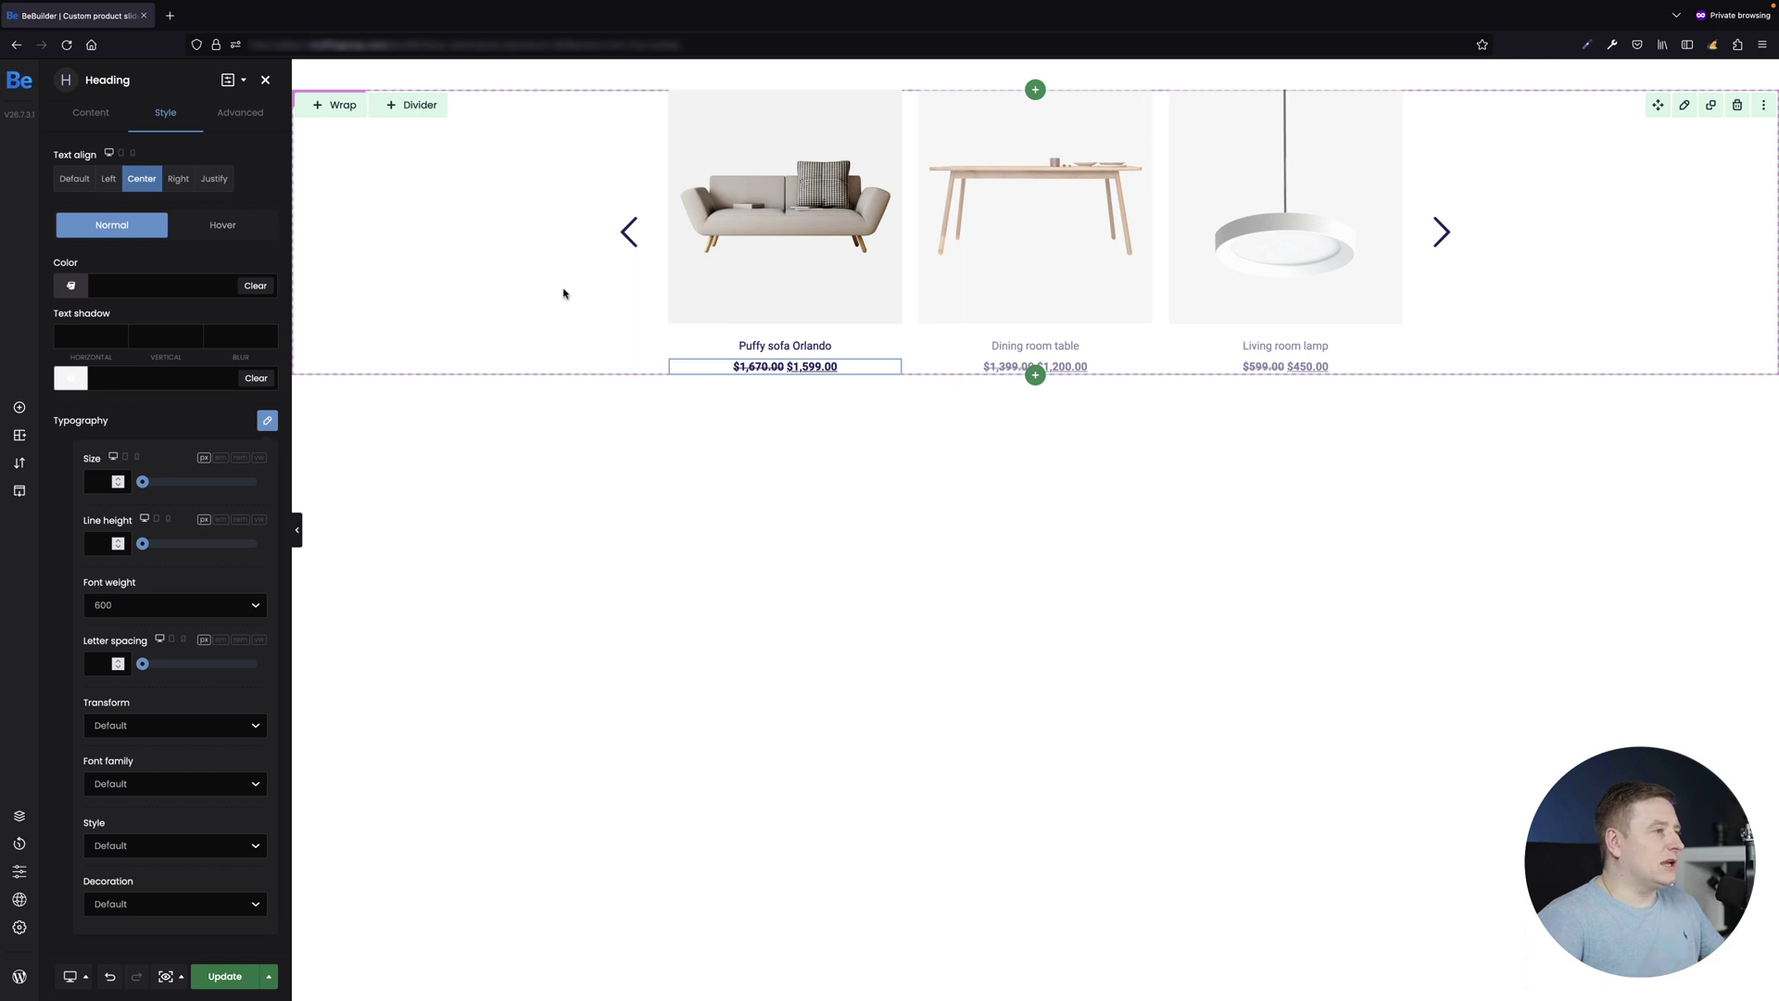
{"action": "key", "text": "ctrl+s"}
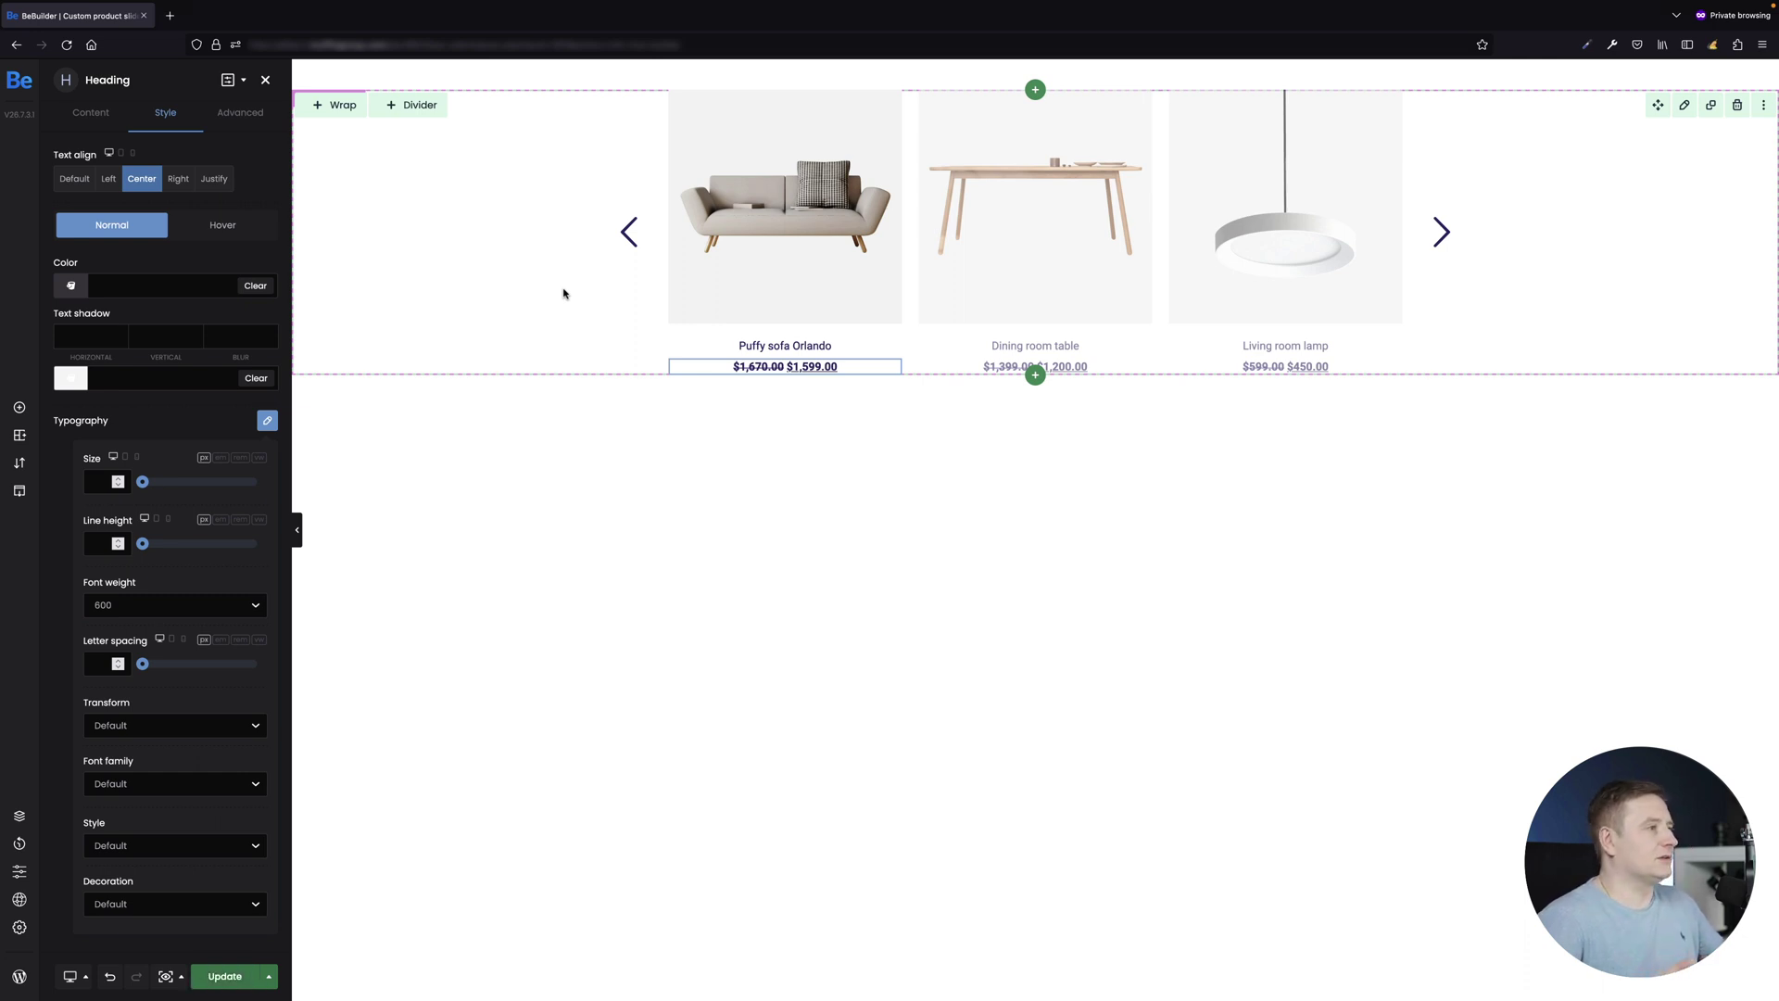
Step: Find the Button element and add it directly below the price heading in the slider's wrap
{"action": "left_click", "coordinate": [19, 407]}
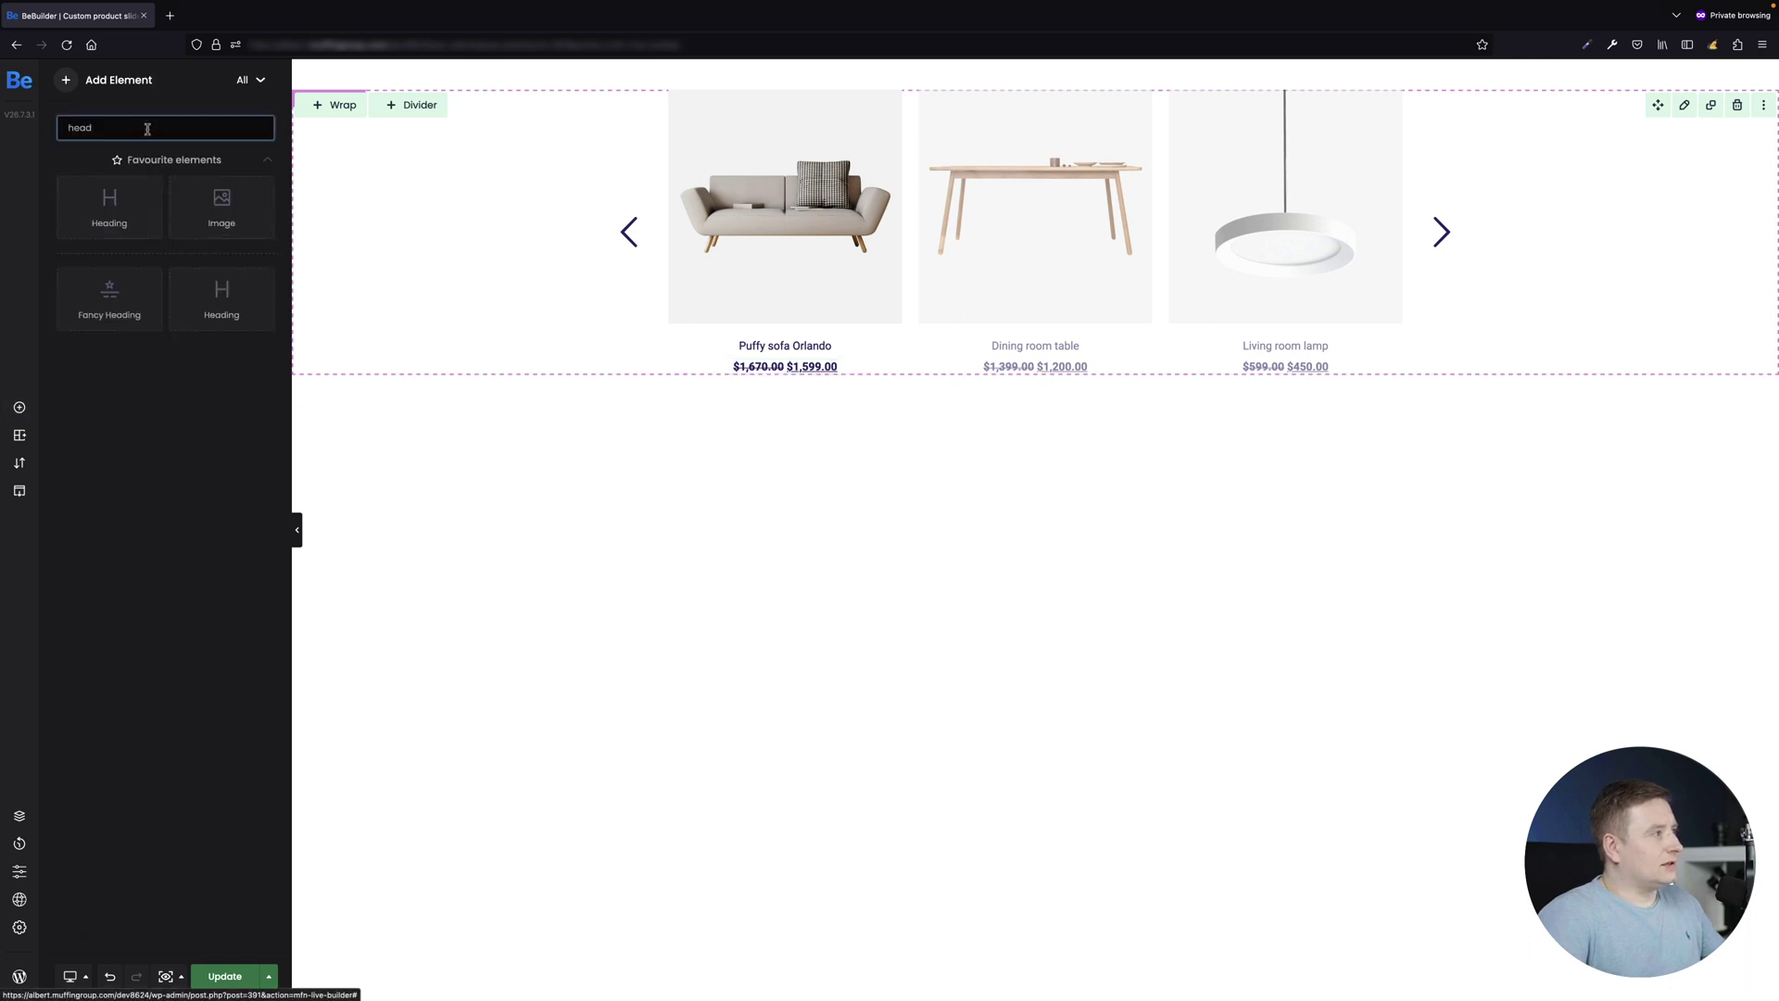
{"action": "double_click", "coordinate": [144, 128]}
{"action": "type", "text": "butto"}
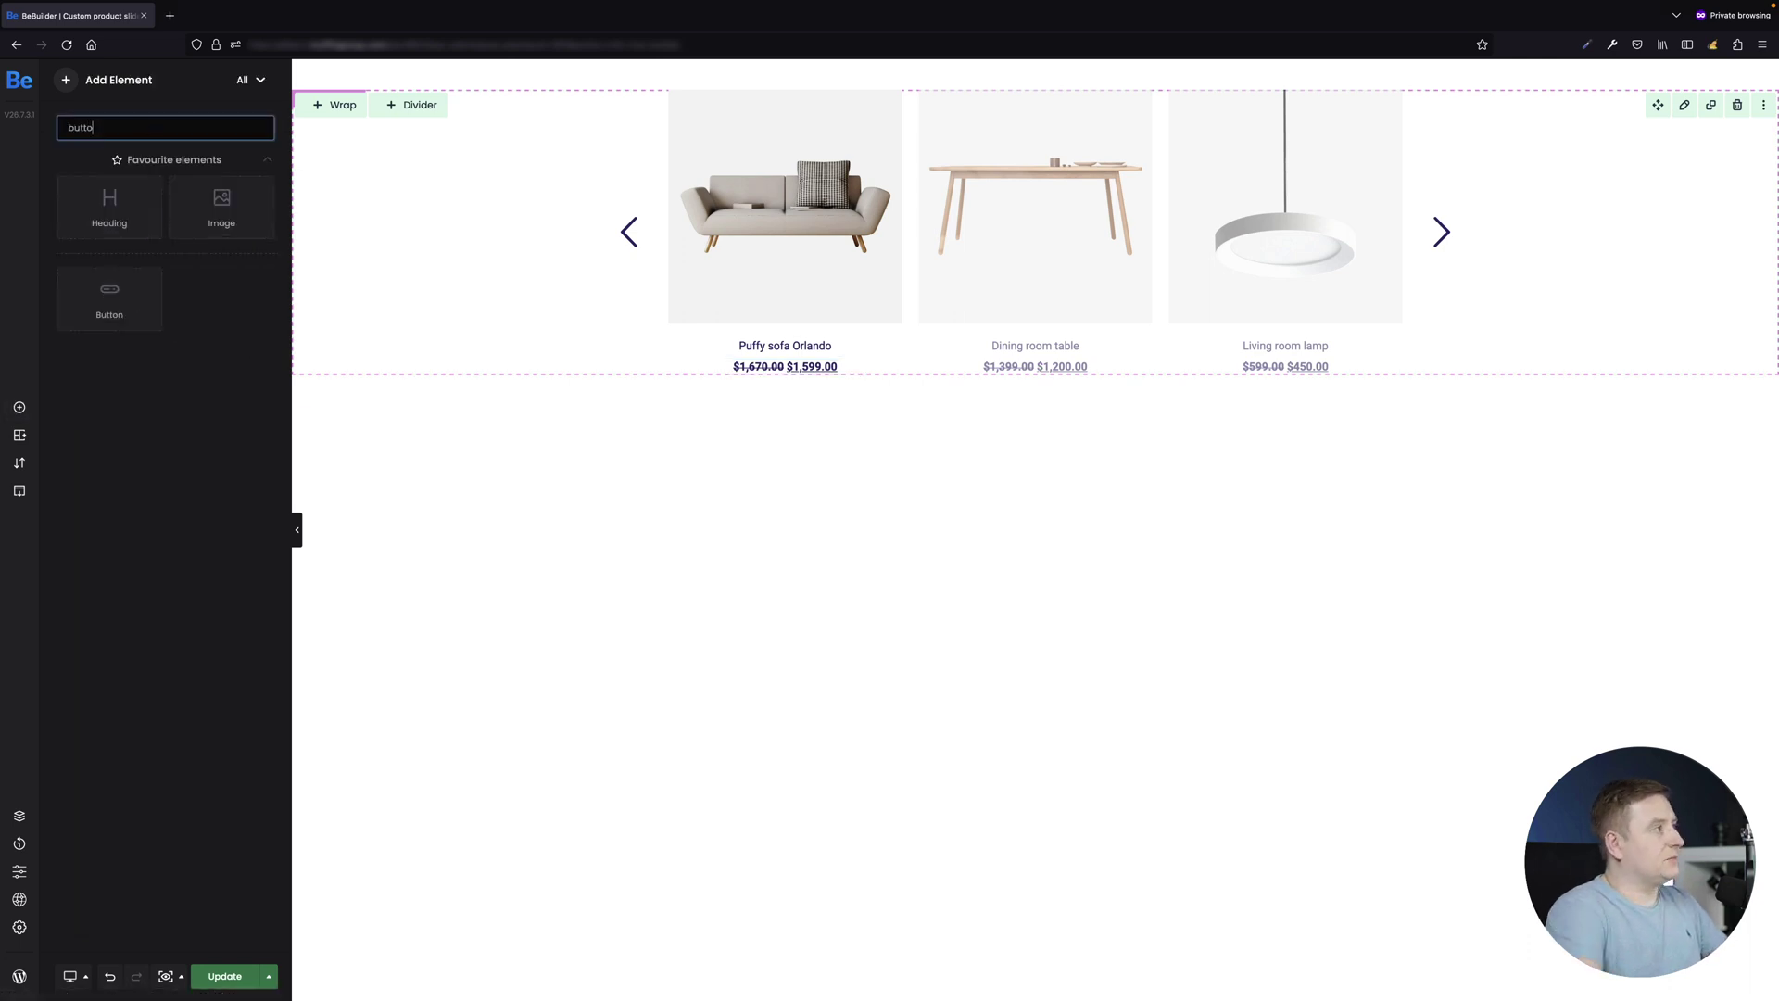
{"action": "left_click_drag", "start_coordinate": [156, 269], "coordinate": [806, 393]}
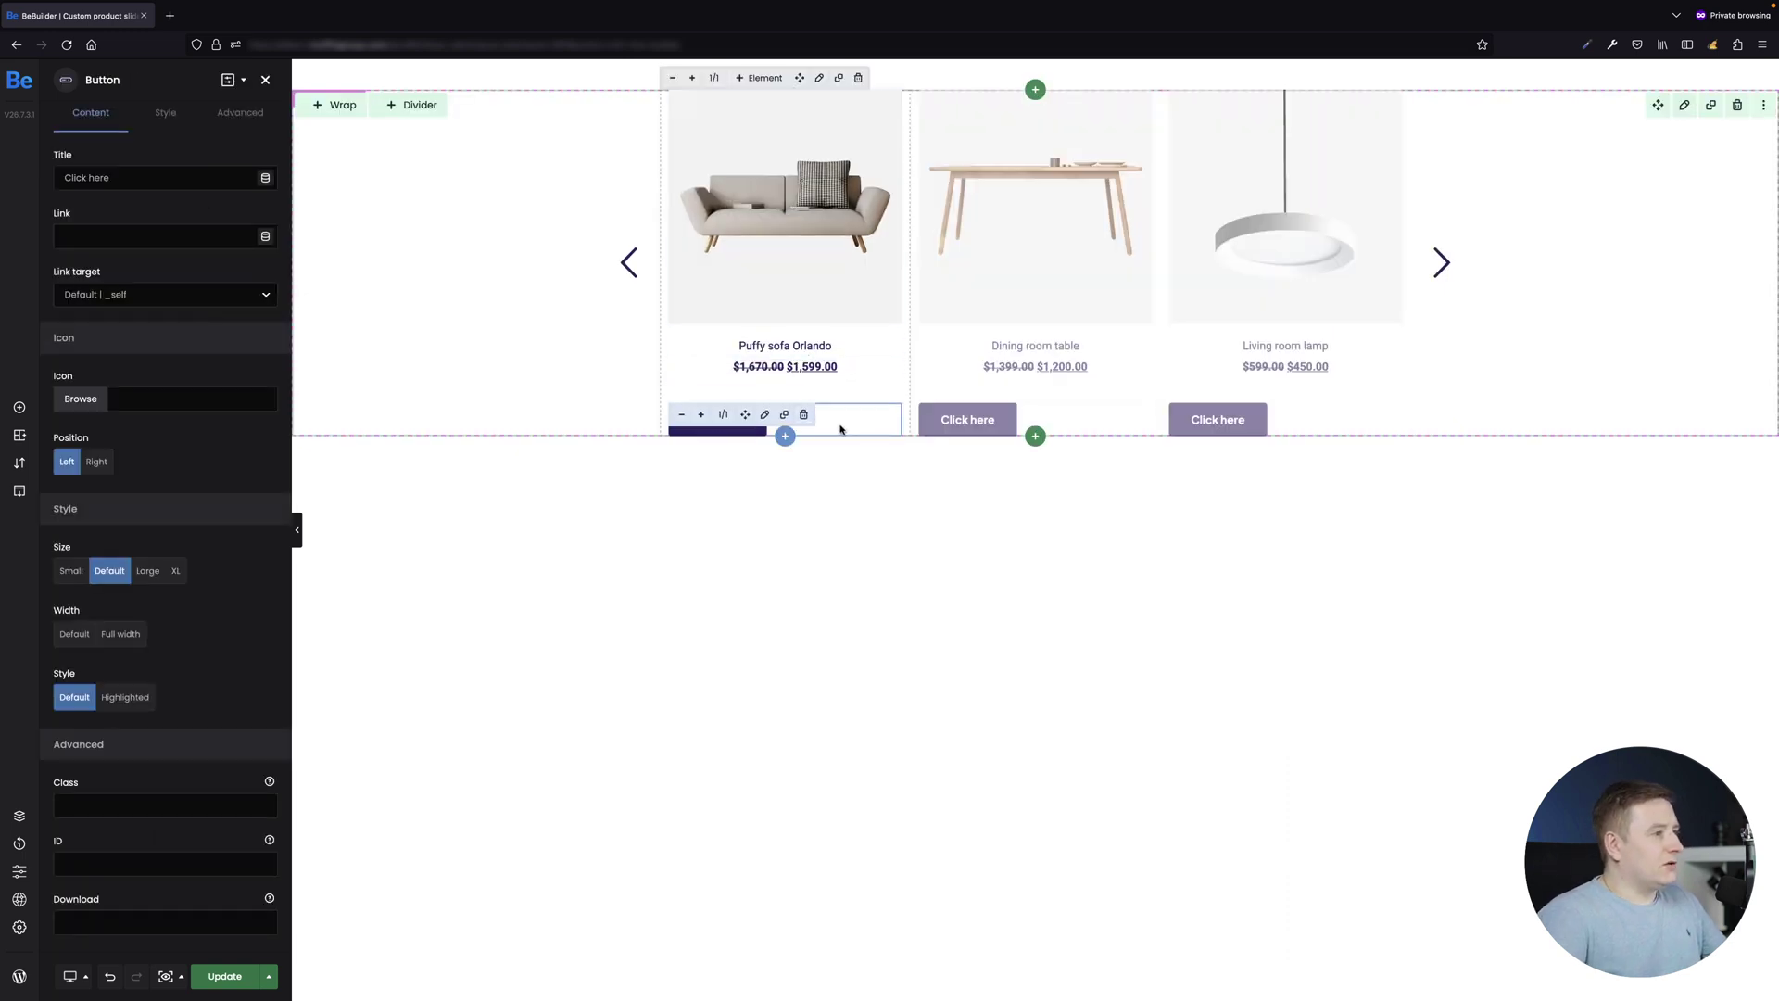
Step: Change the button's title to "Go to product"
{"action": "left_click", "coordinate": [141, 175]}
{"action": "key", "text": "super+a"}
{"action": "type", "text": "Go"}
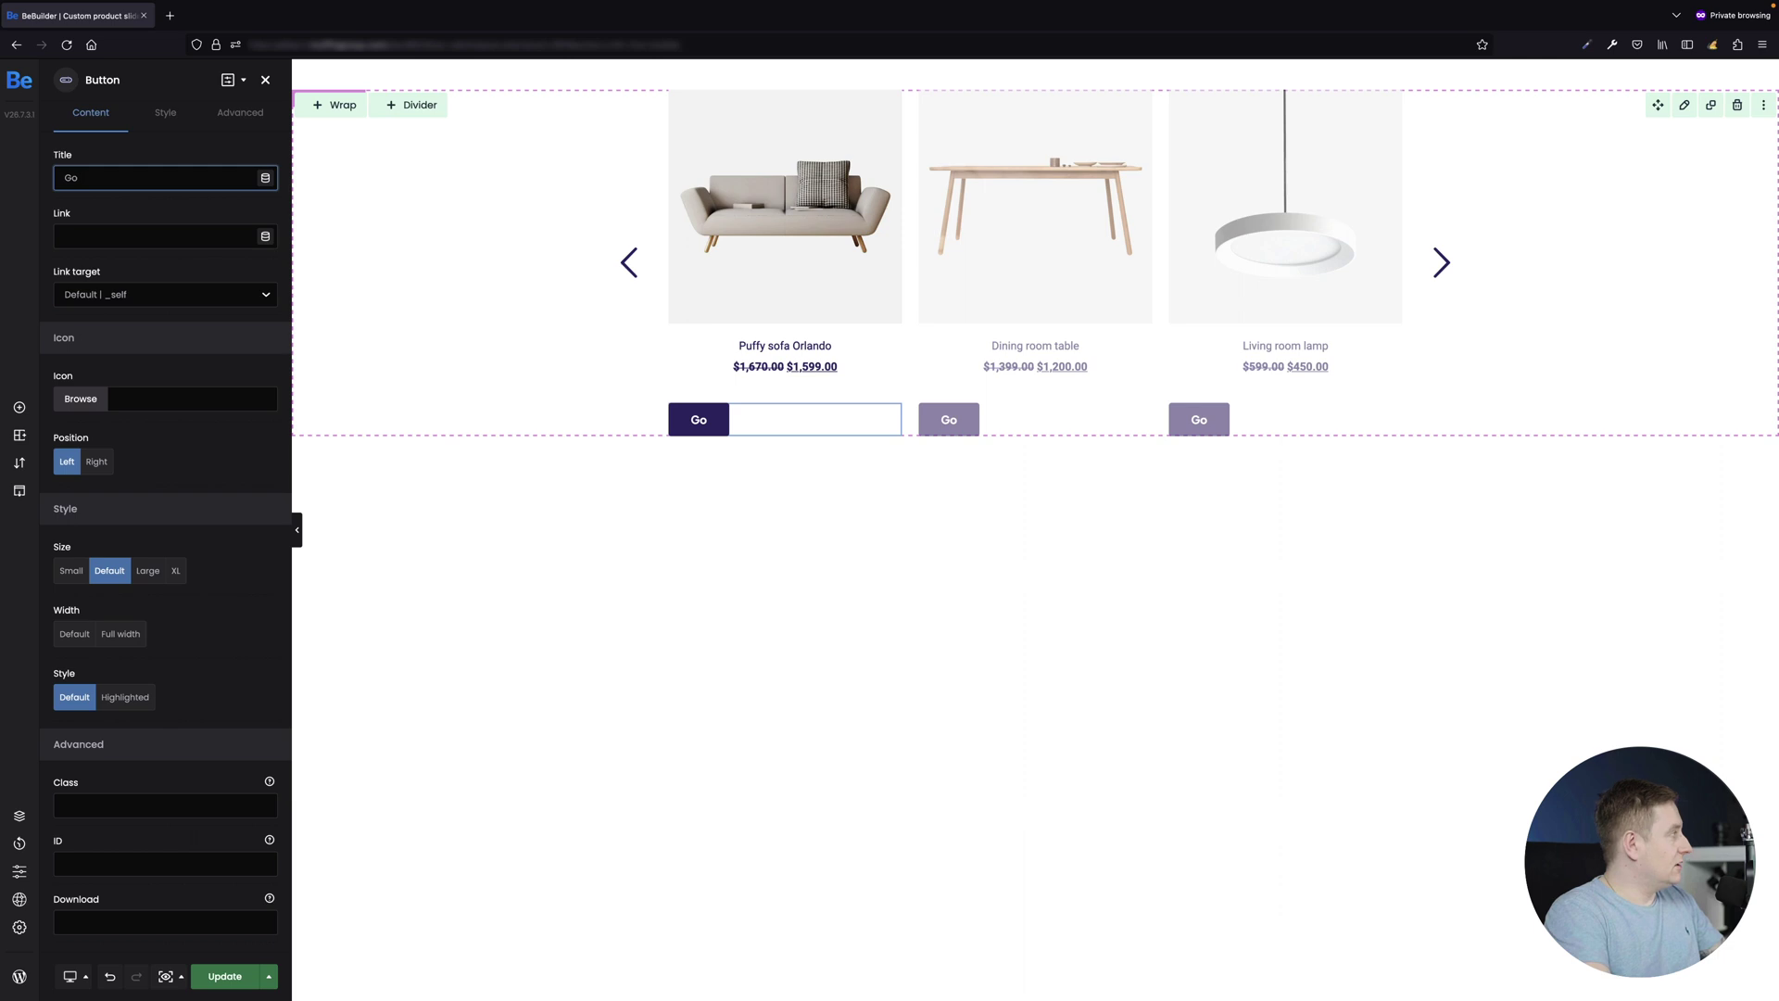
{"action": "type", "text": " to prudct"}
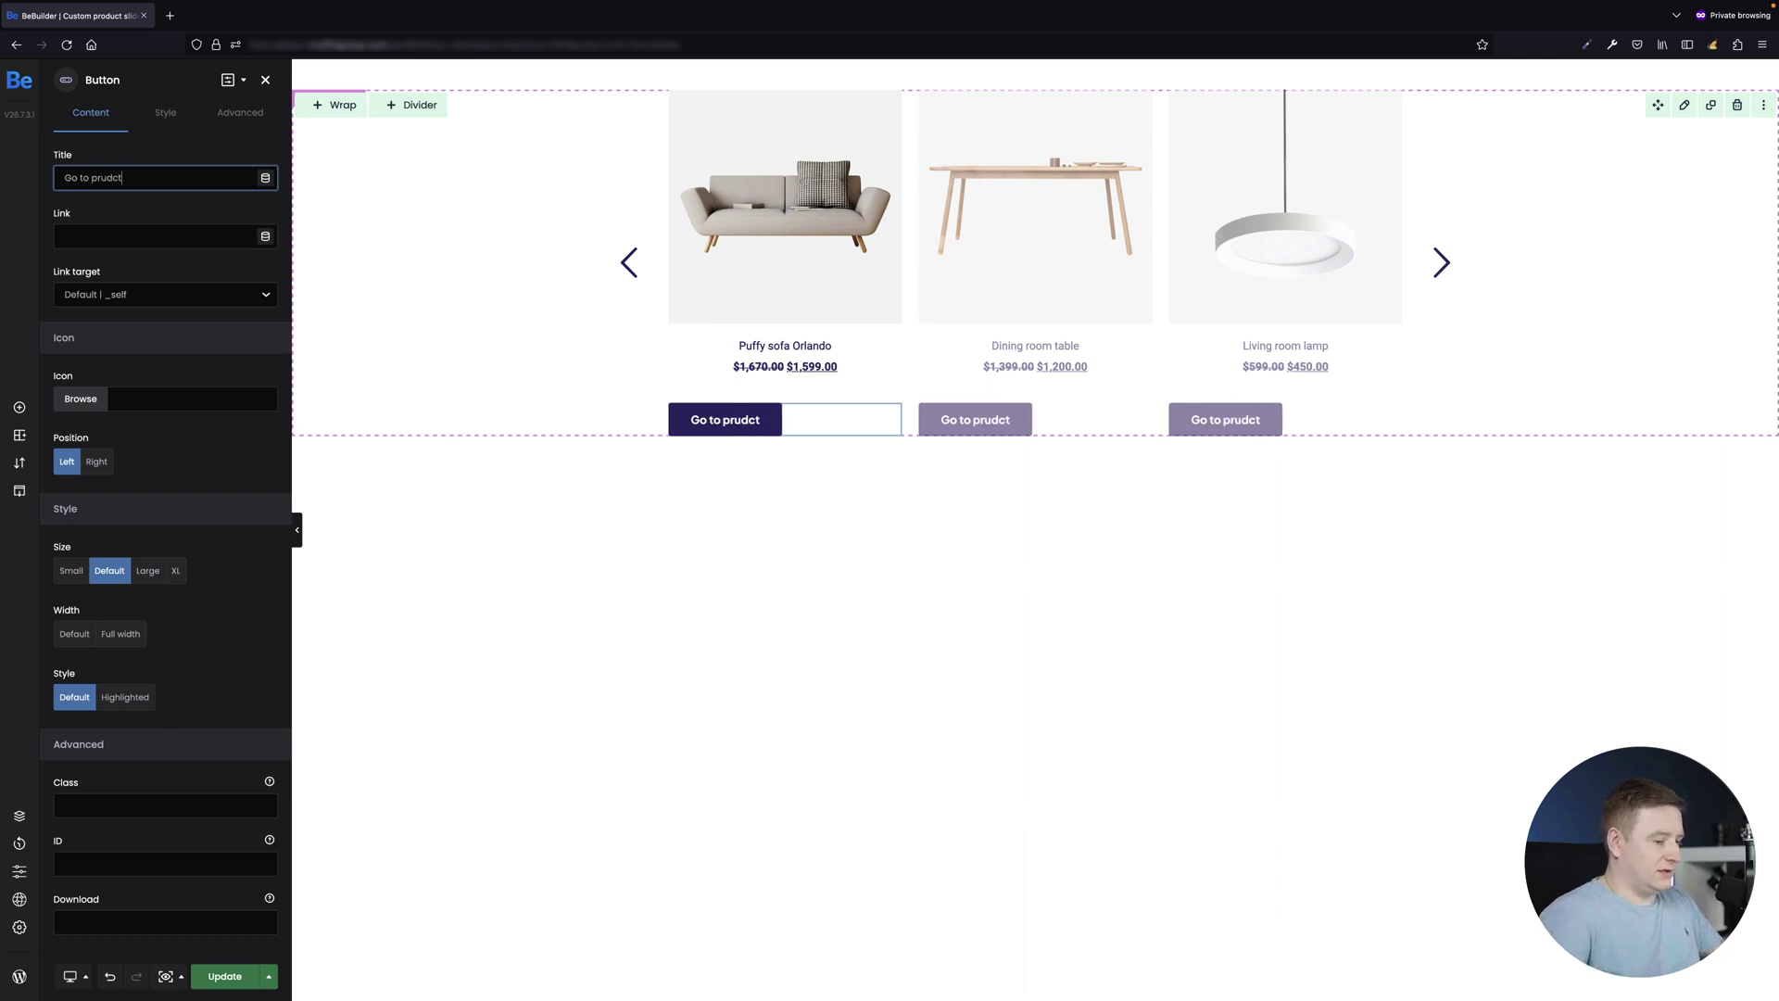
{"action": "key", "text": "BackSpace"}
{"action": "key", "text": "BackSpace"}
{"action": "key", "text": "BackSpace"}
{"action": "key", "text": "BackSpace"}
{"action": "type", "text": "oduct"}
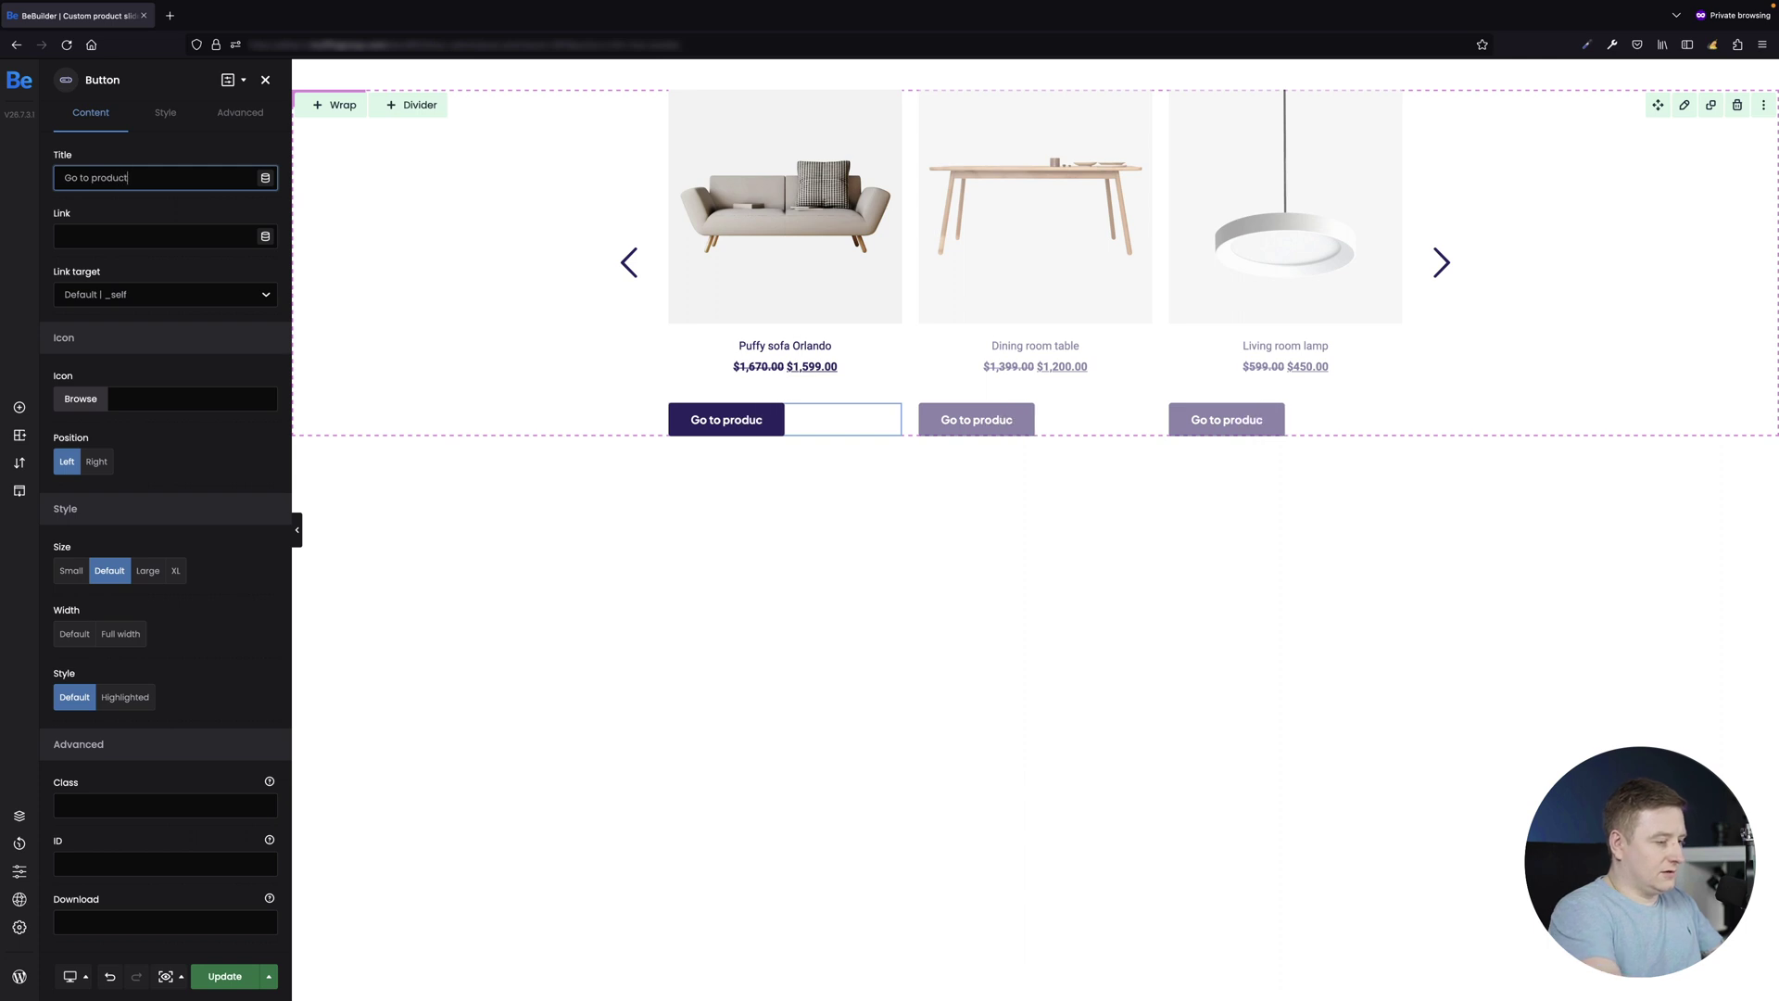
Step: Link the button to each product's page with the dynamic Product Link data
{"action": "left_click", "coordinate": [199, 237]}
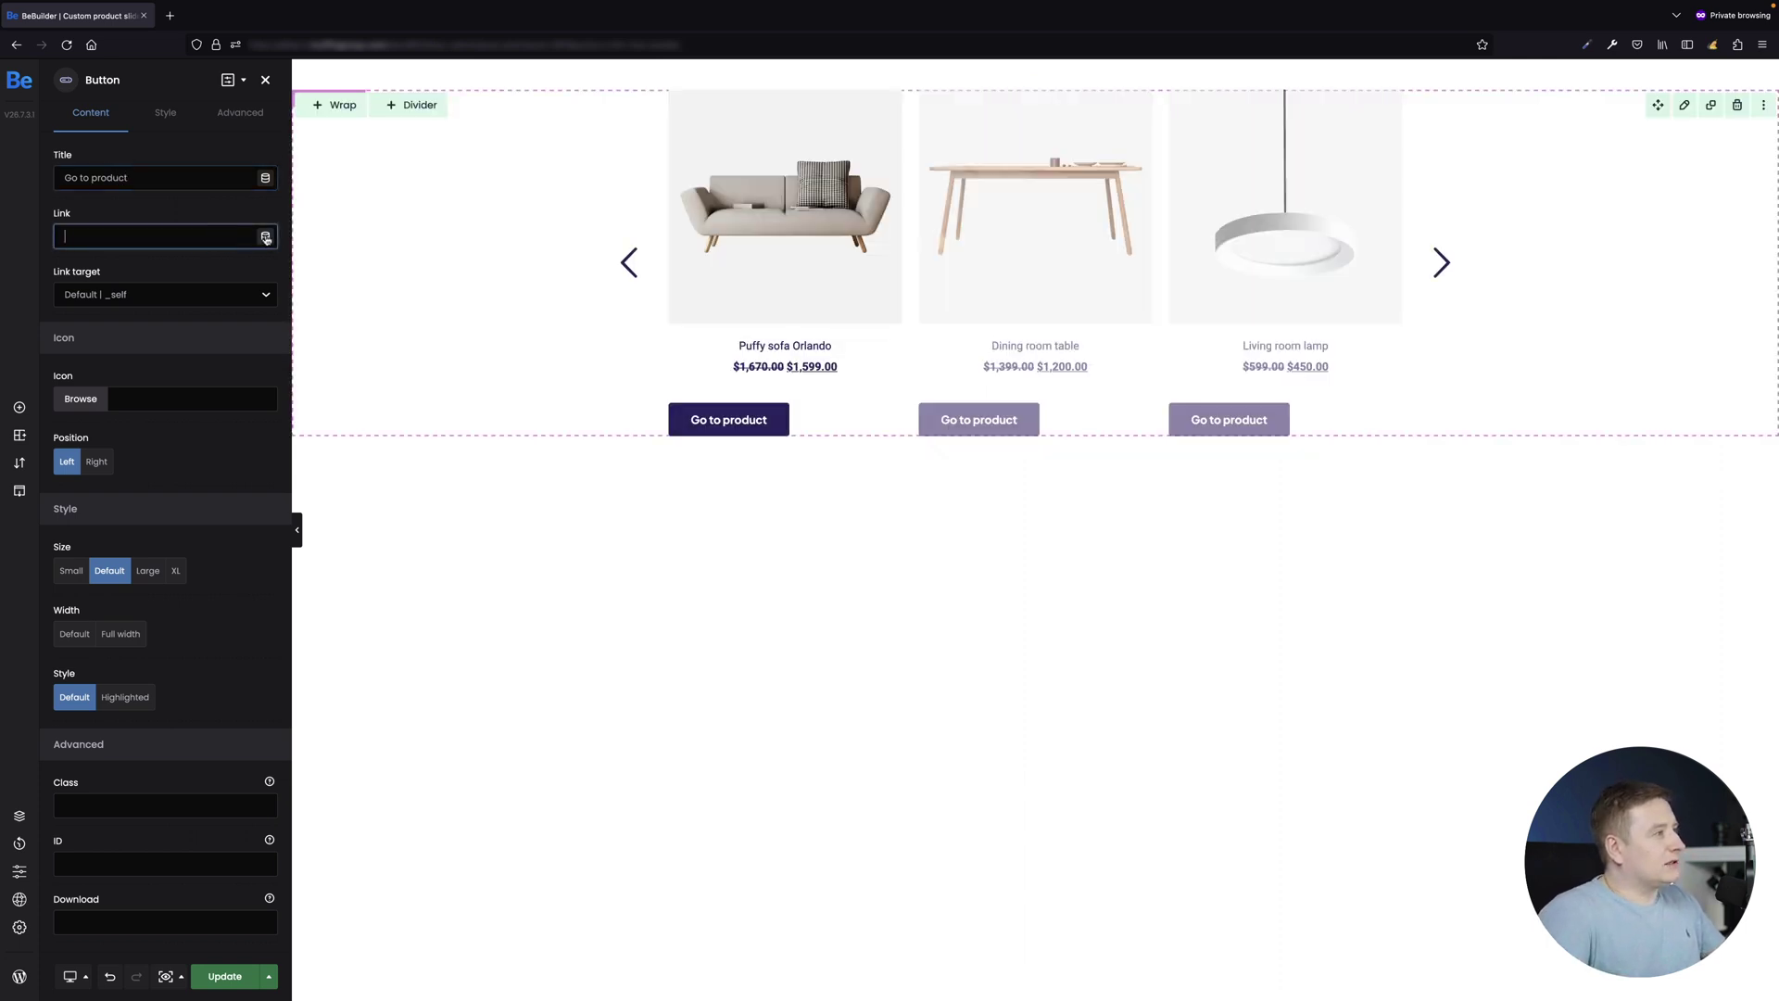
{"action": "left_click", "coordinate": [265, 238]}
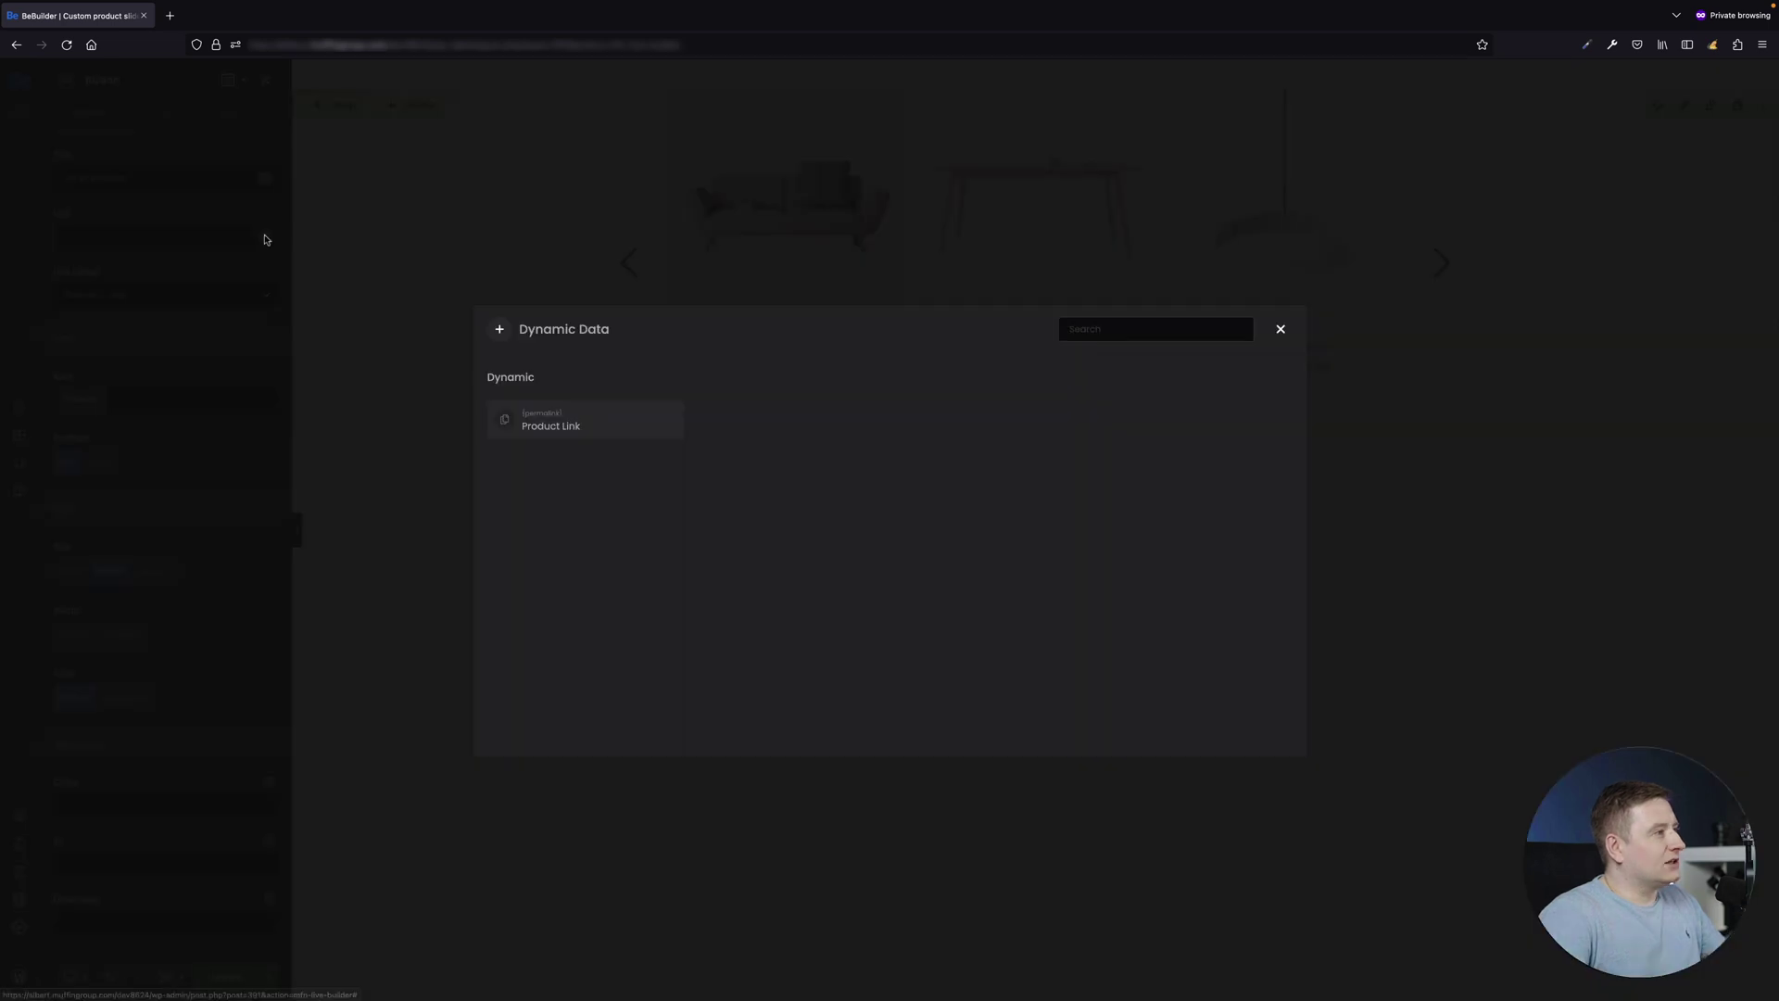
{"action": "left_click", "coordinate": [588, 422]}
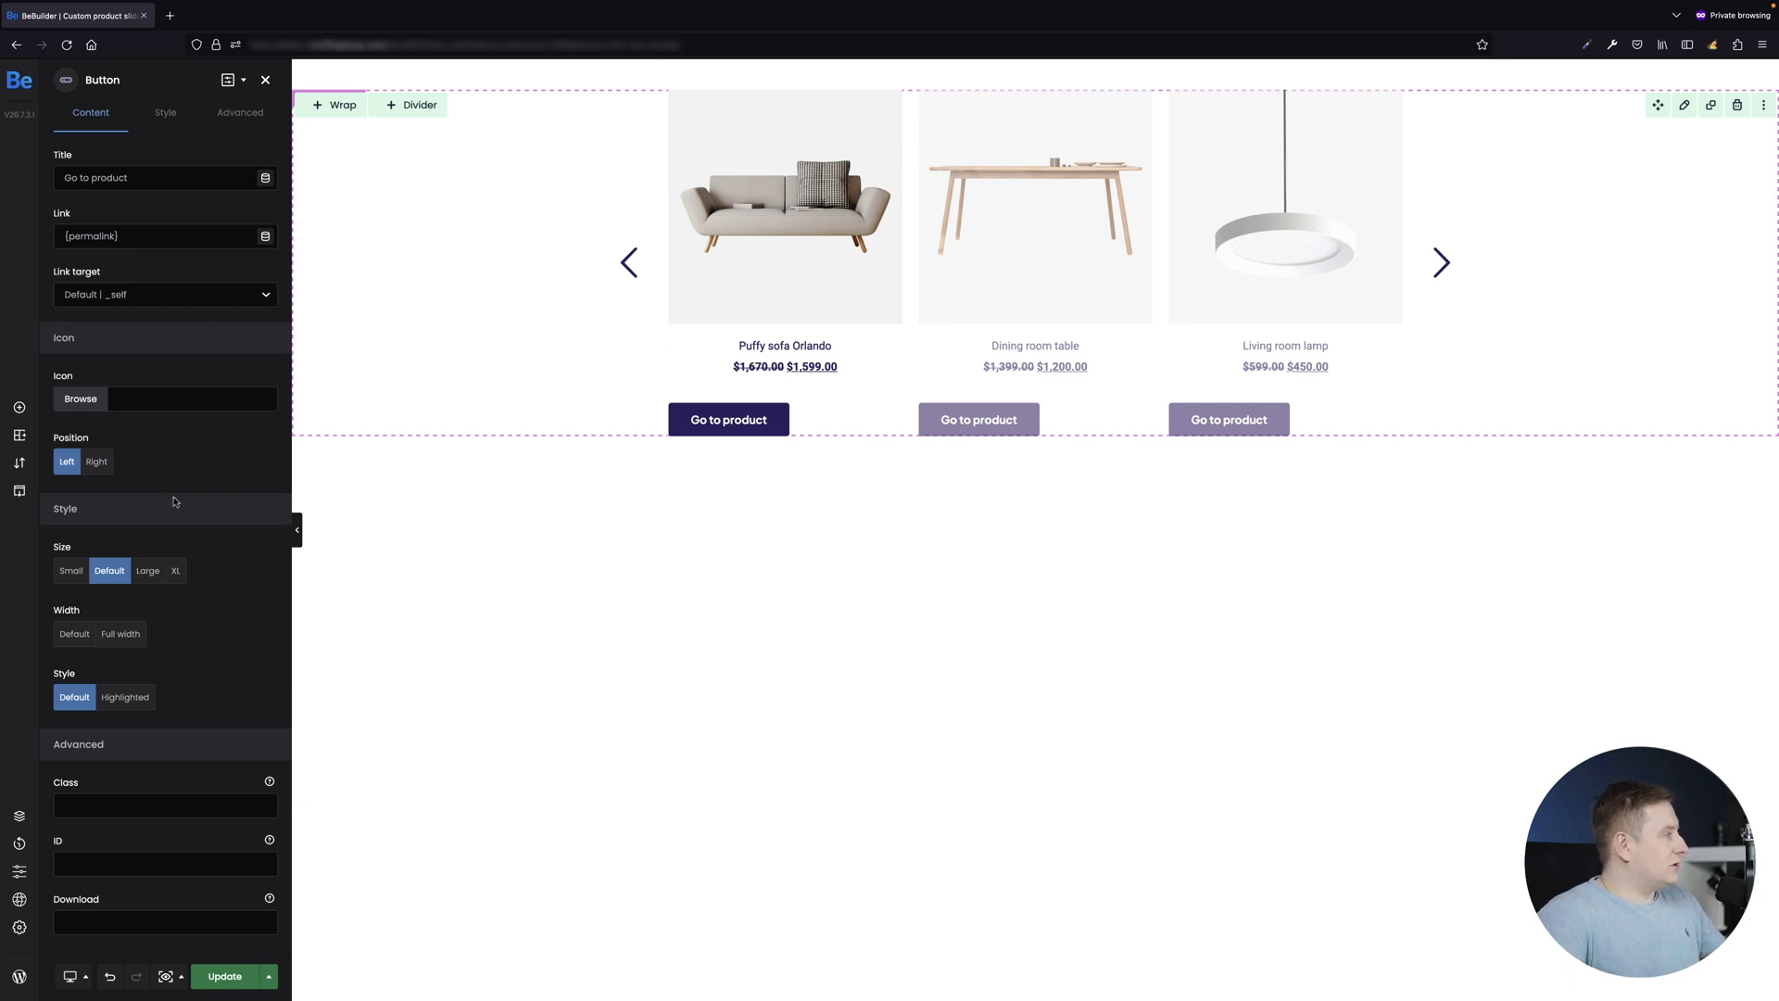
Step: Set the text alignment of the button's container to Center
{"action": "scroll", "coordinate": [178, 515], "scroll_direction": "down", "scroll_amount": 2}
{"action": "scroll", "coordinate": [178, 516], "scroll_direction": "up", "scroll_amount": 2}
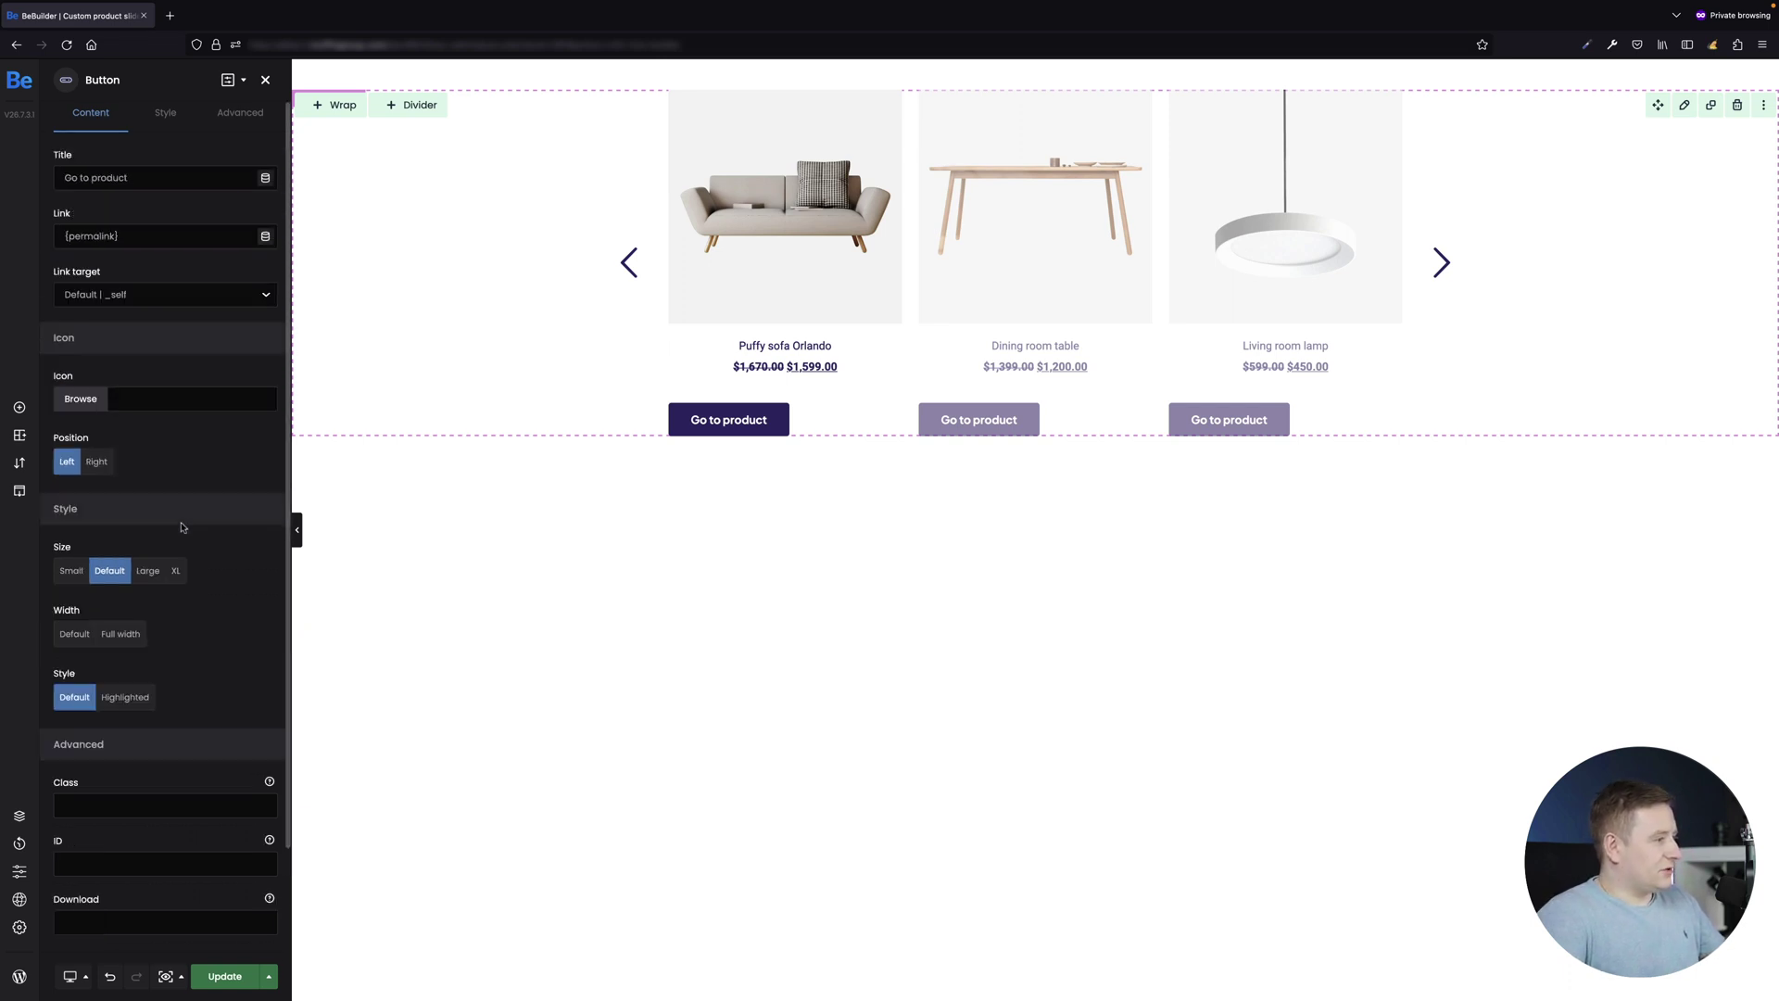
{"action": "scroll", "coordinate": [181, 527], "scroll_direction": "down", "scroll_amount": 1}
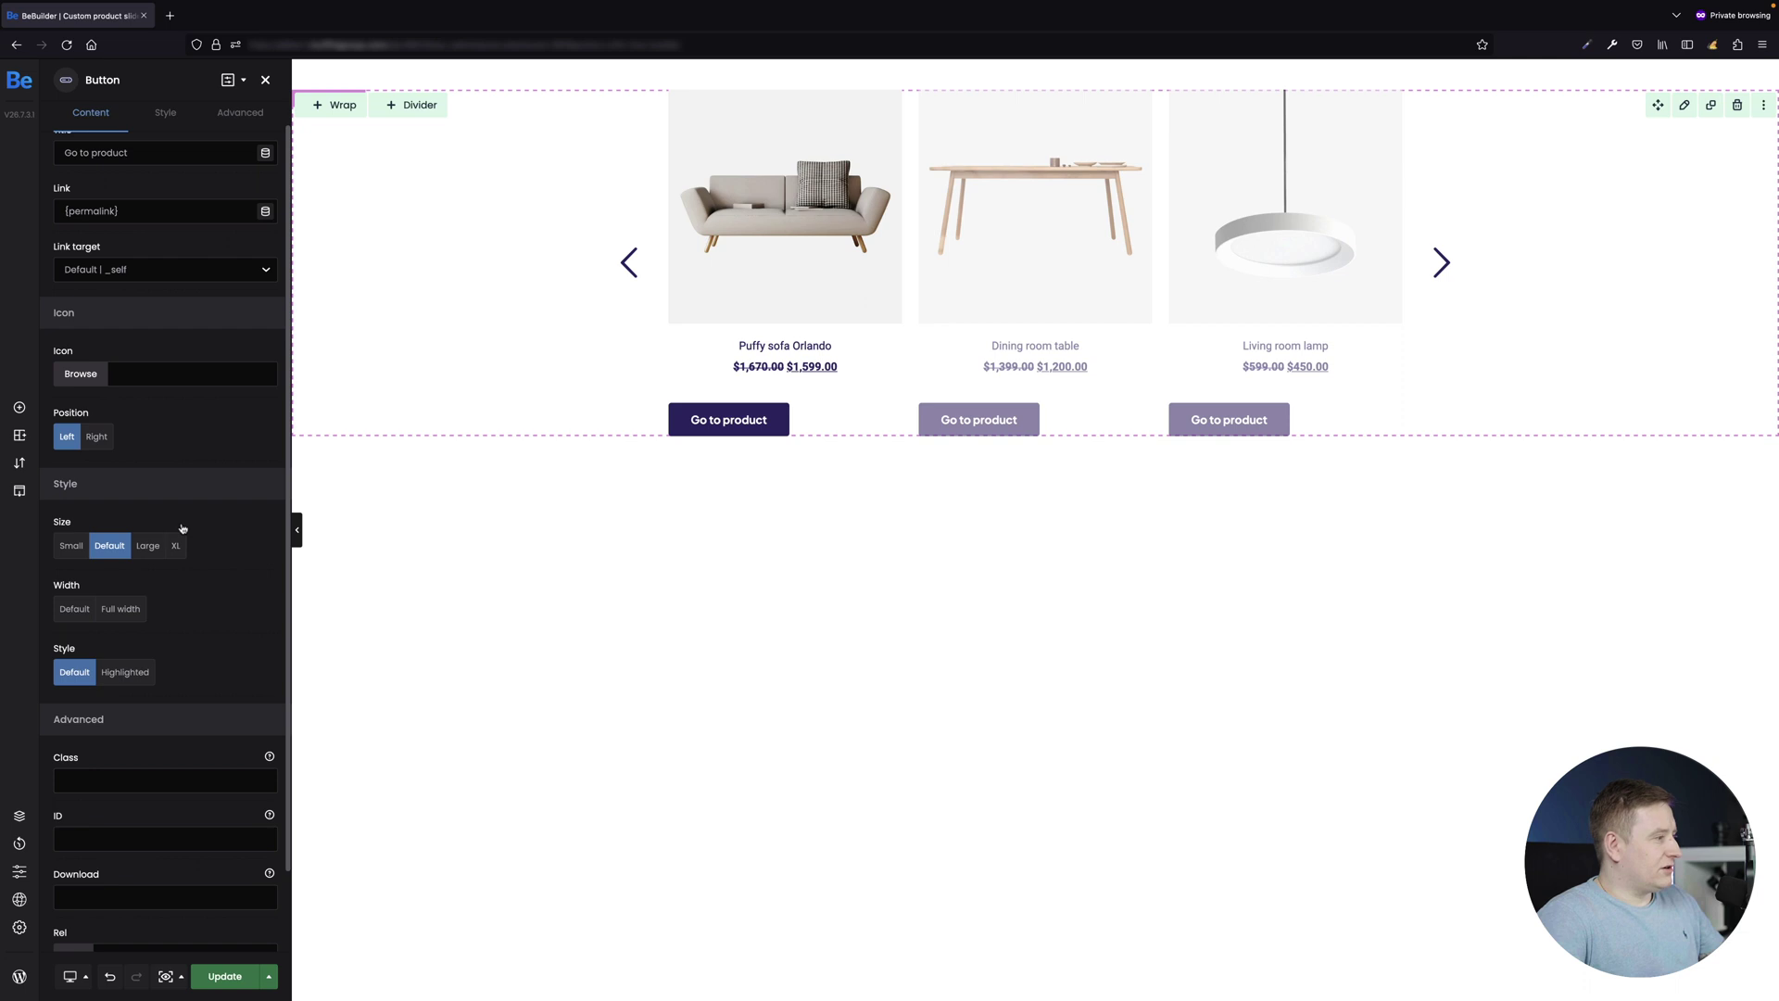
{"action": "left_click", "coordinate": [169, 112]}
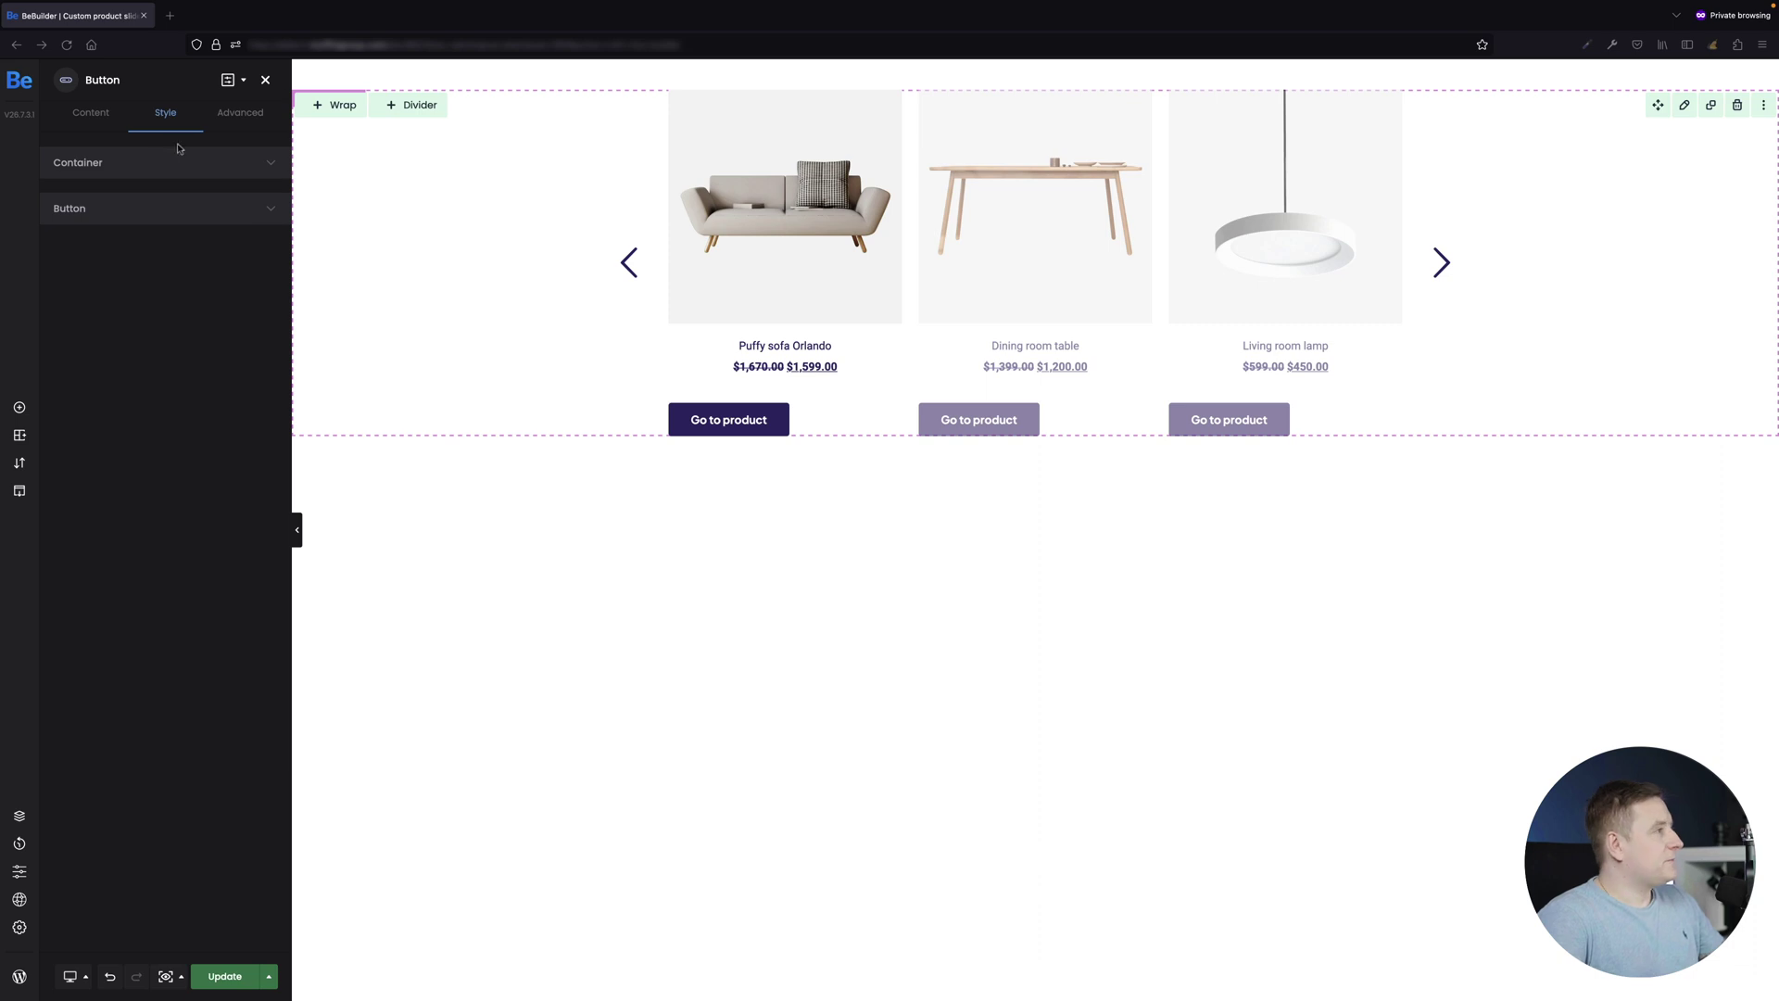
{"action": "left_click", "coordinate": [223, 165]}
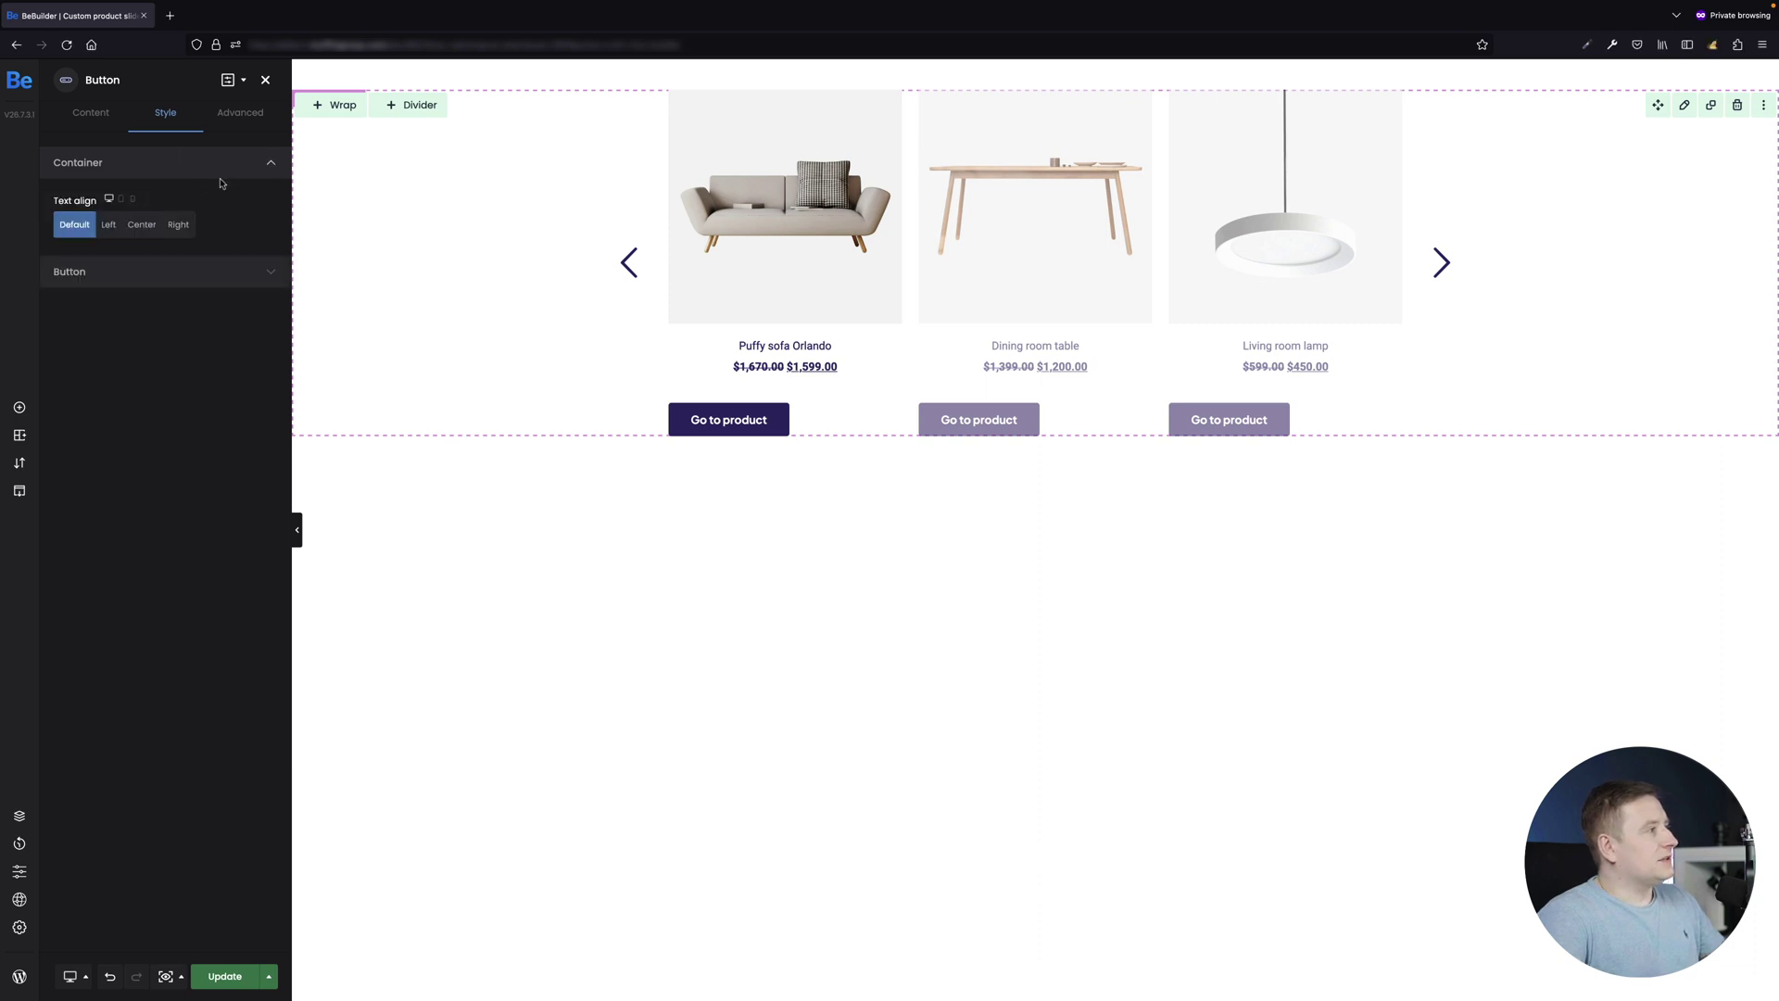
{"action": "left_click", "coordinate": [143, 227]}
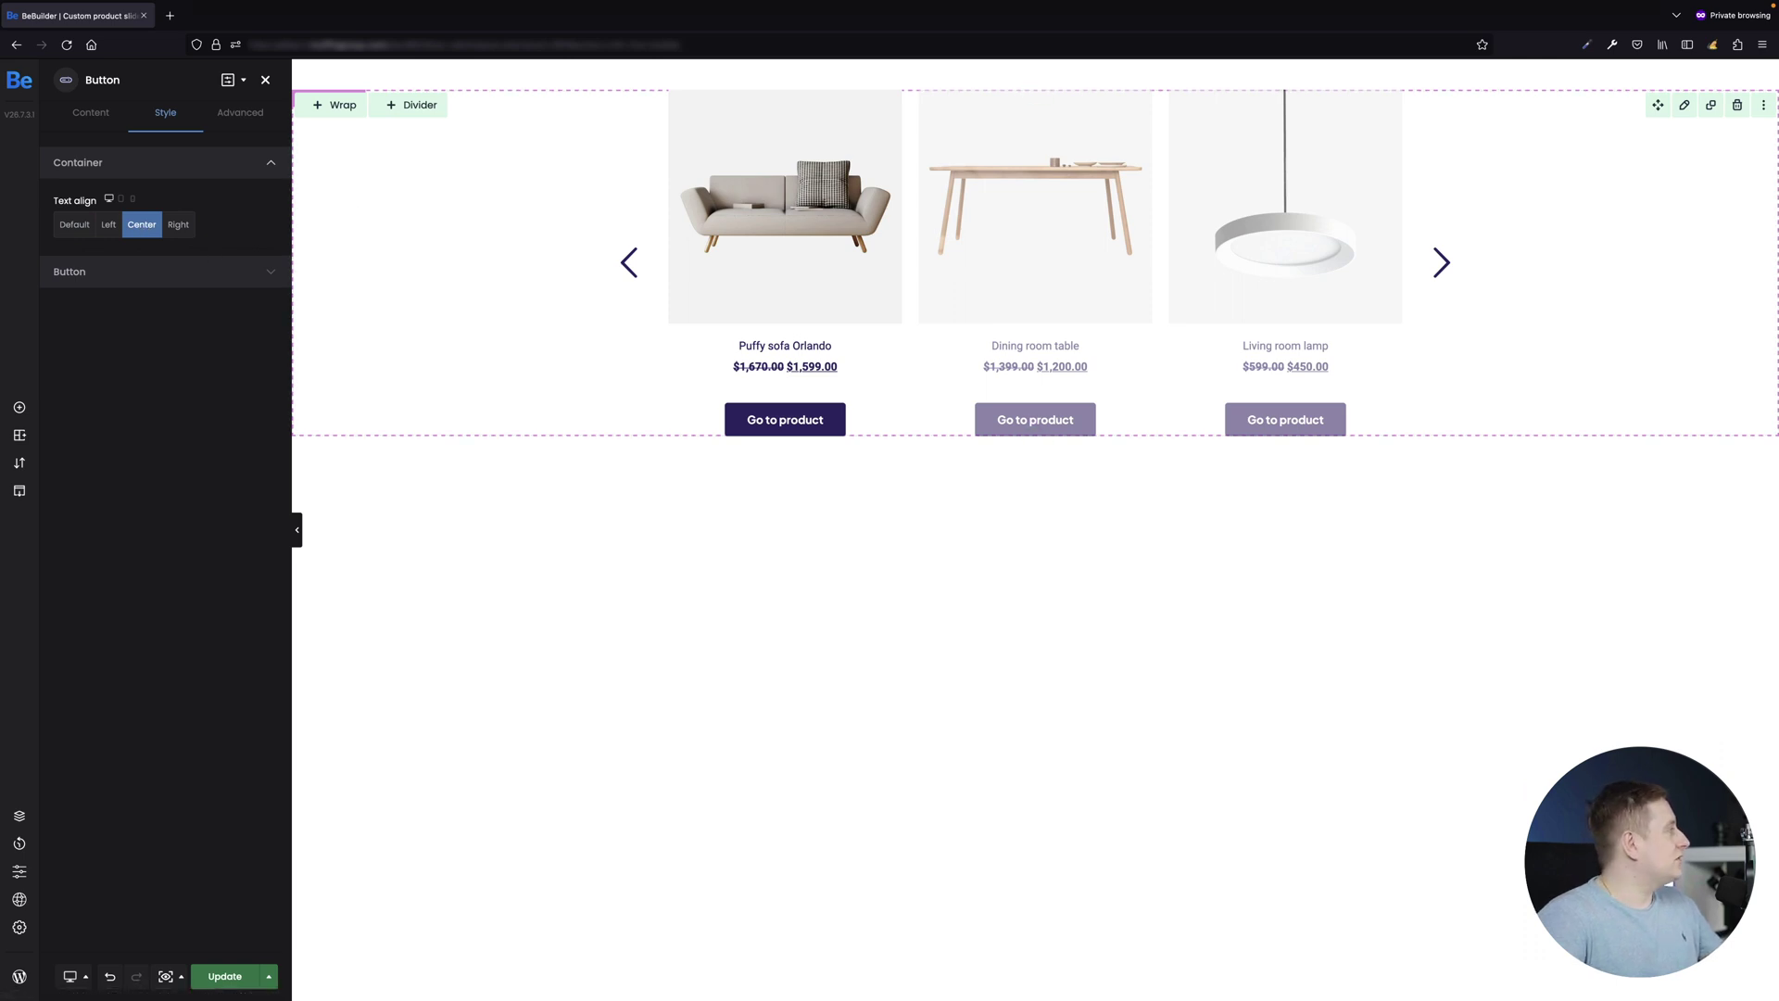
Step: Give the button a solid border with a linked width of 2px on all four sides
{"action": "left_click", "coordinate": [206, 271]}
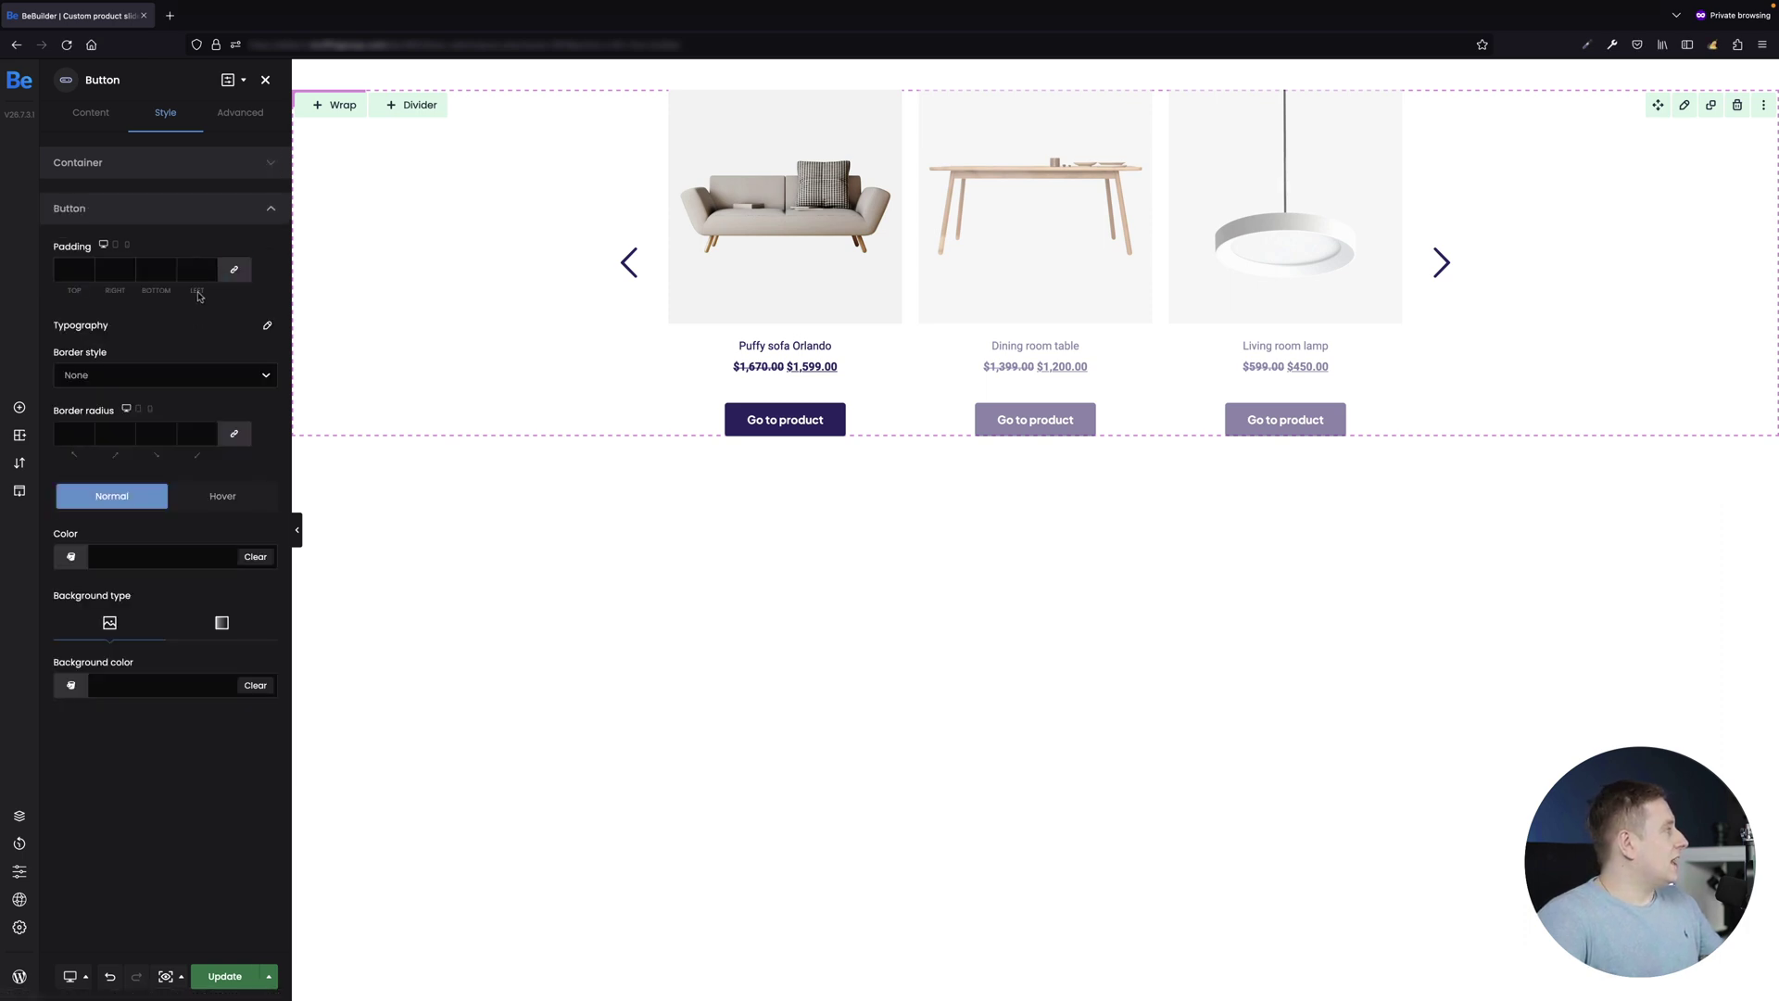
{"action": "left_click", "coordinate": [134, 375]}
{"action": "left_click", "coordinate": [135, 383]}
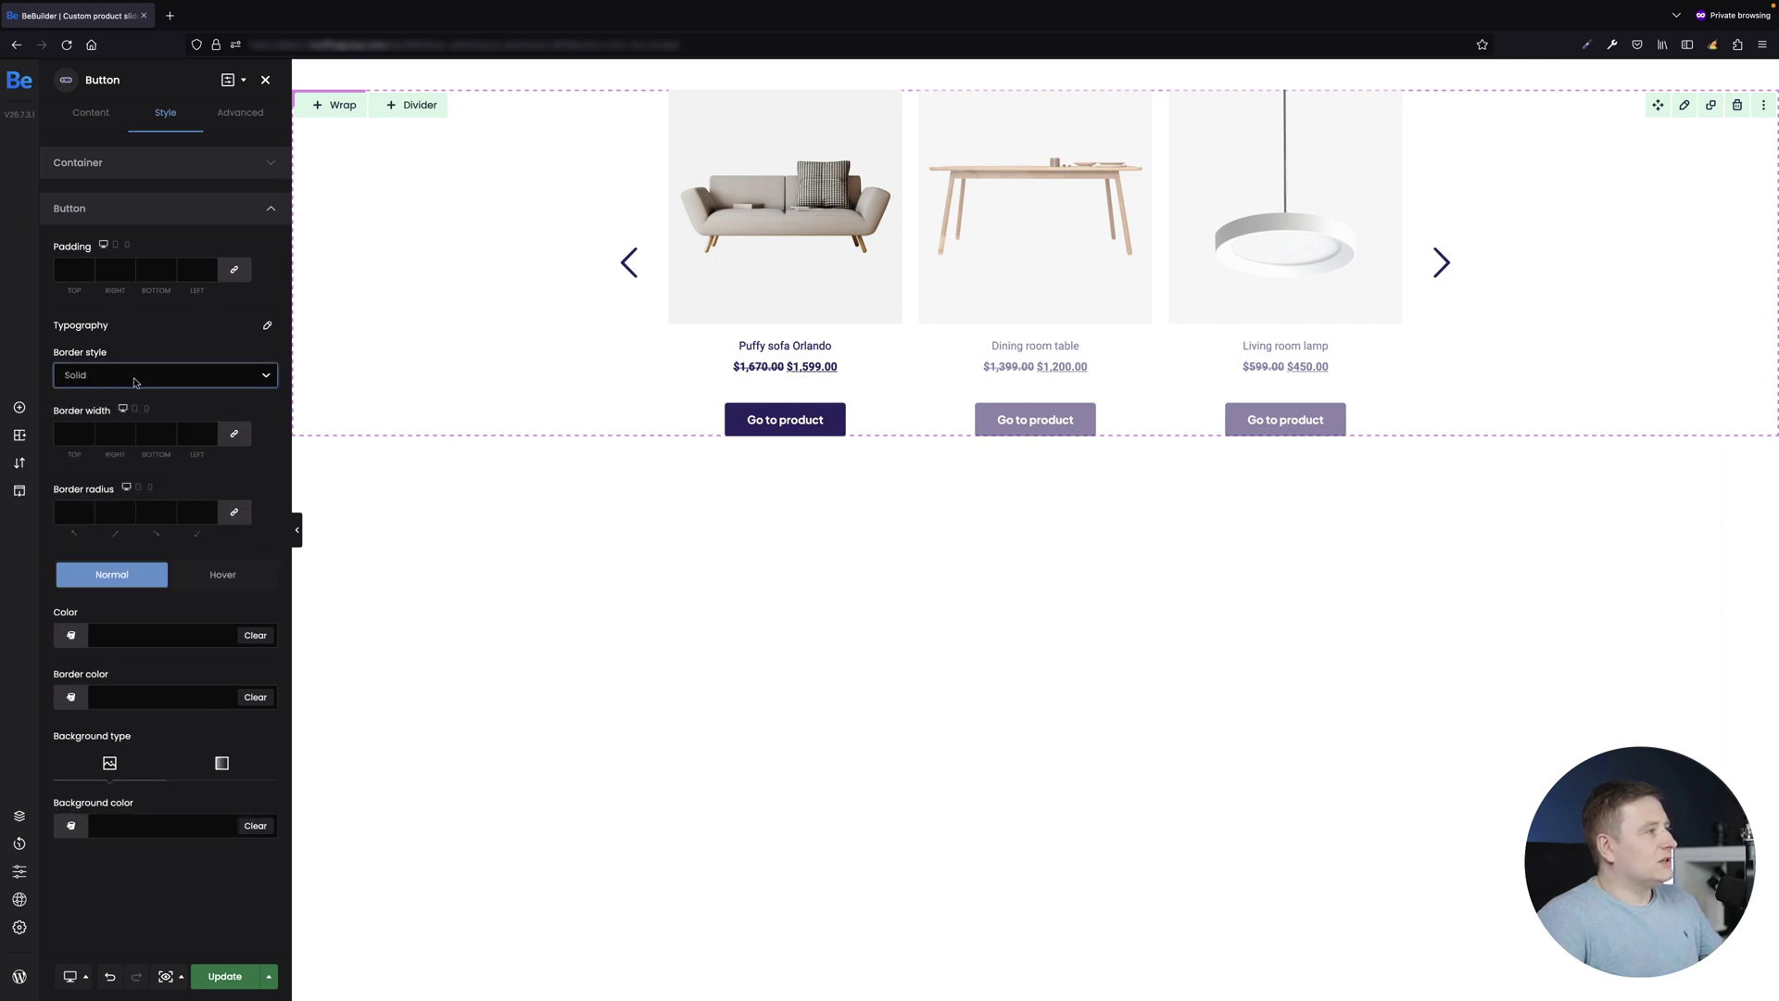
{"action": "left_click", "coordinate": [74, 433]}
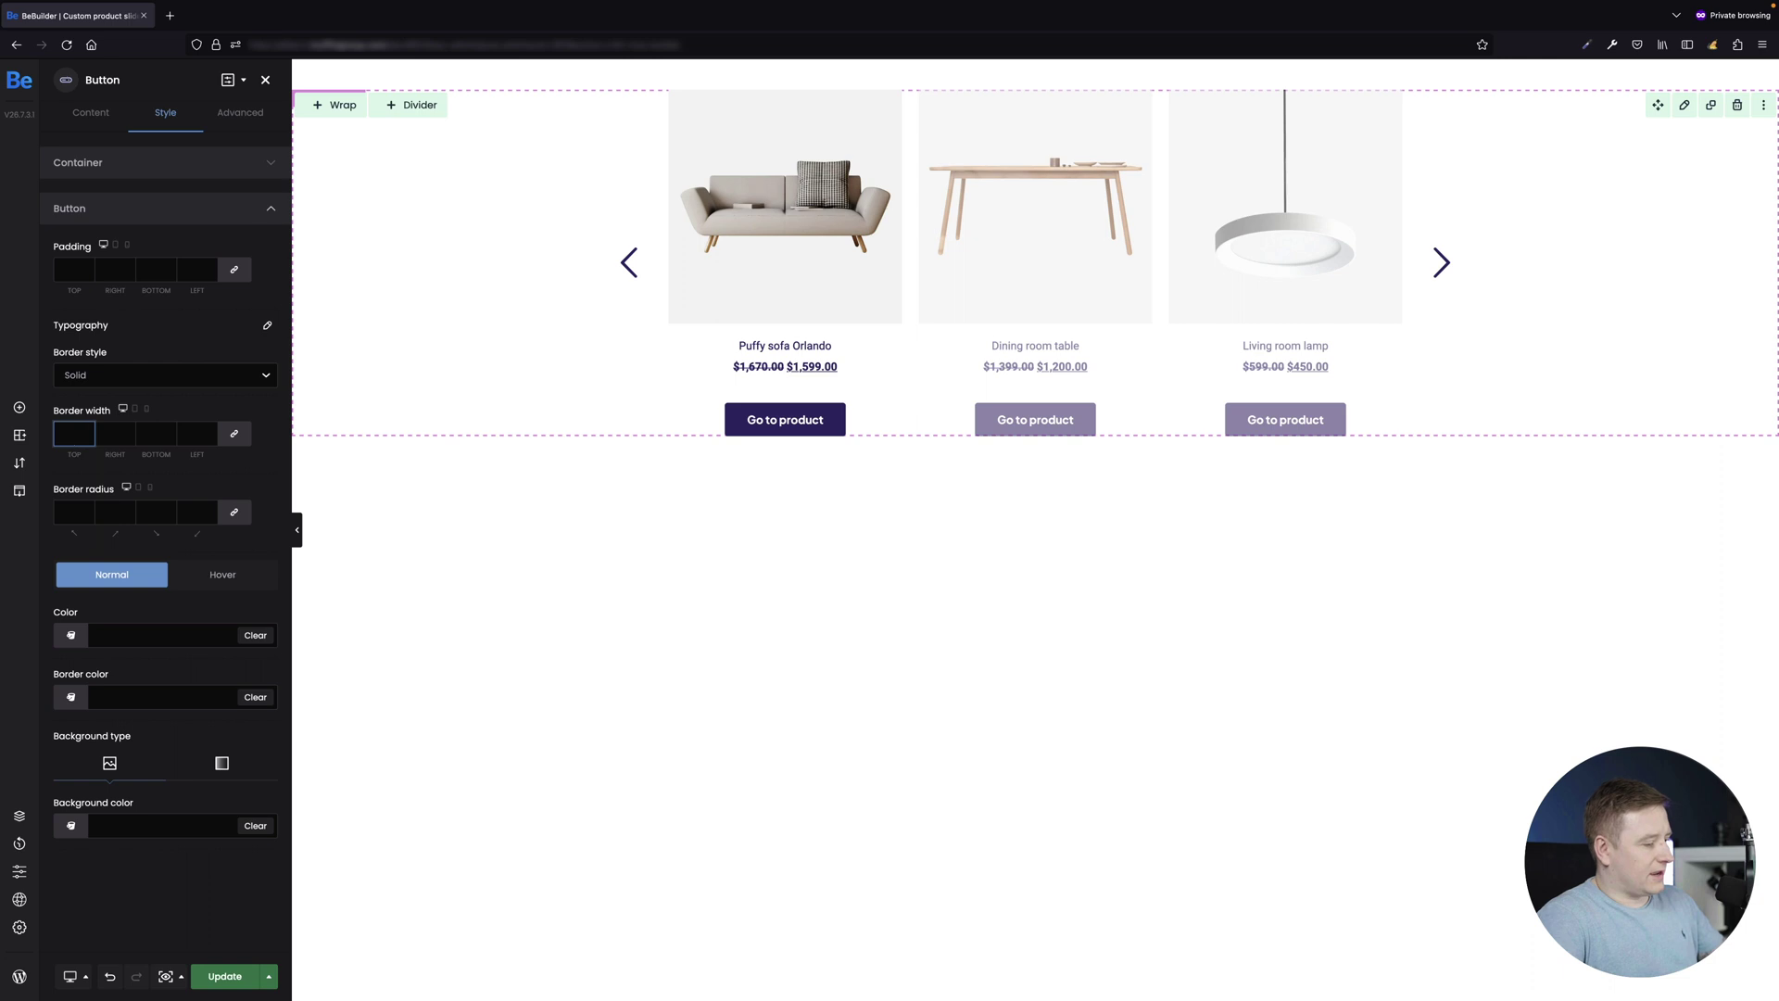
{"action": "type", "text": "2px"}
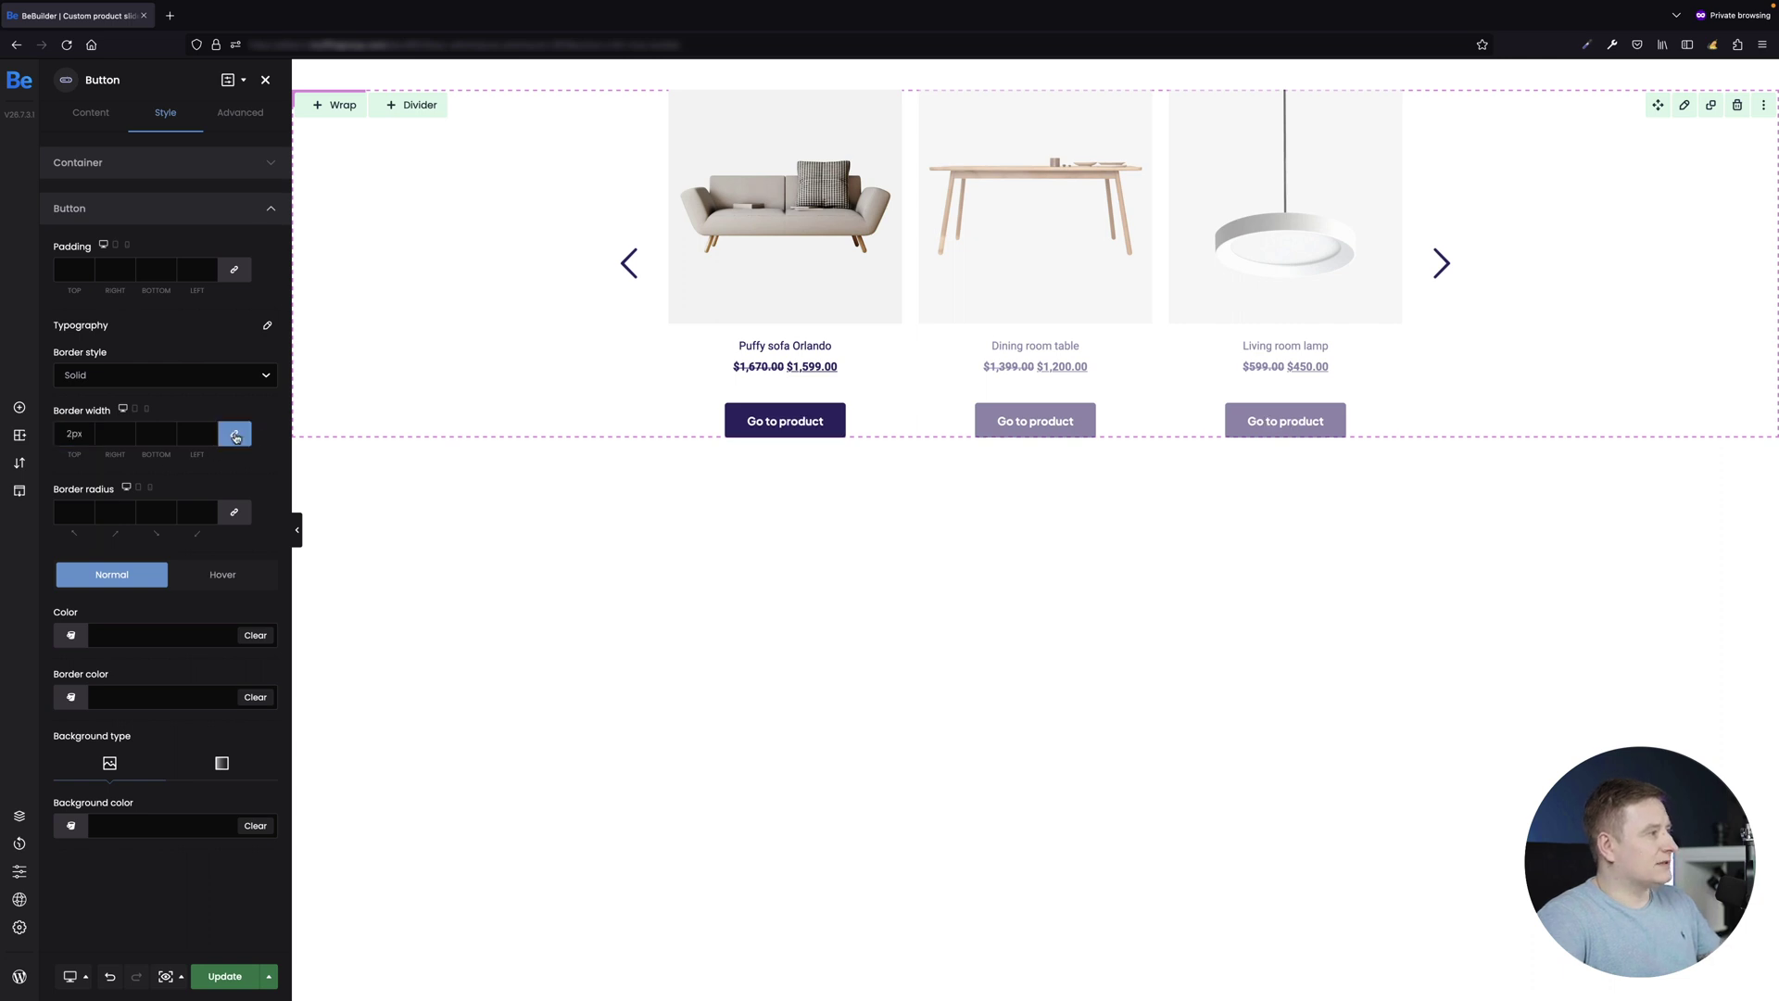
{"action": "left_click", "coordinate": [235, 437]}
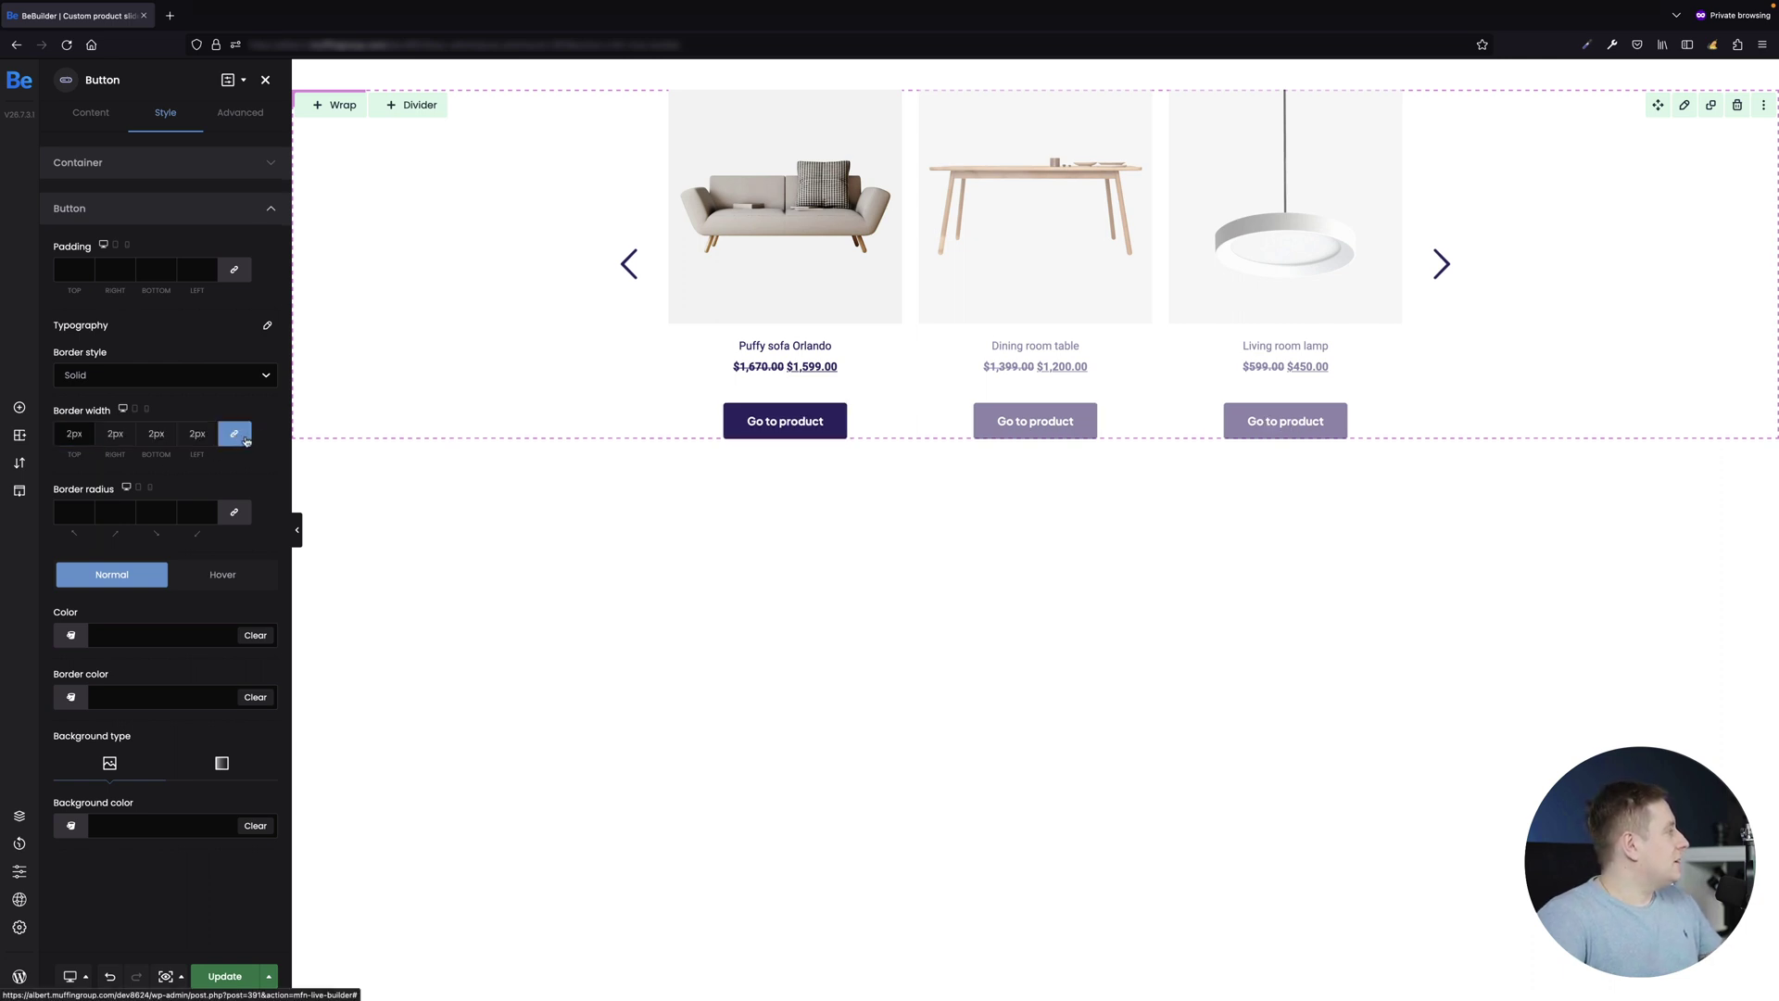
Step: Set the button's border radius to 6px on all four corners
{"action": "left_click", "coordinate": [79, 509]}
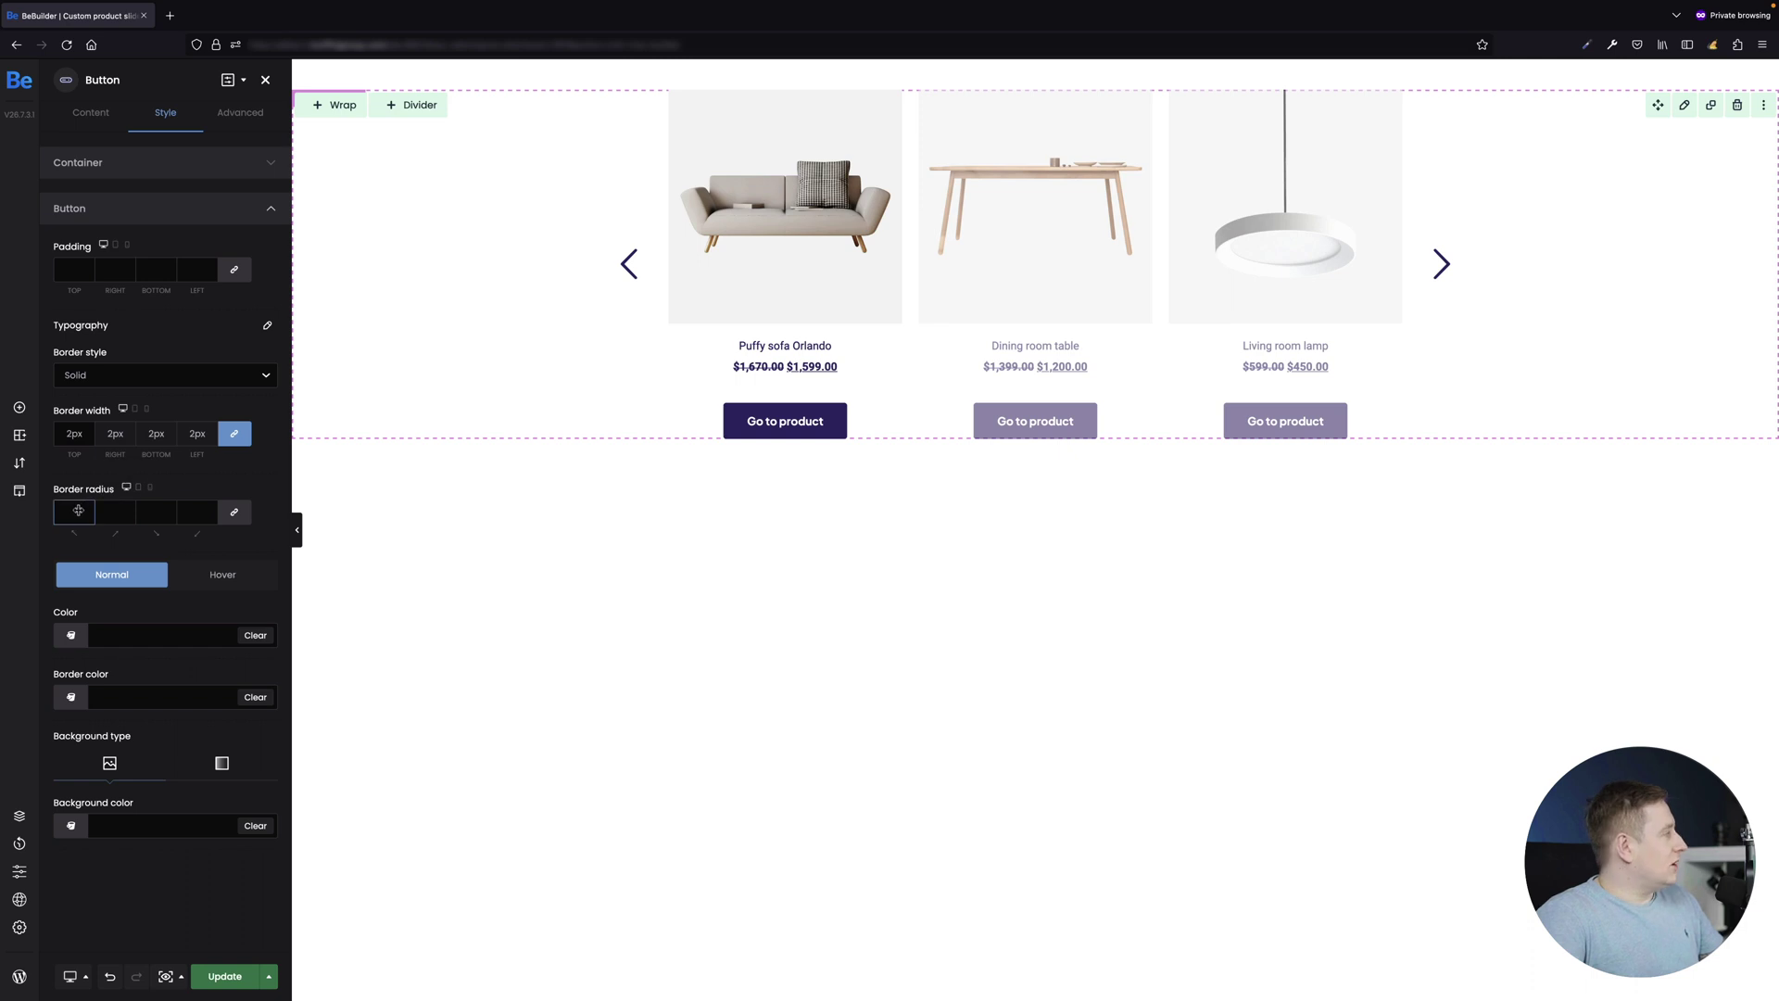
{"action": "type", "text": "6"}
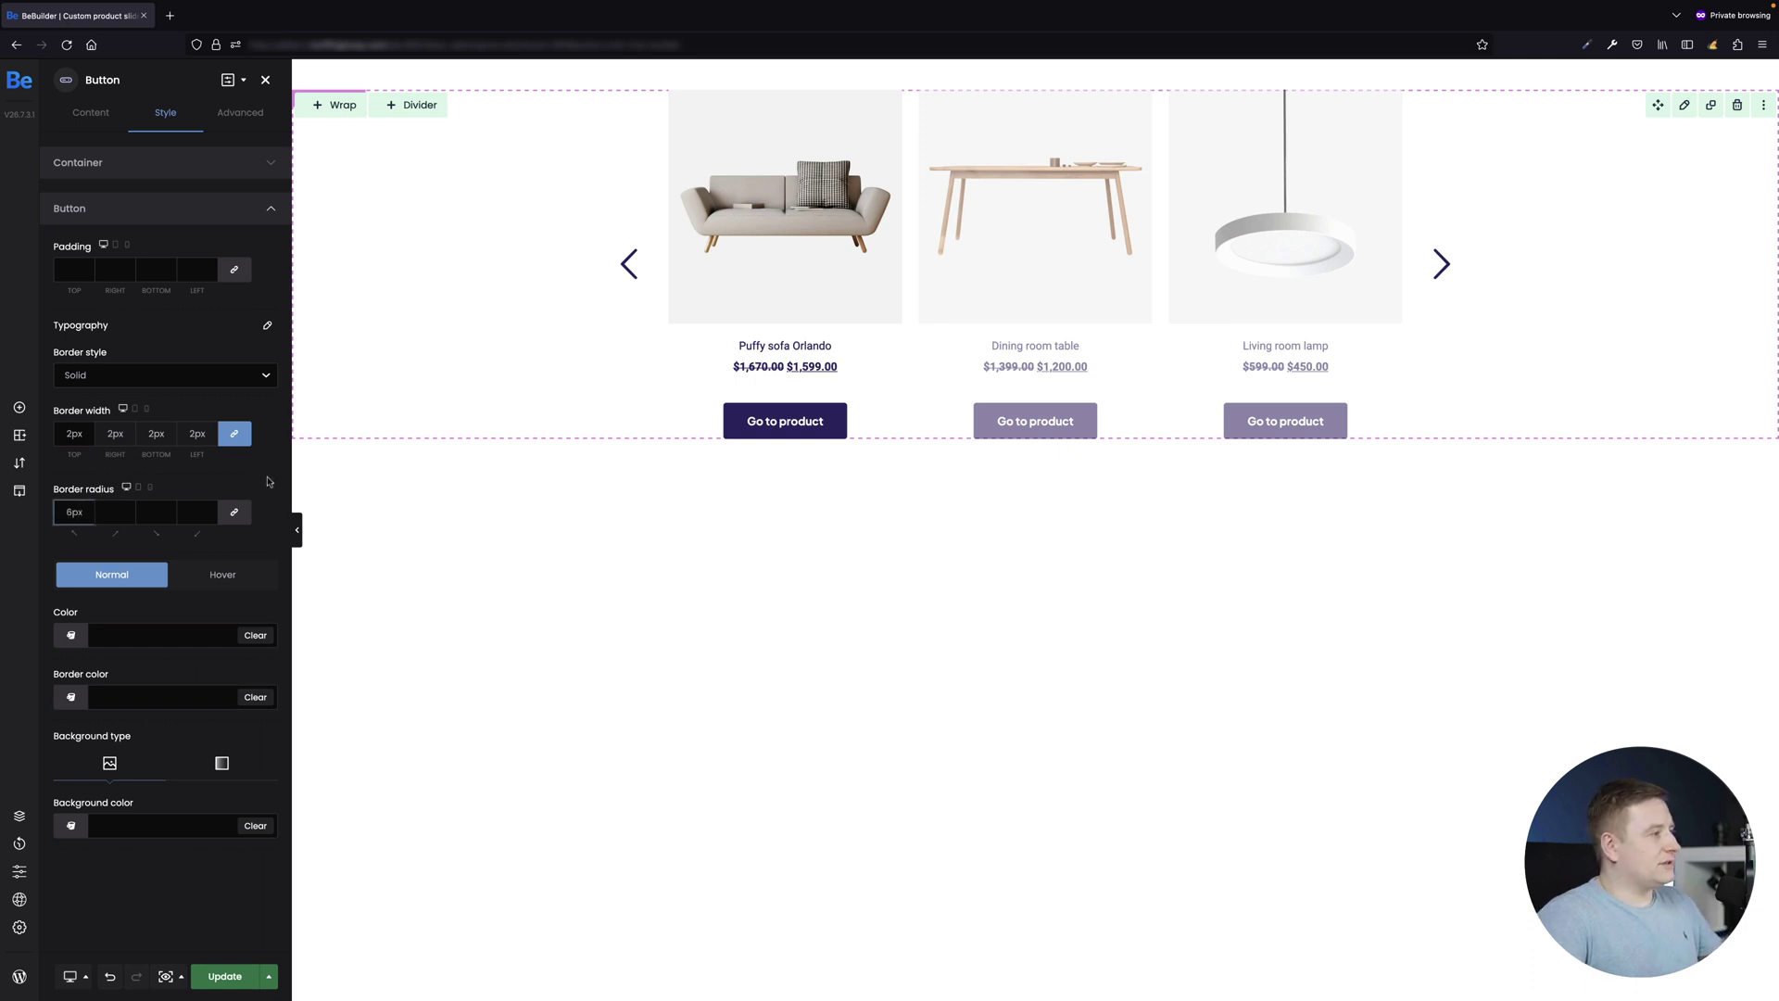
{"action": "left_click", "coordinate": [232, 514]}
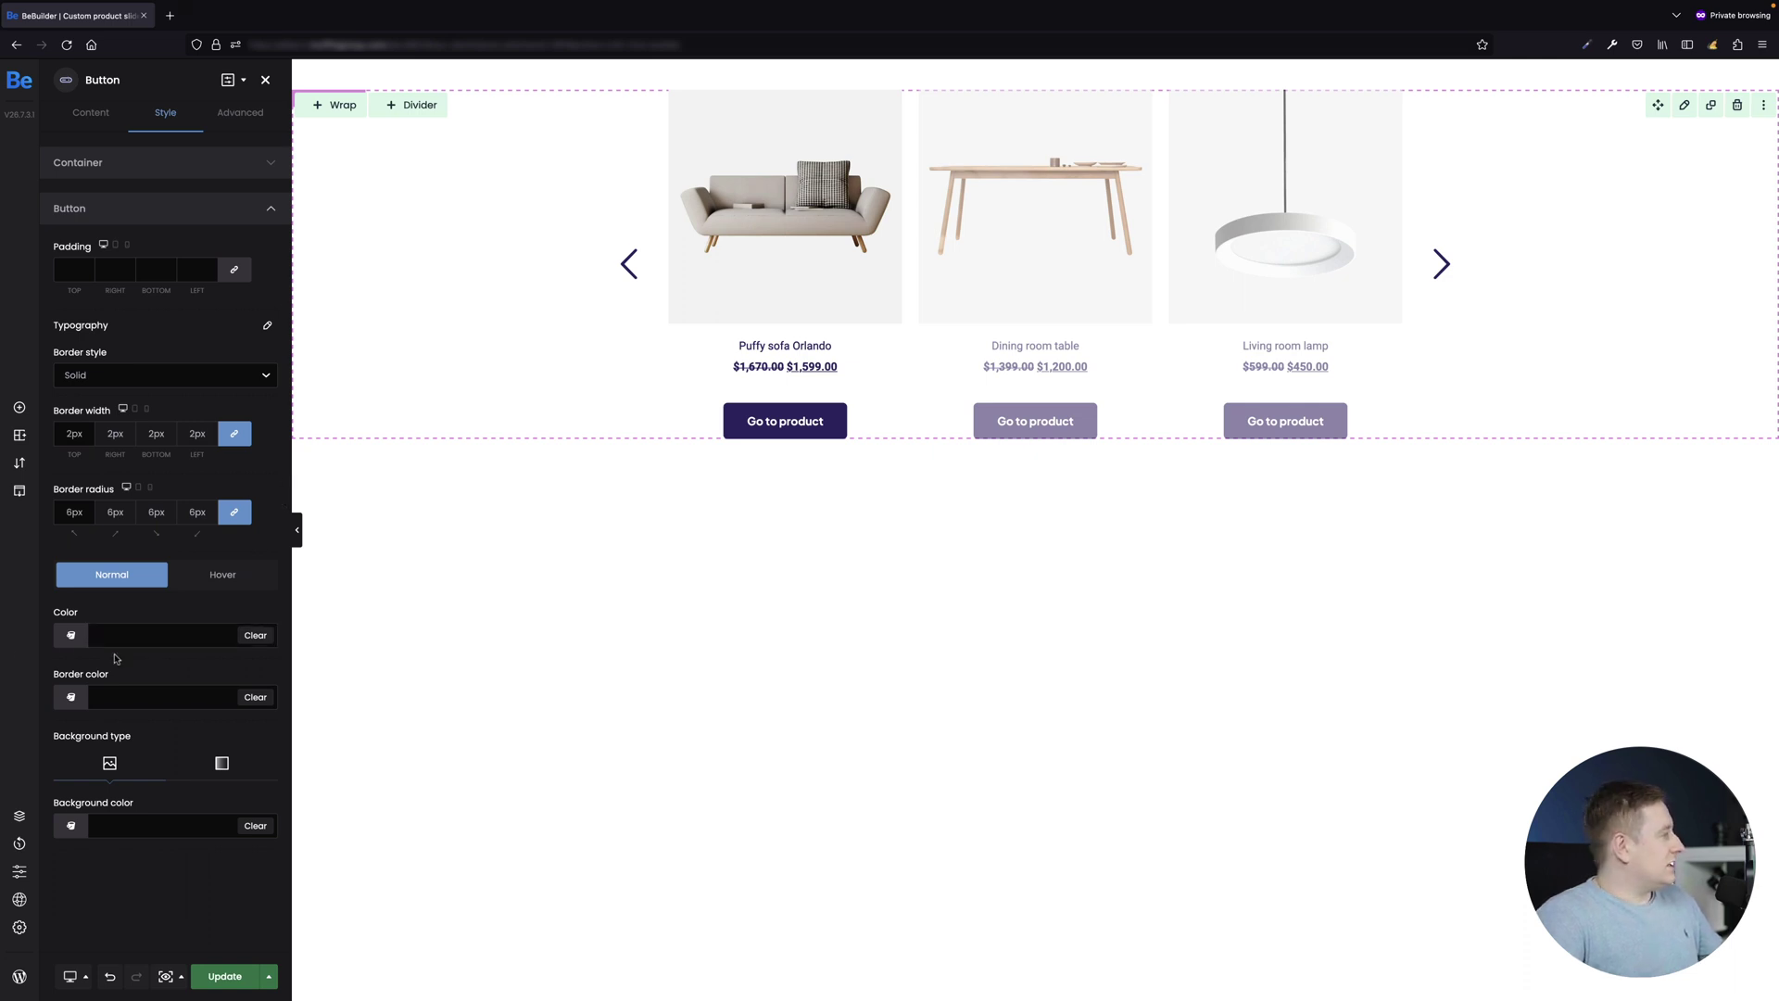
Step: Set the button's normal-state text color to #433779
{"action": "left_click", "coordinate": [130, 628]}
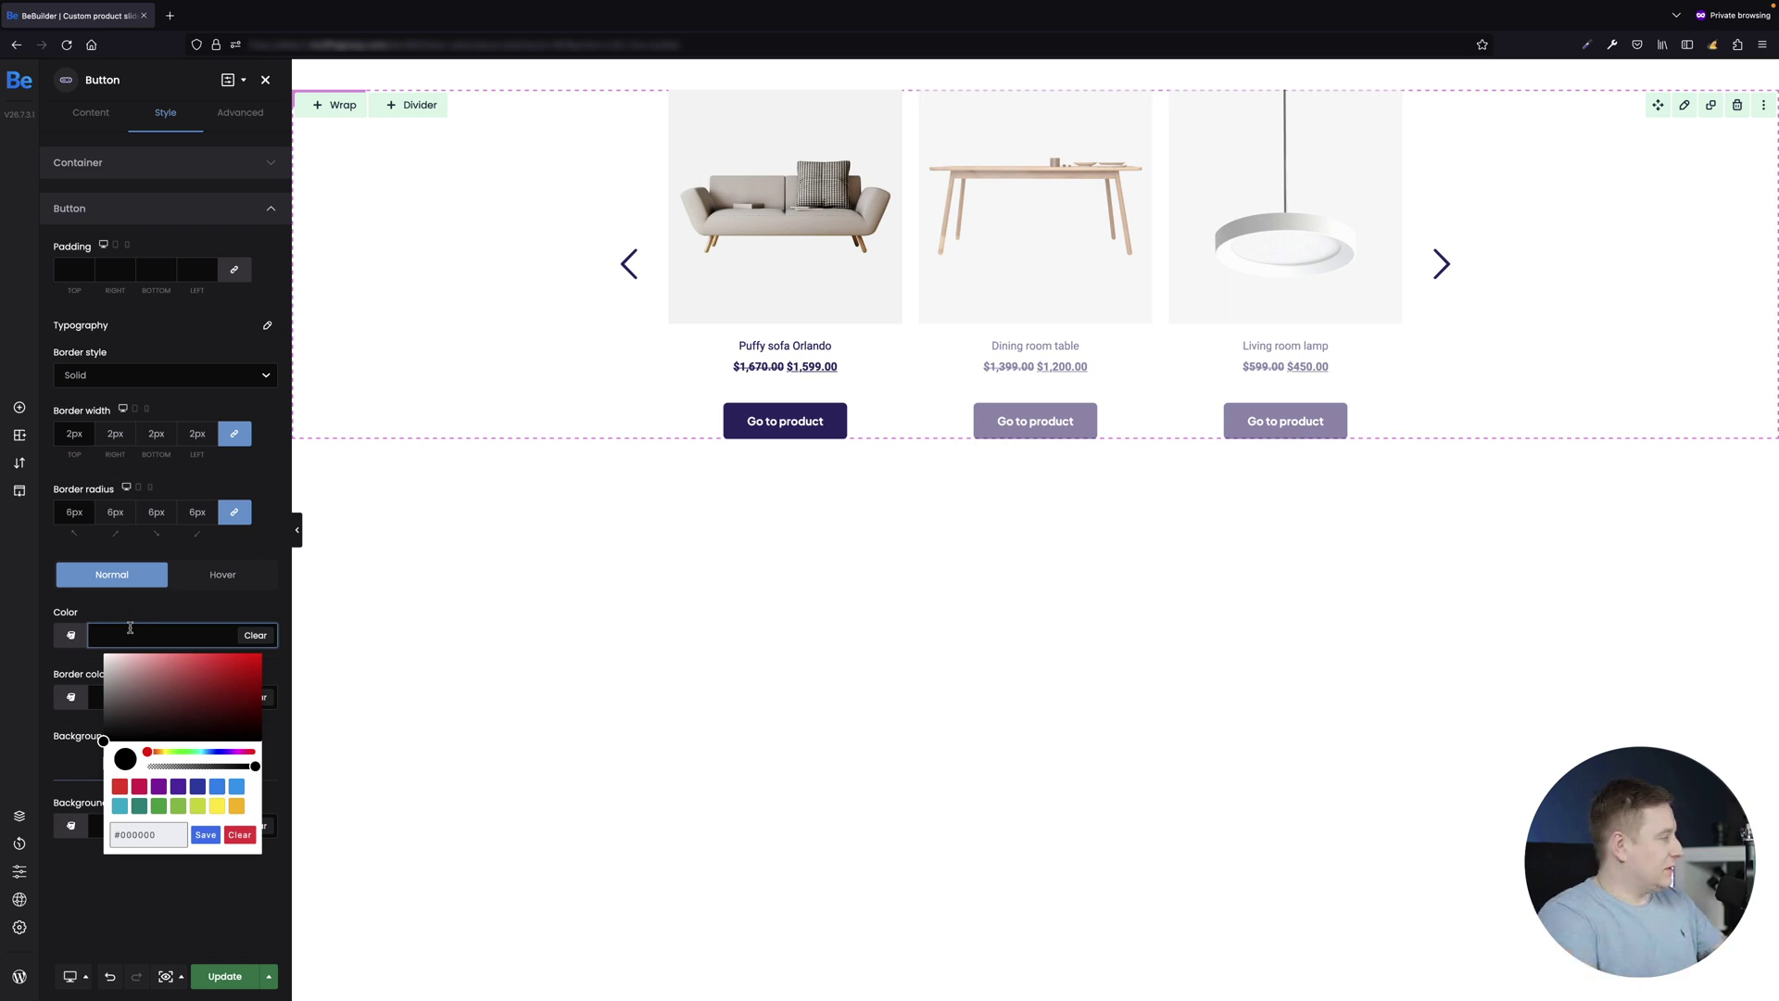
{"action": "type", "text": "#433779"}
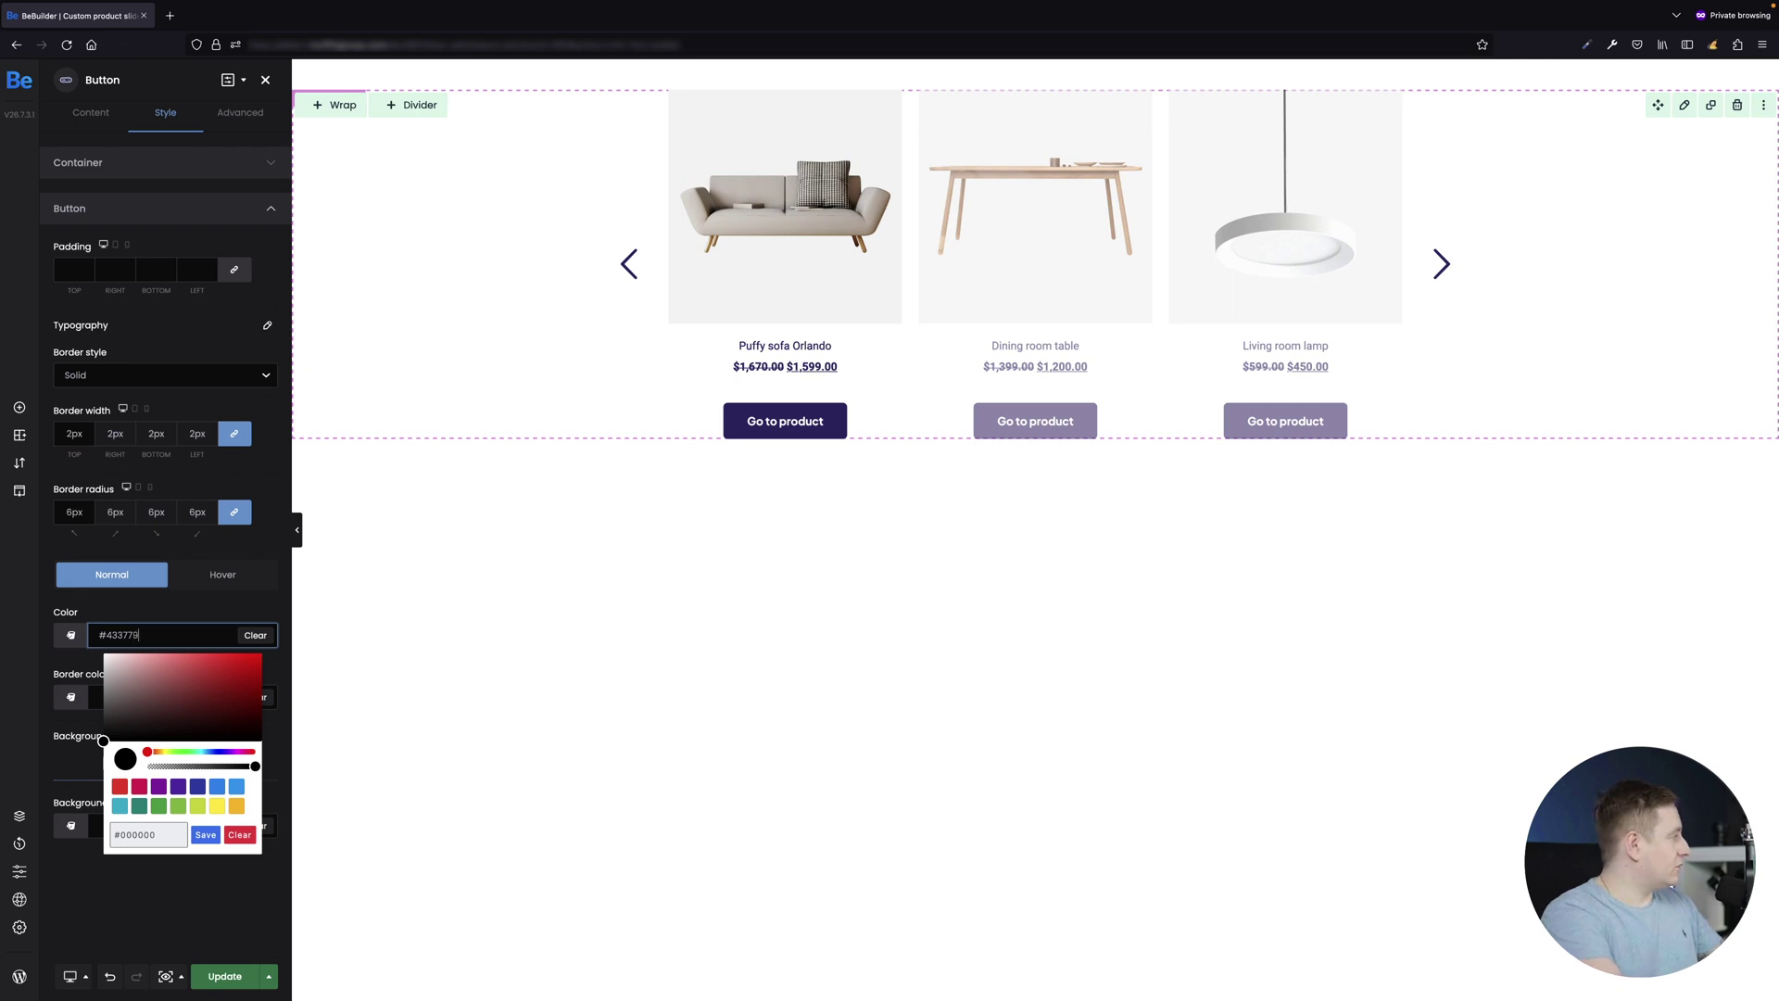
{"action": "left_click", "coordinate": [281, 598]}
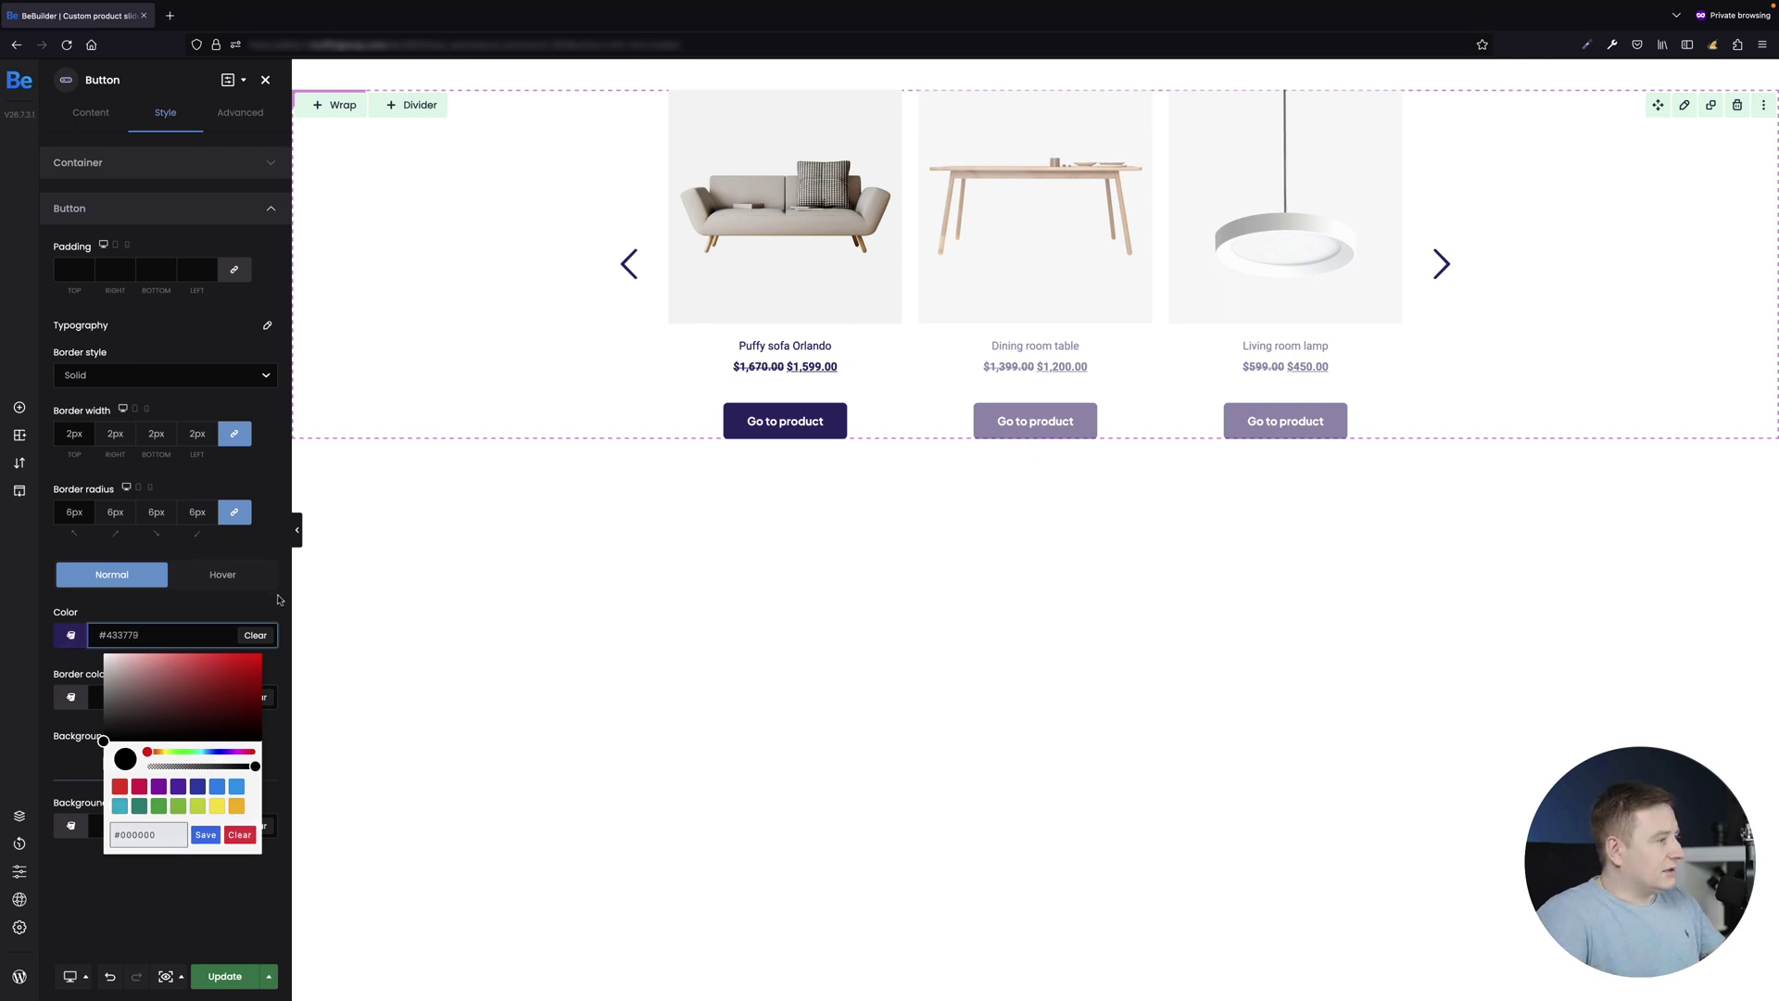
{"action": "left_click", "coordinate": [181, 641]}
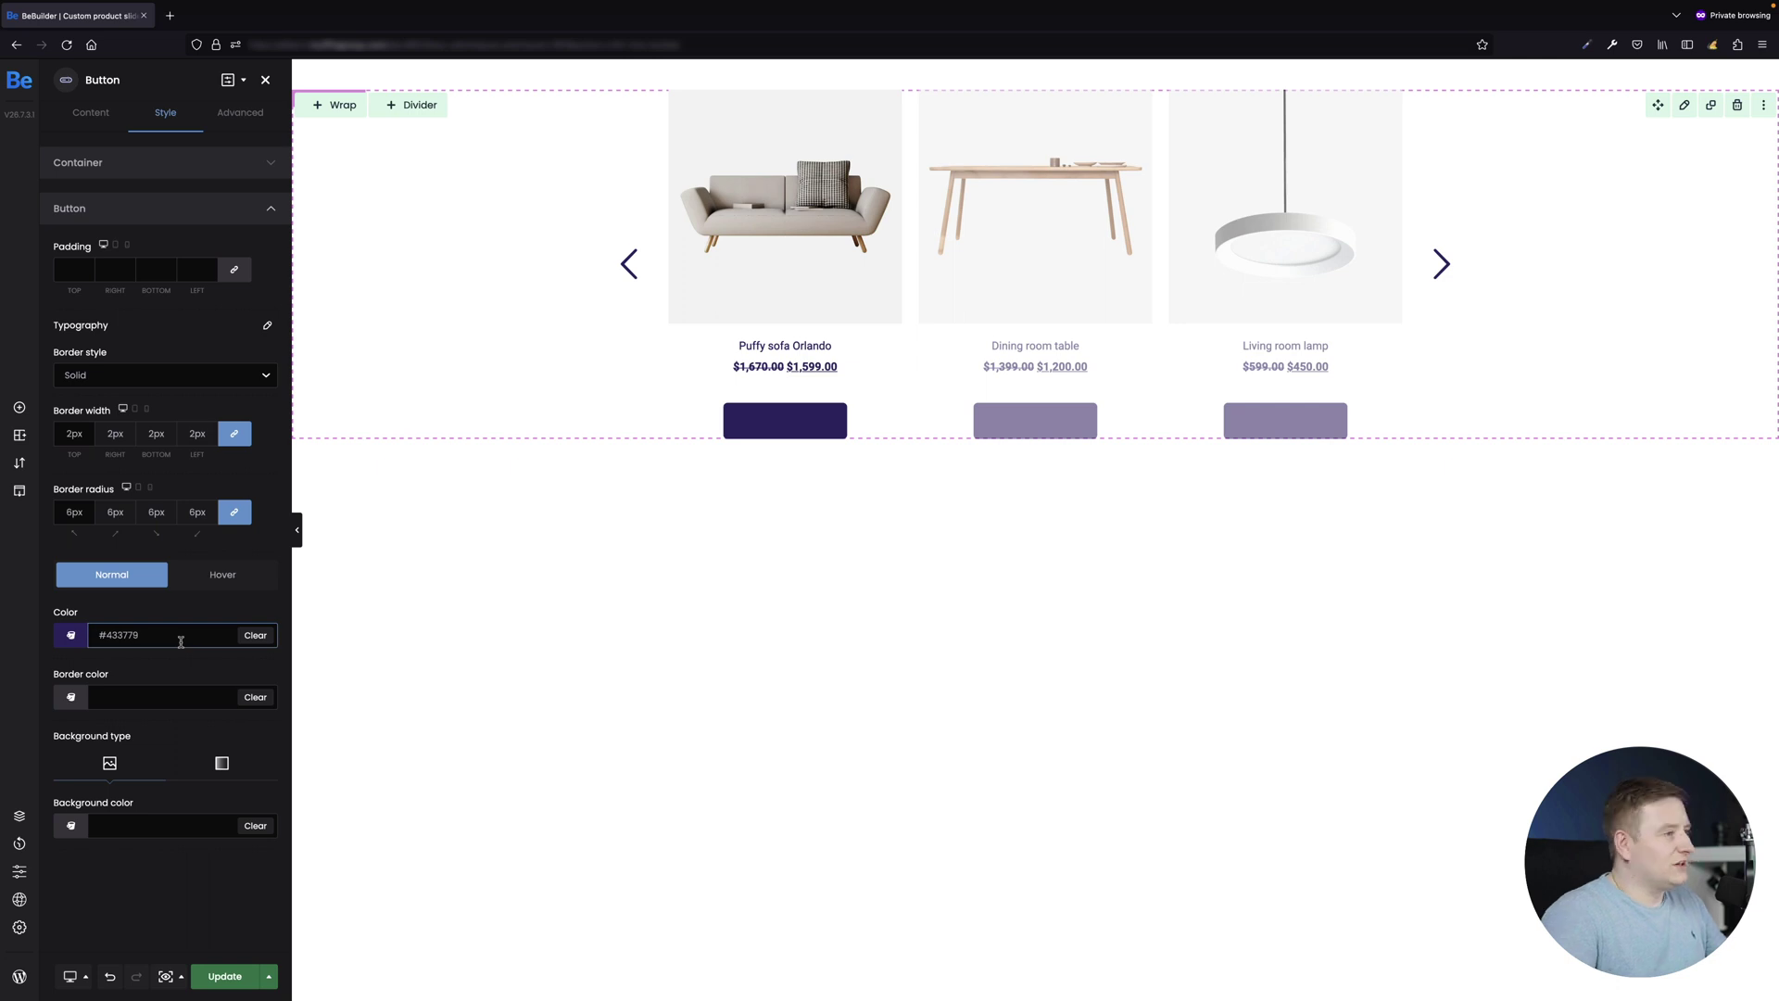
Step: Set the button's normal-state border color to #F4F4F4
{"action": "left_click", "coordinate": [130, 699]}
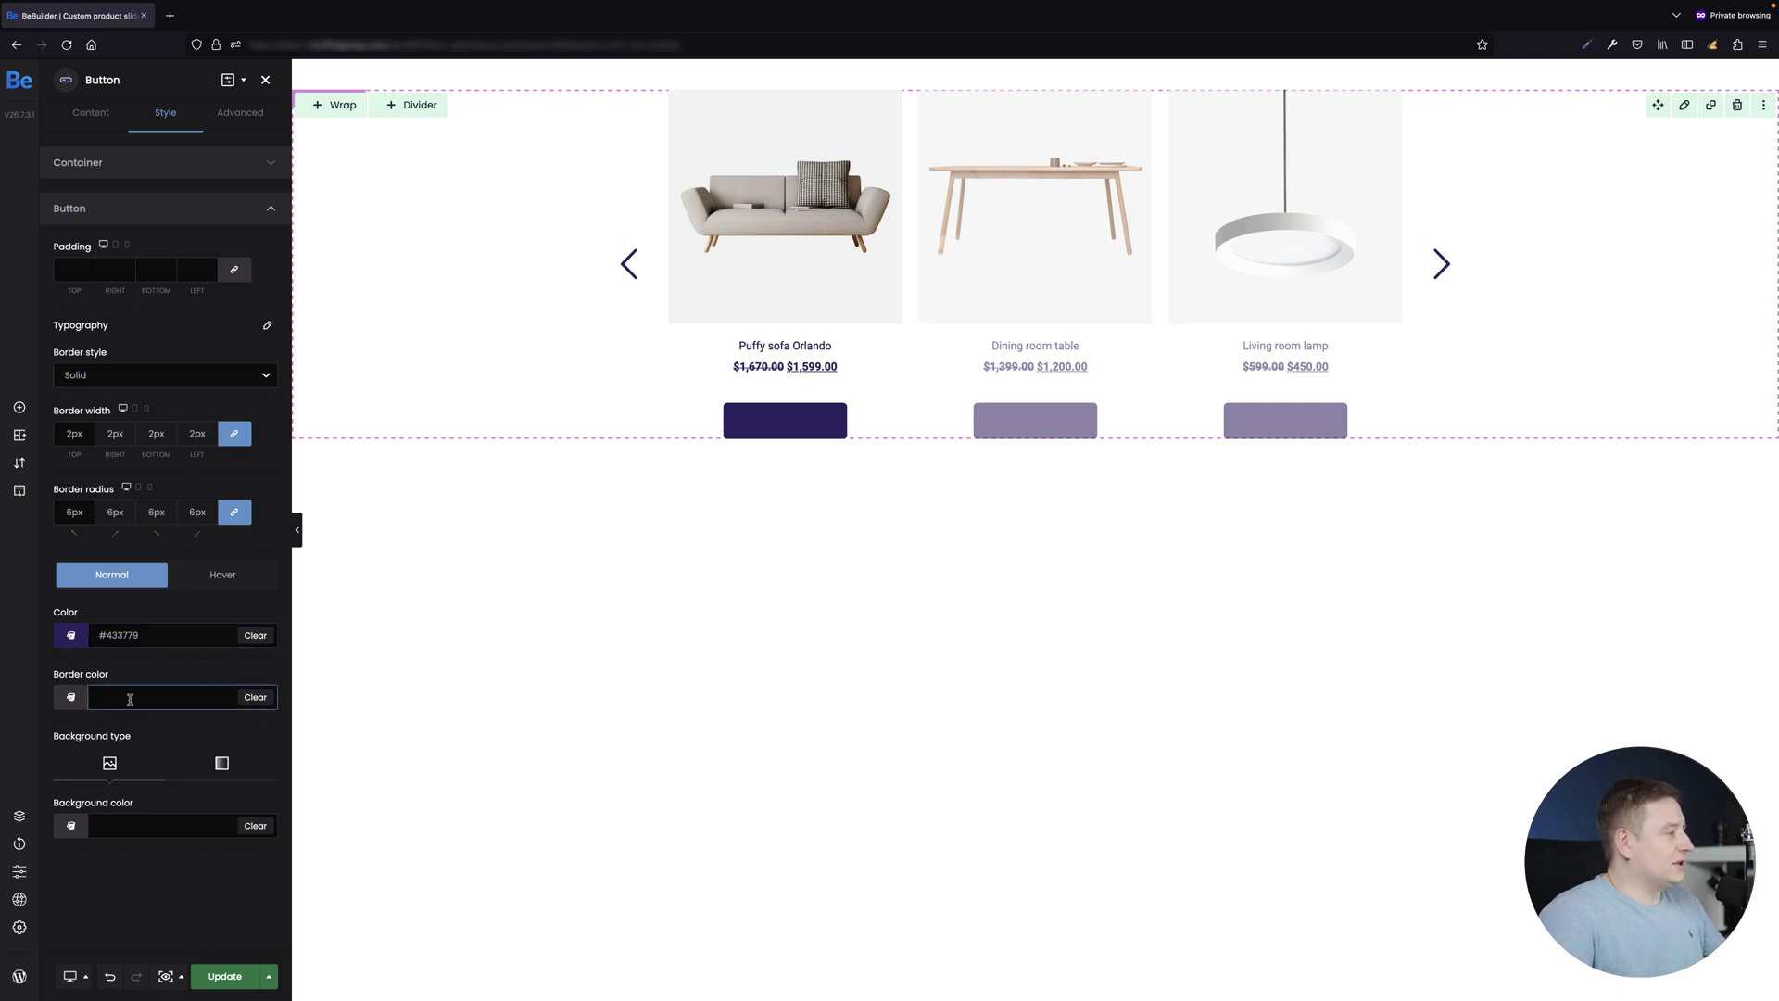
{"action": "key", "text": "Escape"}
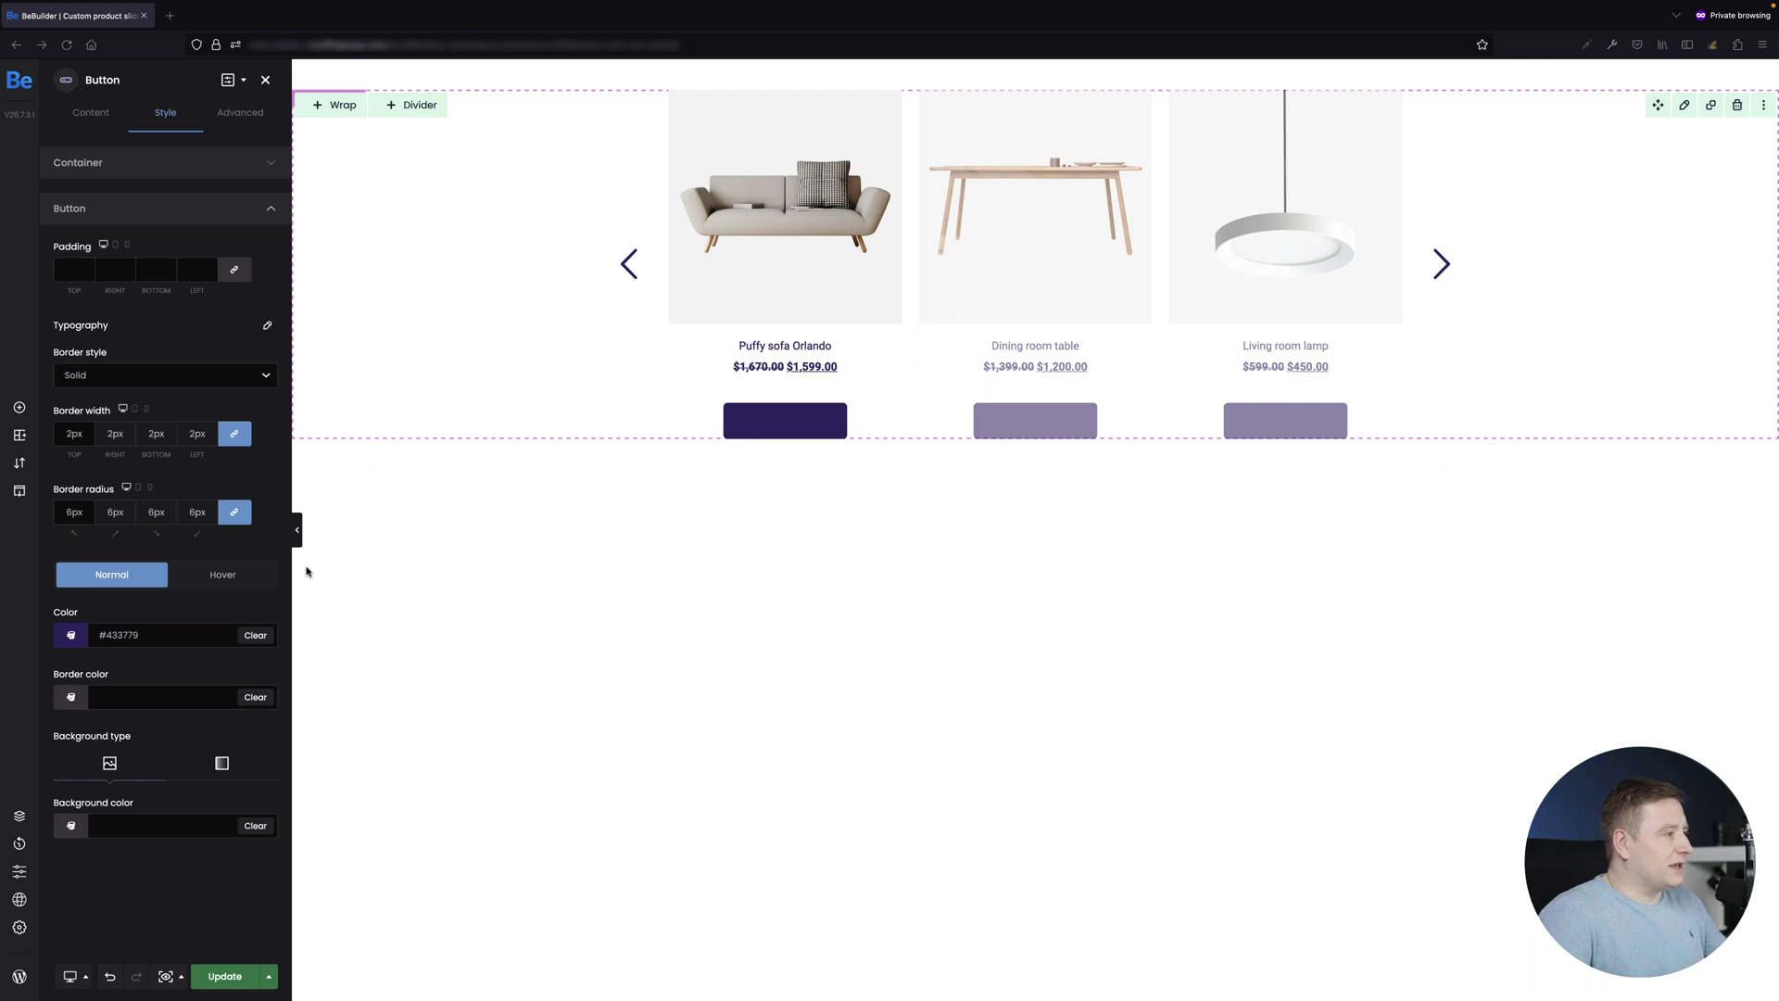
{"action": "left_click", "coordinate": [114, 697]}
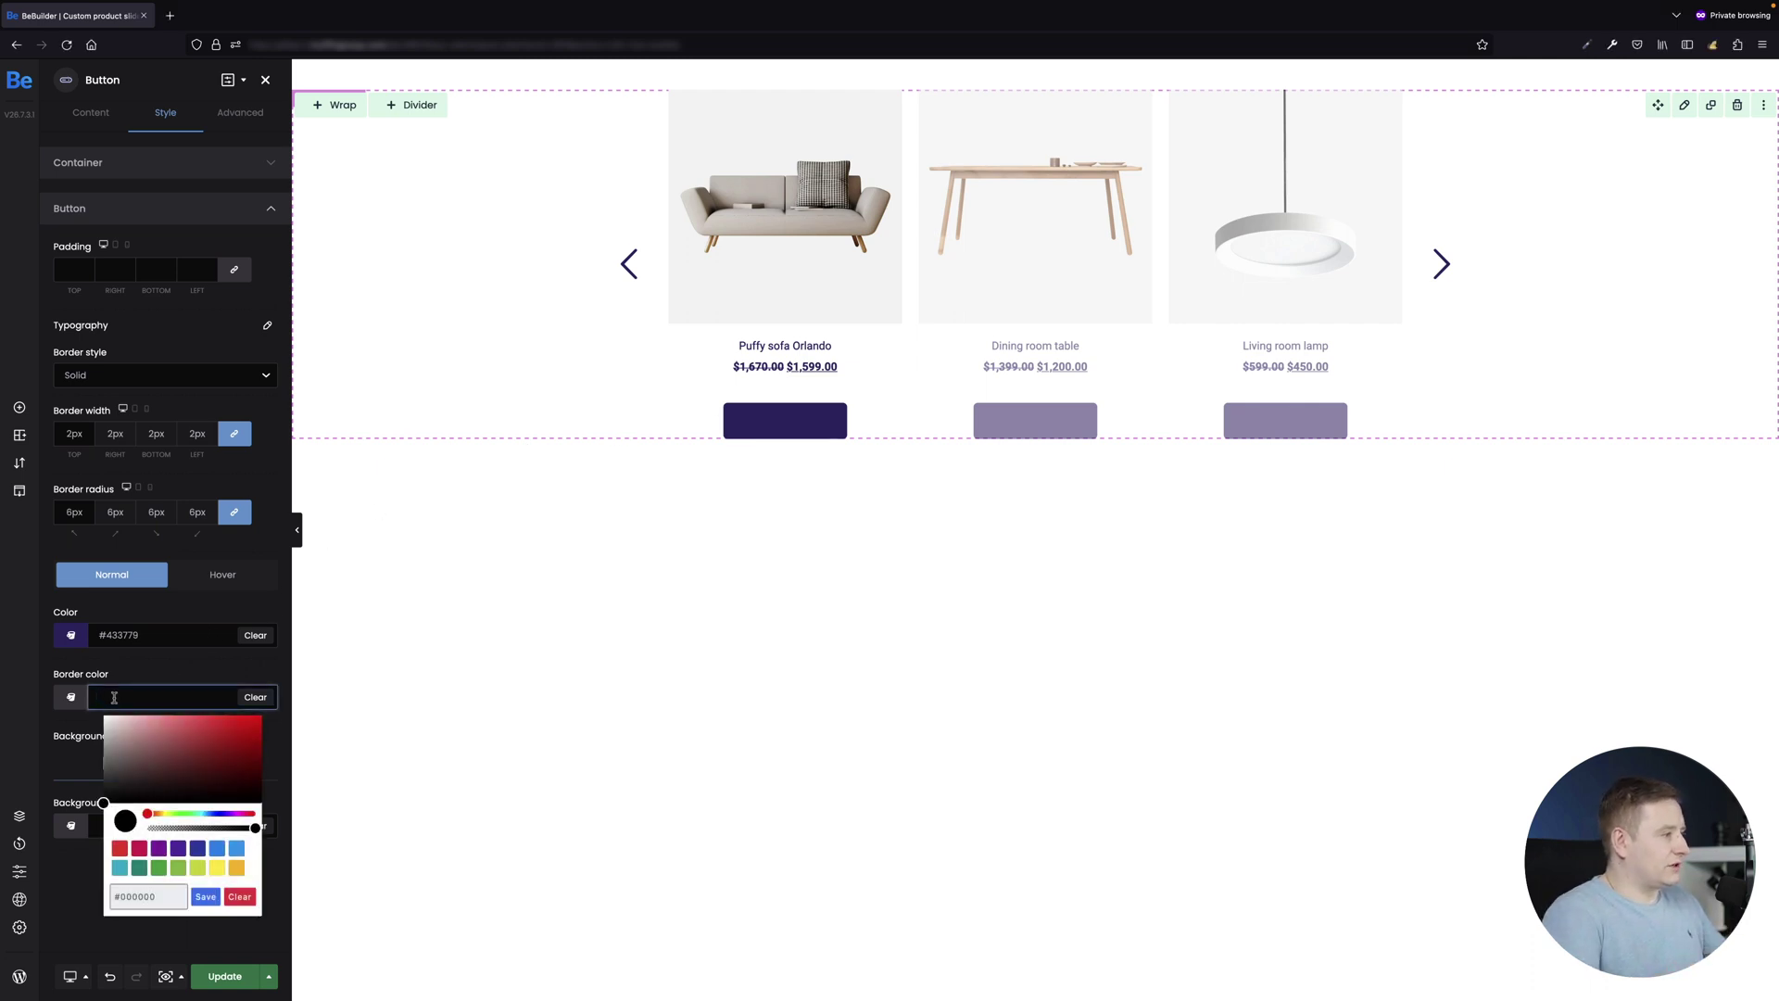
{"action": "type", "text": "#"}
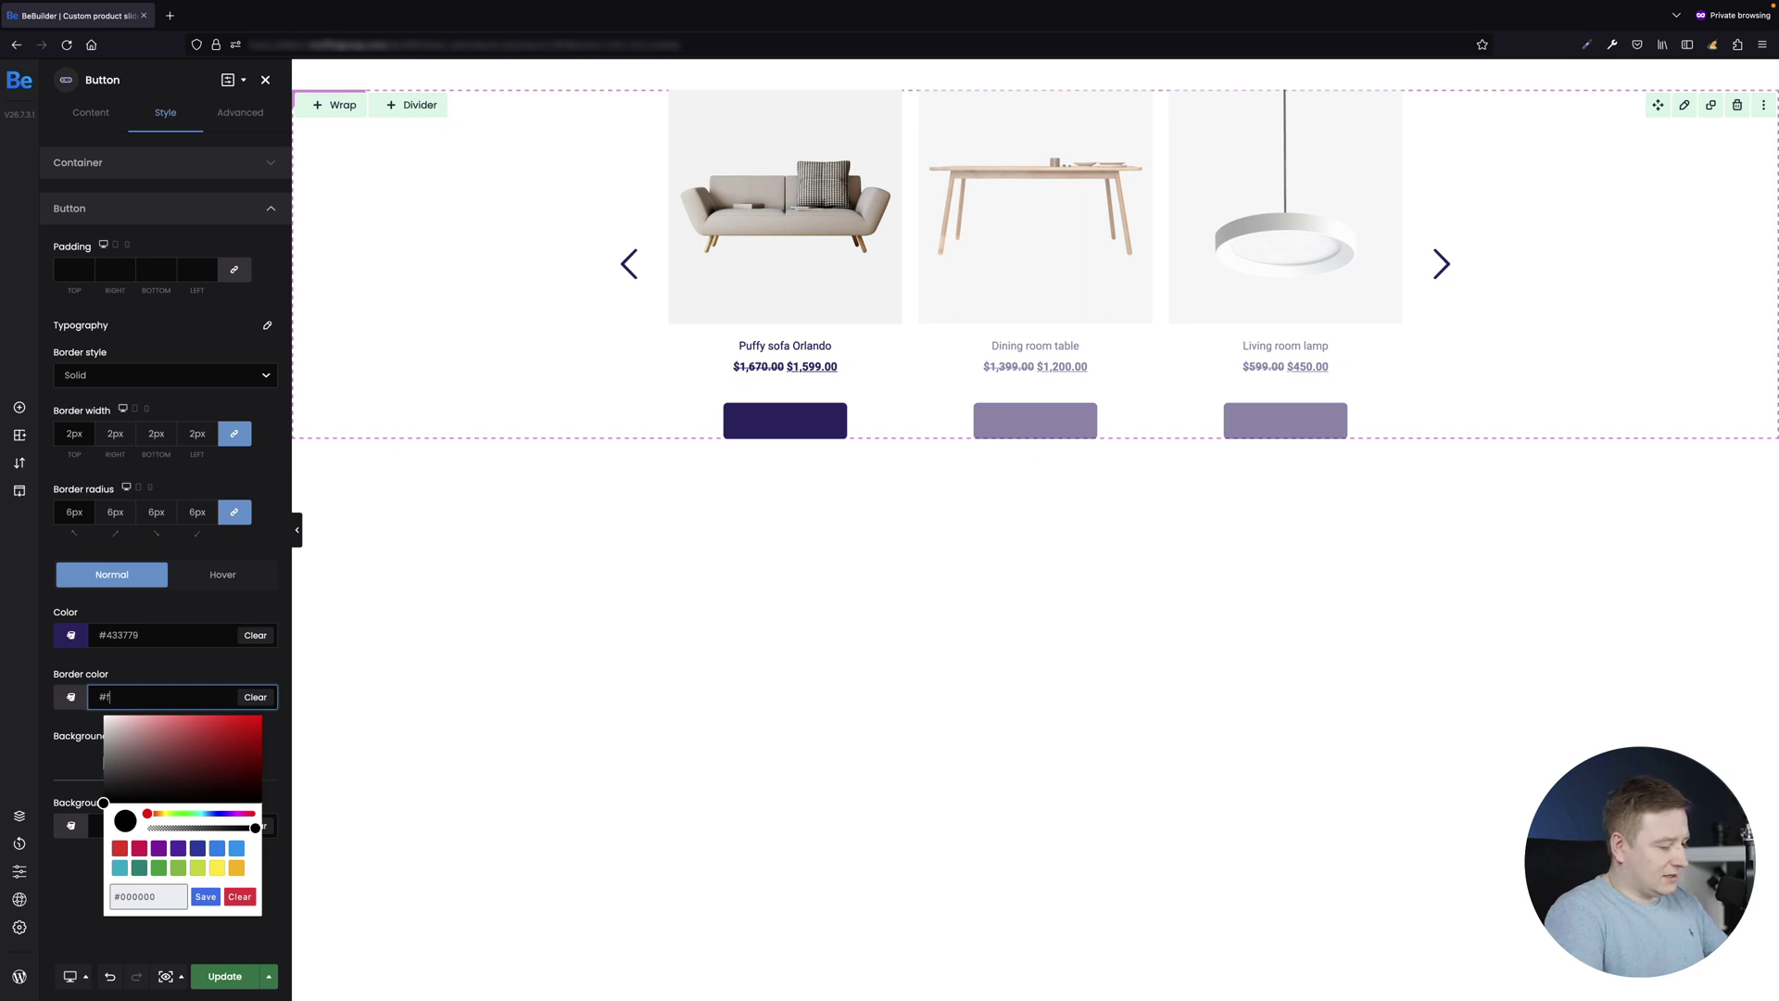
{"action": "type", "text": "F"}
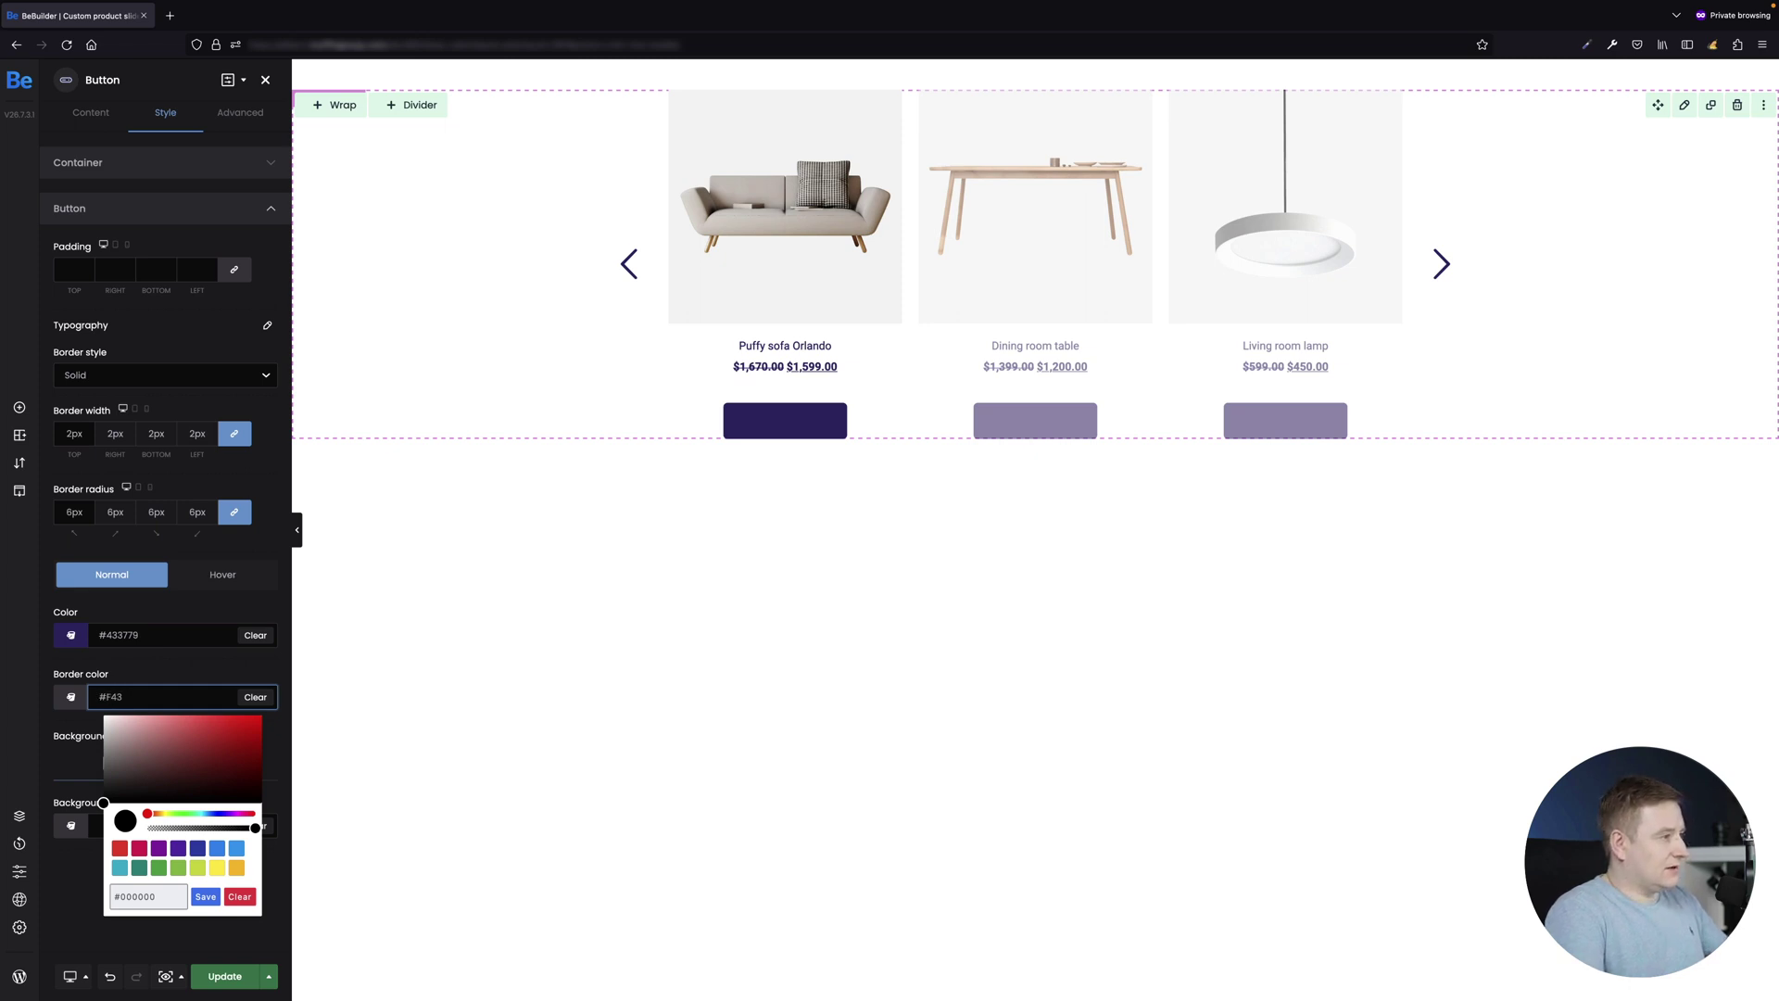
{"action": "type", "text": "43"}
{"action": "key", "text": "BackSpace"}
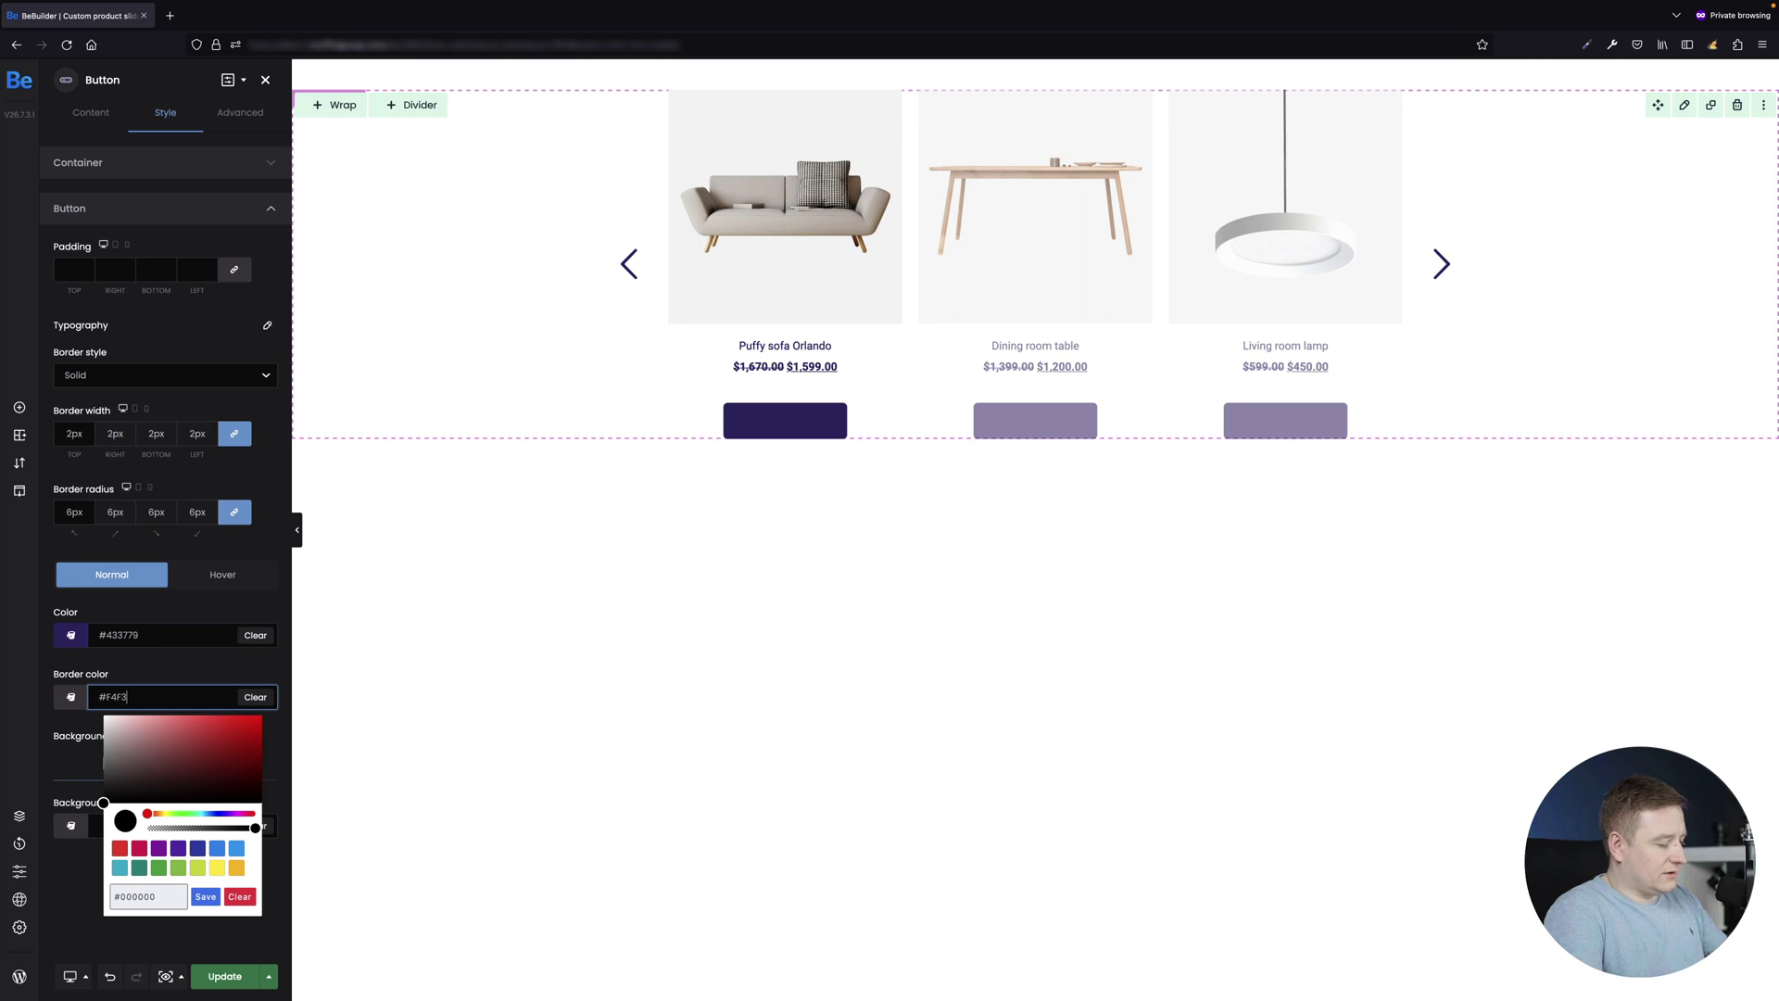
{"action": "left_click", "coordinate": [238, 678]}
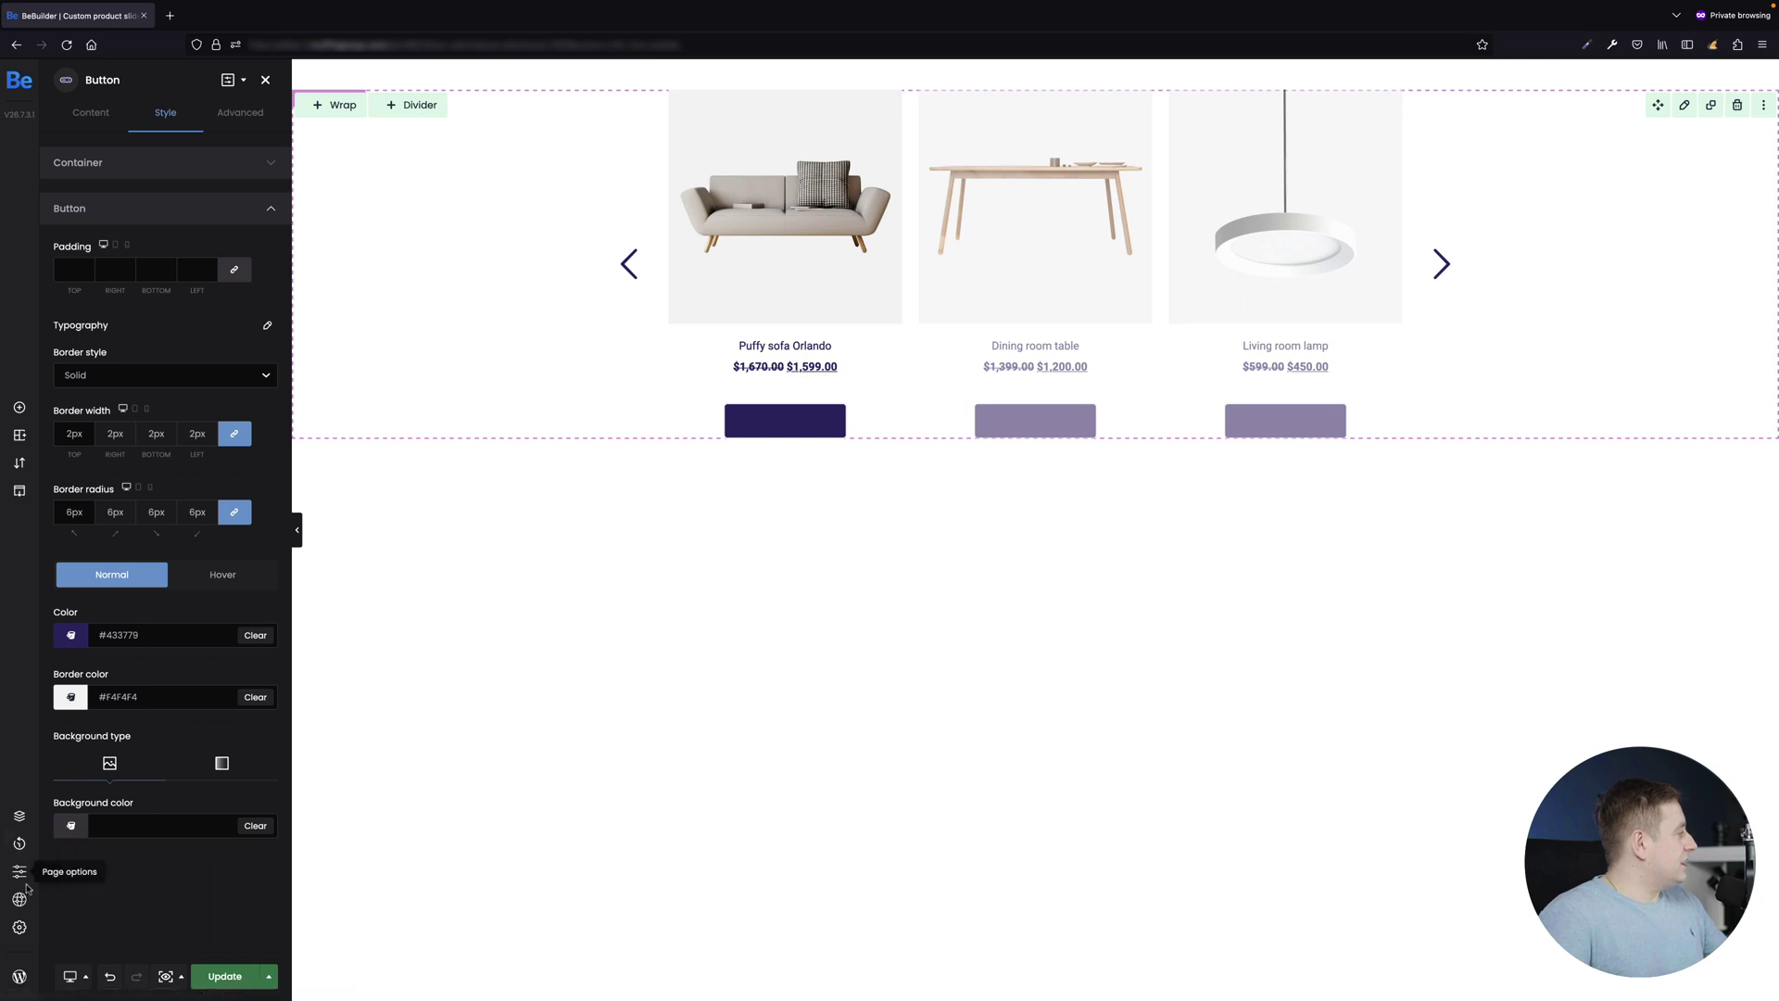
Step: Set the button's normal-state background color to #FFF
{"action": "left_click", "coordinate": [158, 826]}
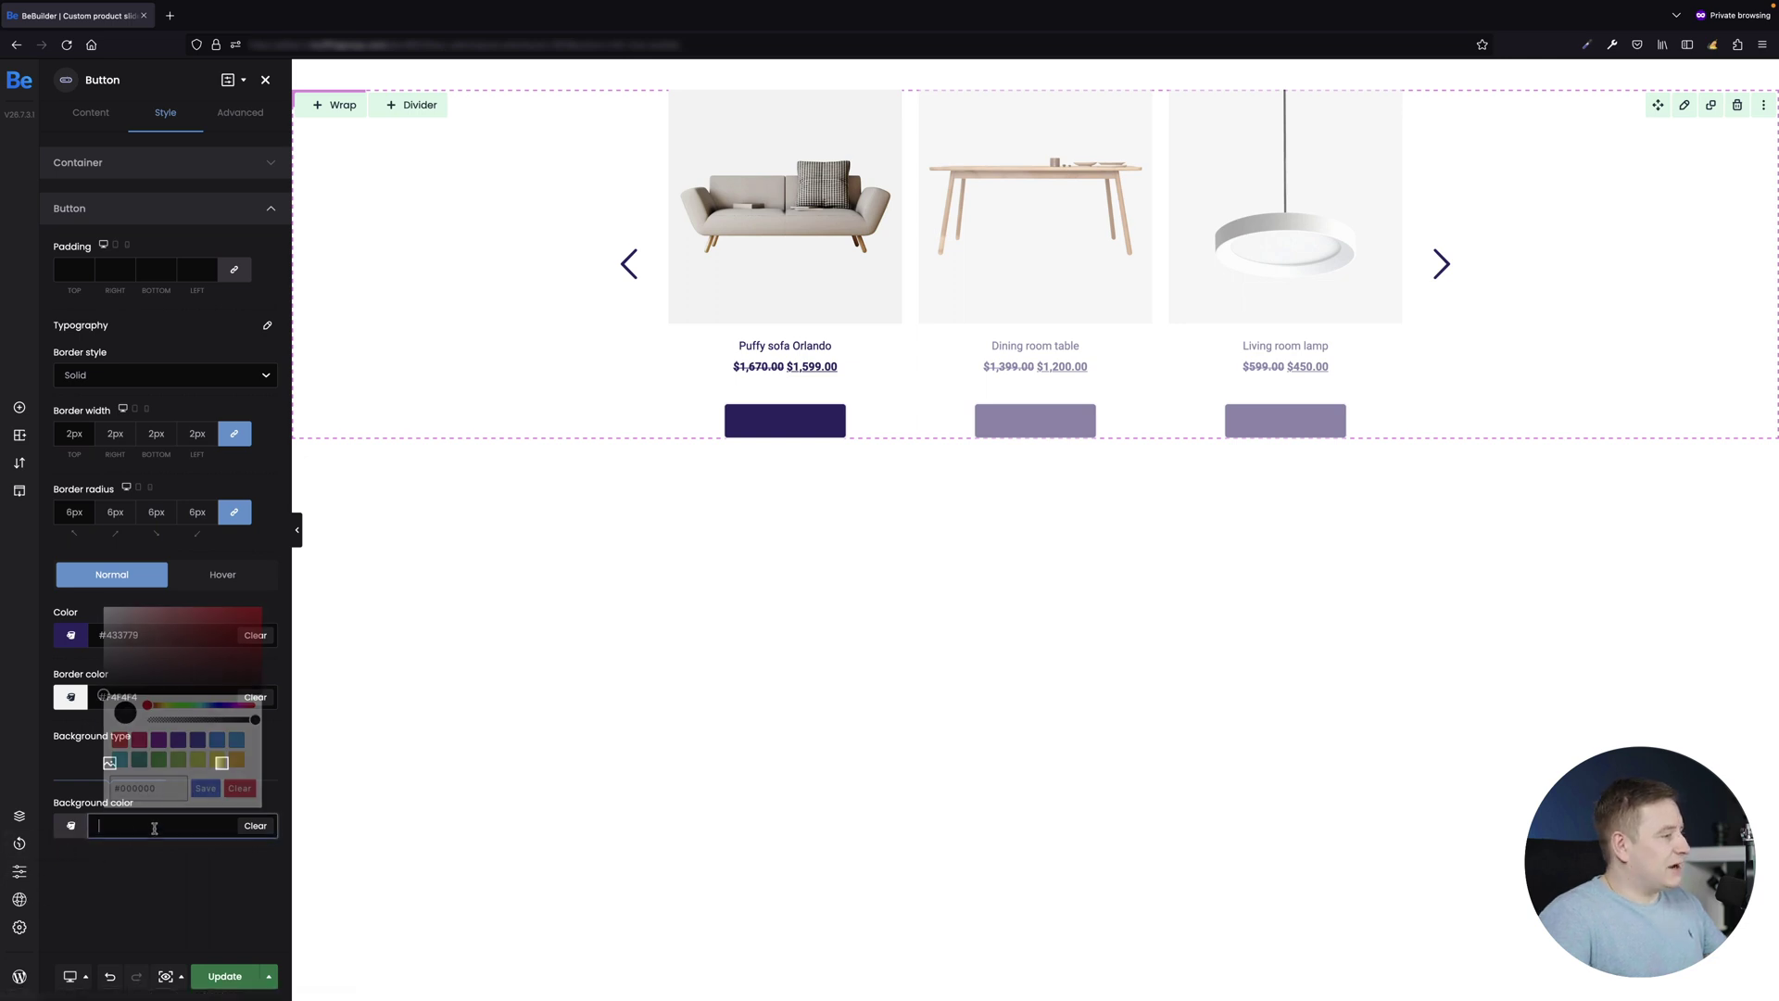
{"action": "type", "text": "#FFF"}
{"action": "key", "text": "Return"}
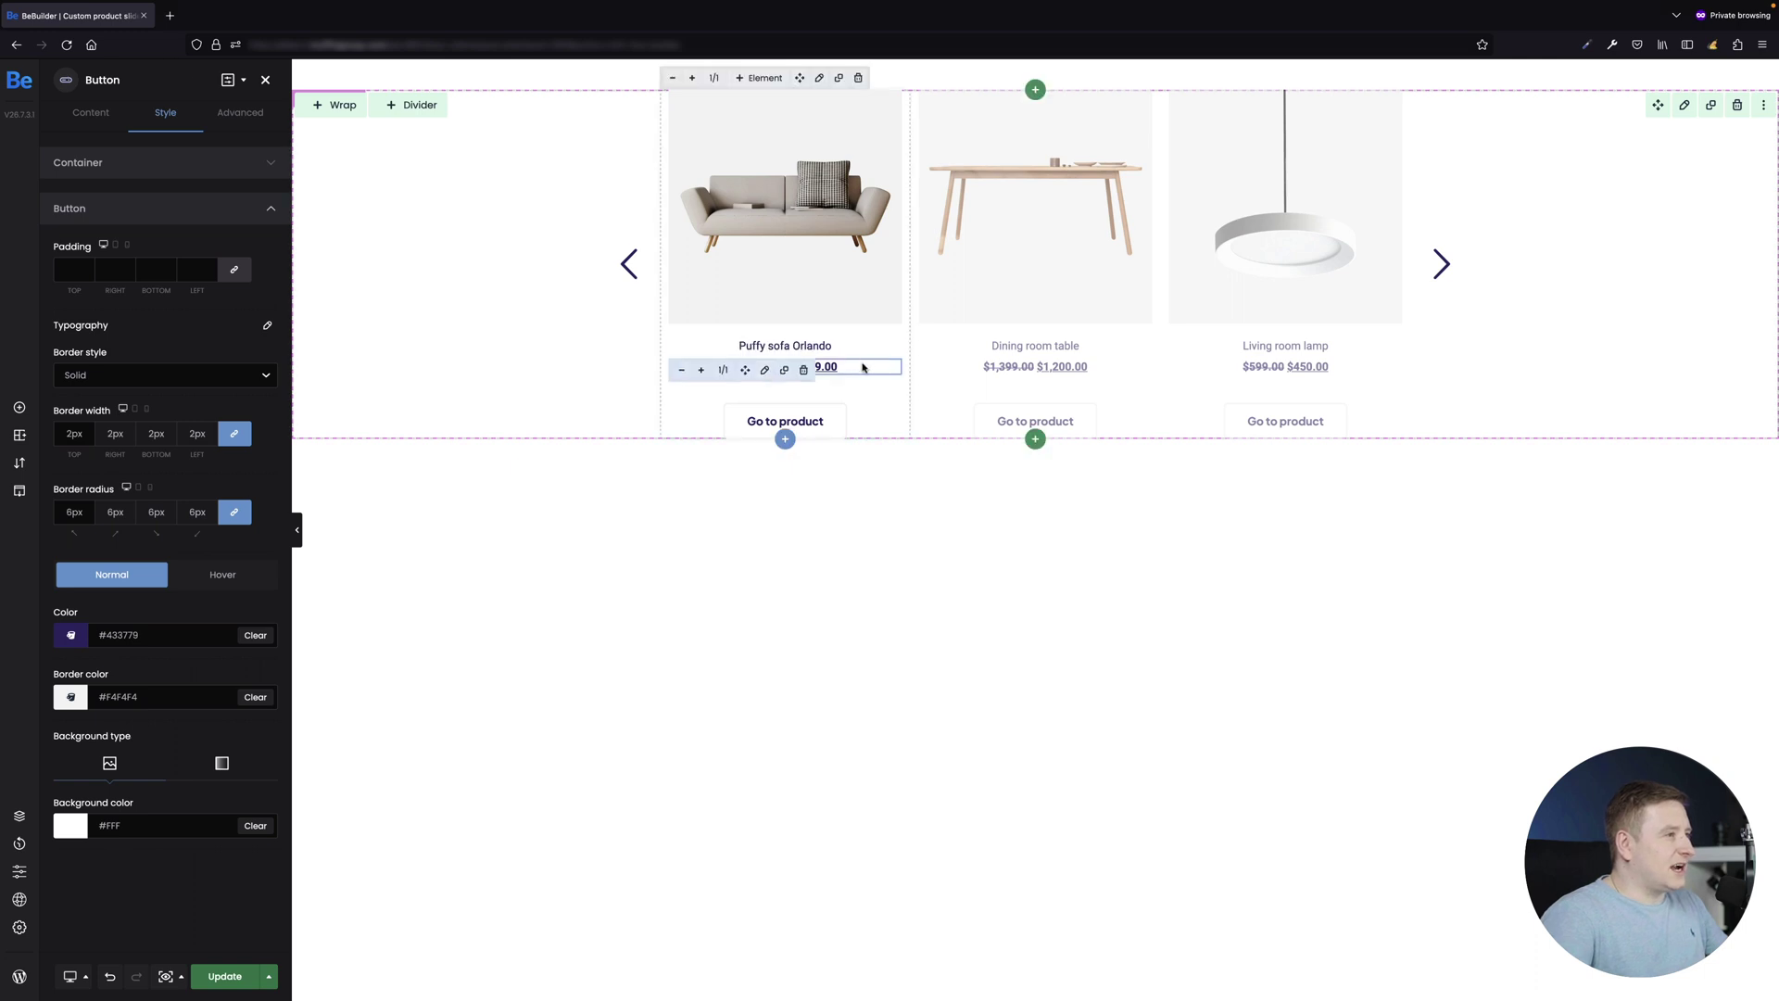
Step: Set the price heading's bottom margin to 20px
{"action": "left_click", "coordinate": [764, 370]}
{"action": "left_click", "coordinate": [239, 114]}
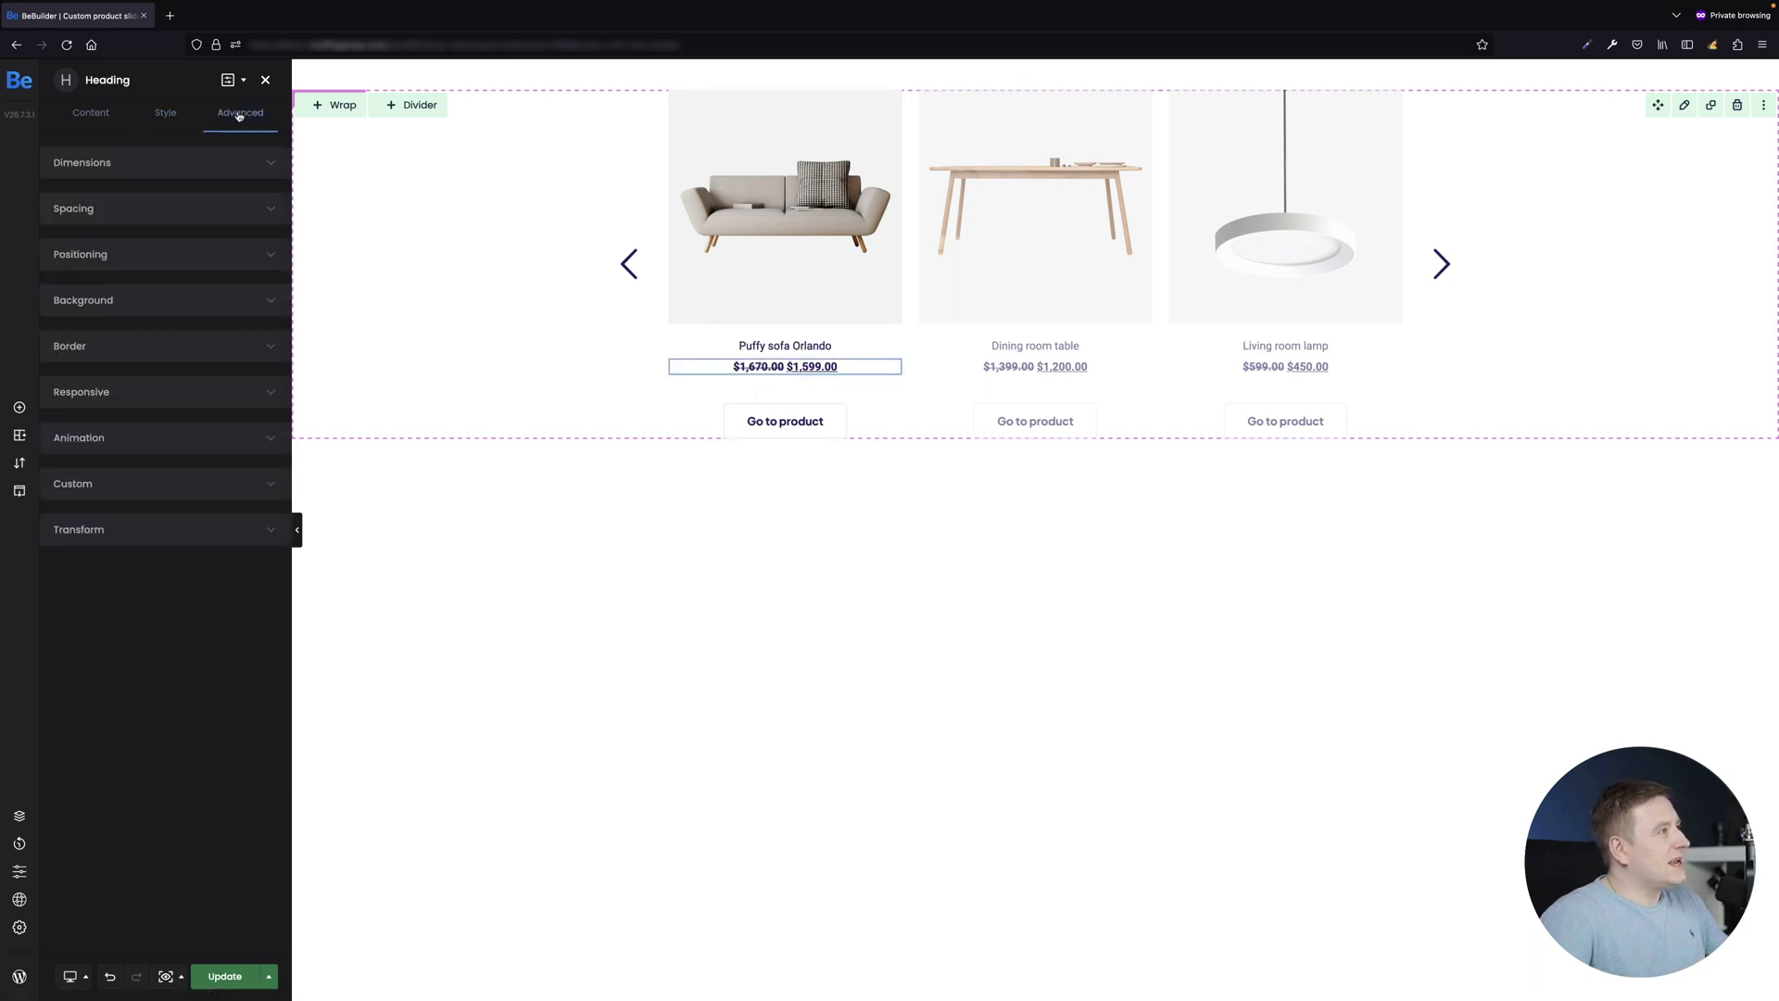
{"action": "left_click", "coordinate": [139, 208]}
{"action": "left_click", "coordinate": [155, 348]}
{"action": "type", "text": "11px"}
{"action": "left_click_drag", "start_coordinate": [171, 350], "coordinate": [179, 350]}
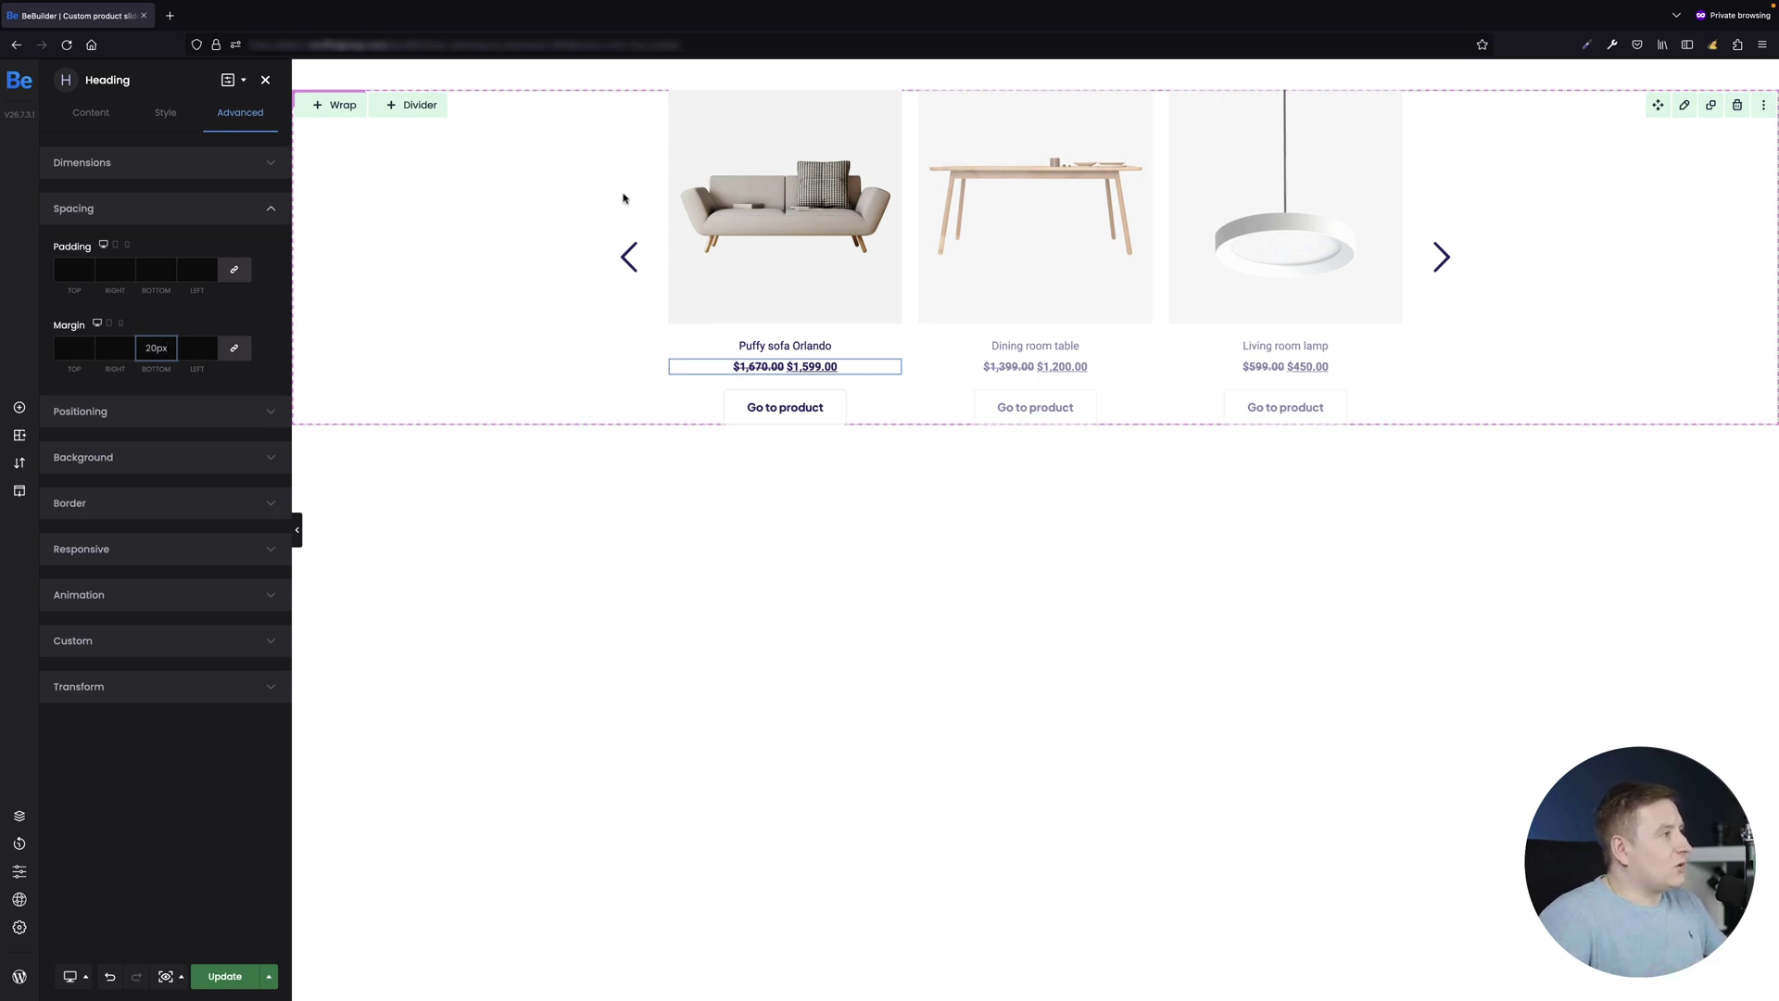
Step: Set the width and height of the slider section's arrows to 40 px each
{"action": "left_click", "coordinate": [557, 225]}
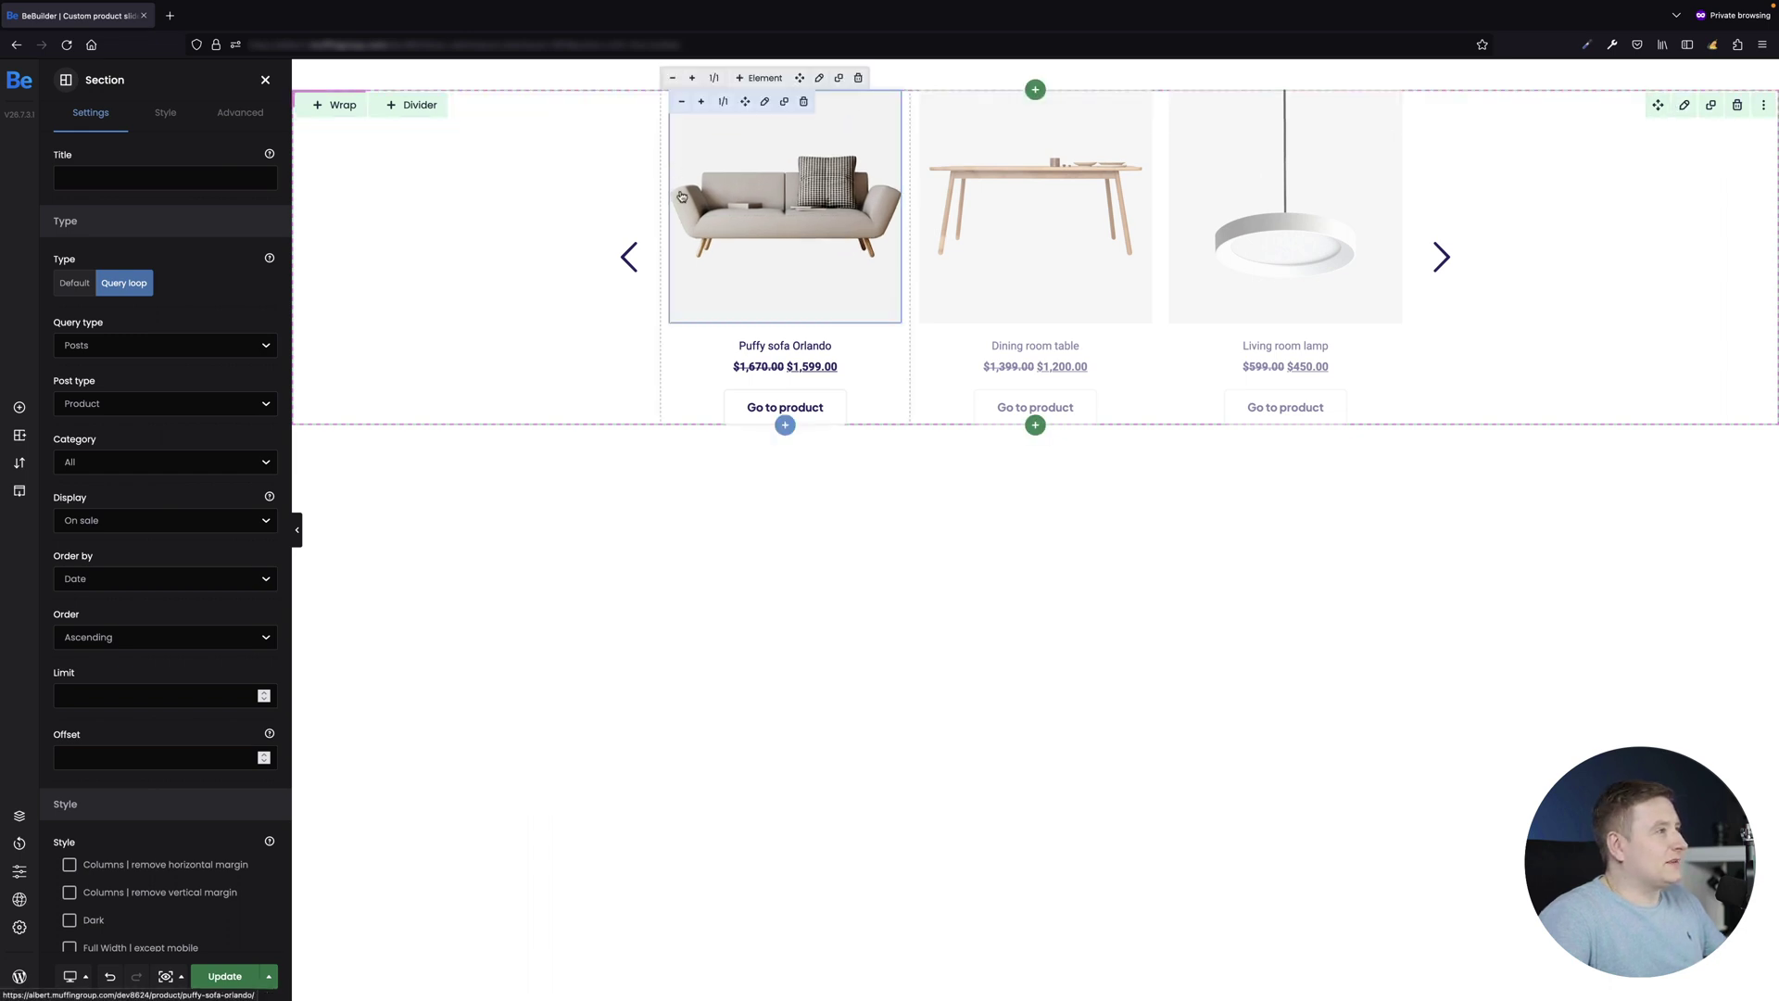
{"action": "left_click", "coordinate": [163, 123]}
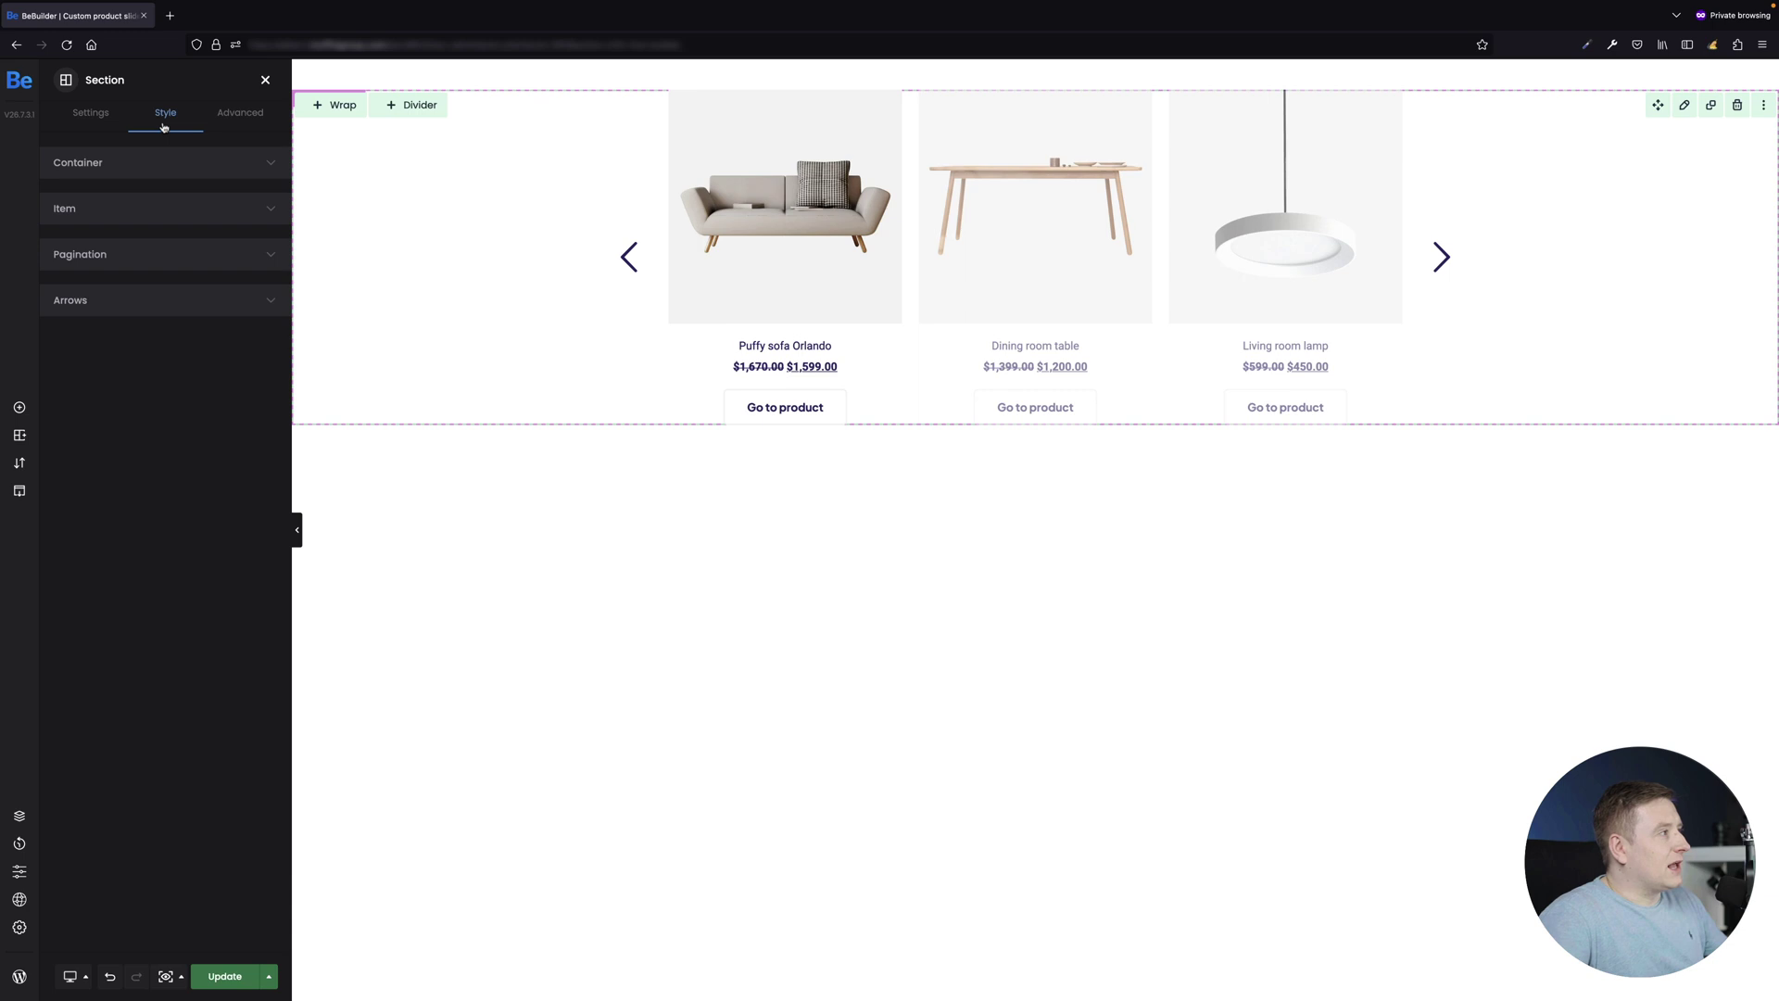
{"action": "left_click", "coordinate": [148, 304]}
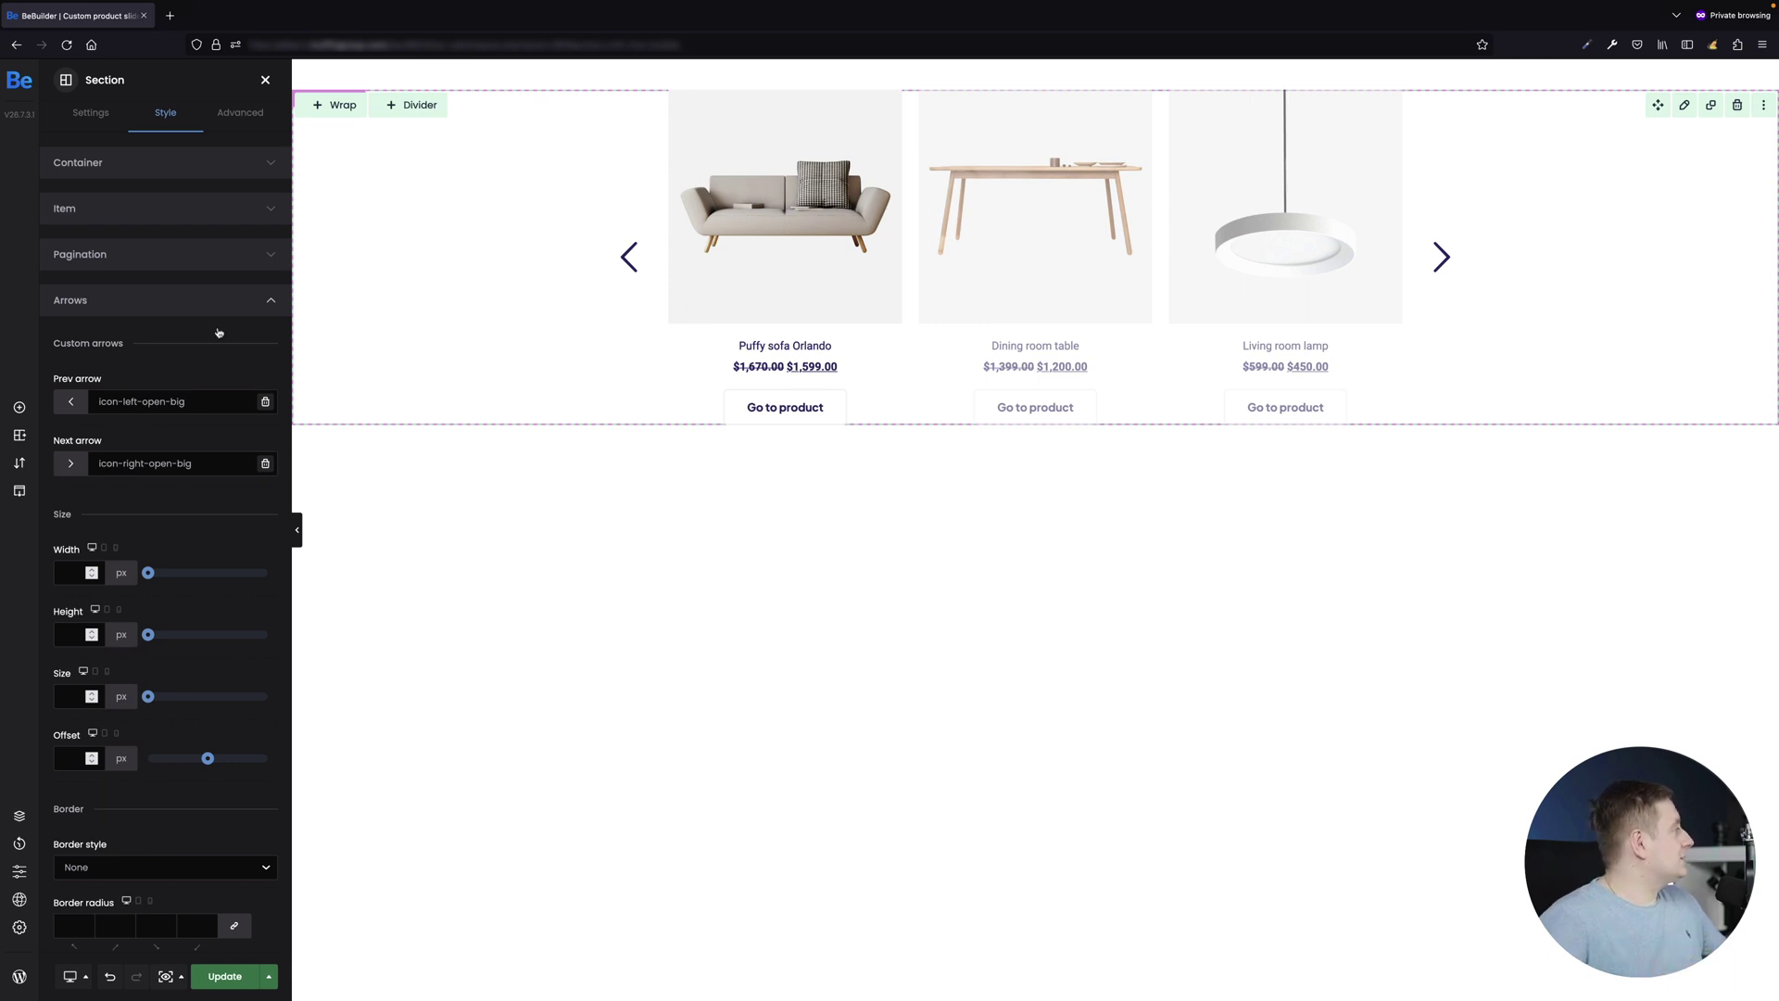
{"action": "left_click", "coordinate": [62, 575]}
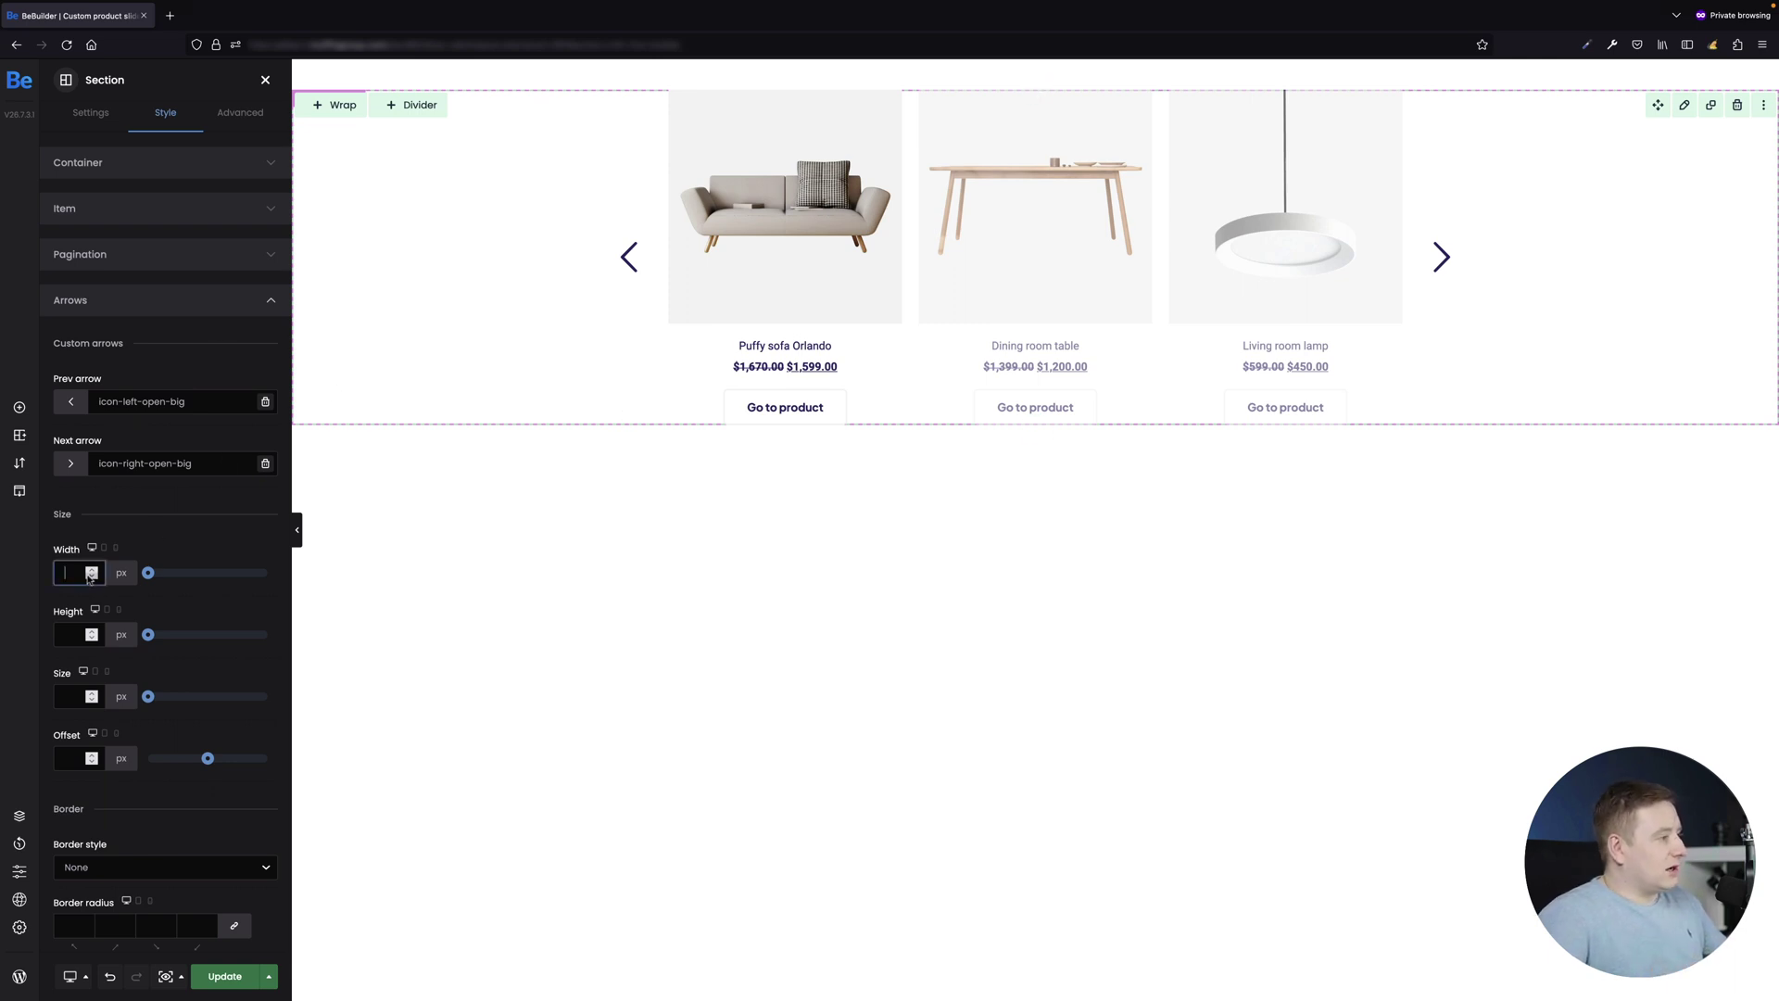
{"action": "left_click", "coordinate": [196, 533]}
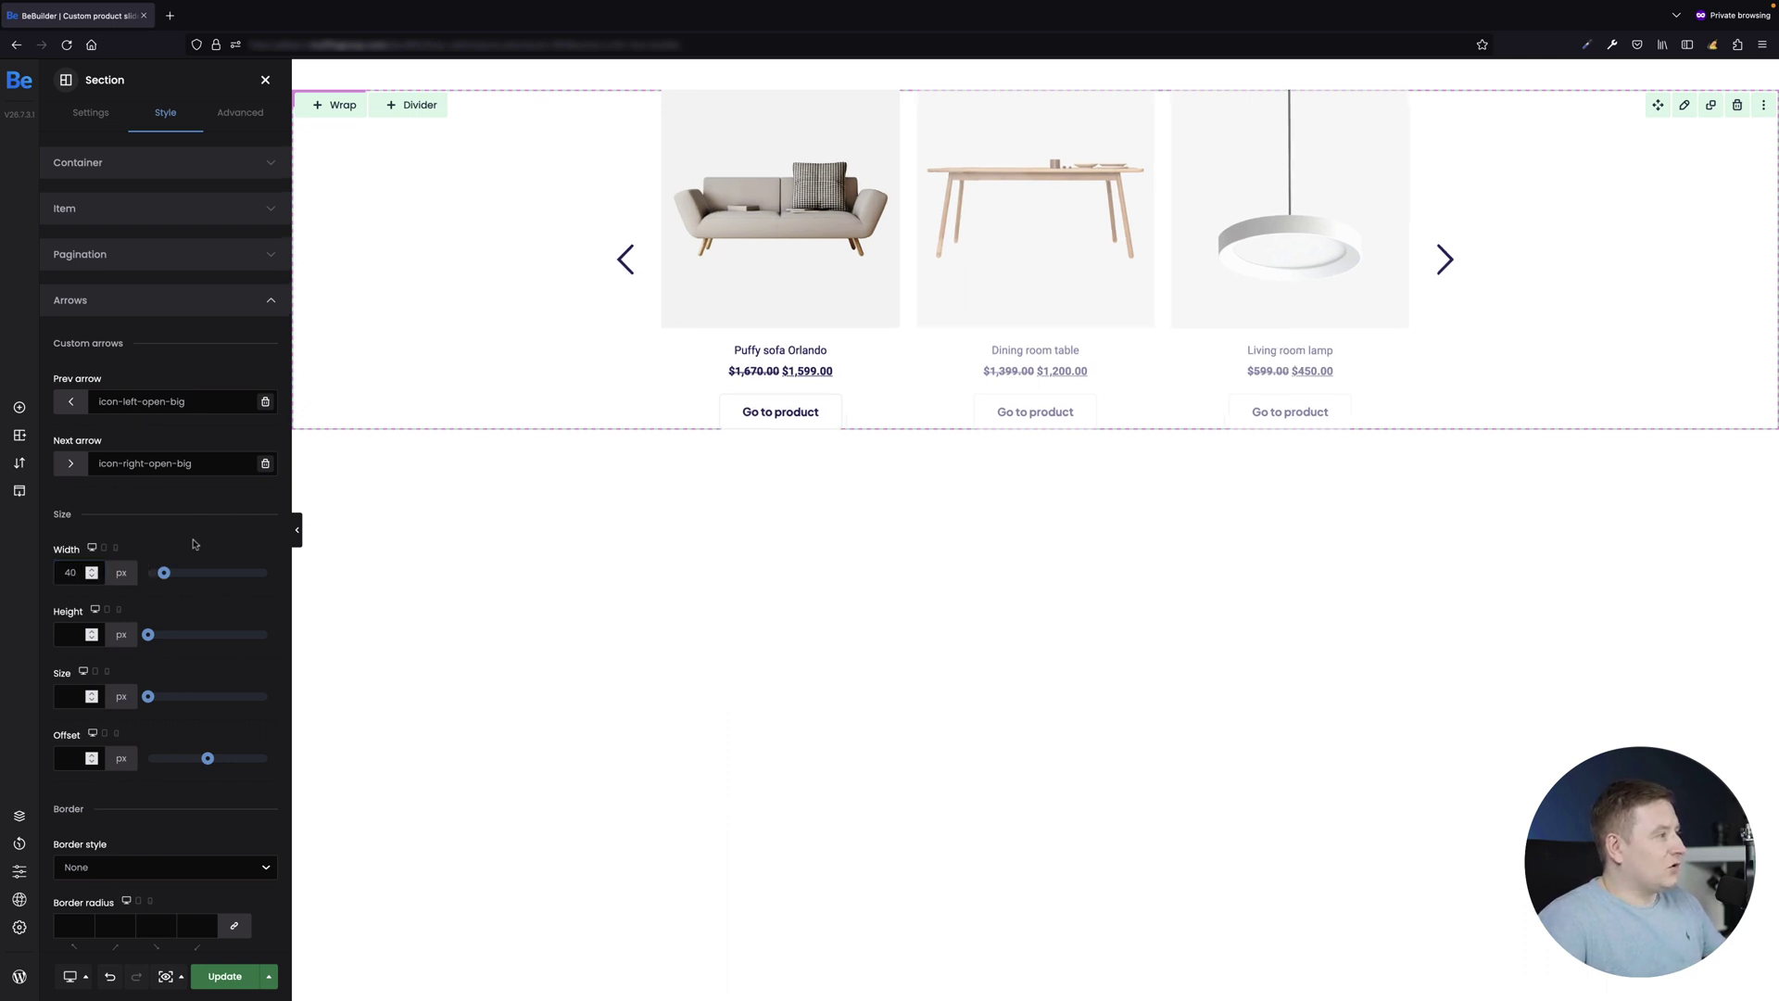
{"action": "left_click", "coordinate": [74, 636]}
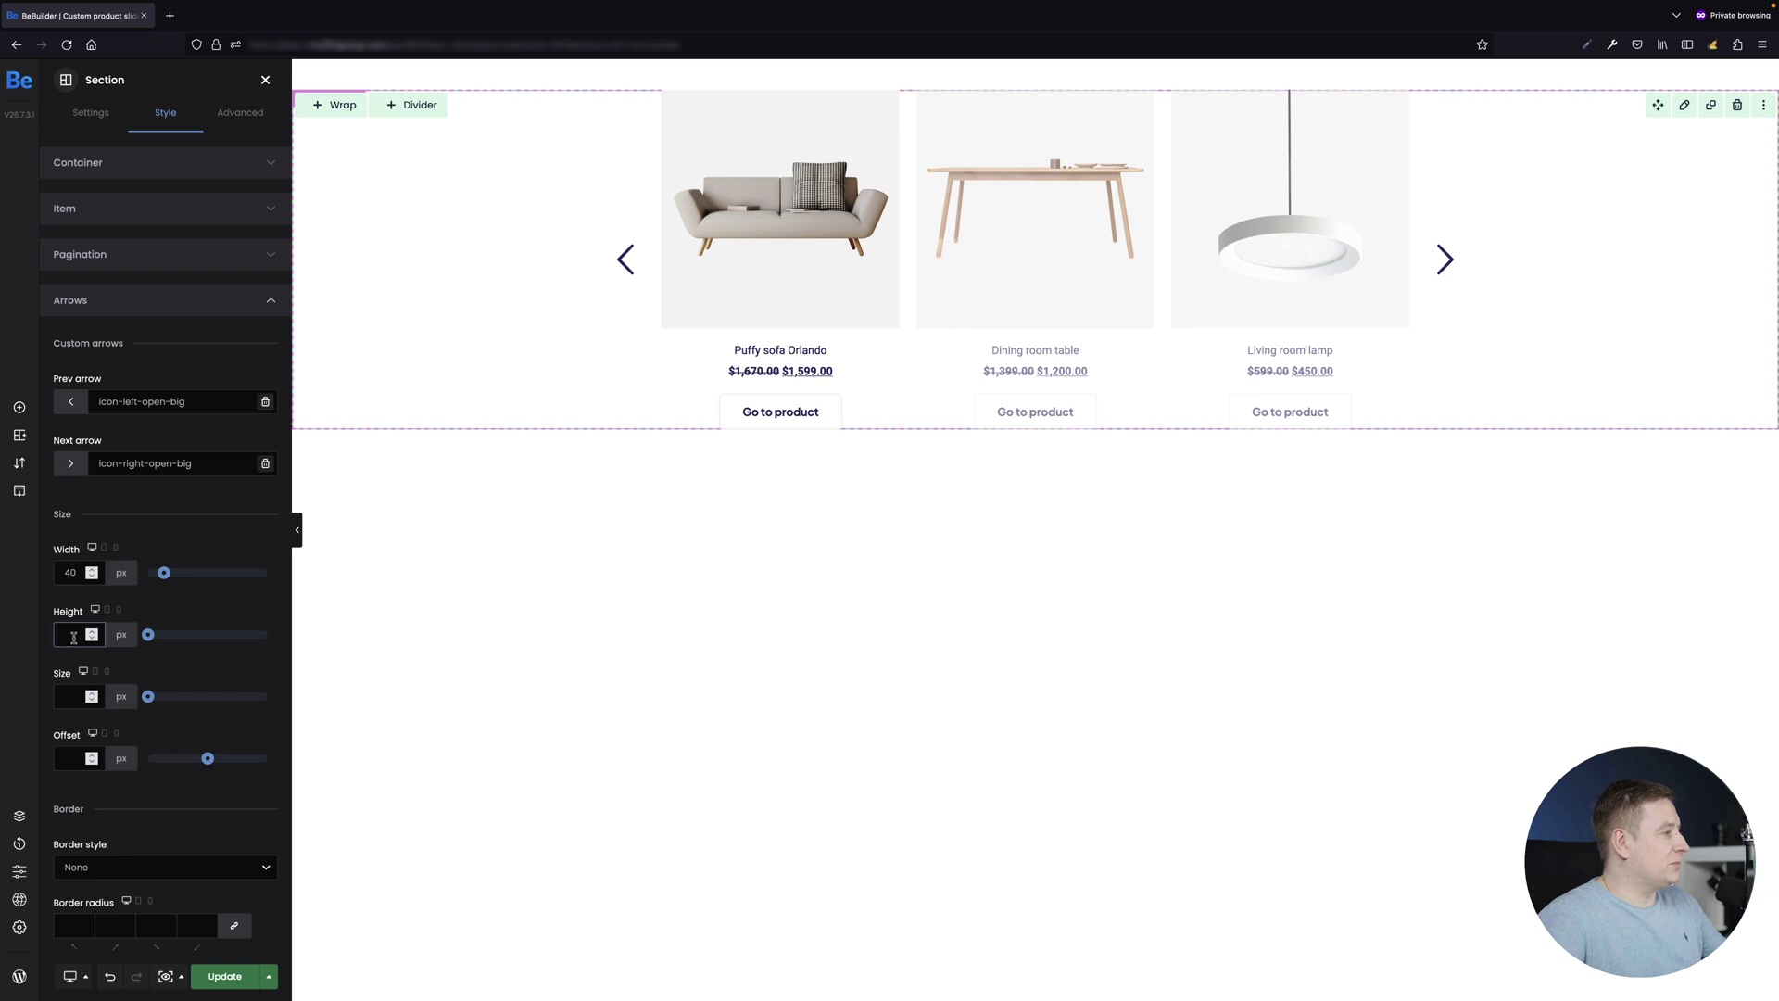
{"action": "type", "text": "40"}
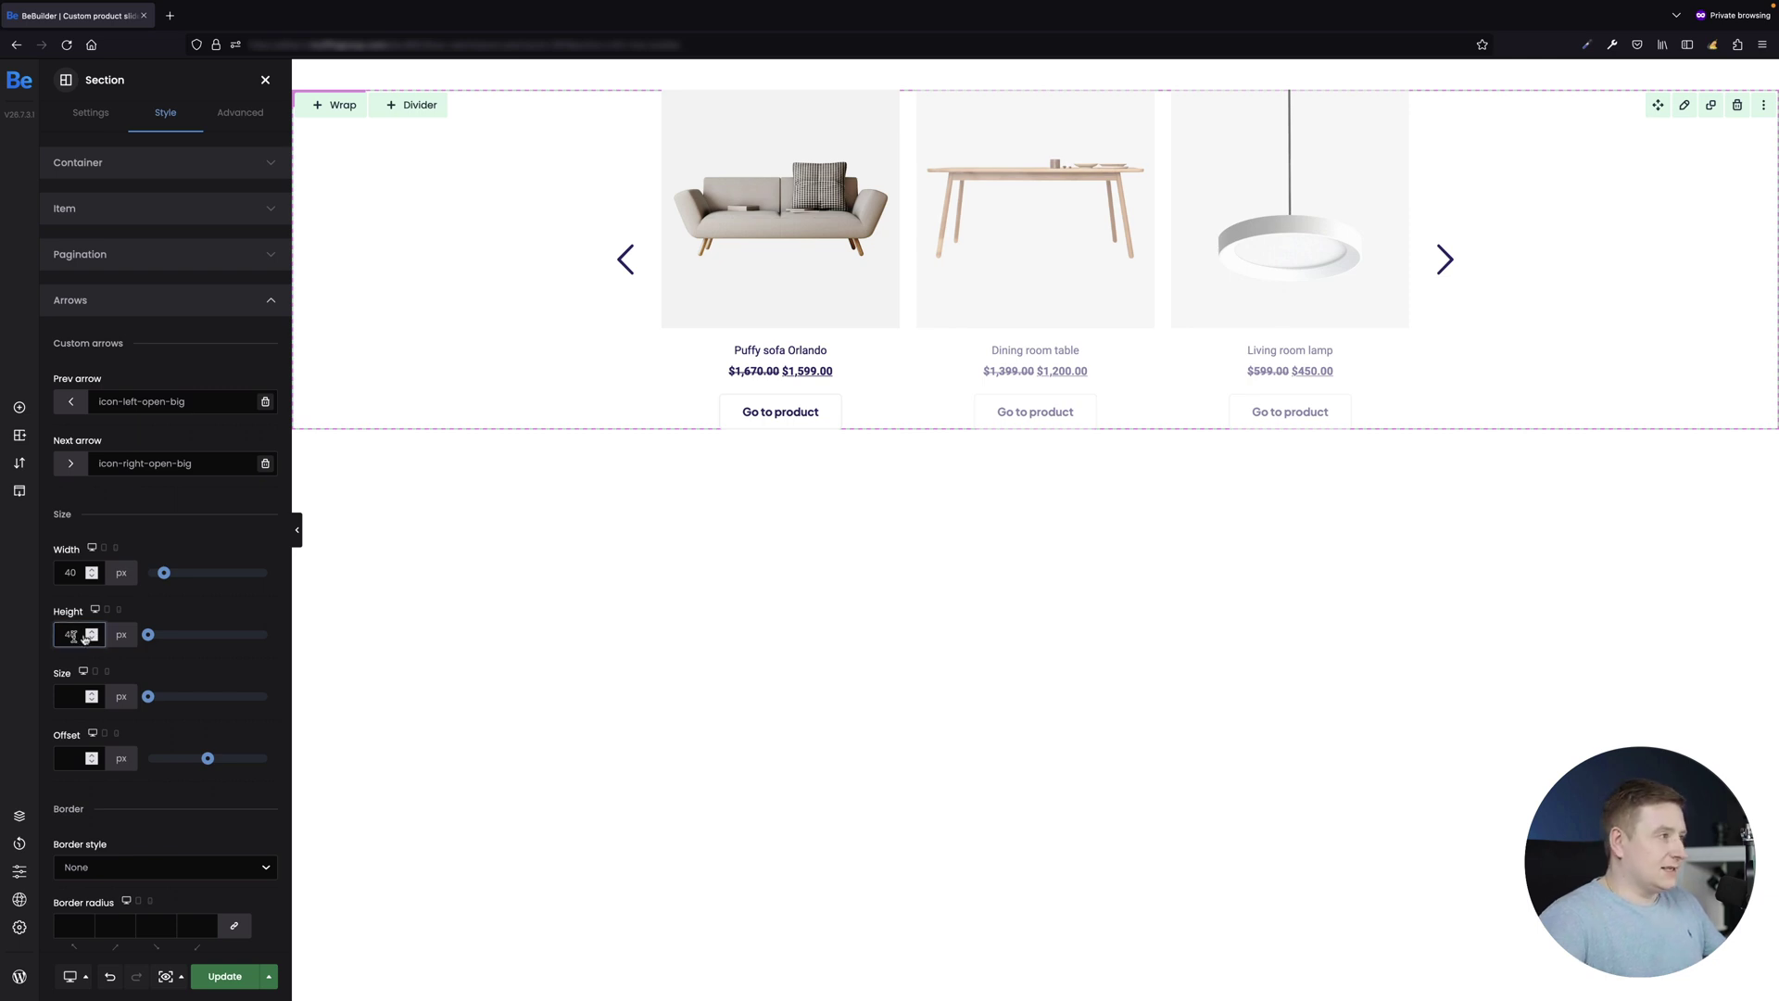
{"action": "left_click", "coordinate": [255, 540]}
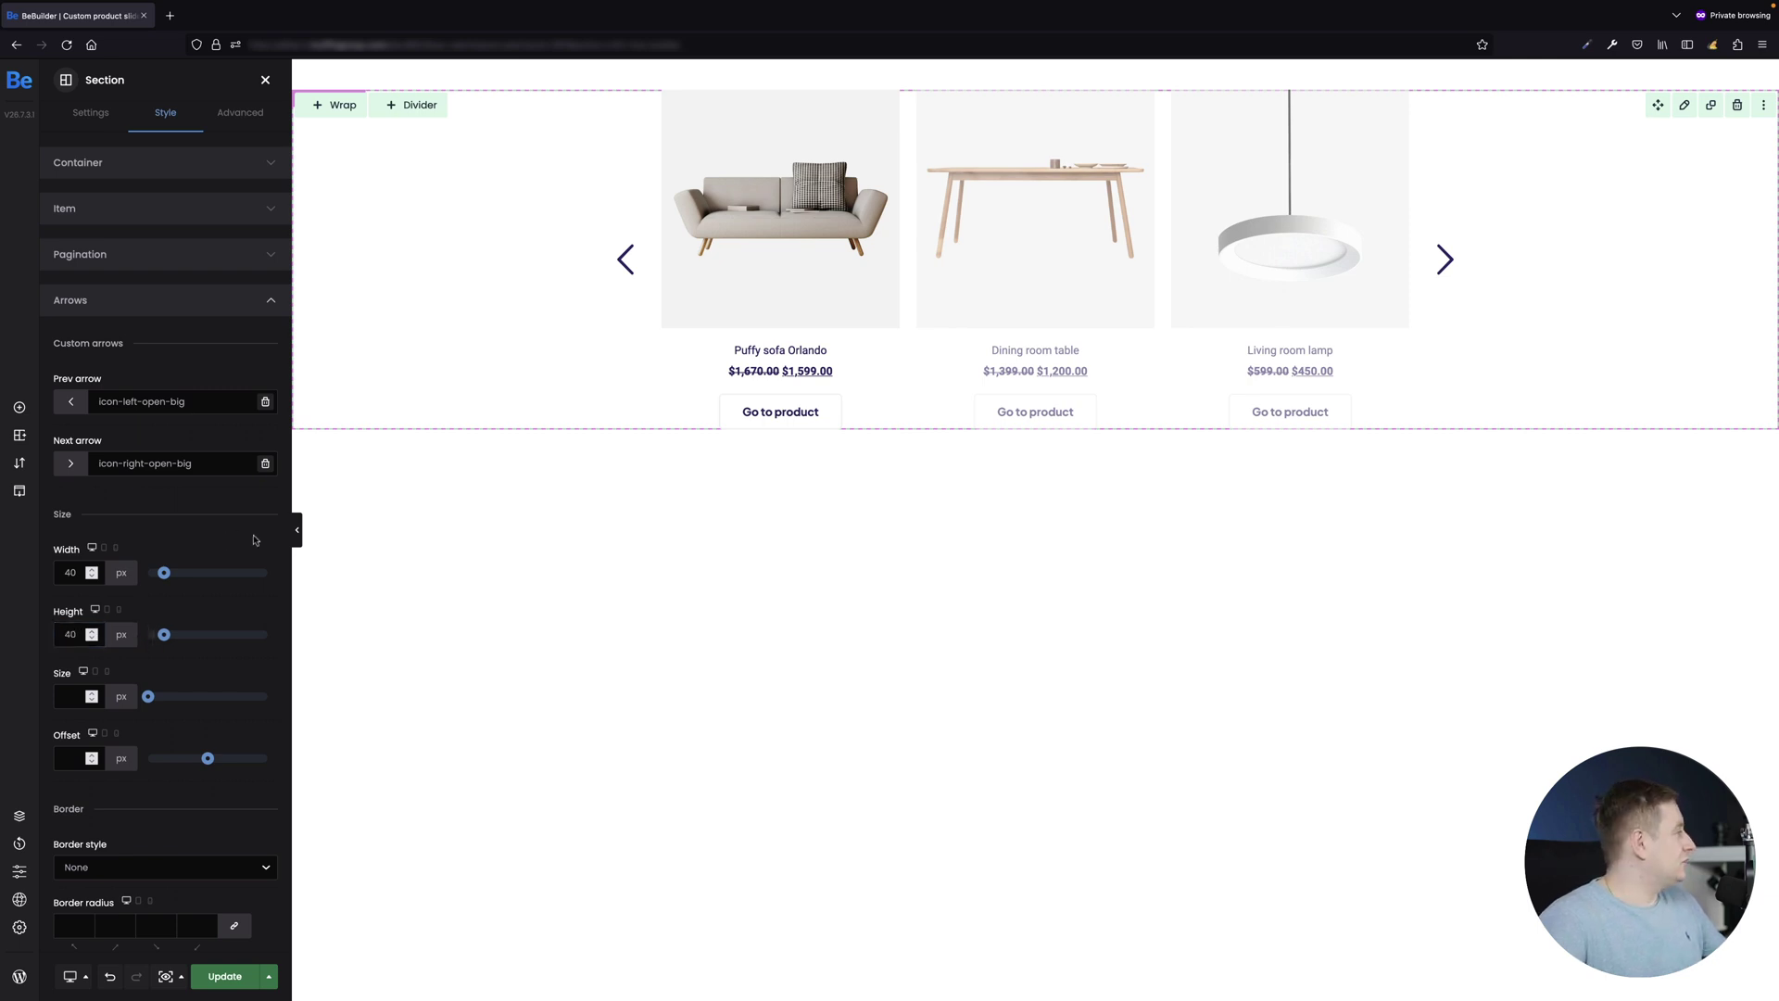
Step: Set the icon size of the slider arrows to 15 px
{"action": "left_click", "coordinate": [75, 696]}
{"action": "type", "text": "15"}
{"action": "left_click", "coordinate": [275, 667]}
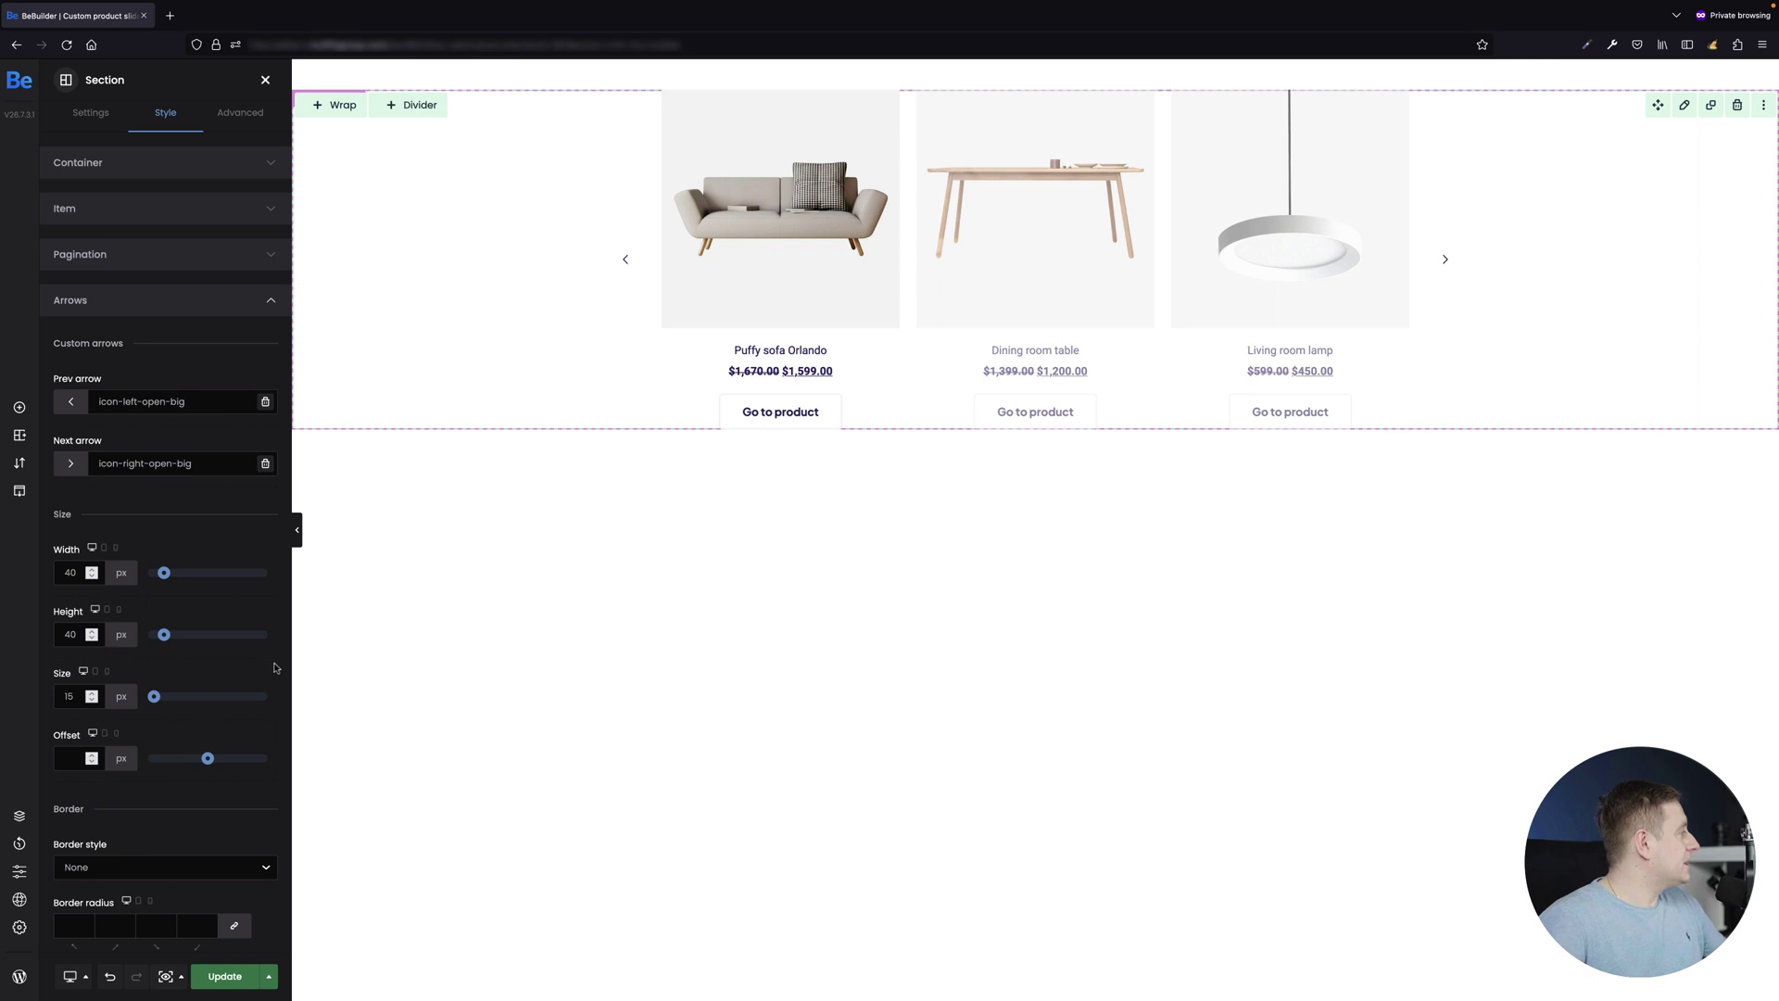
Step: Set the slider arrows' normal-state color to #FFF and their background to #433779
{"action": "scroll", "coordinate": [275, 667], "scroll_direction": "down", "scroll_amount": 4}
{"action": "left_click", "coordinate": [150, 858]}
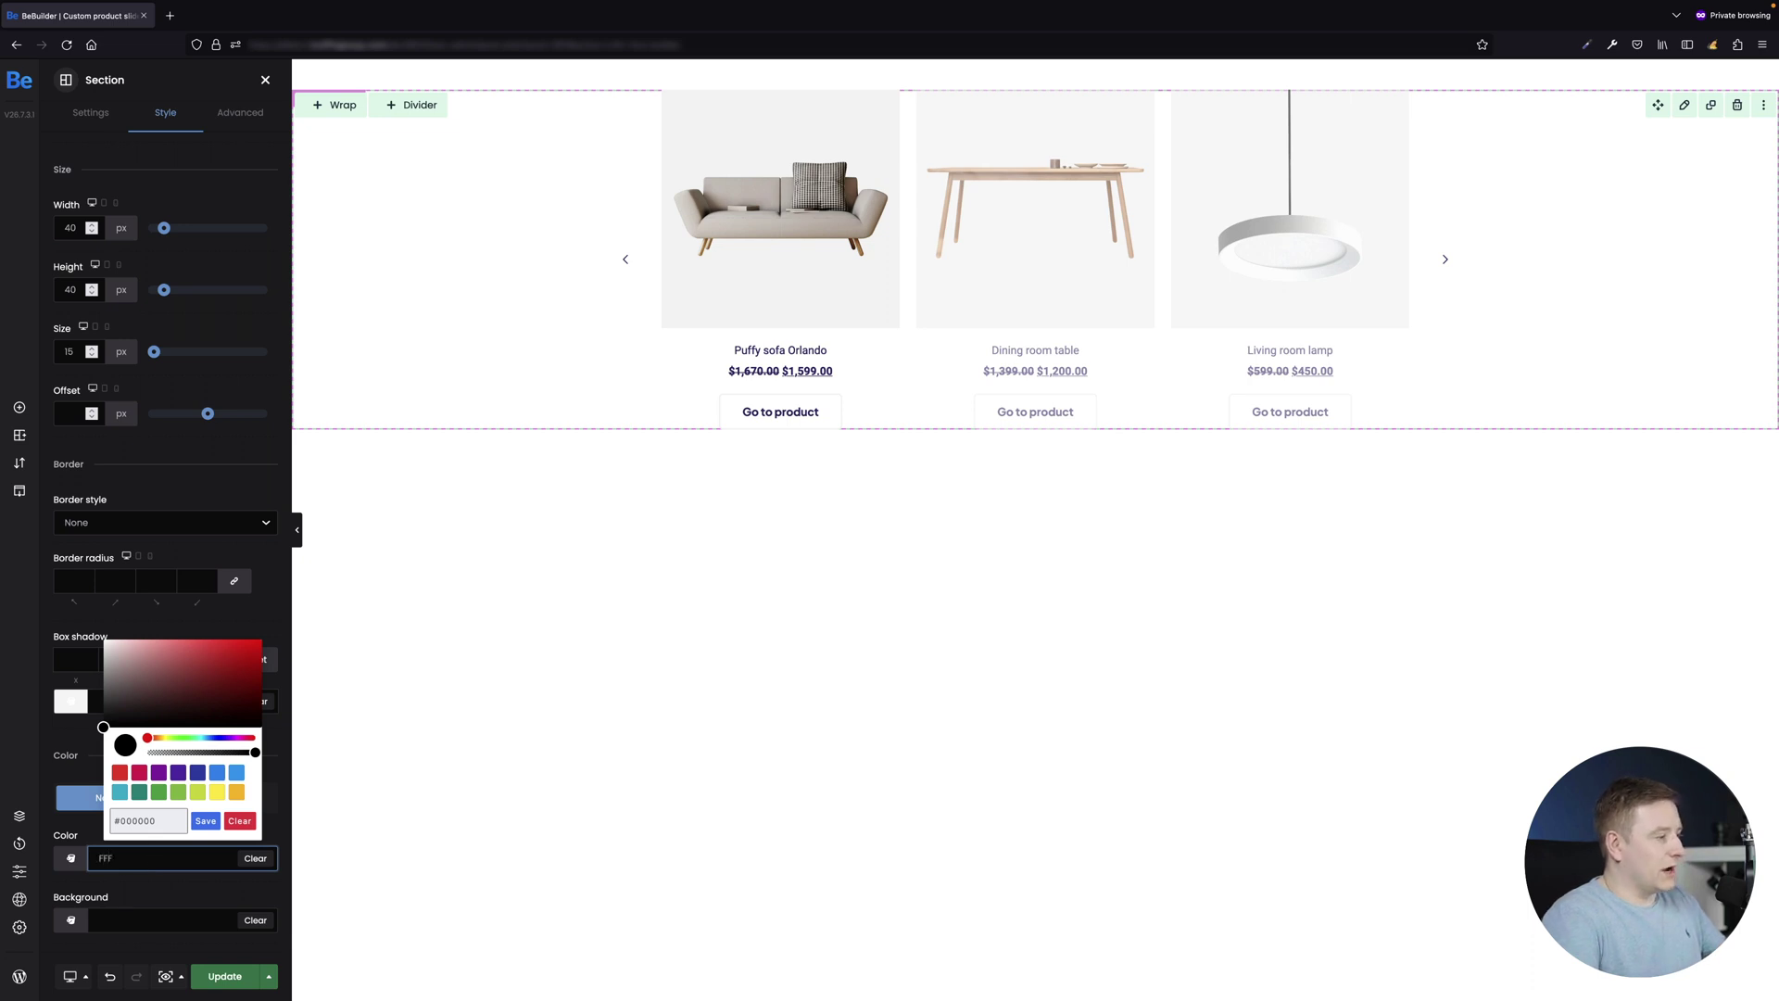
{"action": "type", "text": "#"}
{"action": "left_click", "coordinate": [138, 920]}
{"action": "type", "text": "#"}
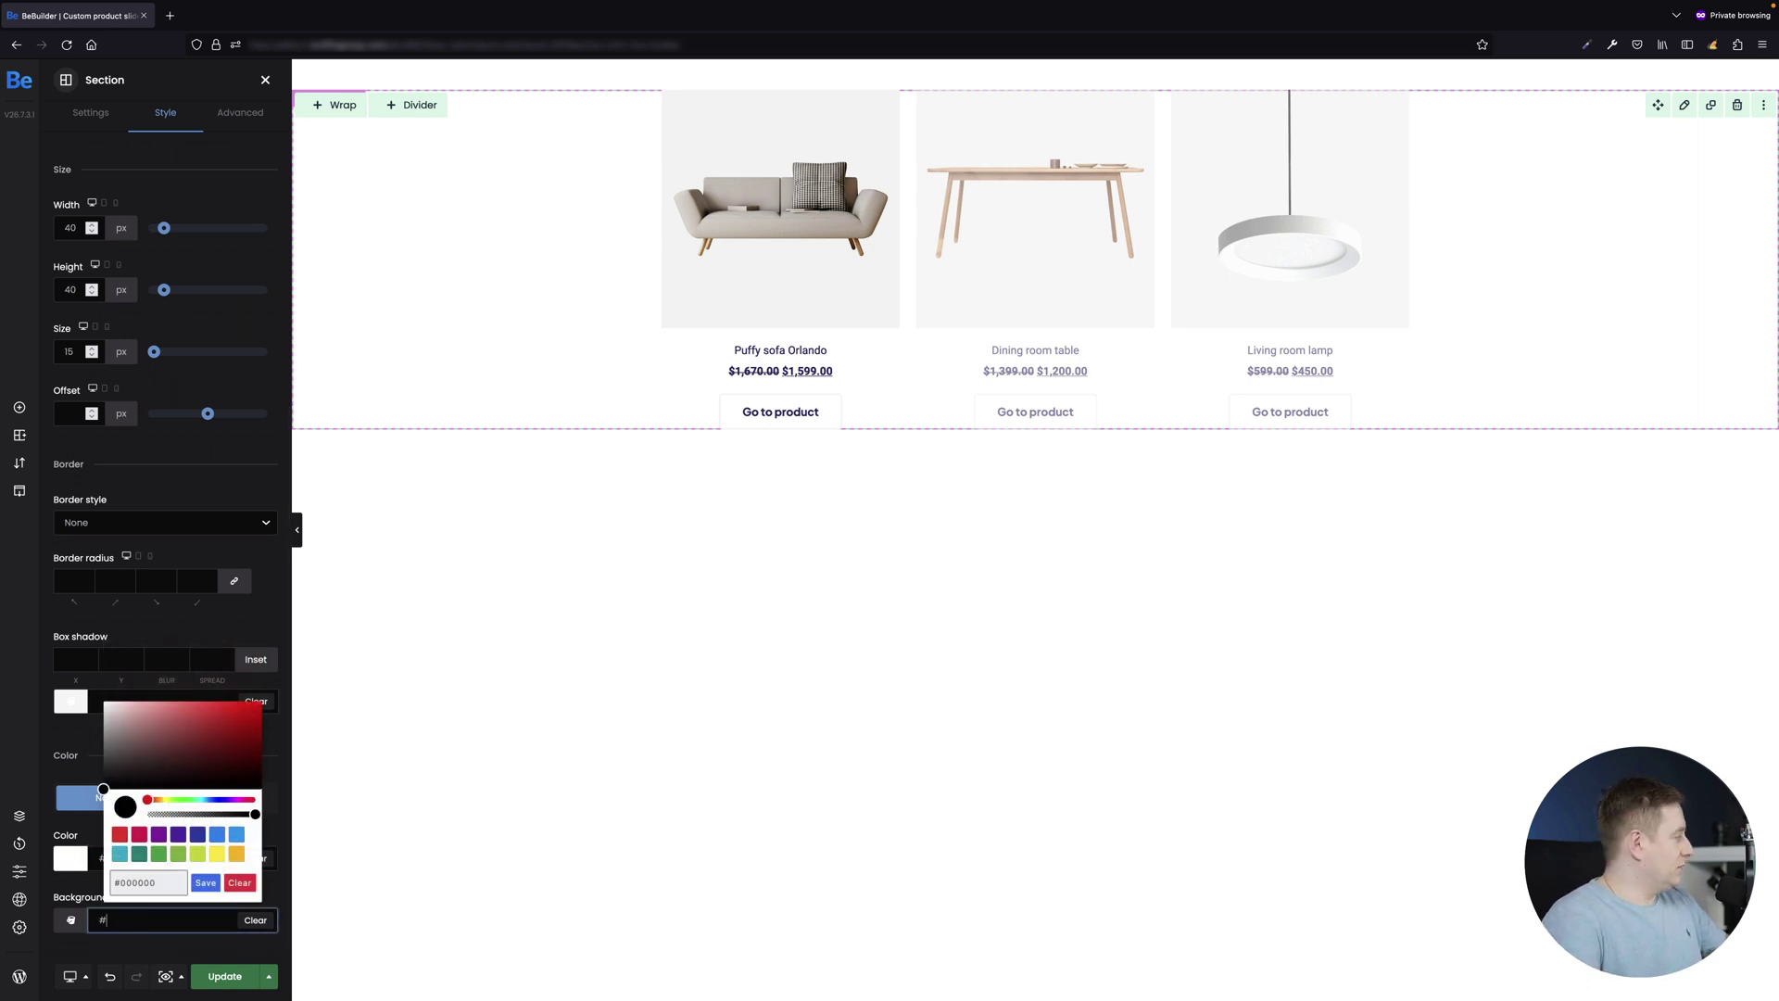
{"action": "type", "text": "433"}
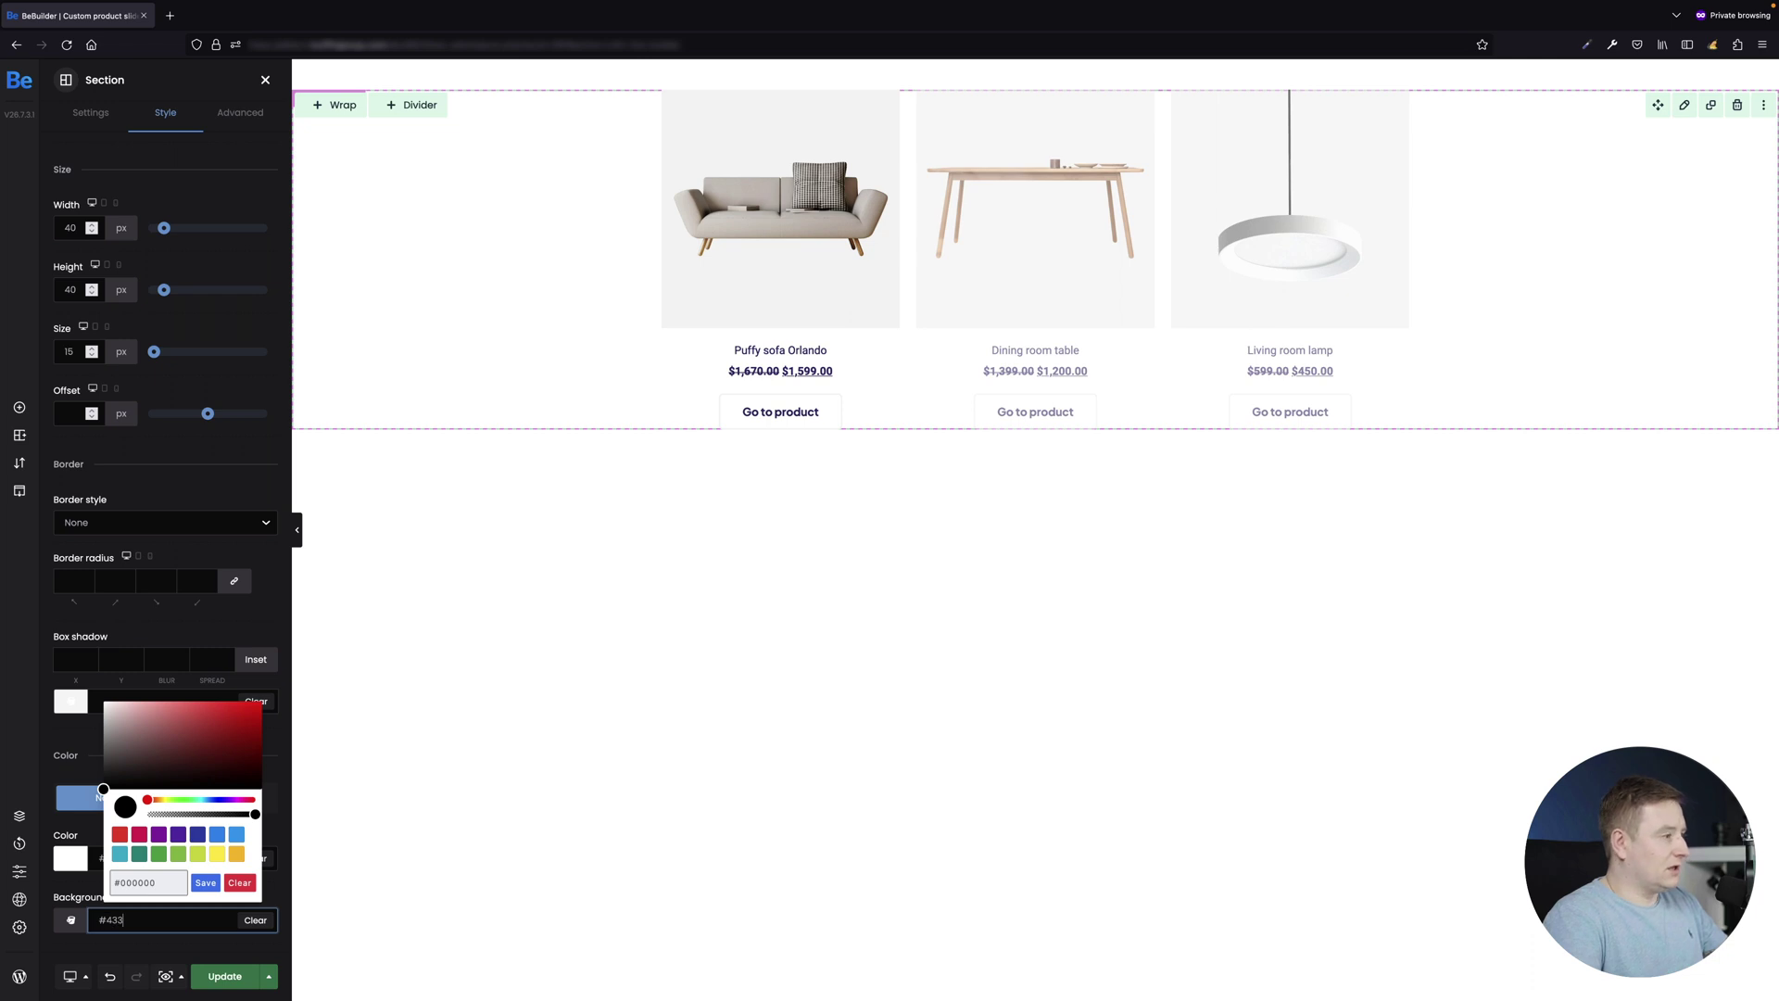
{"action": "type", "text": "779"}
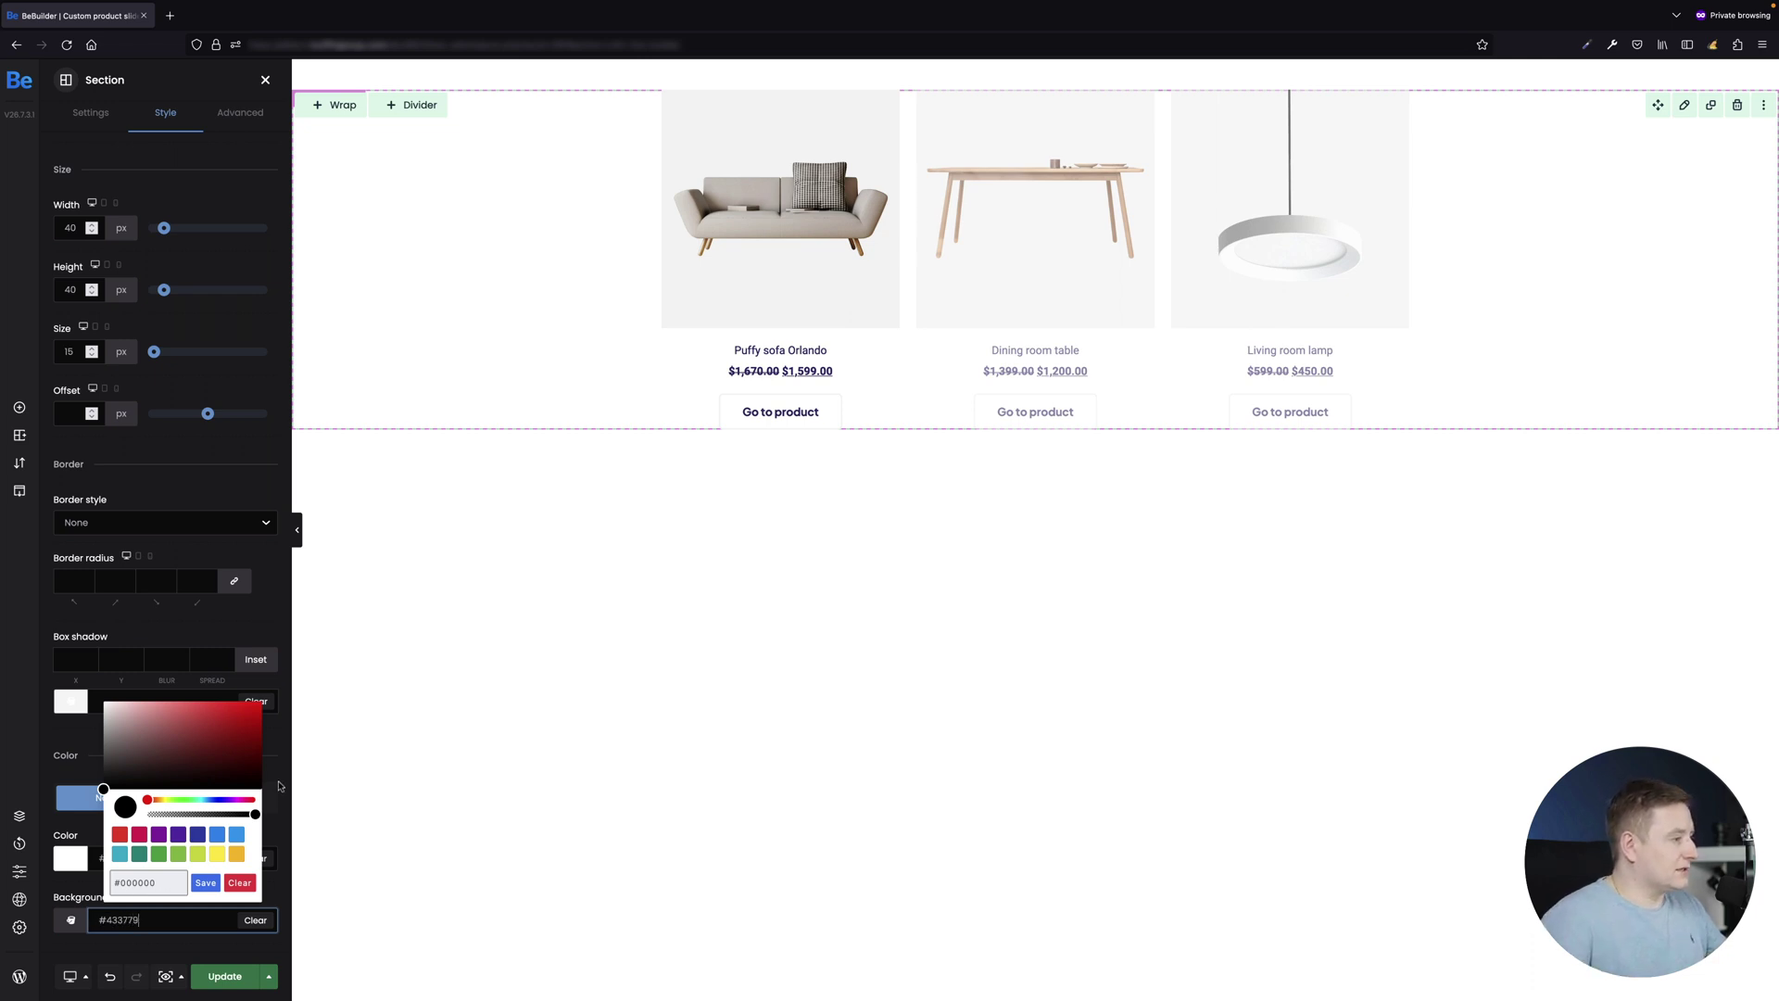
{"action": "left_click", "coordinate": [283, 785]}
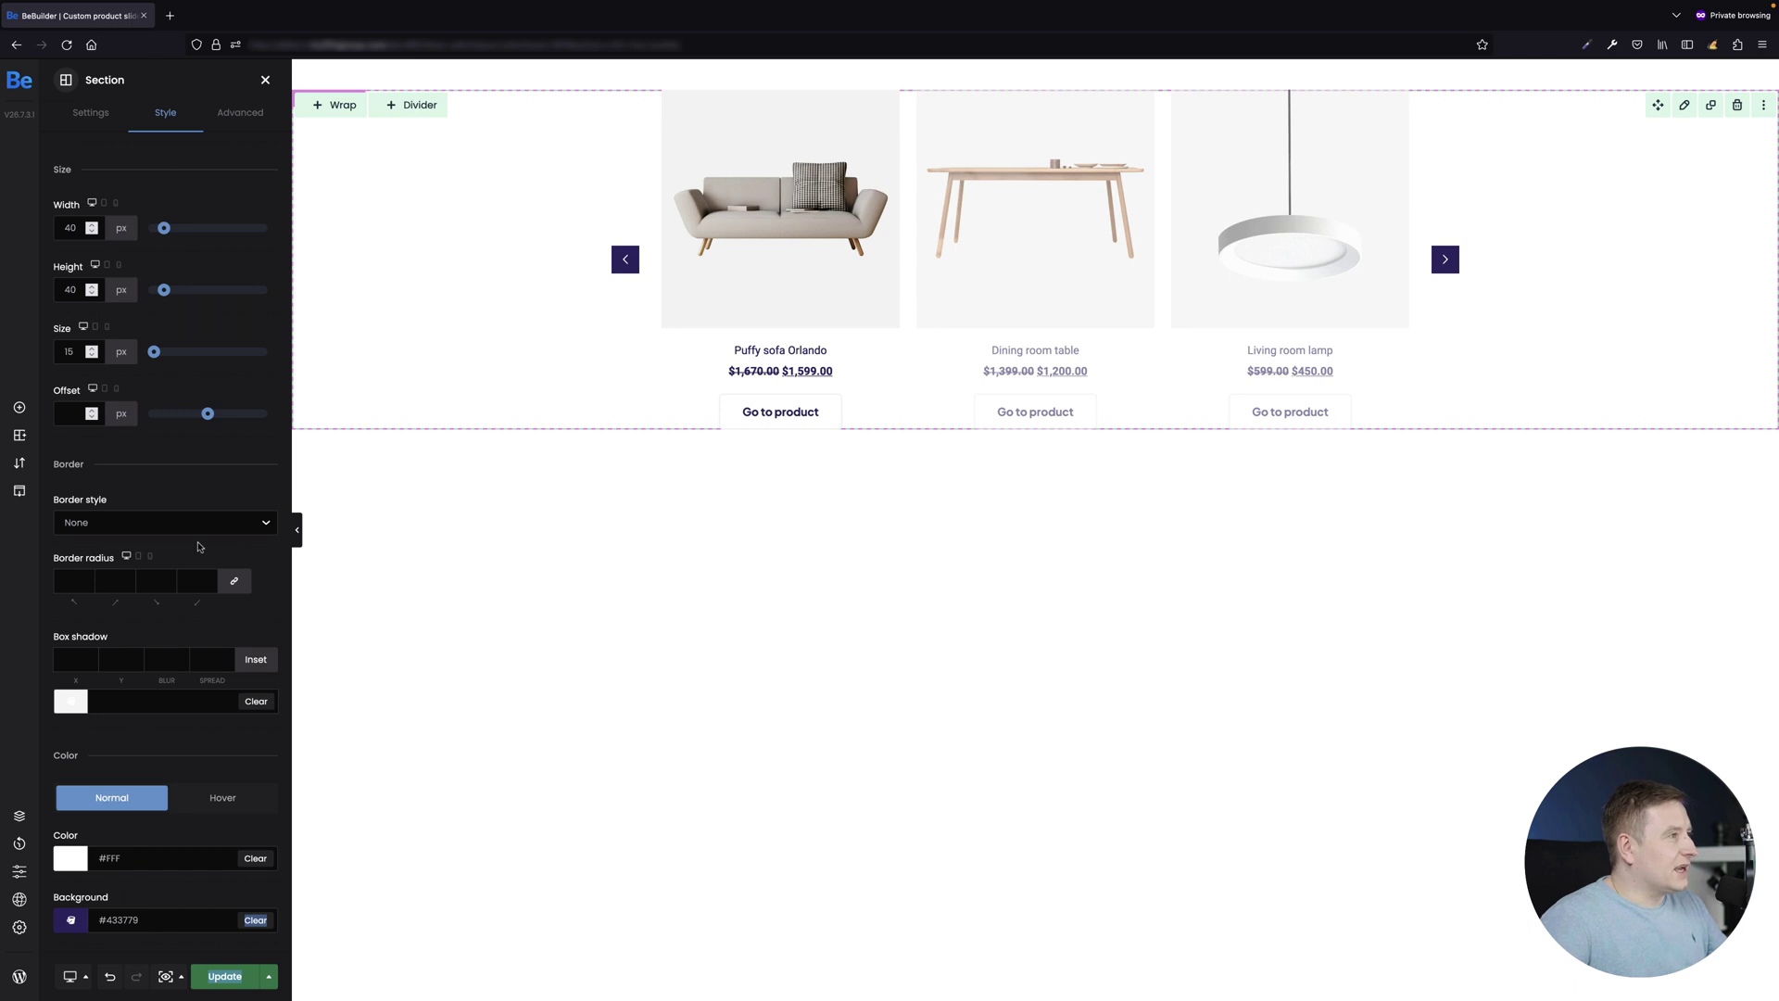
Step: Round the slider arrows with a linked border radius of 50% on all corners
{"action": "left_click", "coordinate": [85, 582]}
{"action": "left_click", "coordinate": [71, 583]}
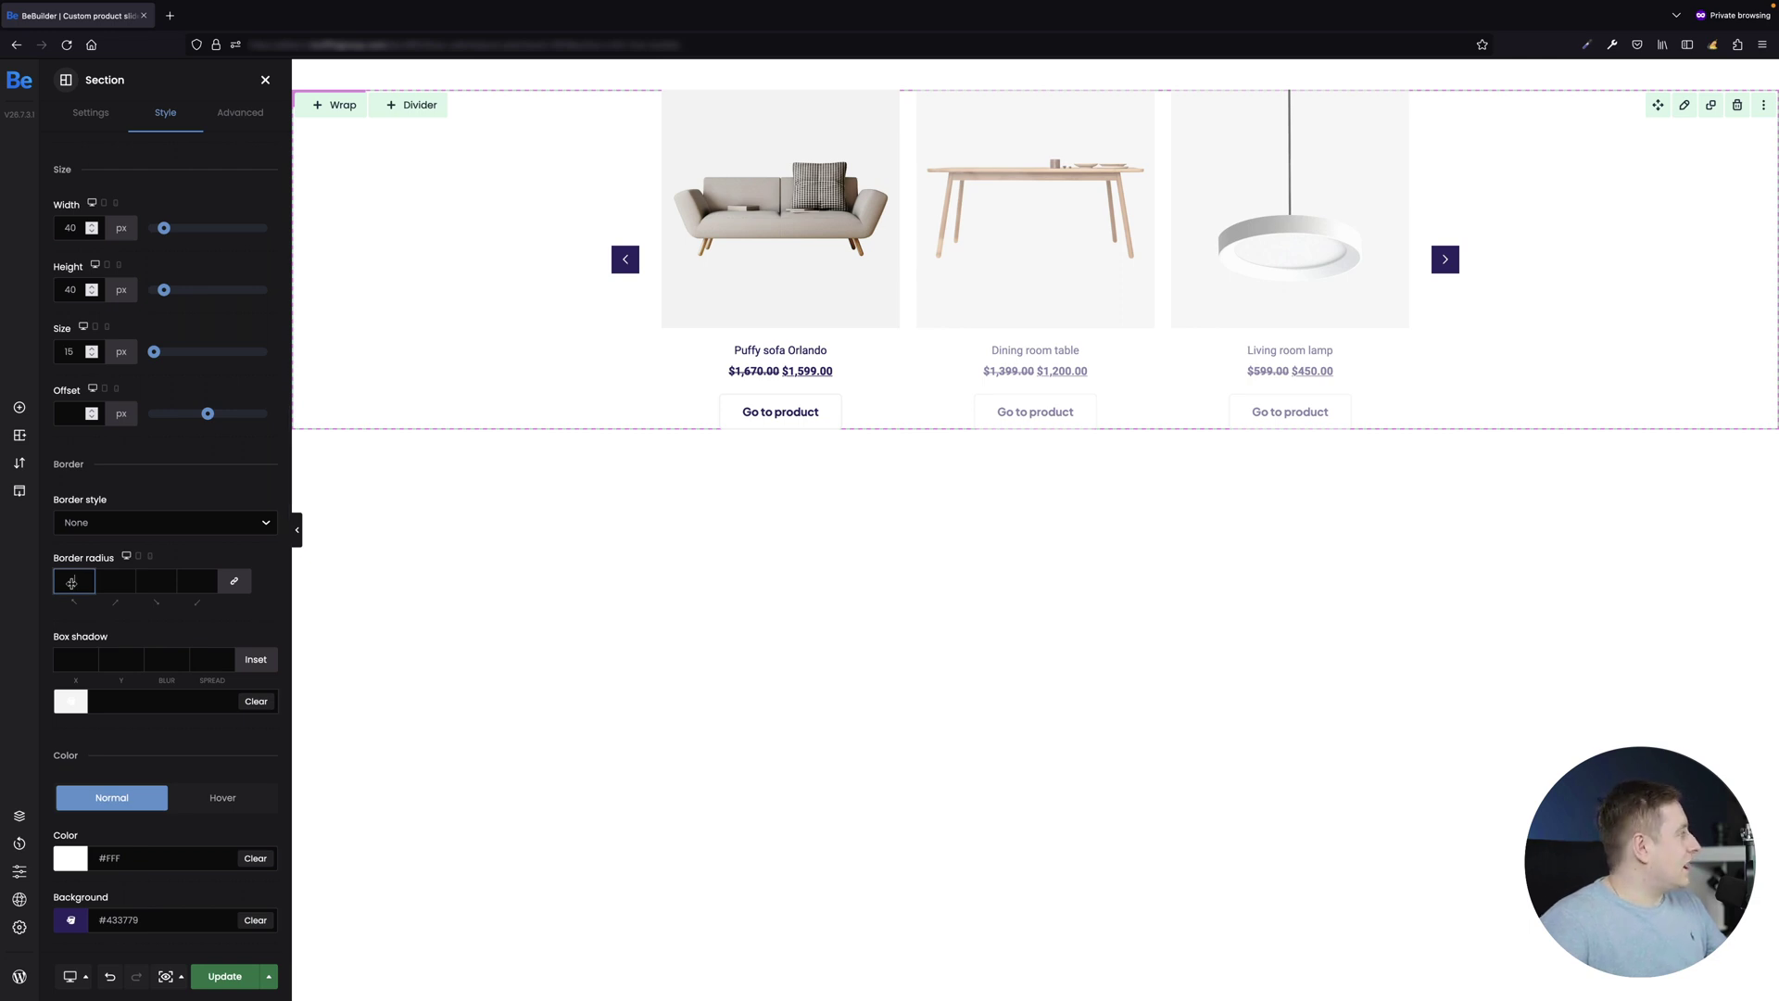
{"action": "type", "text": "50"}
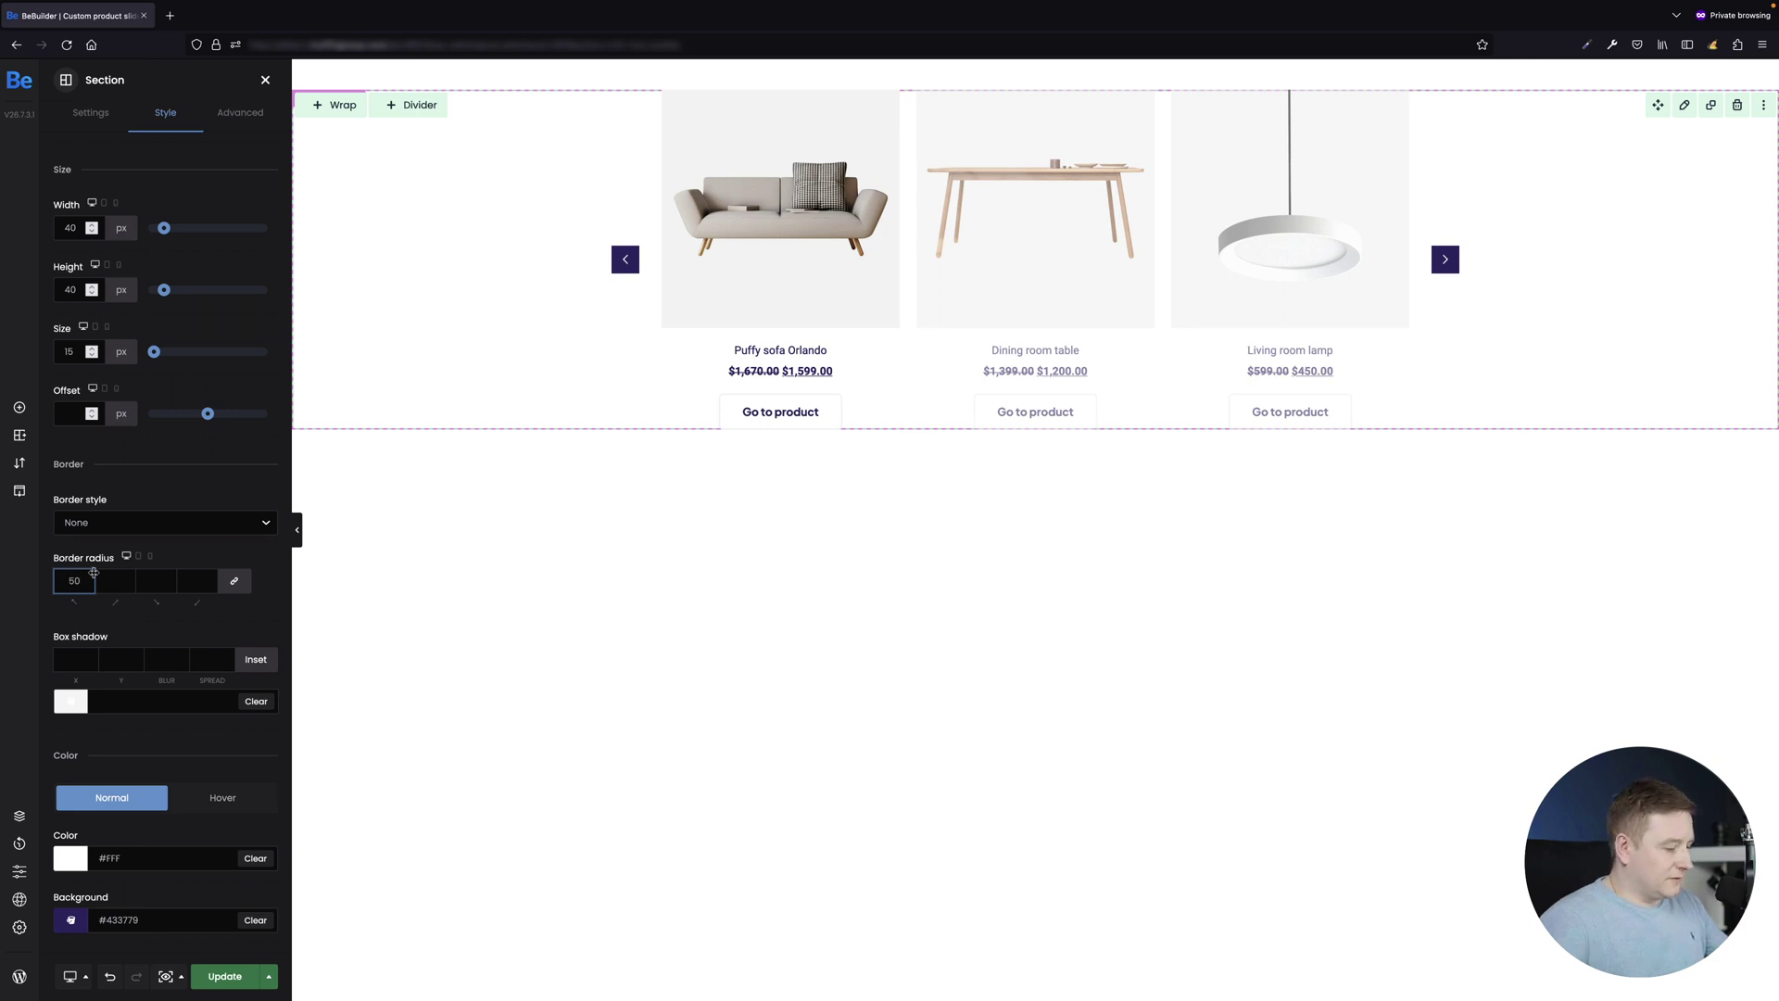
{"action": "type", "text": "%"}
{"action": "left_click", "coordinate": [234, 584]}
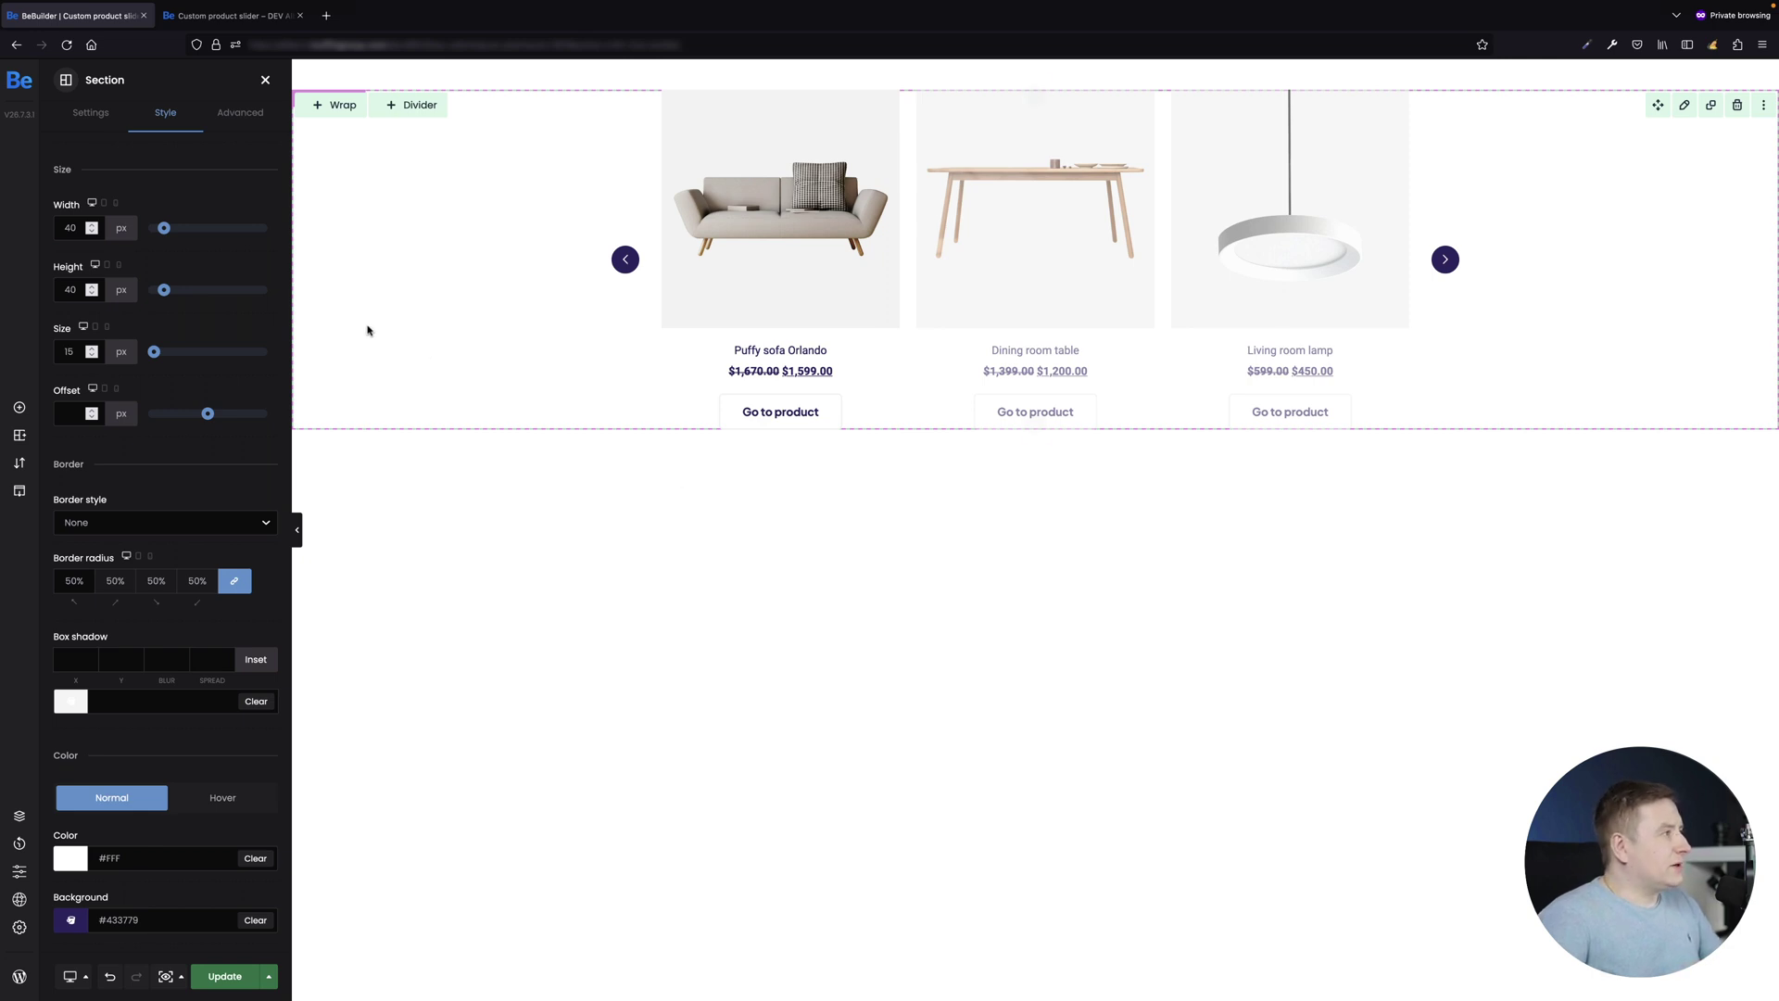
Step: Set the bottom padding of the section's slider items to 24px
{"action": "scroll", "coordinate": [275, 427], "scroll_direction": "up", "scroll_amount": 4}
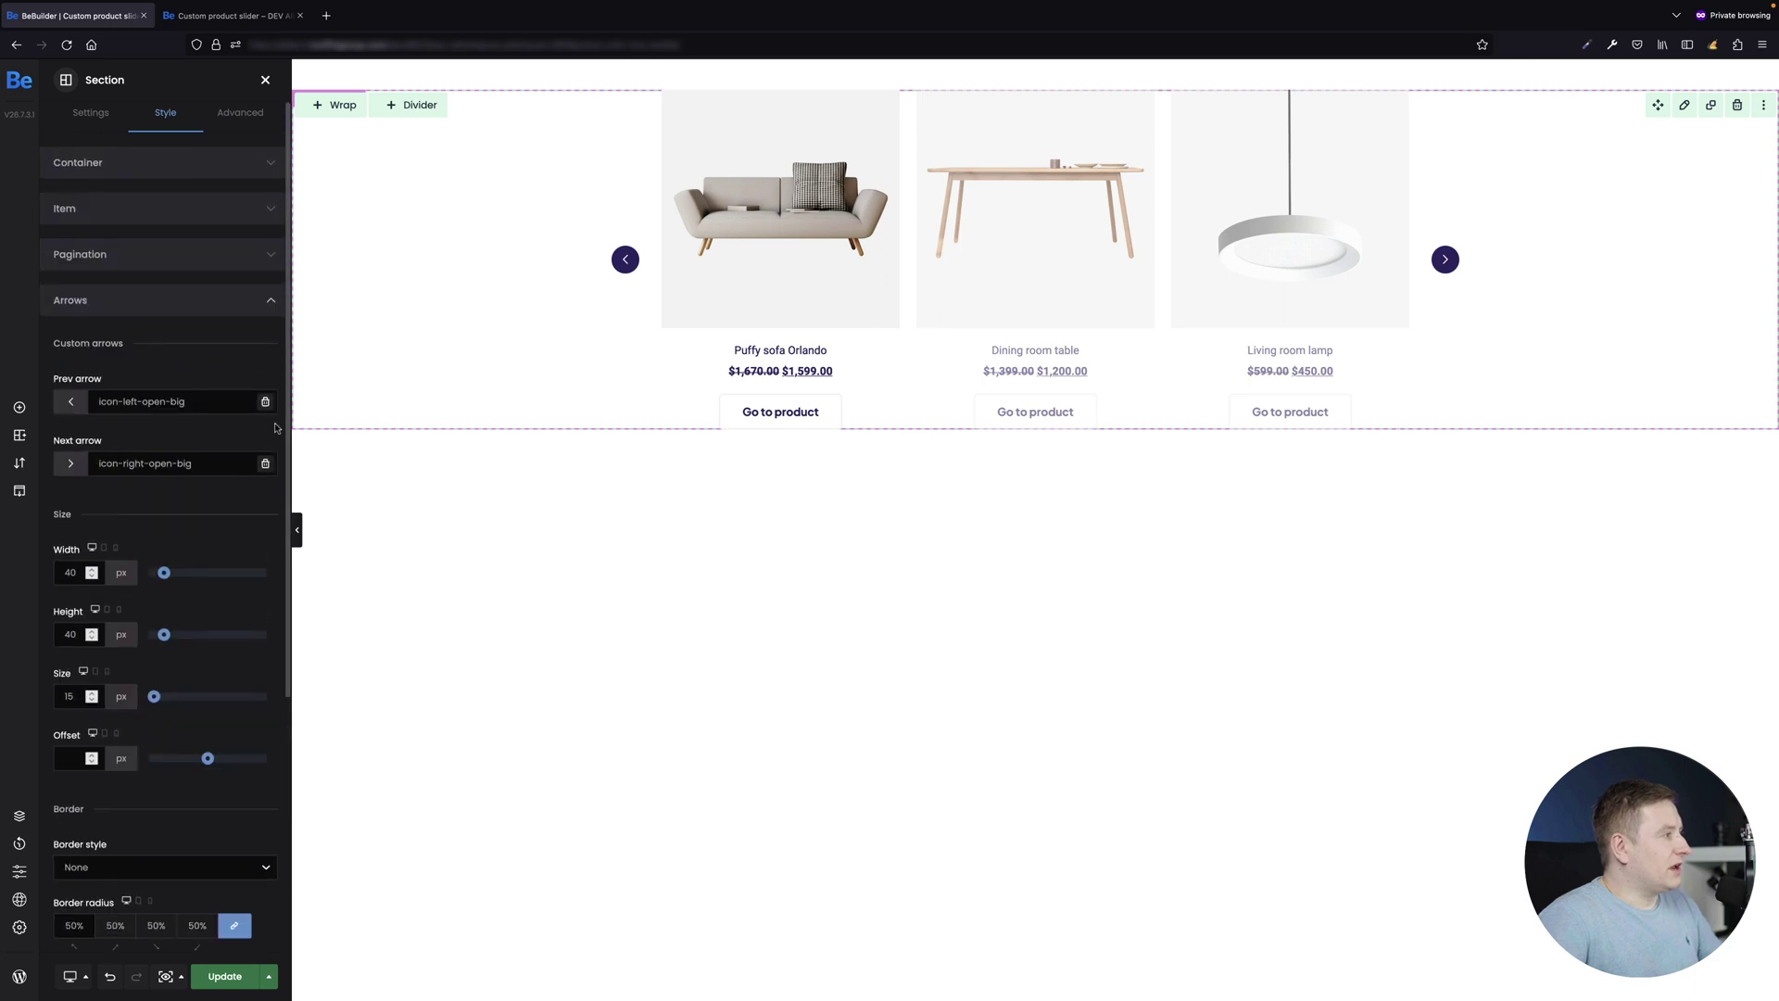
{"action": "left_click", "coordinate": [144, 210]}
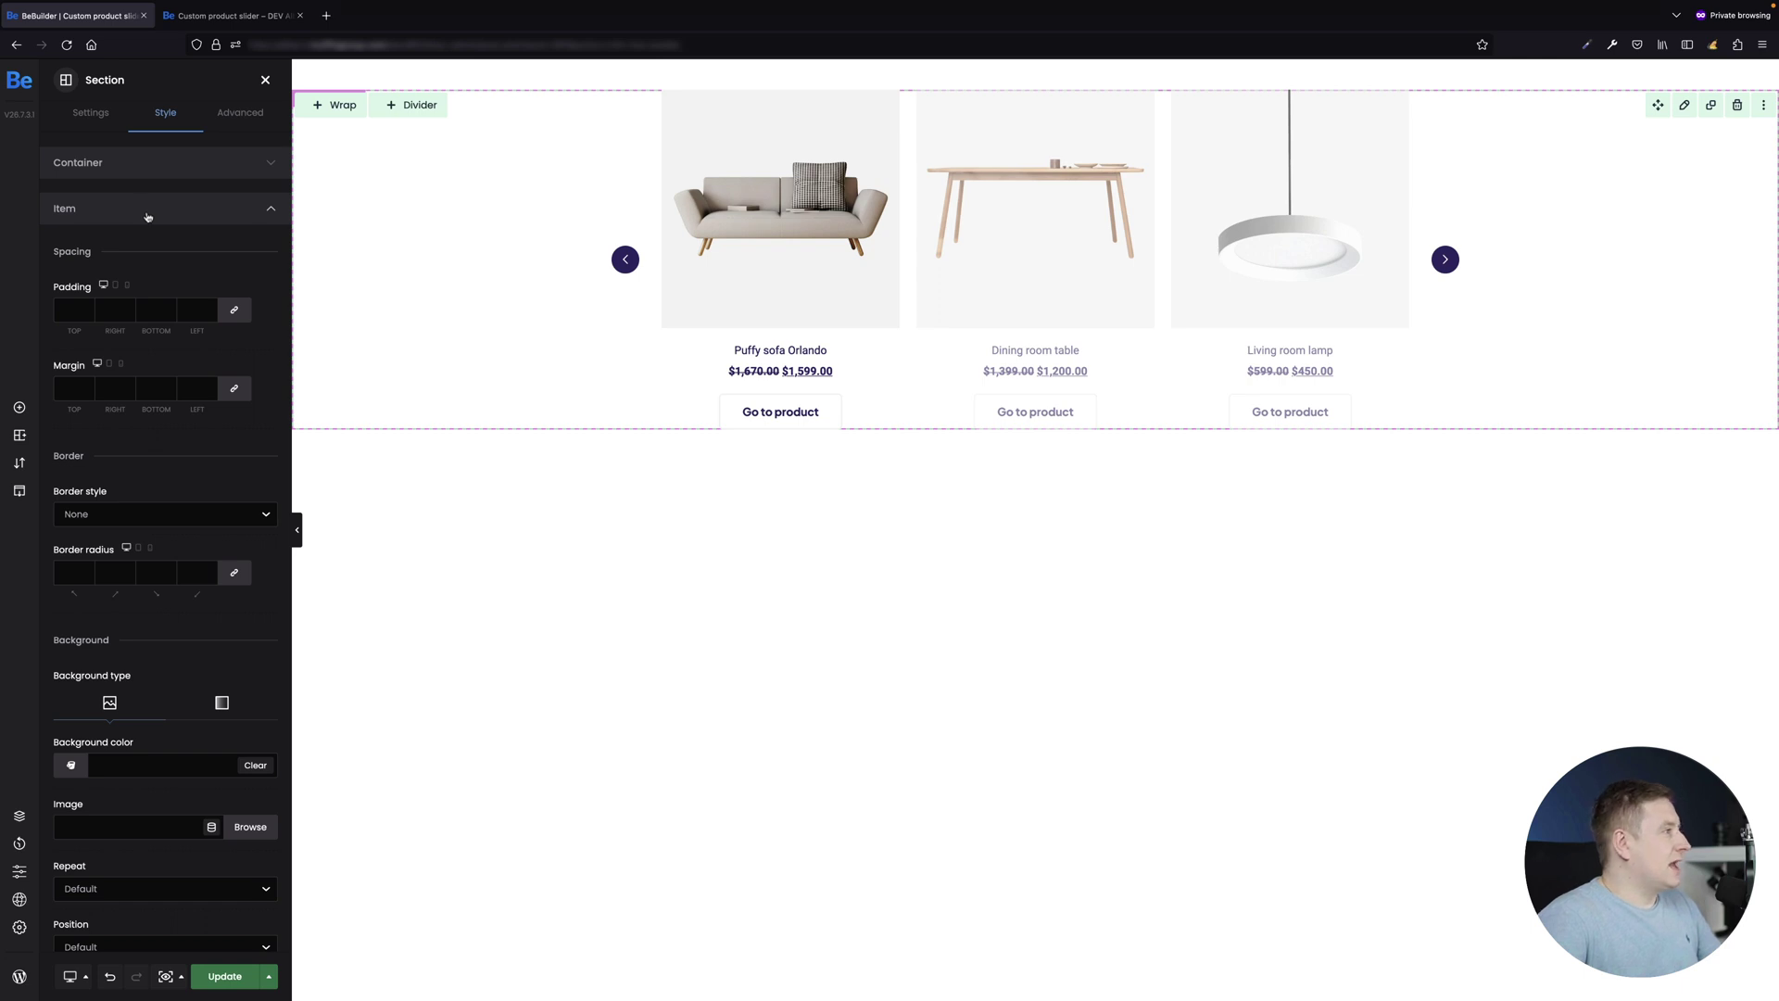
{"action": "left_click", "coordinate": [156, 309]}
{"action": "type", "text": "24px"}
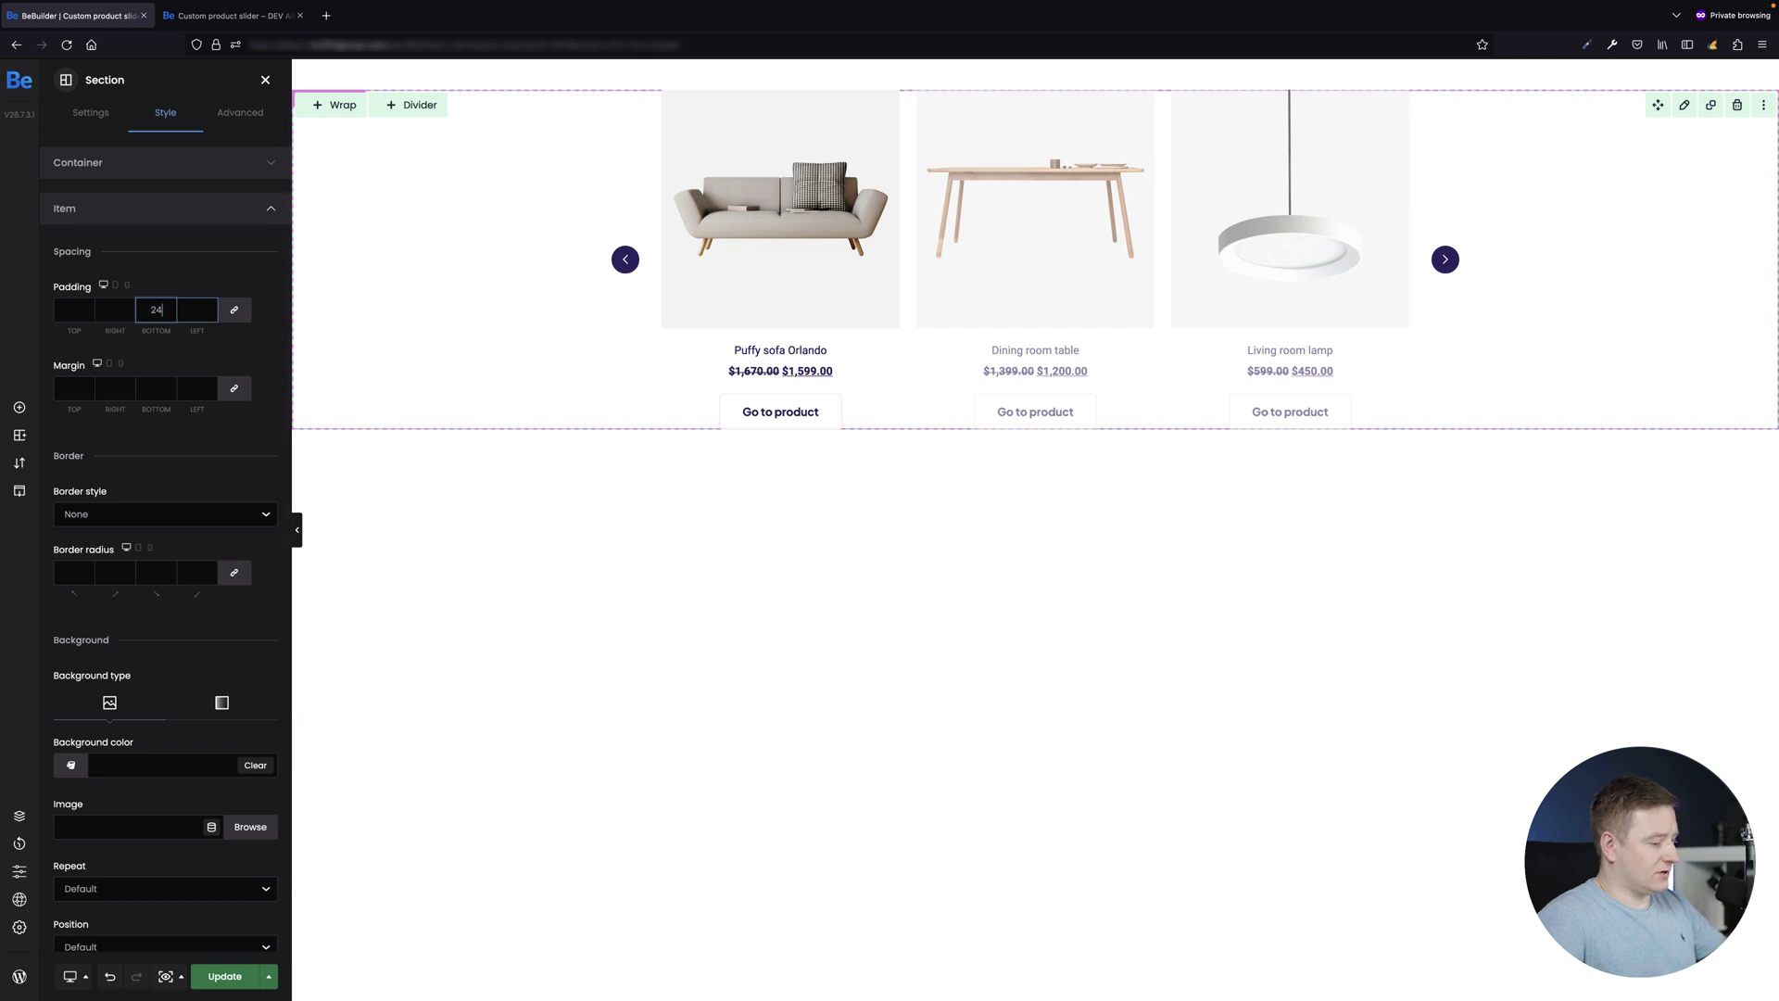
{"action": "left_click", "coordinate": [255, 369]}
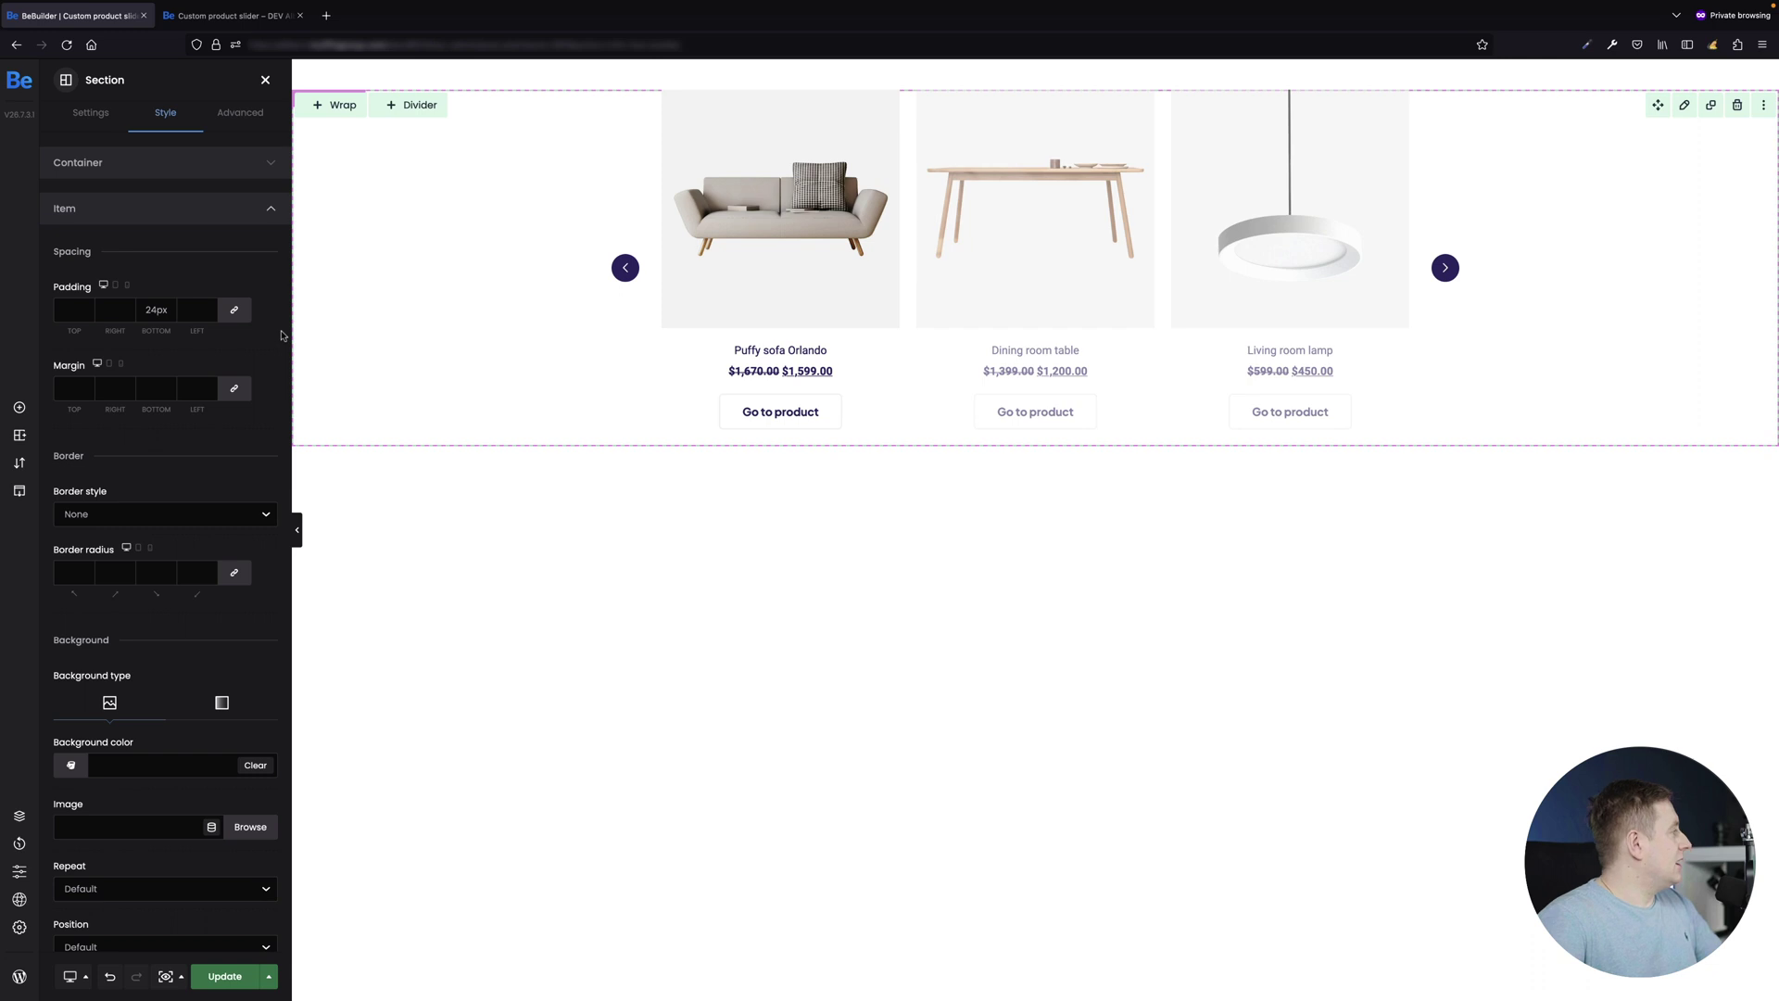
Step: Set the slider items' margins to 1px at the top and bottom and 16px on the right and left
{"action": "left_click", "coordinate": [64, 389]}
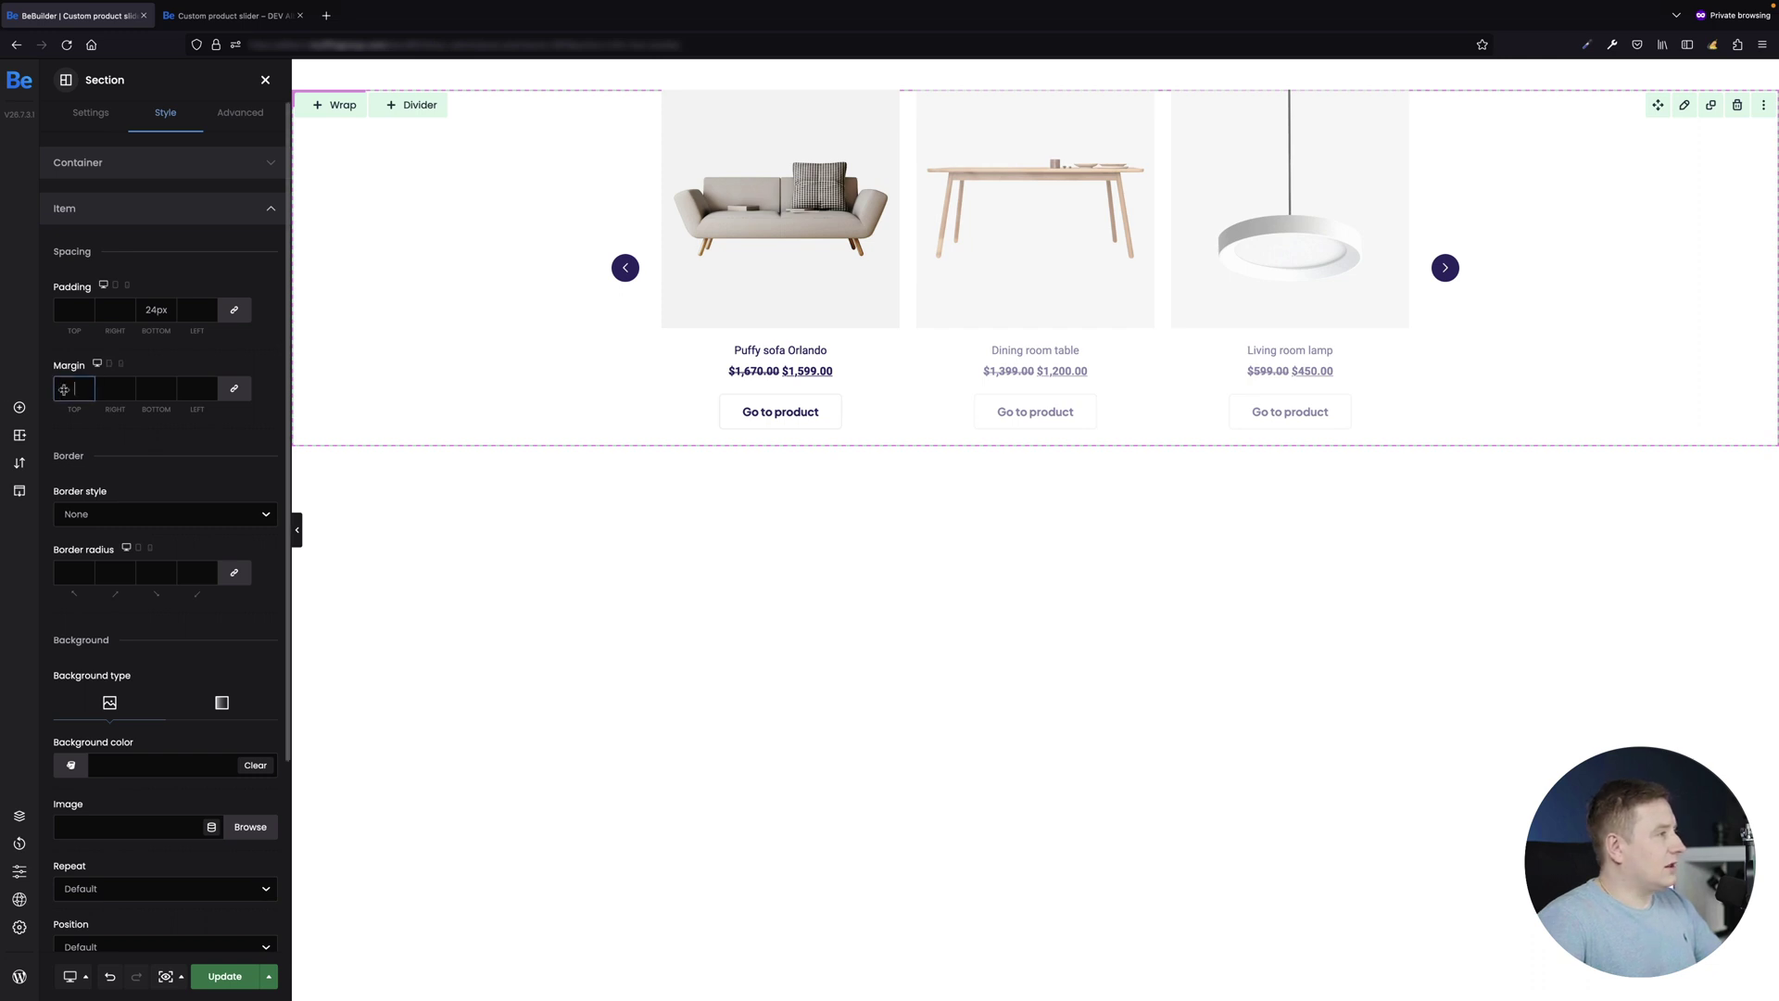
{"action": "key", "text": "F2"}
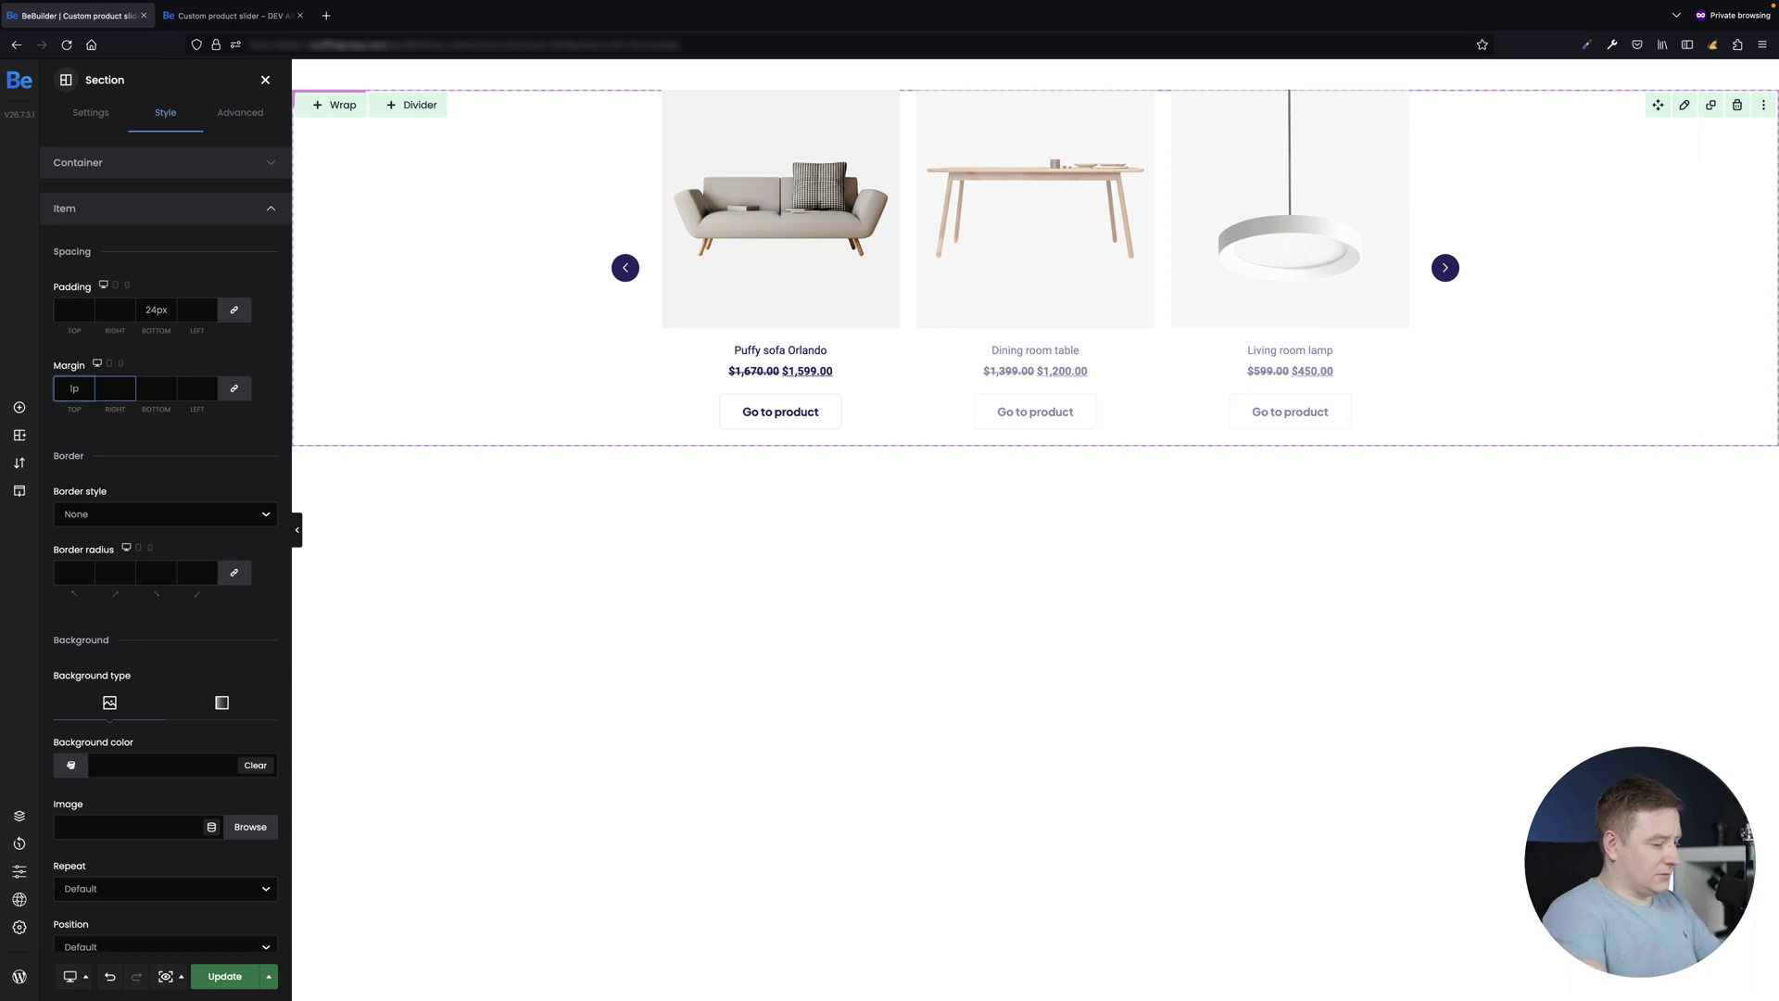
{"action": "left_click", "coordinate": [118, 387]}
{"action": "type", "text": "16px"}
{"action": "left_click", "coordinate": [155, 388]}
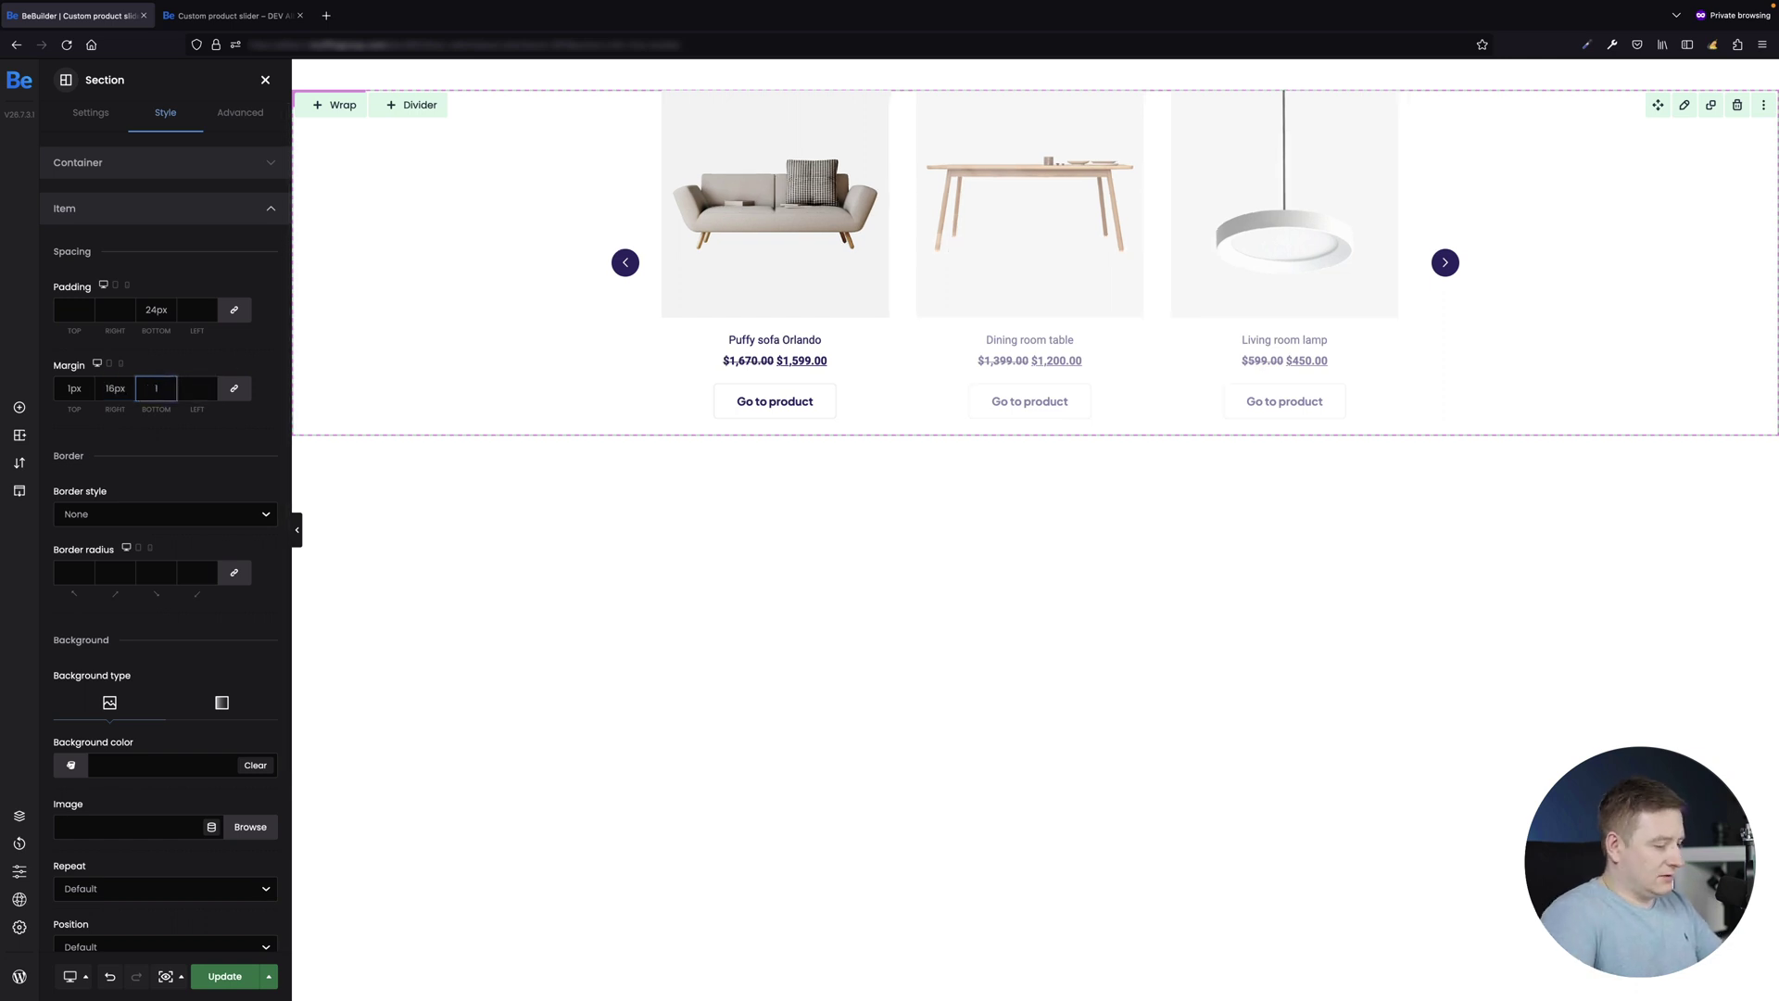
{"action": "left_click", "coordinate": [197, 389]}
{"action": "type", "text": "16px"}
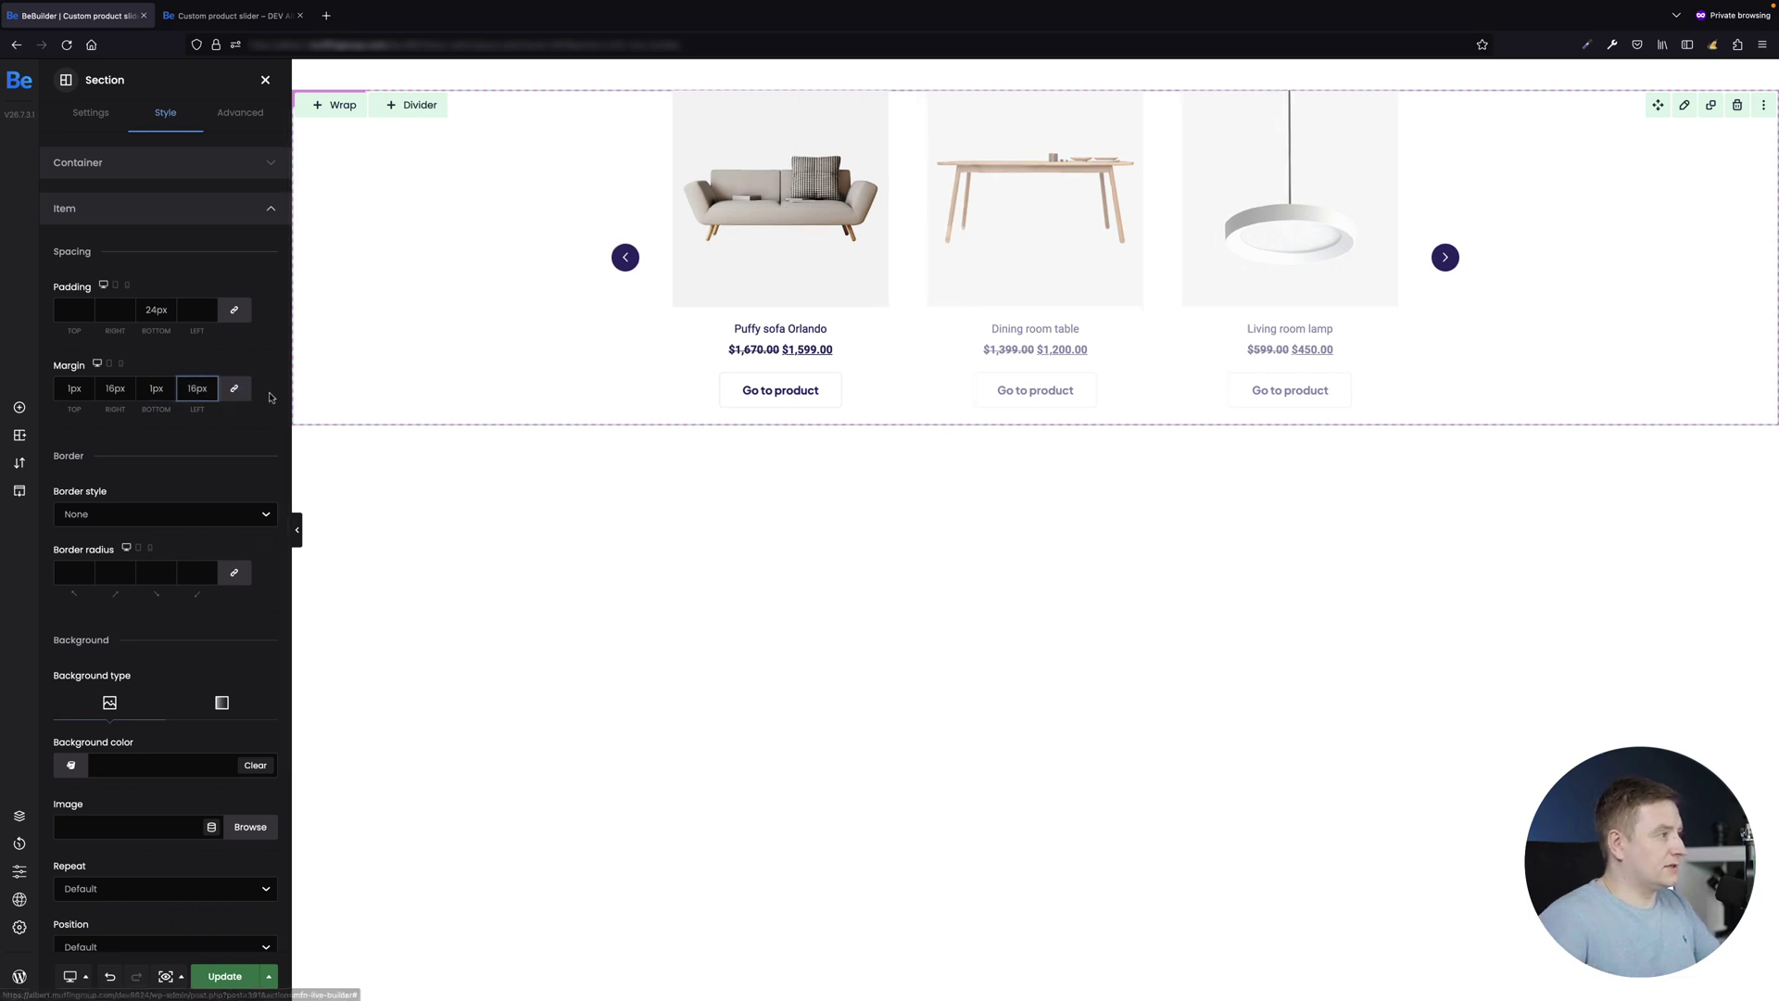
{"action": "left_click", "coordinate": [269, 399]}
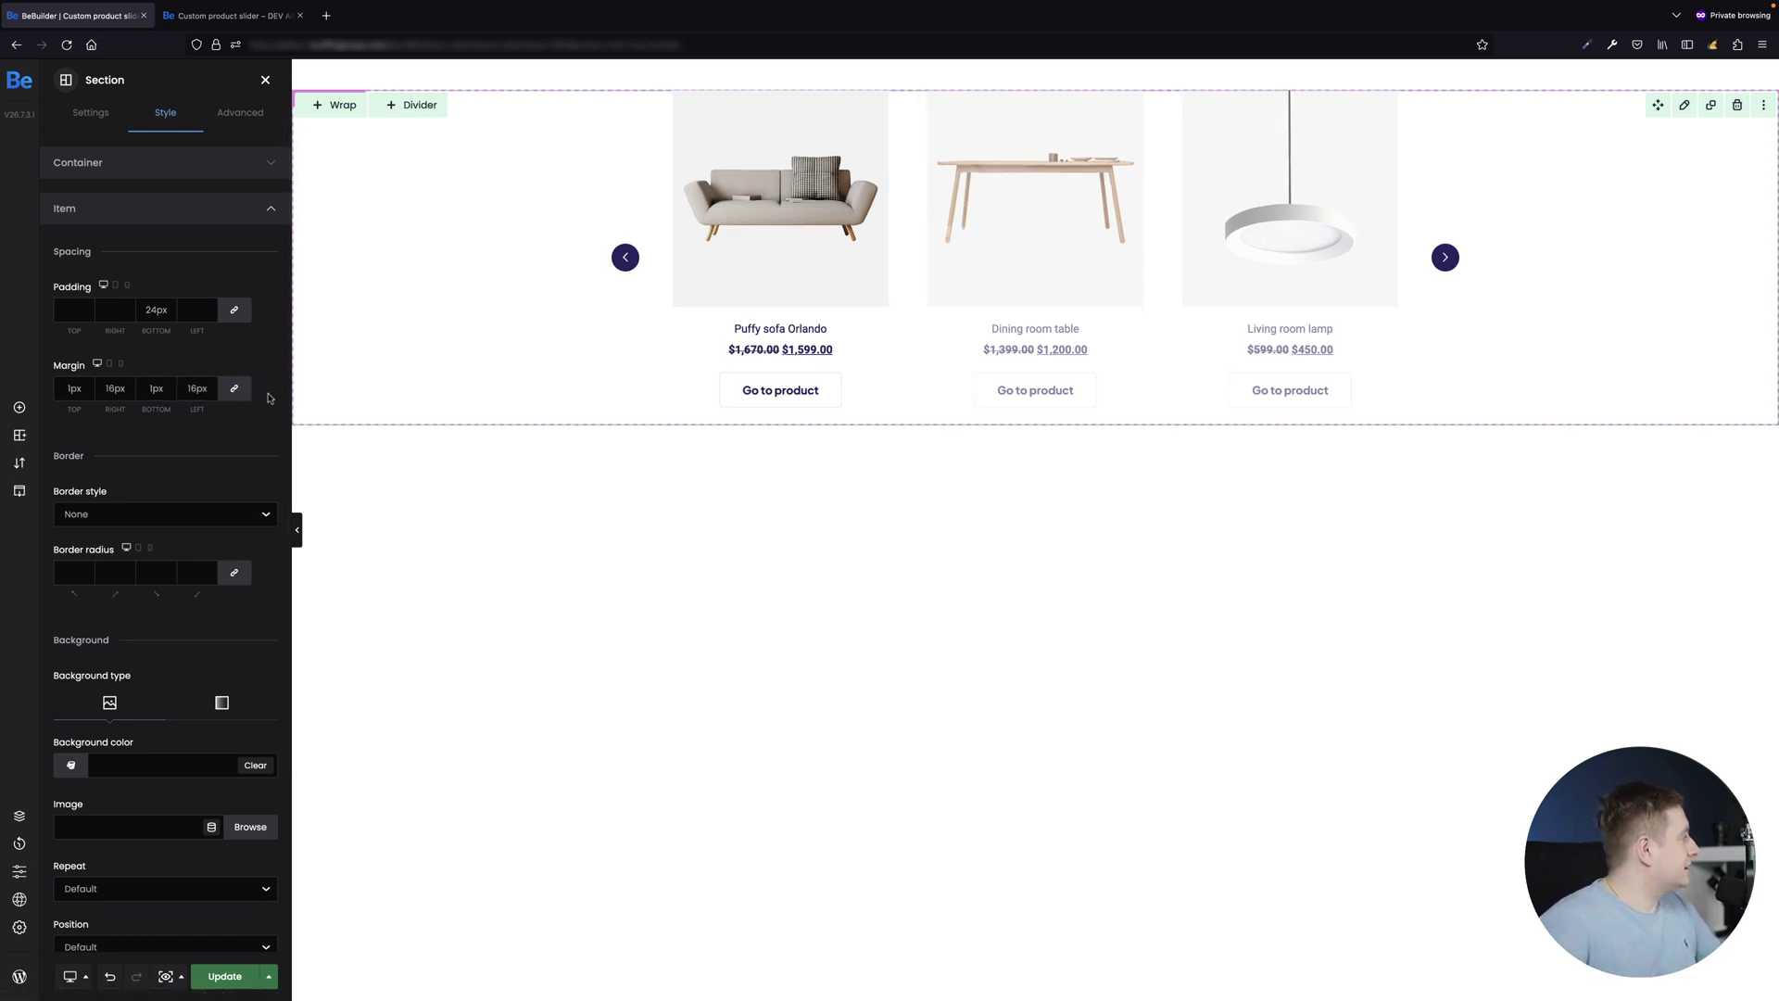
Step: Give the slider items a Solid border style with the border color #ededed
{"action": "left_click", "coordinate": [210, 520]}
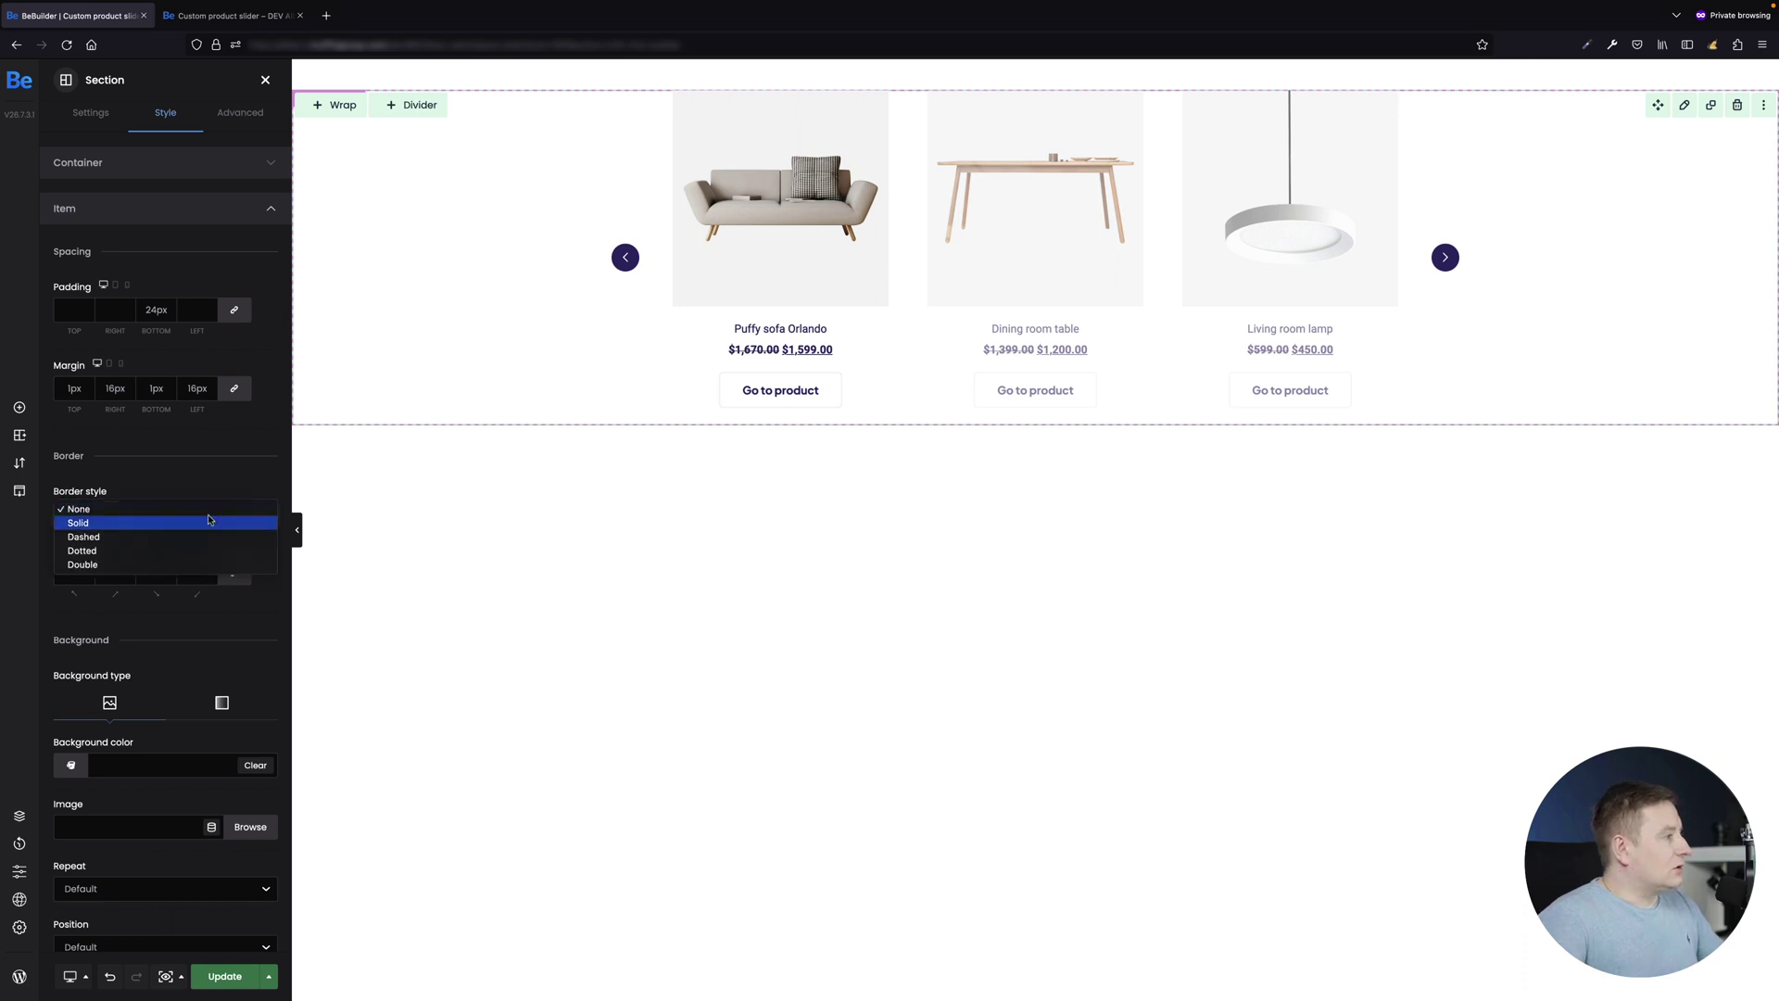
{"action": "left_click", "coordinate": [134, 525]}
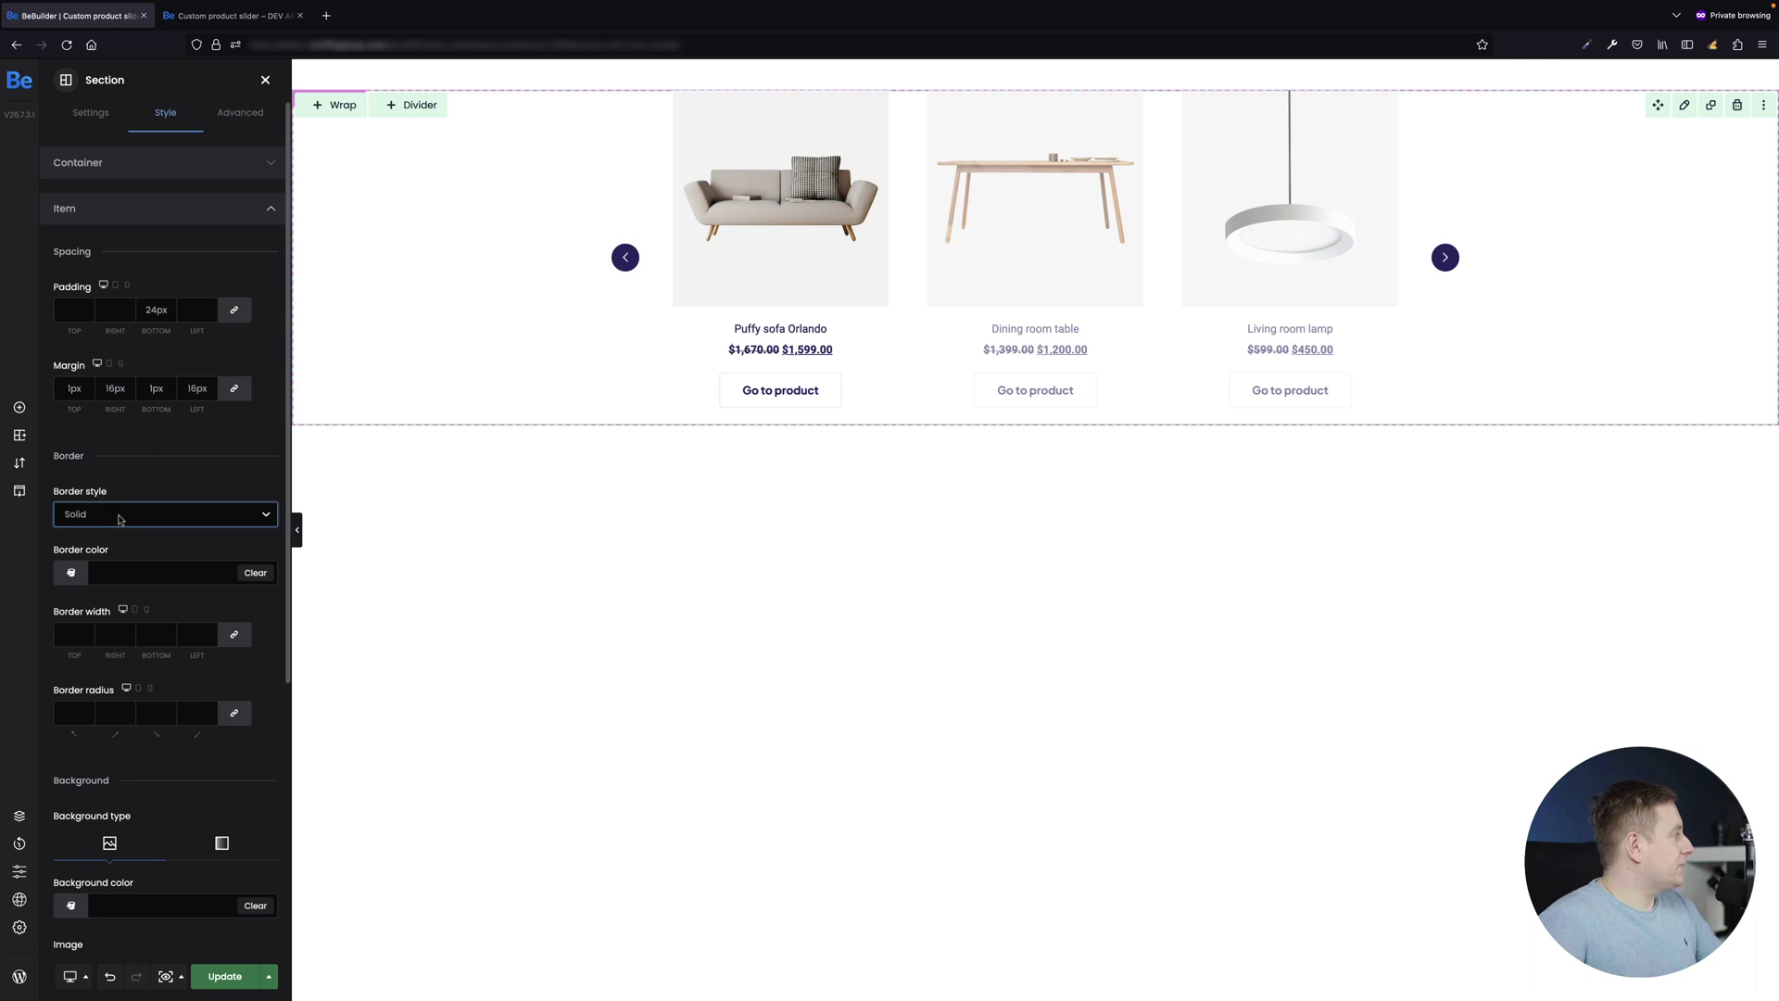
{"action": "left_click", "coordinate": [115, 567]}
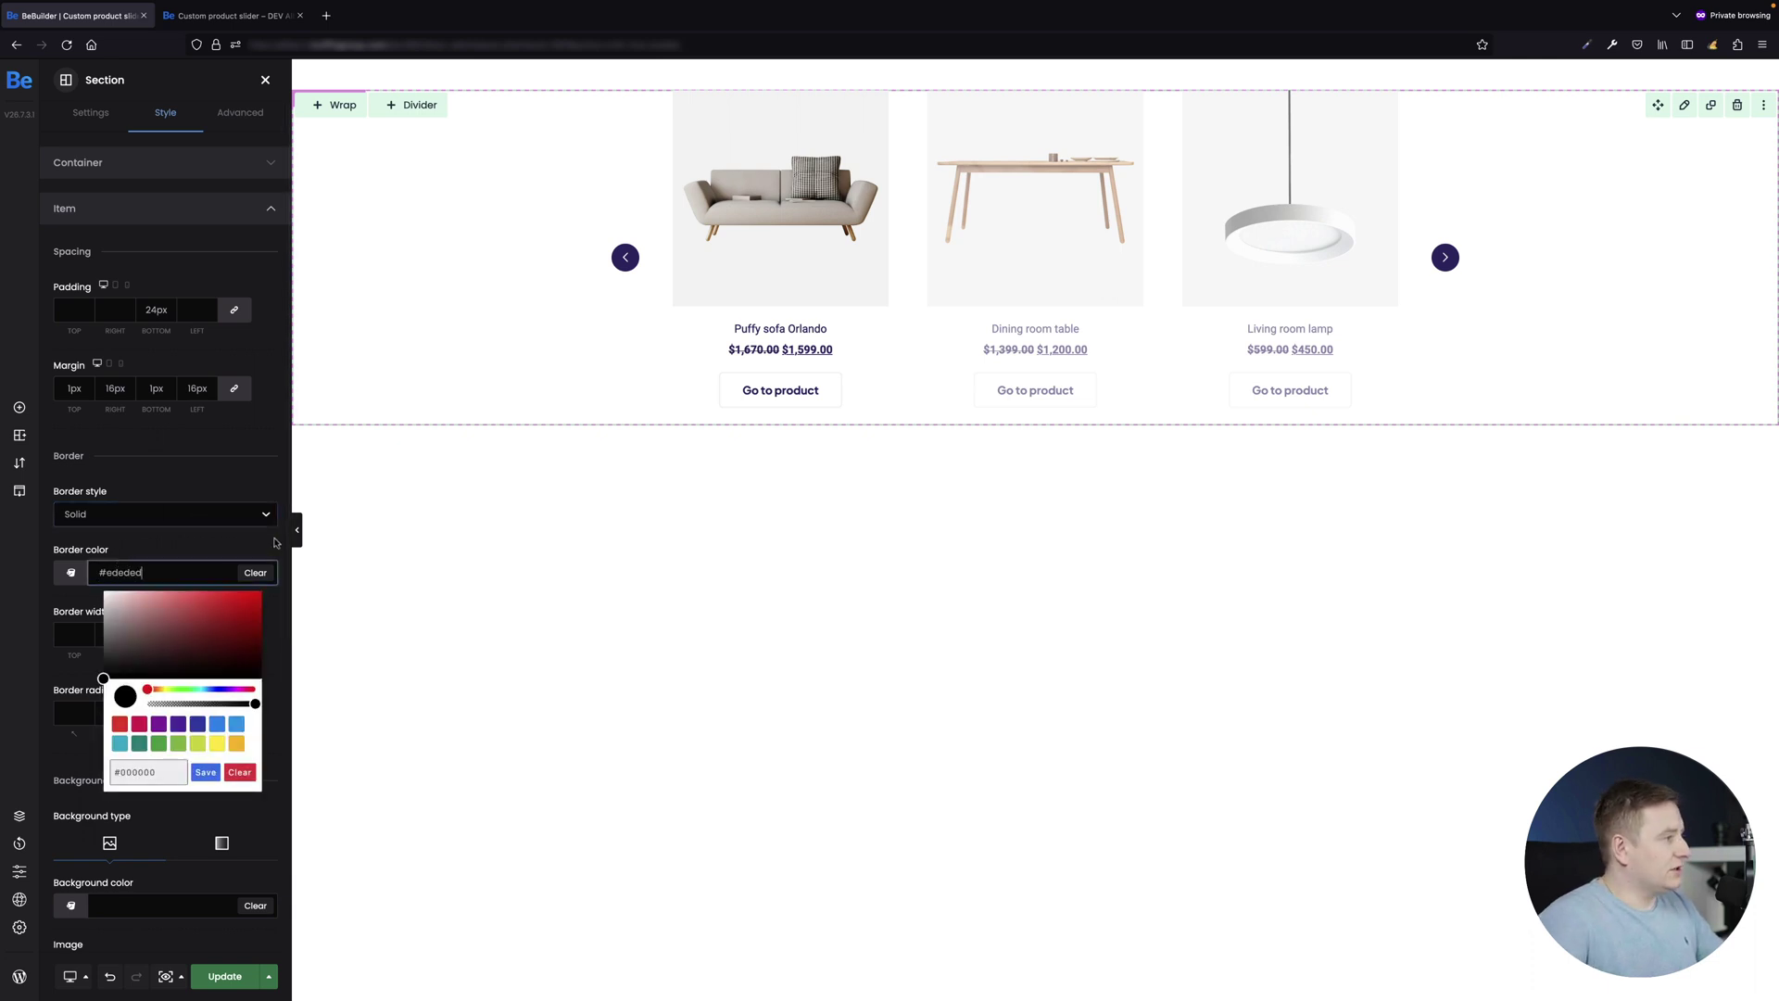
{"action": "left_click_drag", "start_coordinate": [284, 545], "coordinate": [283, 547]}
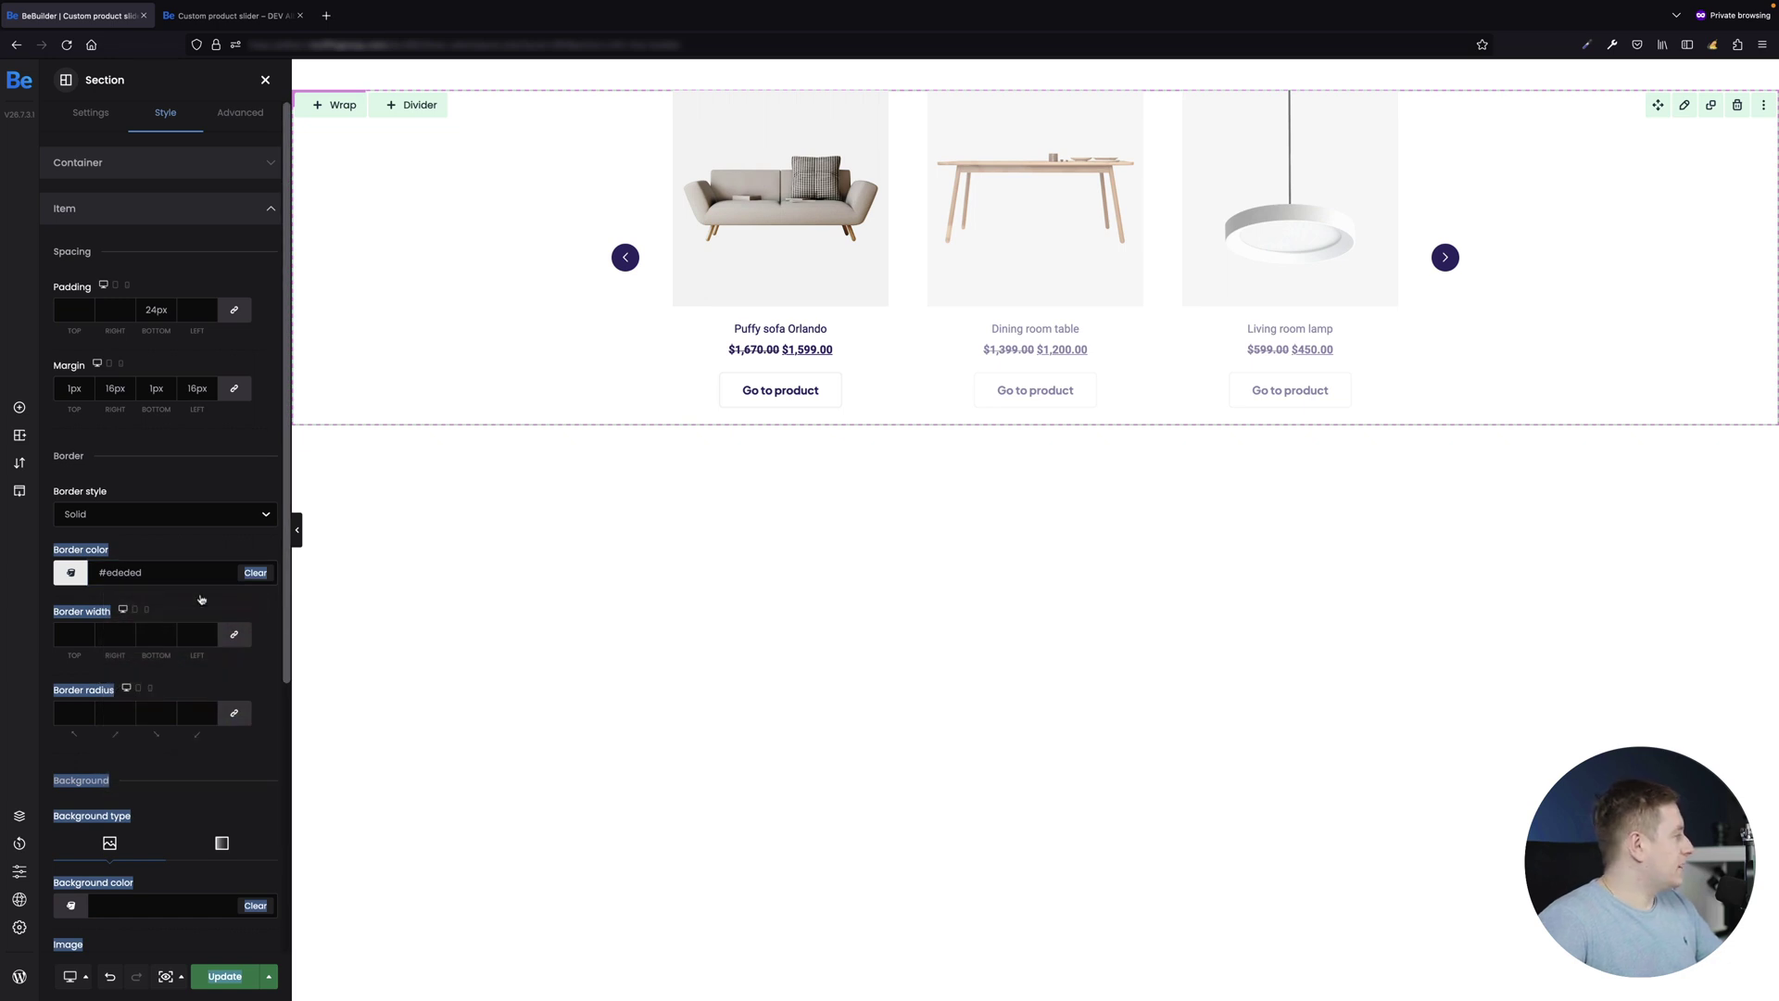
Step: Set the slider items' border width to 1px, linked across all four sides
{"action": "left_click", "coordinate": [74, 634]}
{"action": "type", "text": "0px"}
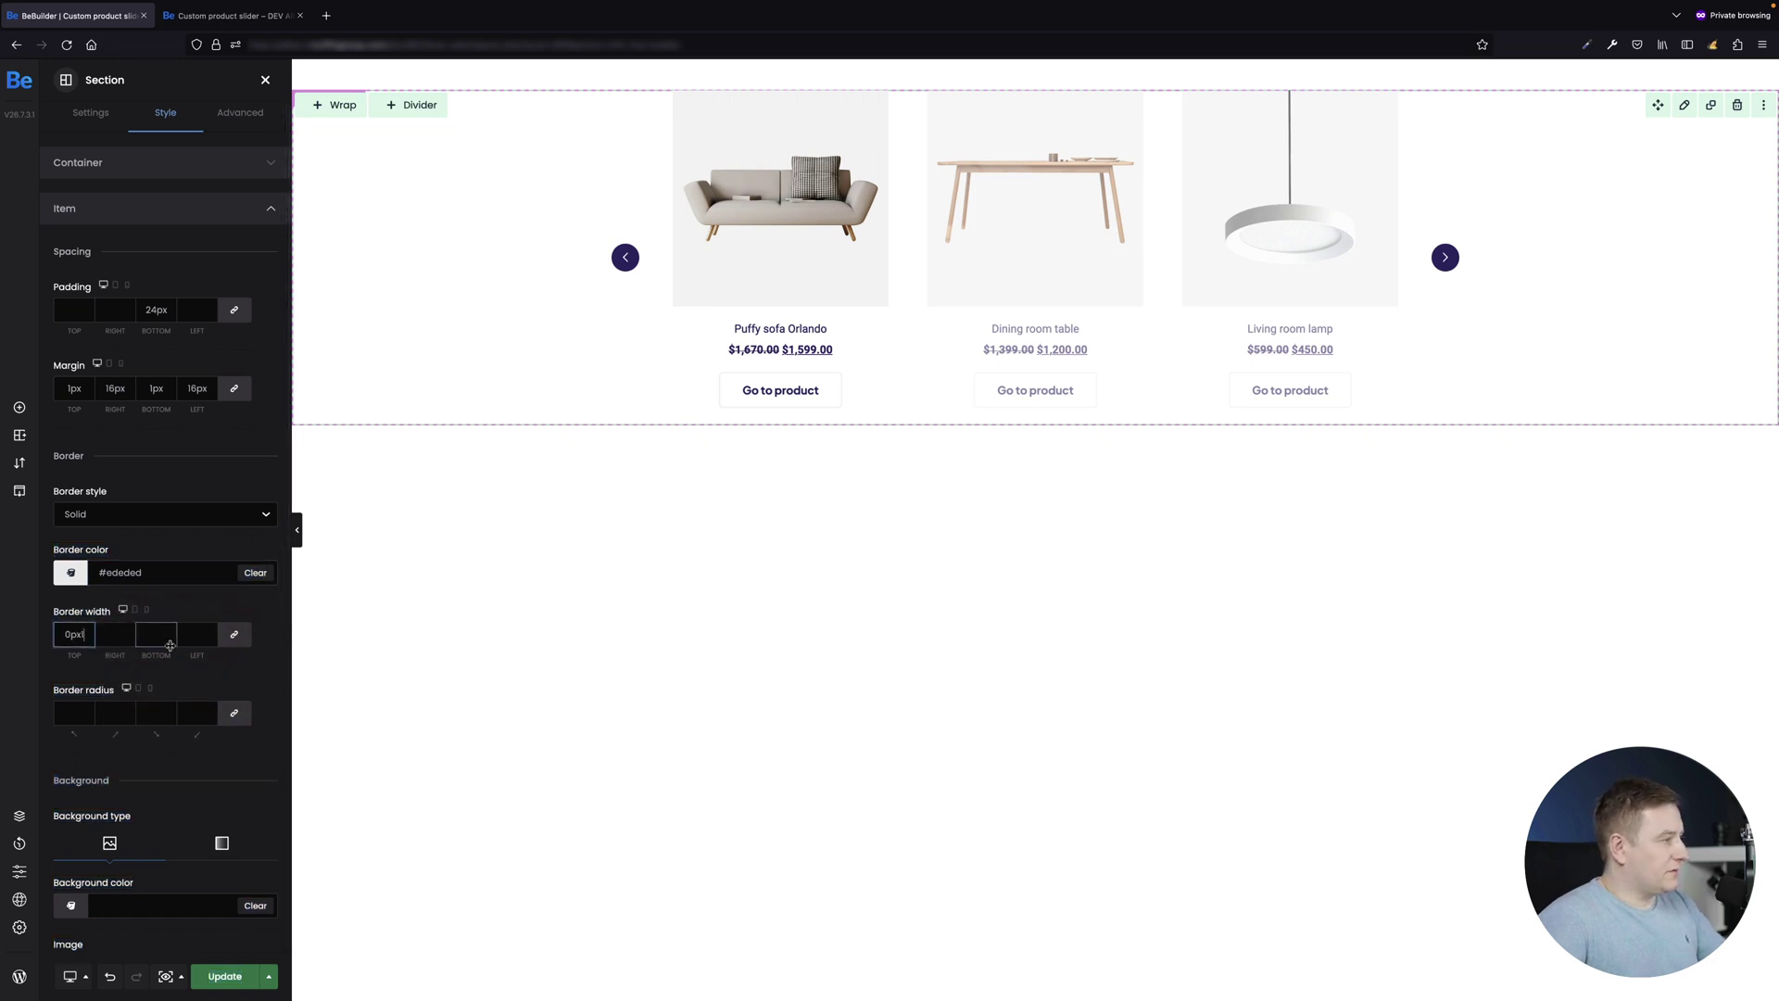
{"action": "key", "text": "ctrl+a"}
{"action": "type", "text": "1"}
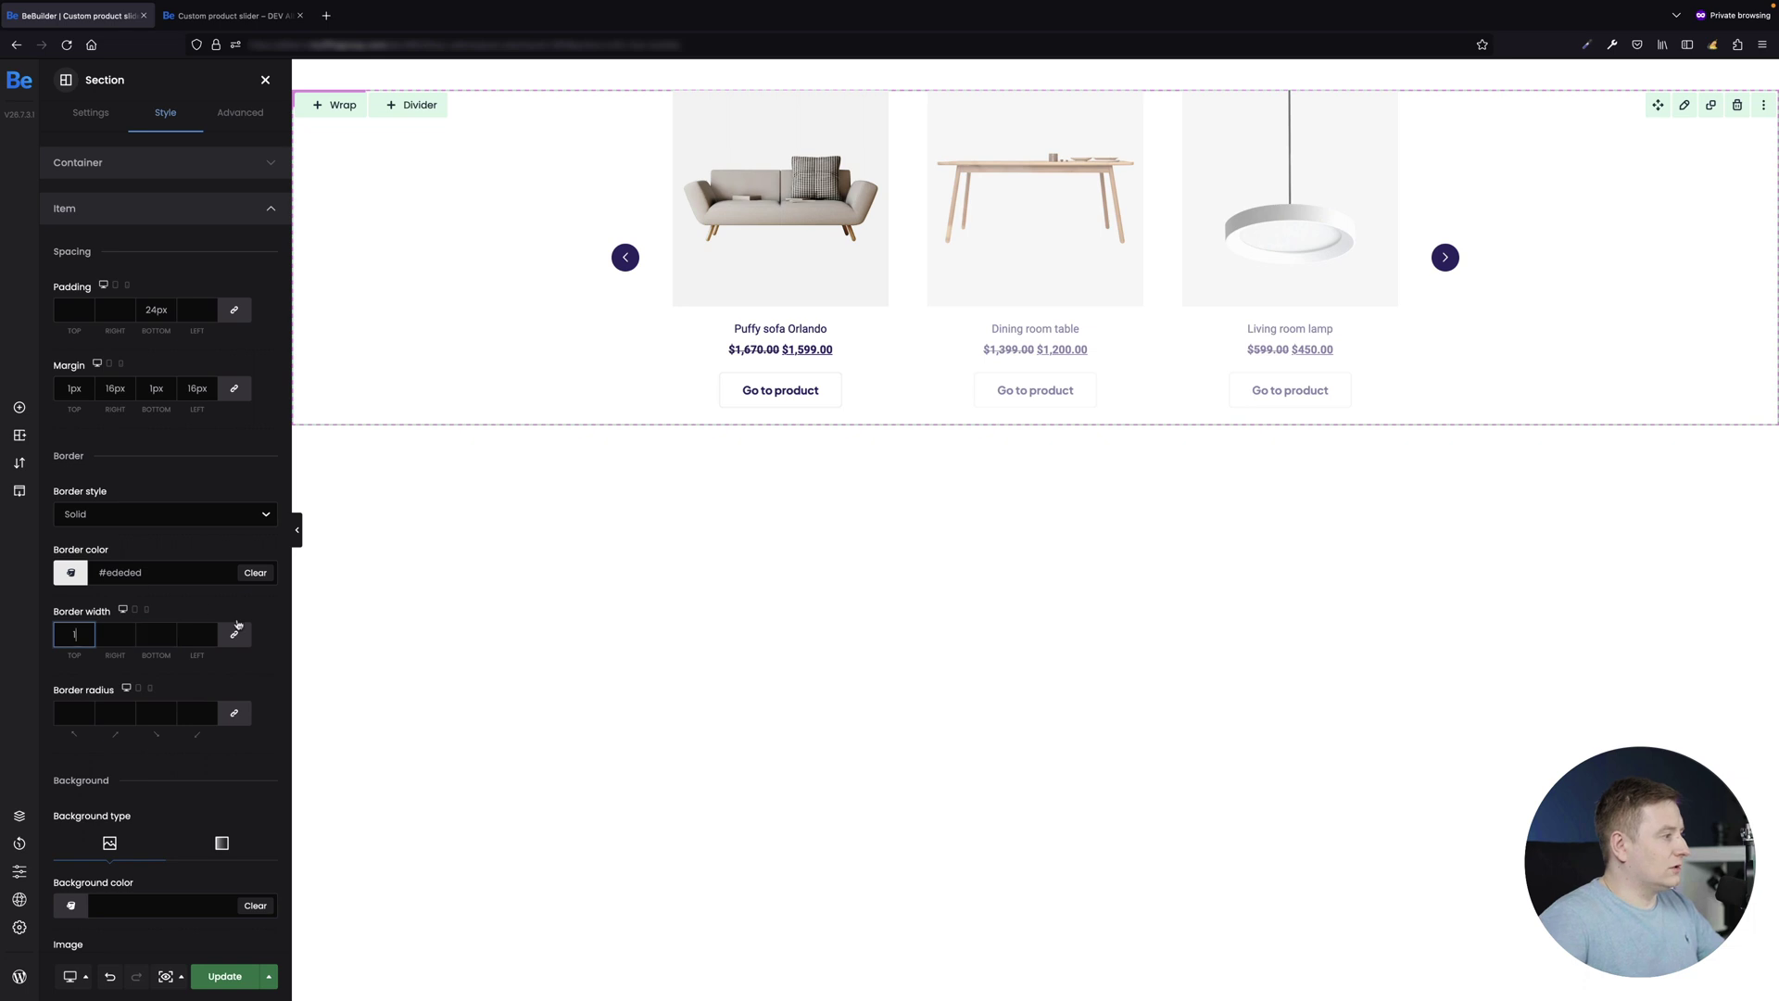
{"action": "left_click", "coordinate": [238, 634]}
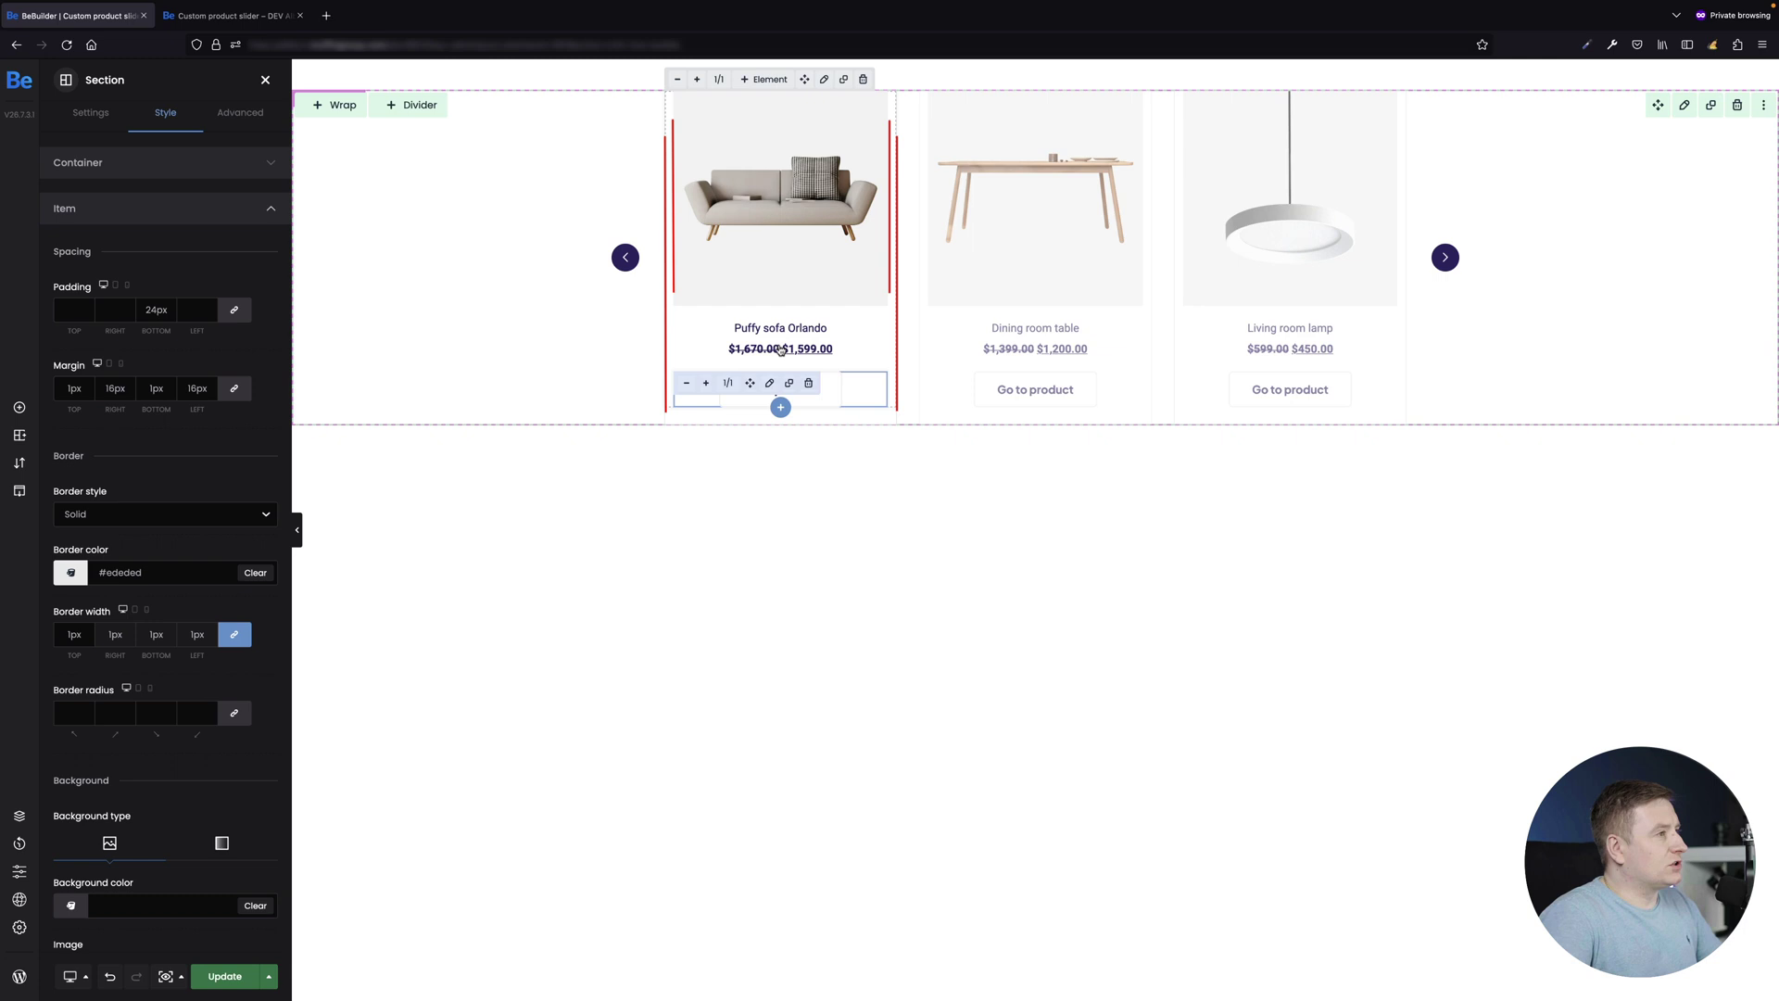
Step: Set the right and left margins of the product image to 0px
{"action": "left_click", "coordinate": [786, 133]}
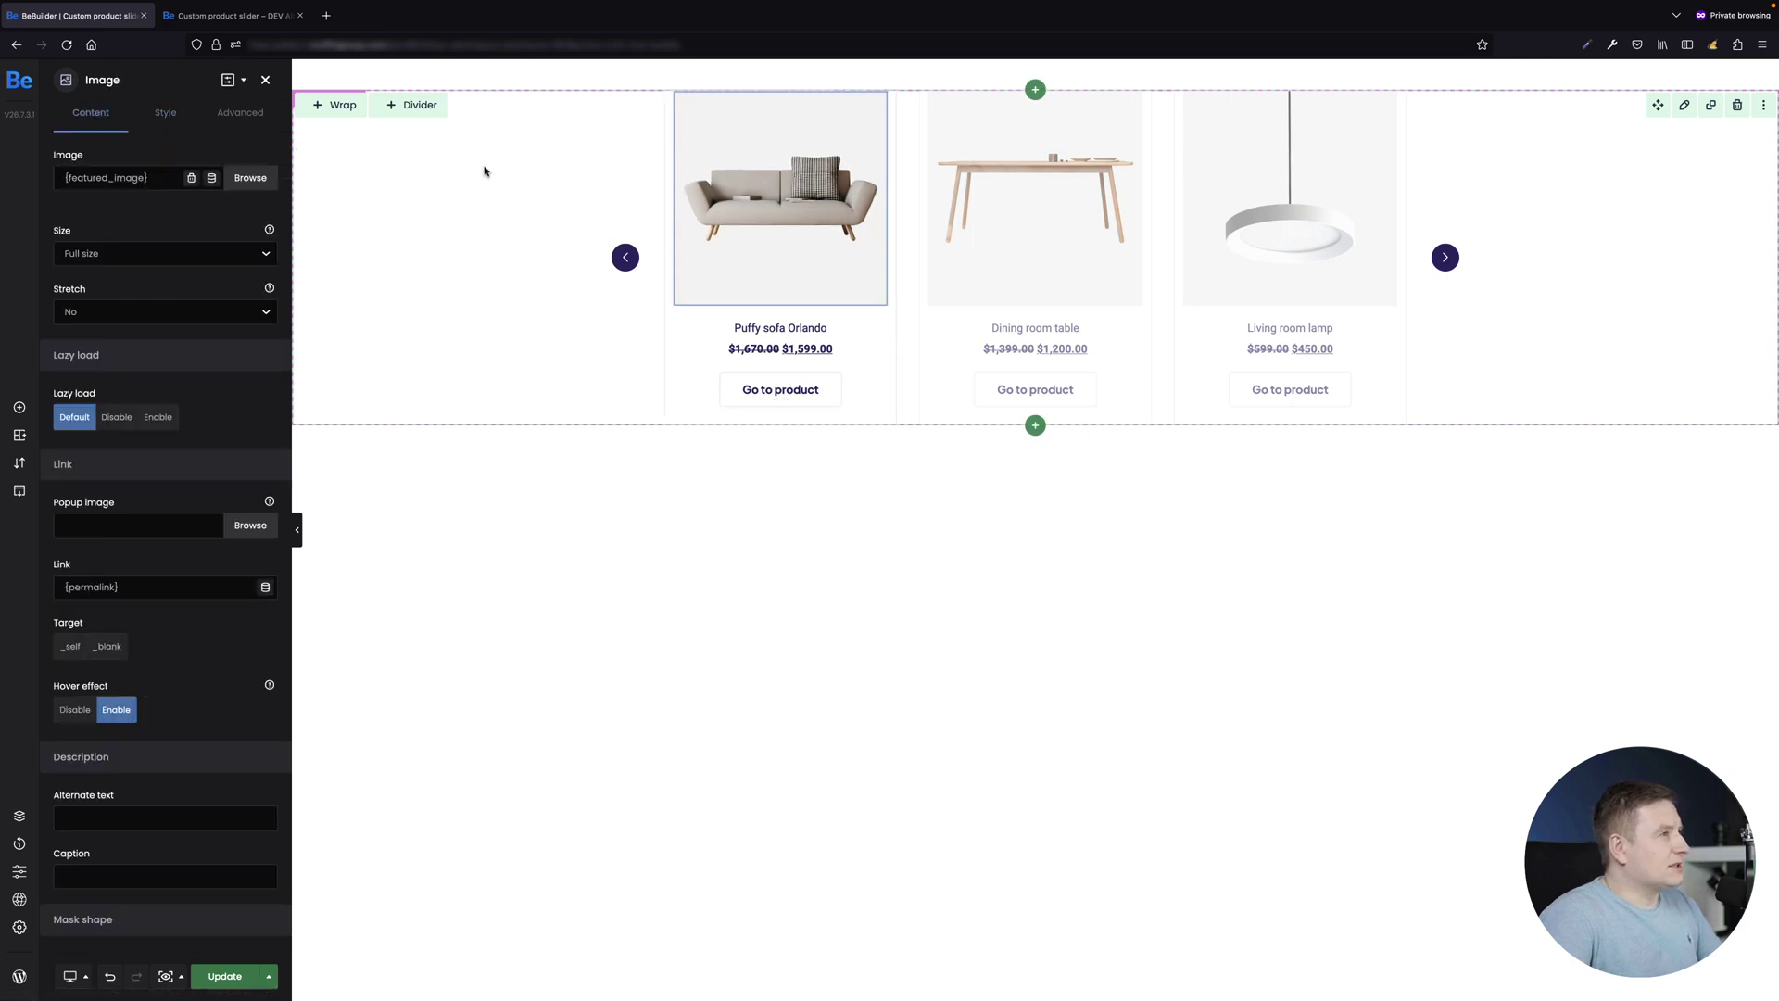
{"action": "left_click", "coordinate": [229, 116]}
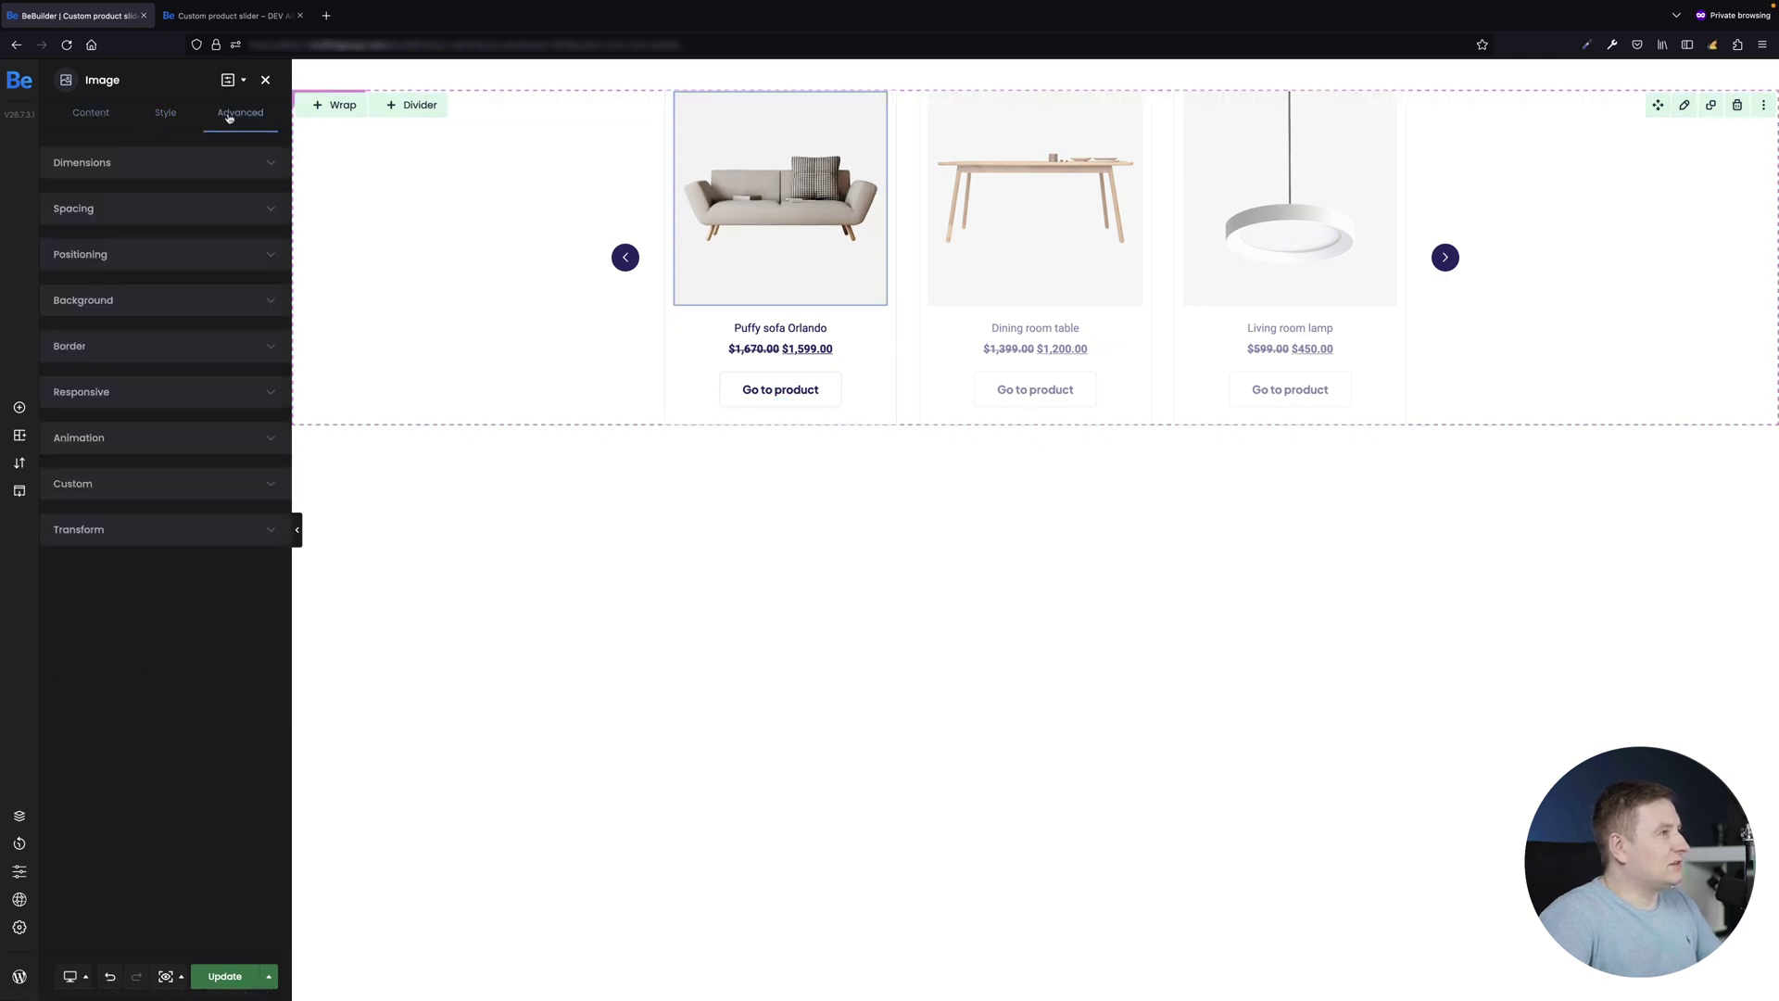
{"action": "left_click", "coordinate": [188, 219]}
{"action": "left_click", "coordinate": [115, 350]}
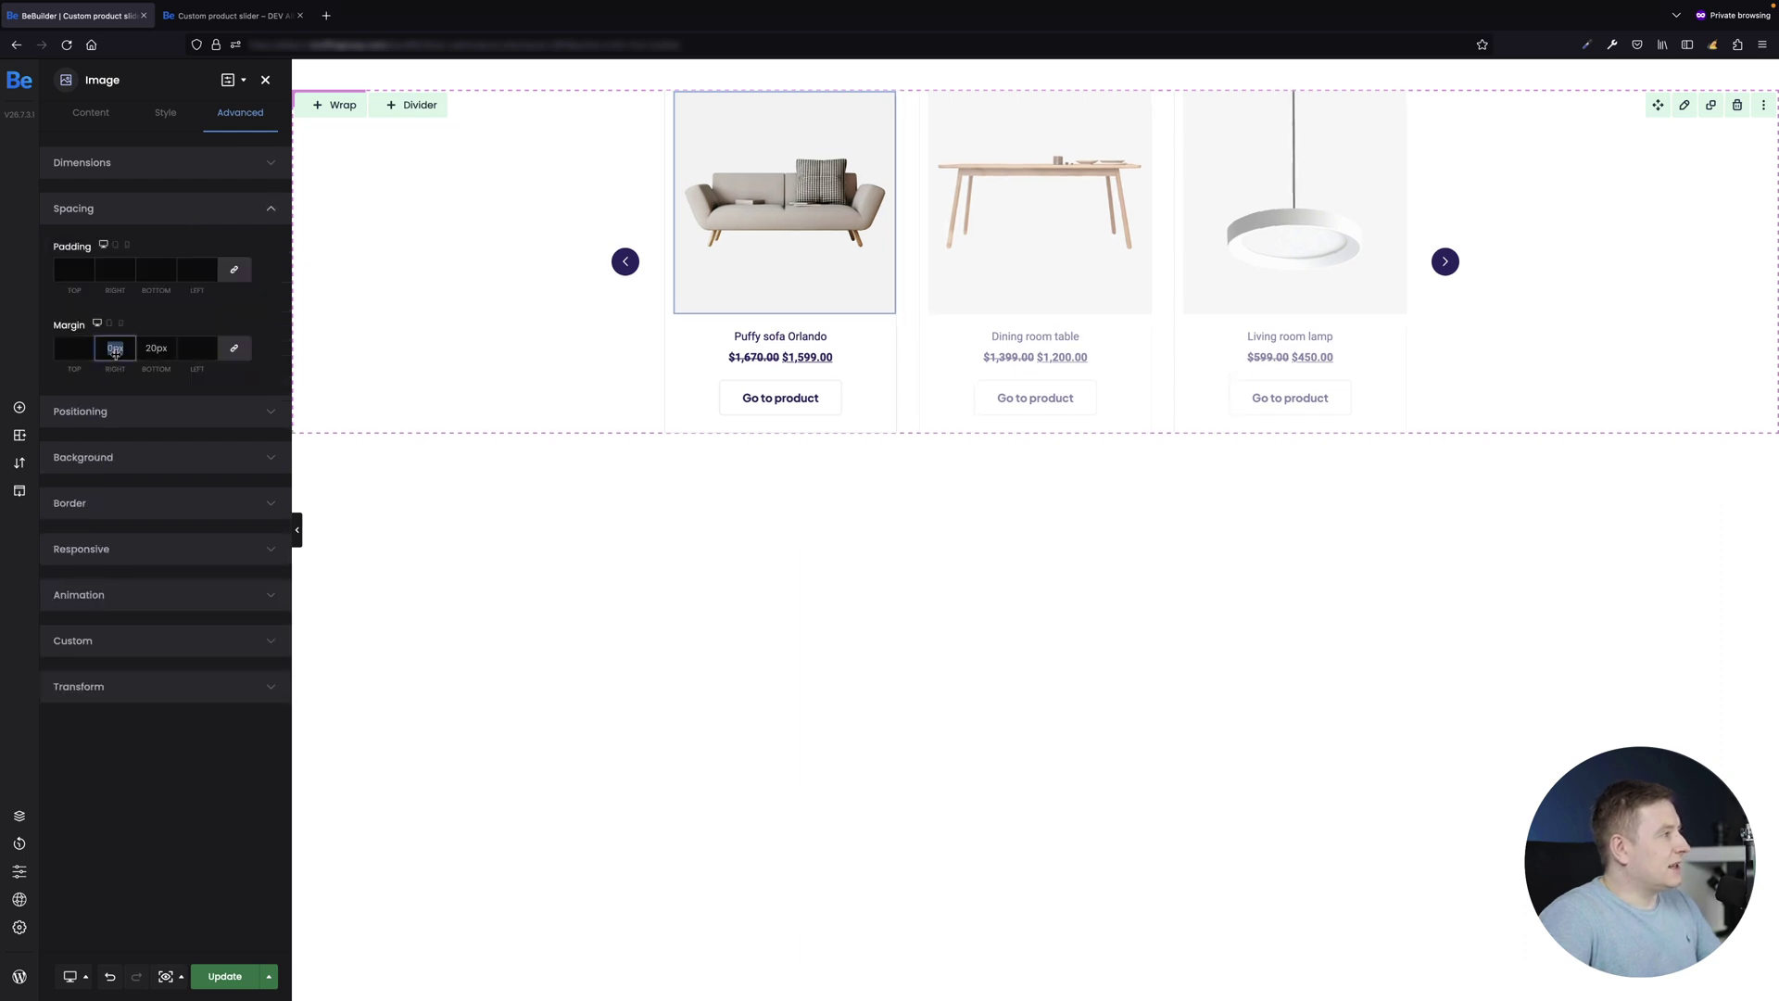
{"action": "left_click", "coordinate": [190, 350]}
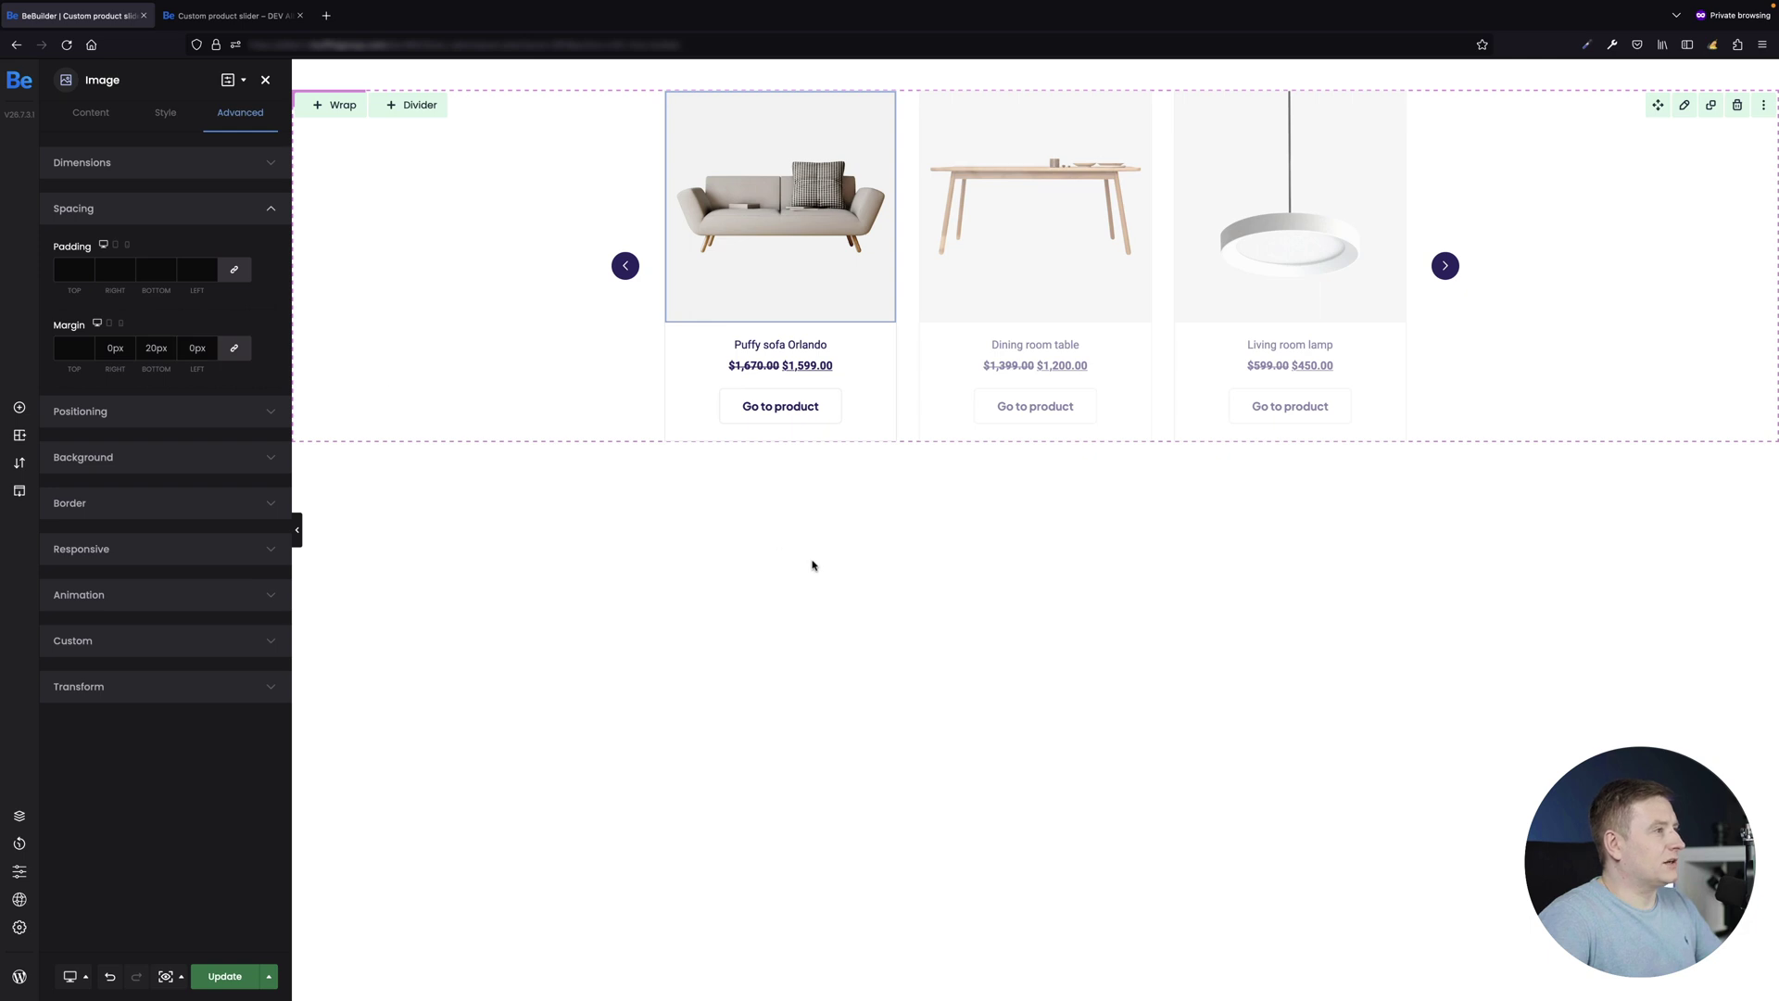
Step: Open the settings of the "Go to product" button in the first product item
{"action": "left_click", "coordinate": [874, 402]}
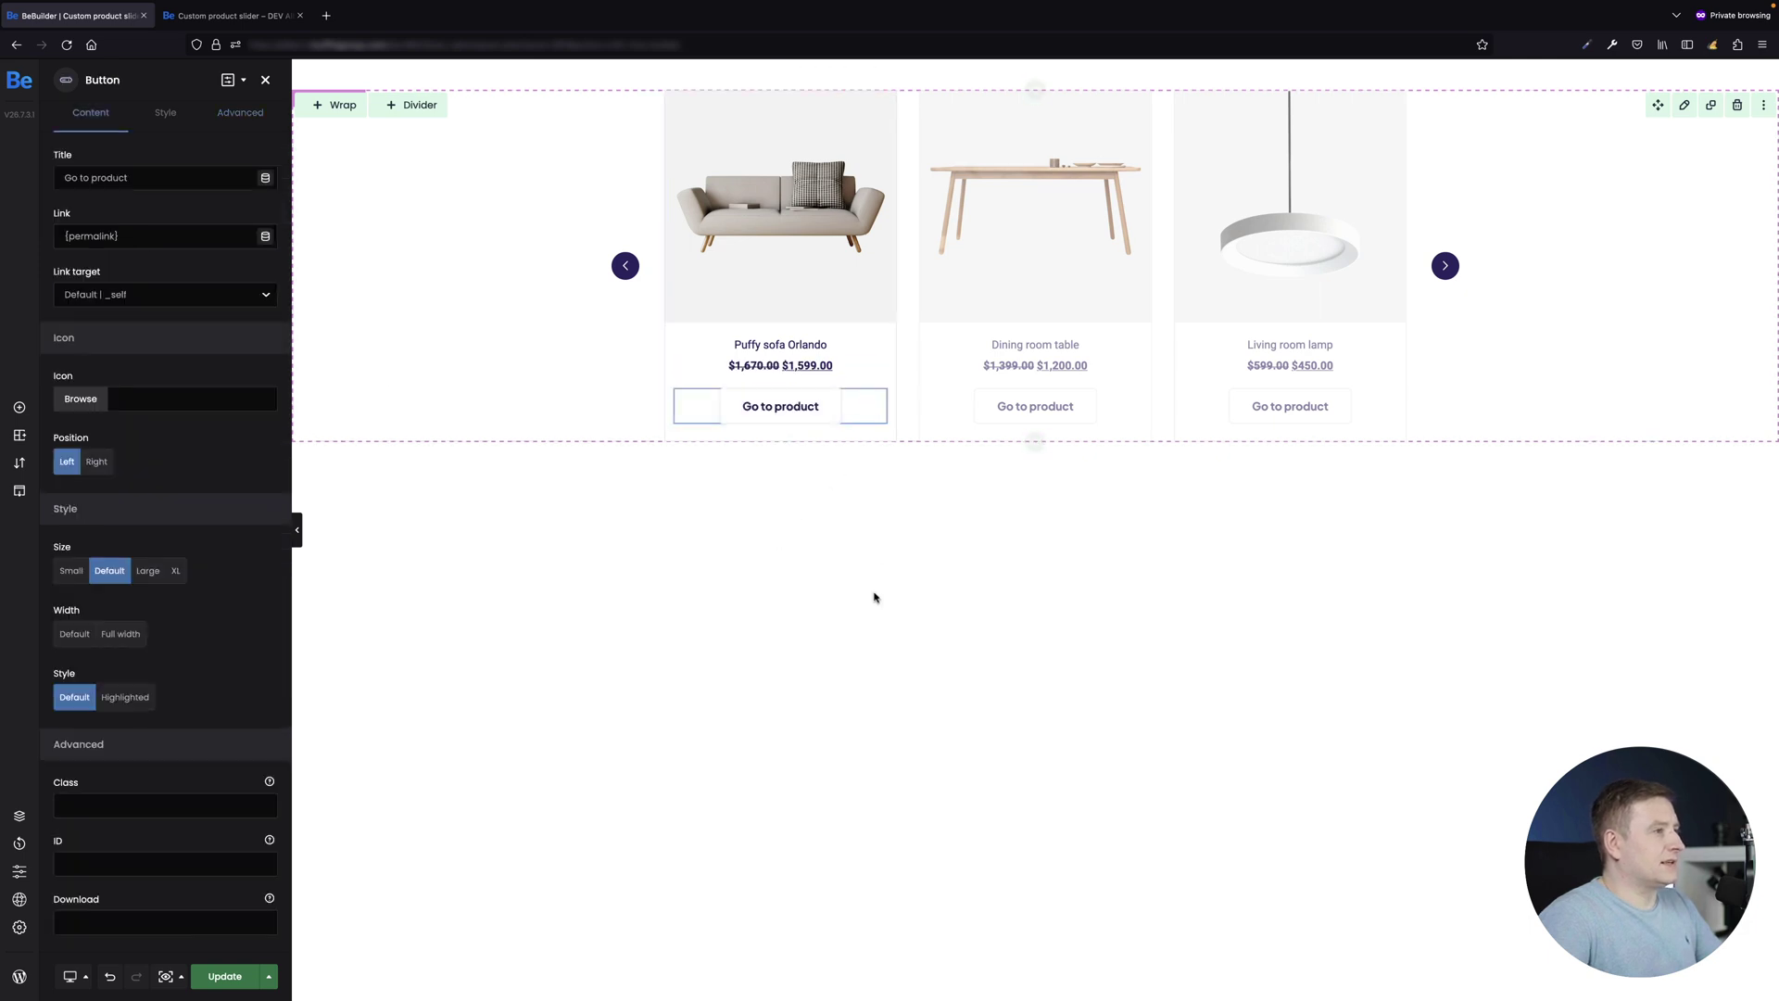